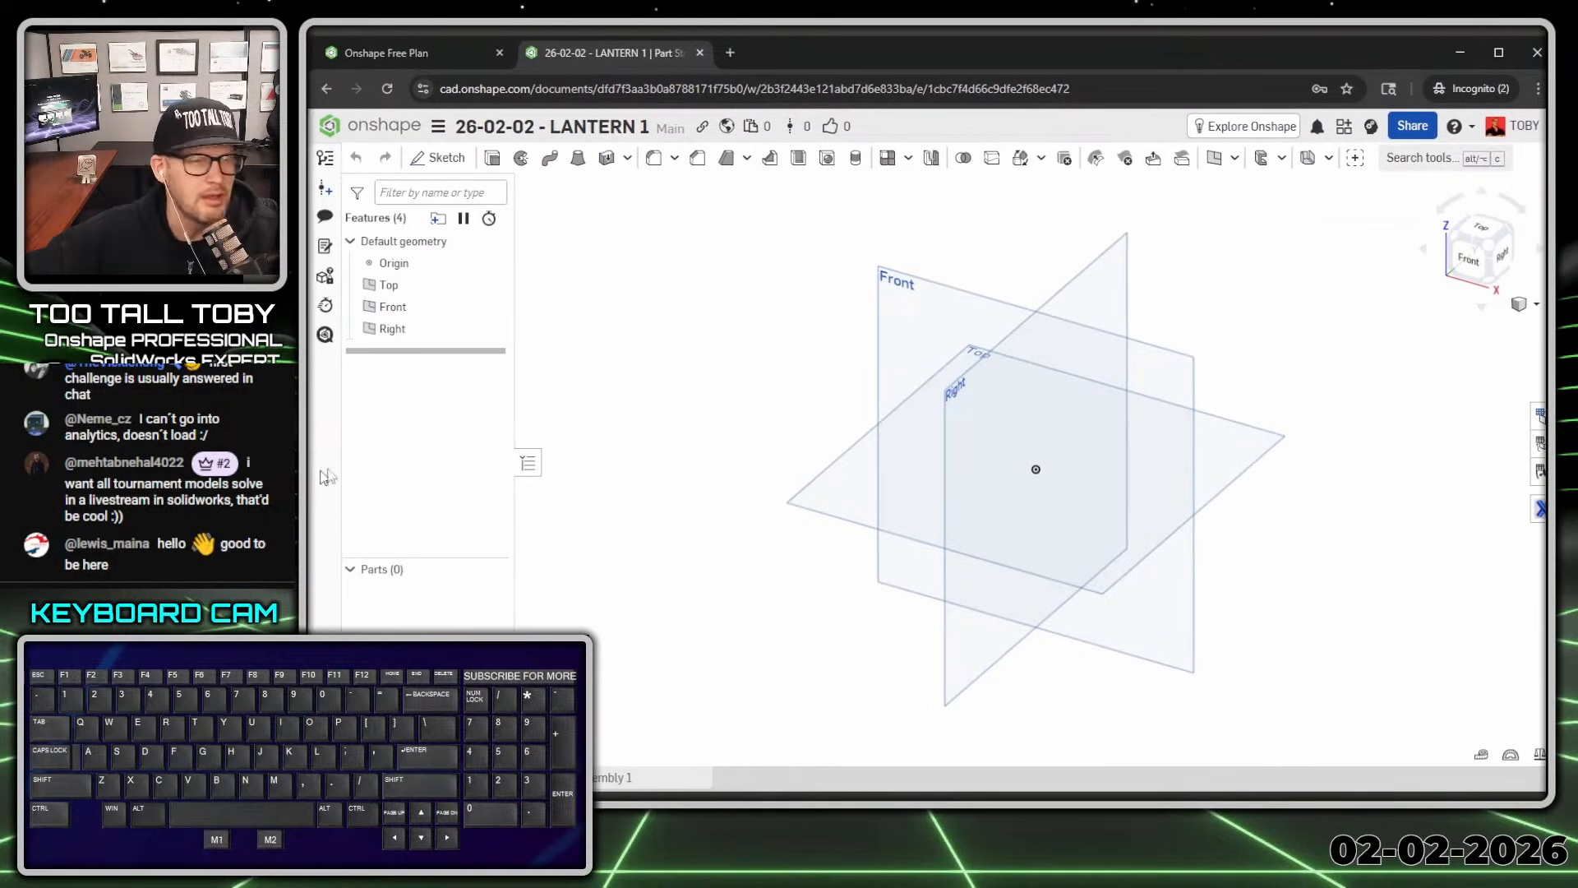
Step: Confirm the workspace length units are set to millimetres
{"action": "left_click", "coordinate": [440, 128]}
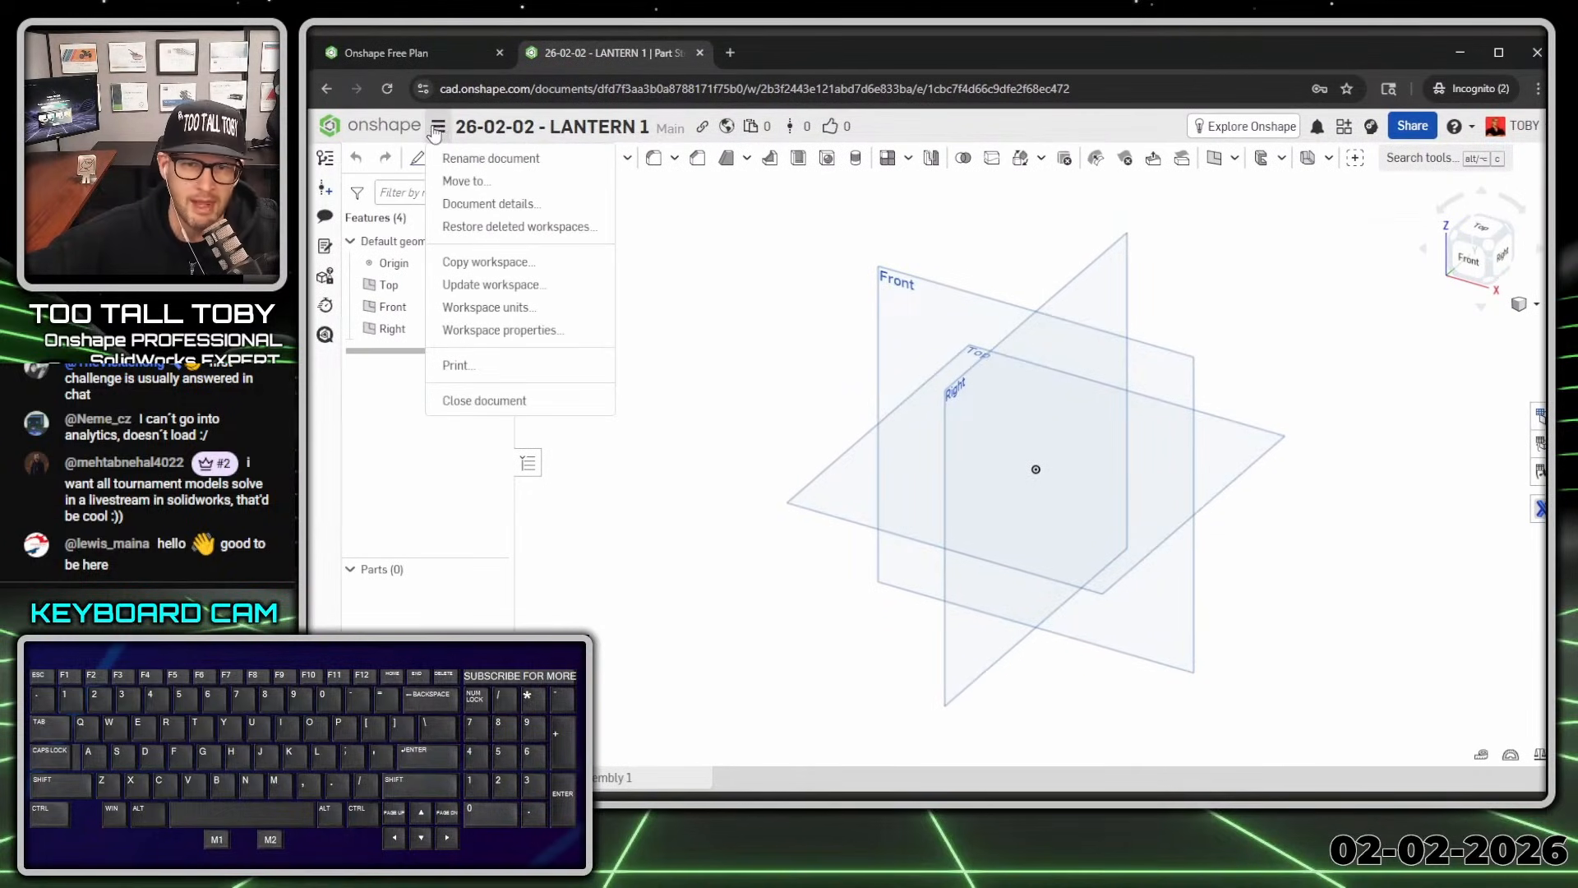
{"action": "left_click", "coordinate": [502, 307]}
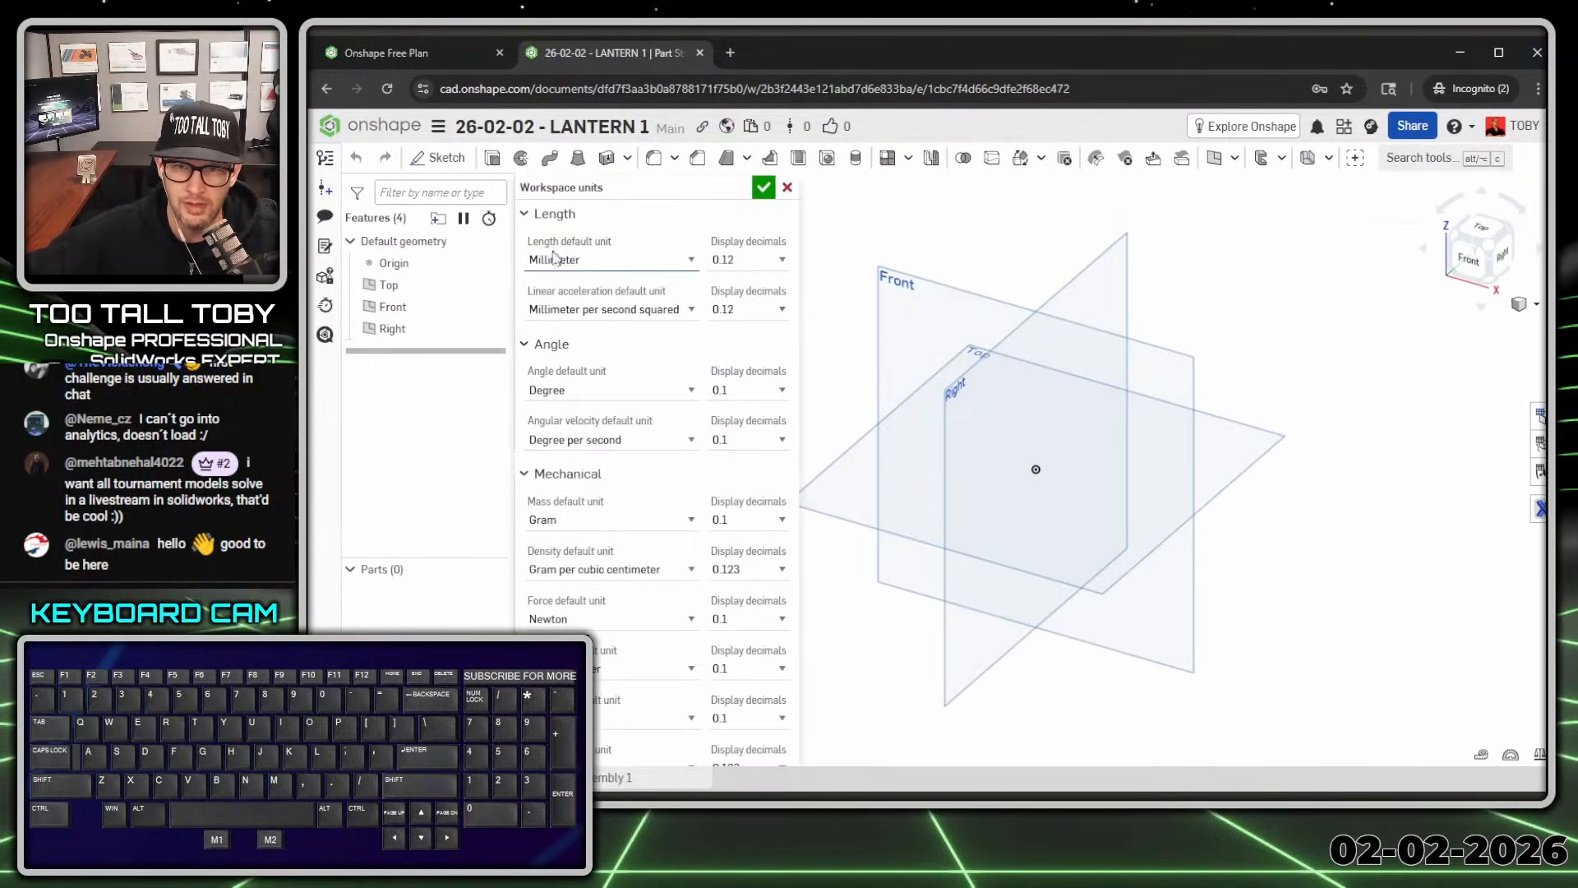
{"action": "left_click", "coordinate": [764, 189]}
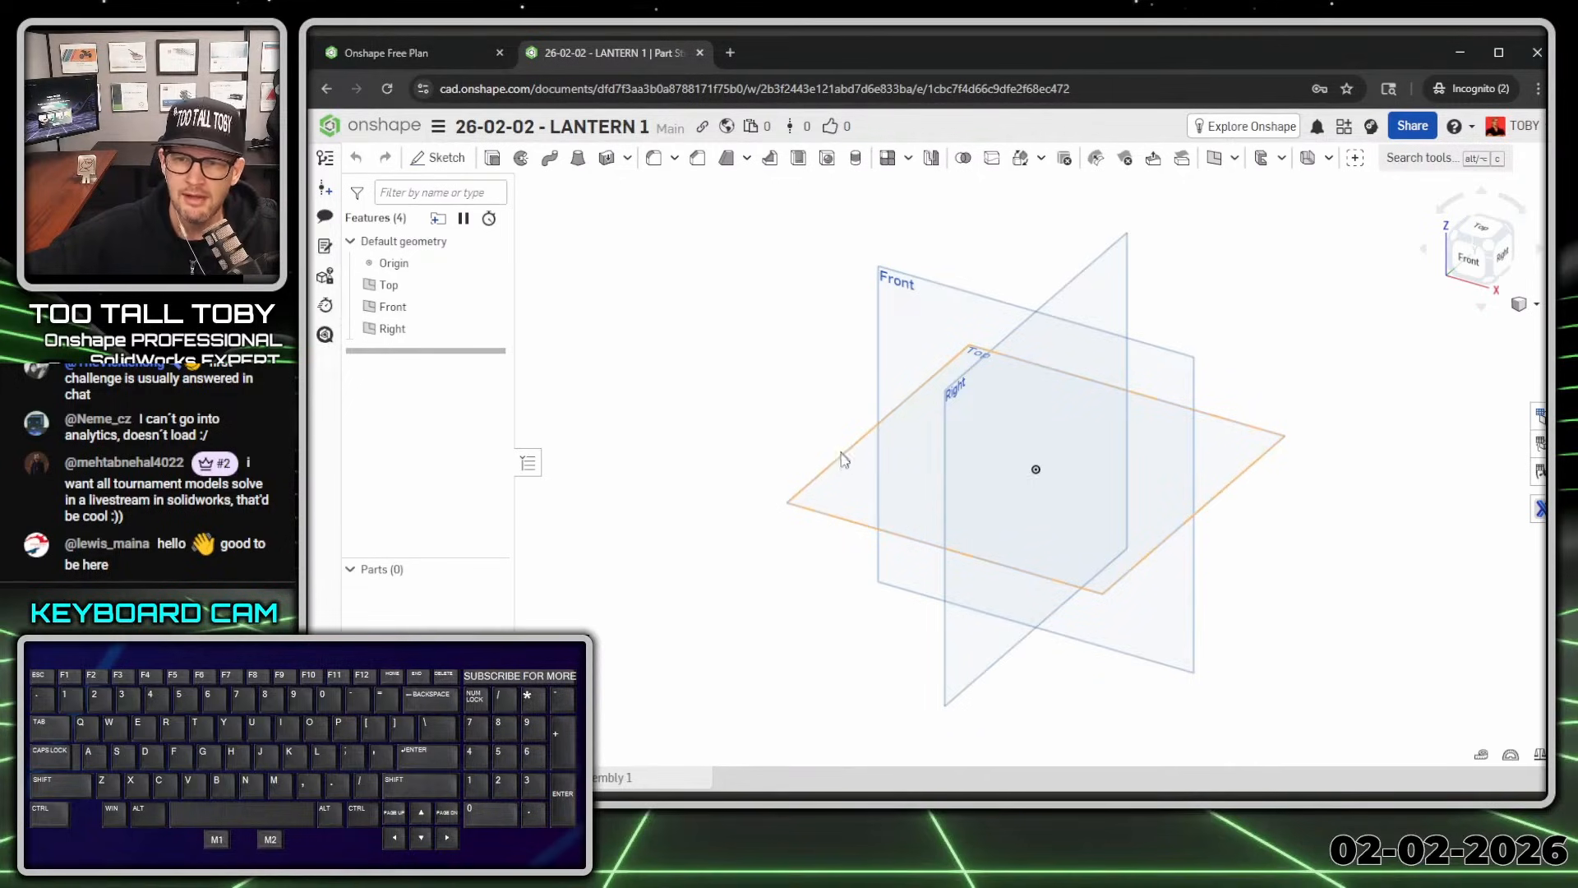
Step: Start a new sketch on the Top plane
{"action": "left_click", "coordinate": [842, 453]}
{"action": "key", "text": "s"}
{"action": "left_click", "coordinate": [877, 445]}
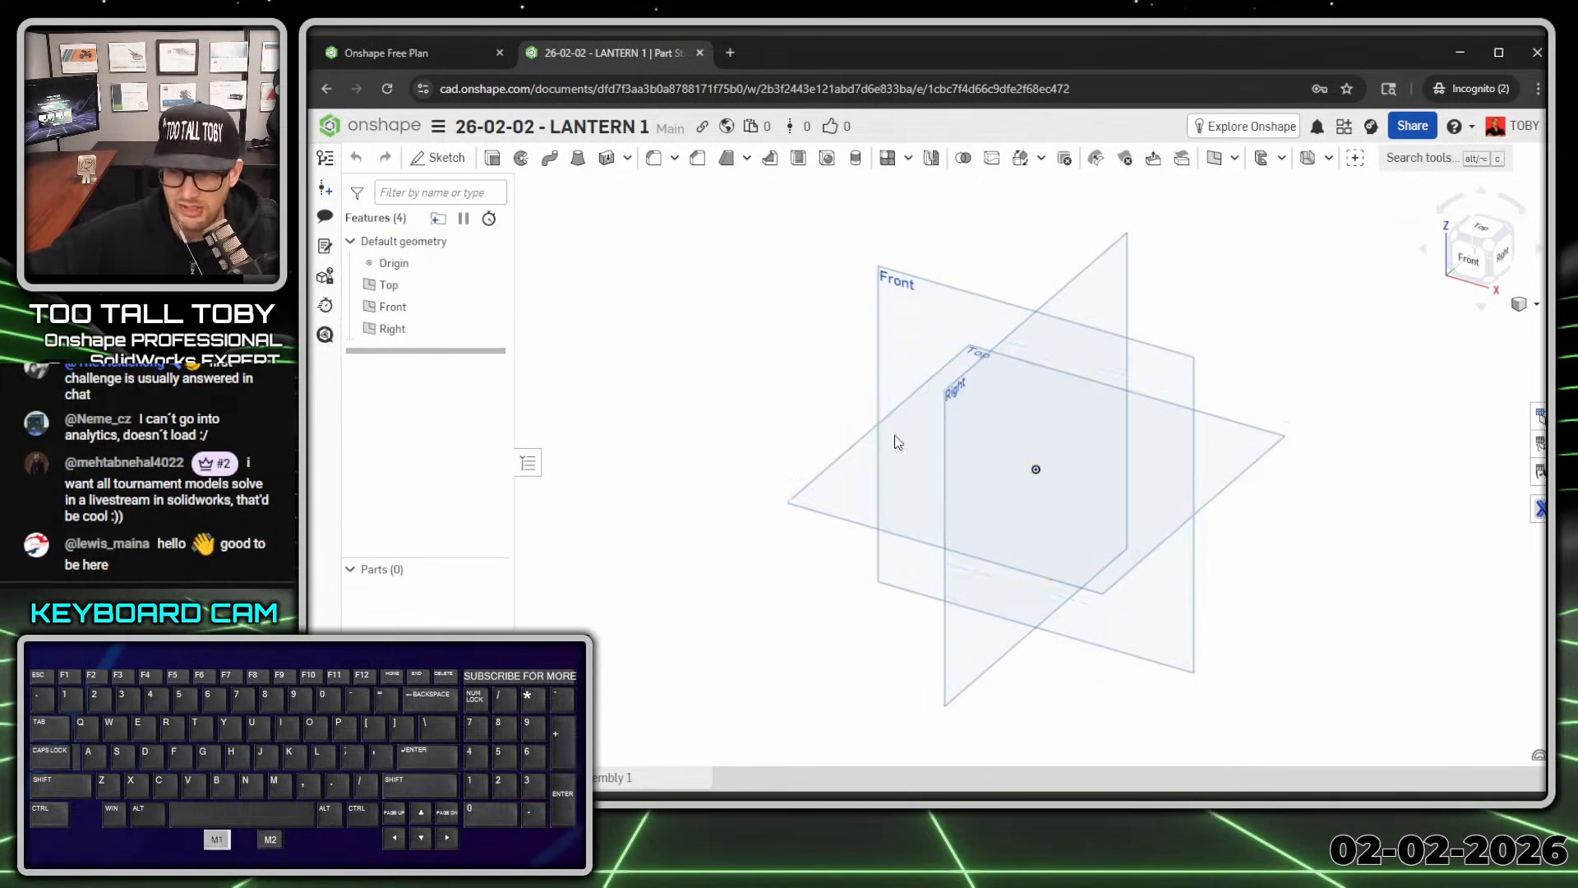
Step: Draw an origin-centred hexagon dimensioned Ø150
{"action": "key", "text": "s"}
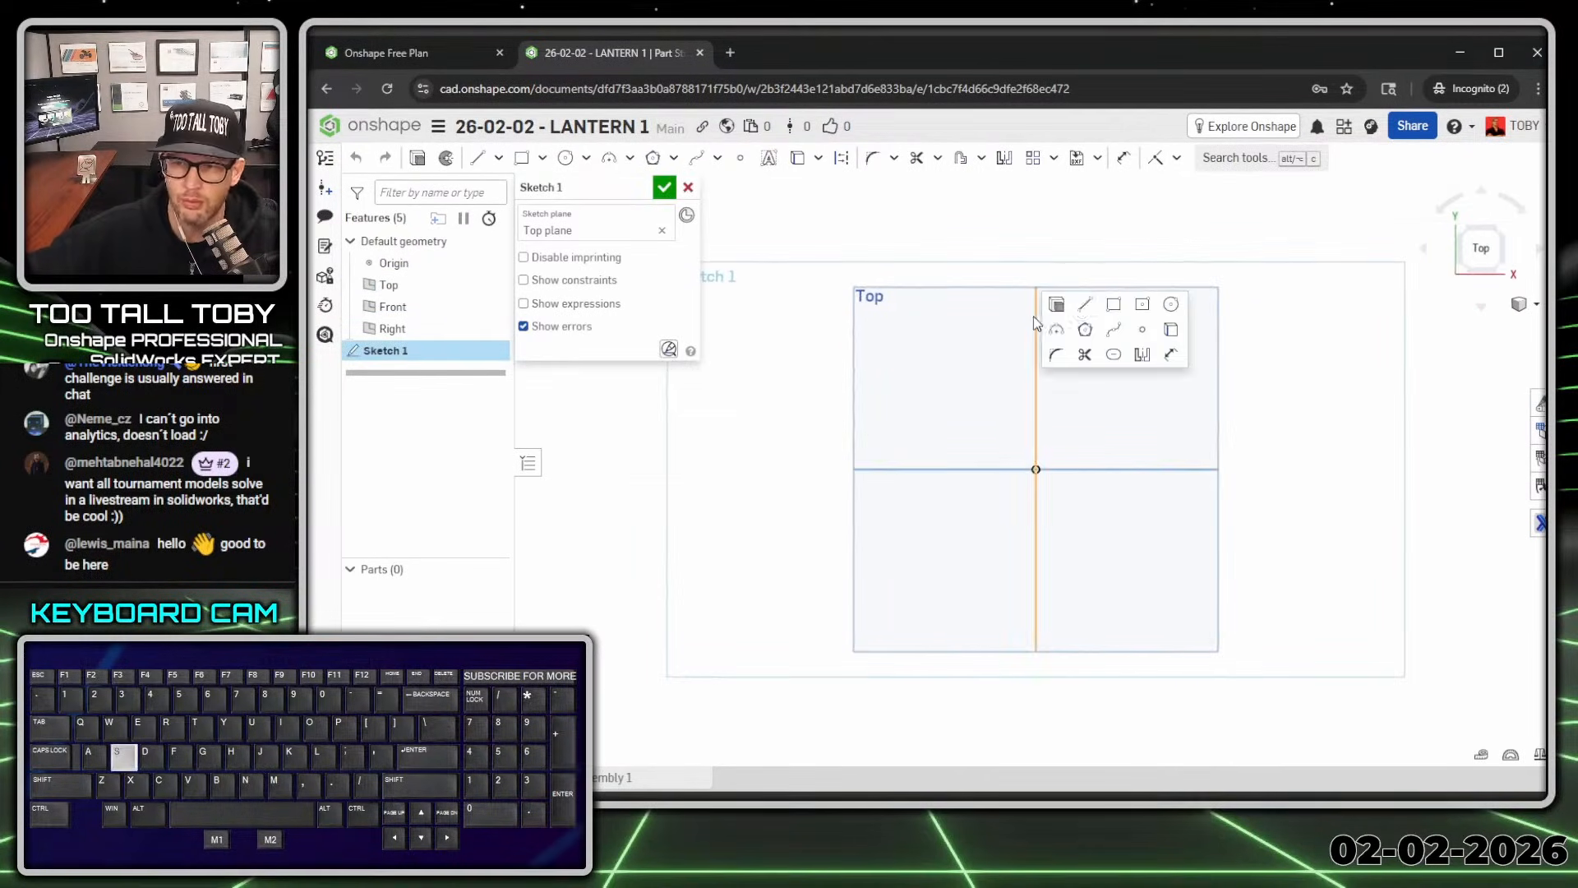
{"action": "left_click", "coordinate": [1085, 330]}
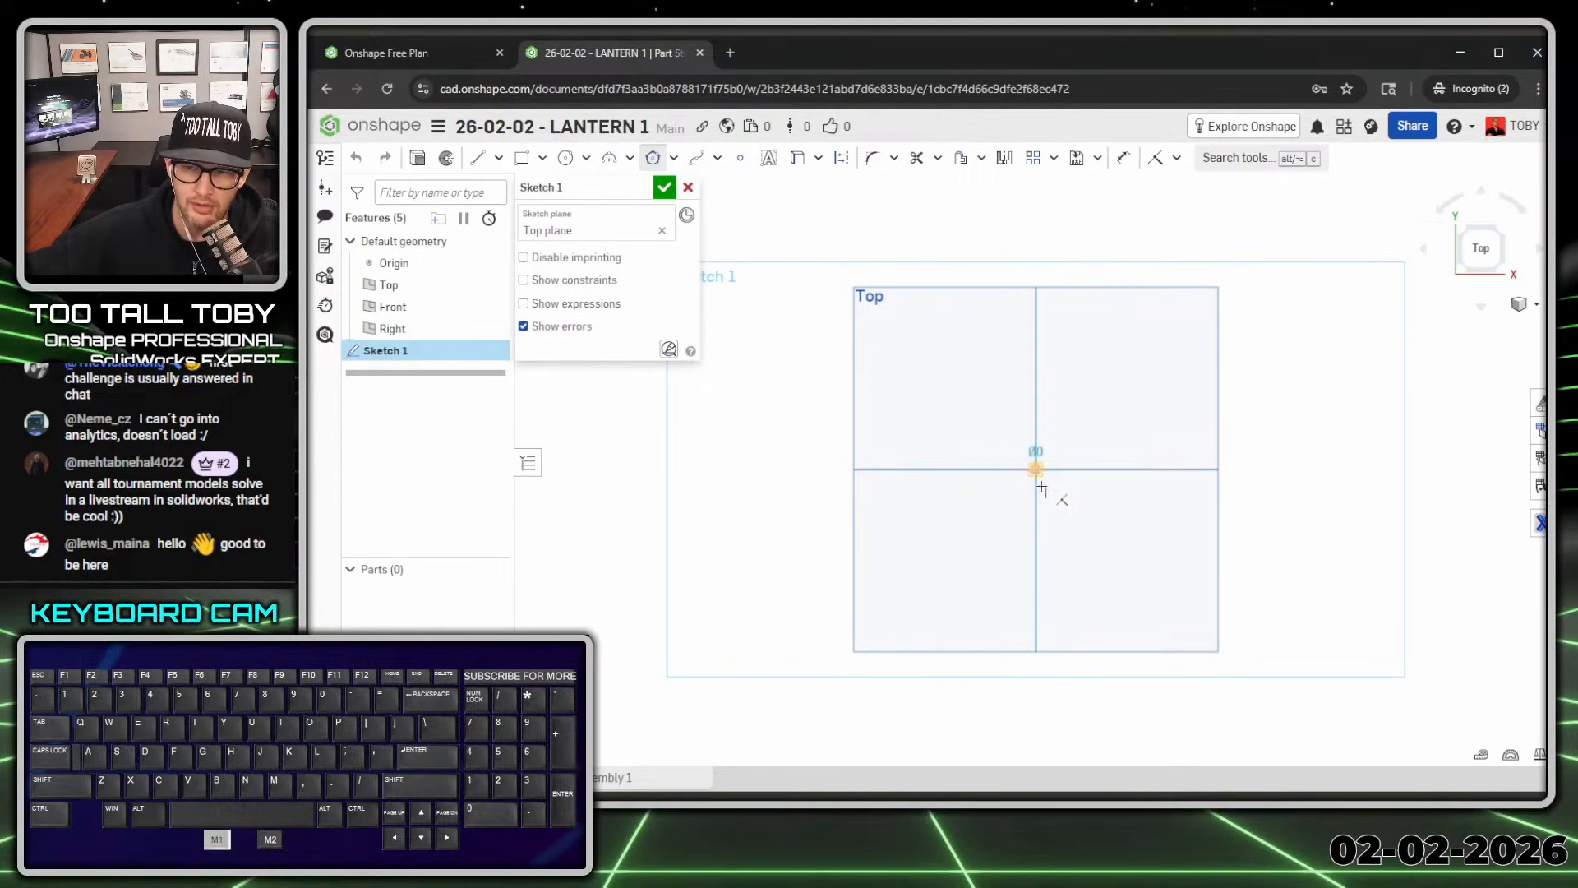
{"action": "left_click", "coordinate": [1041, 485]}
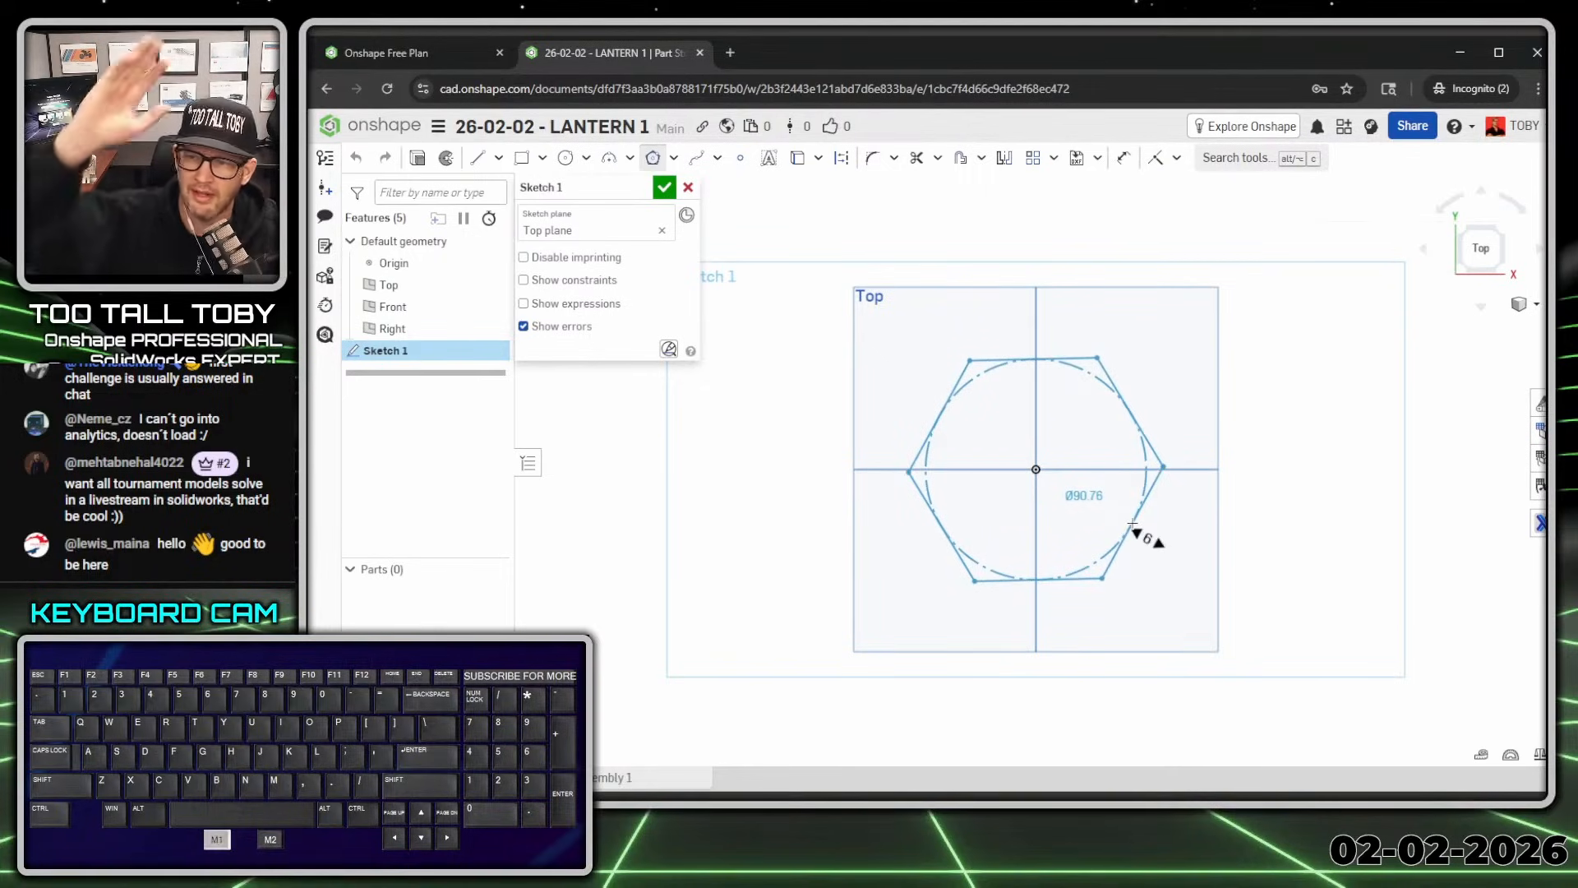
{"action": "key", "text": "Return"}
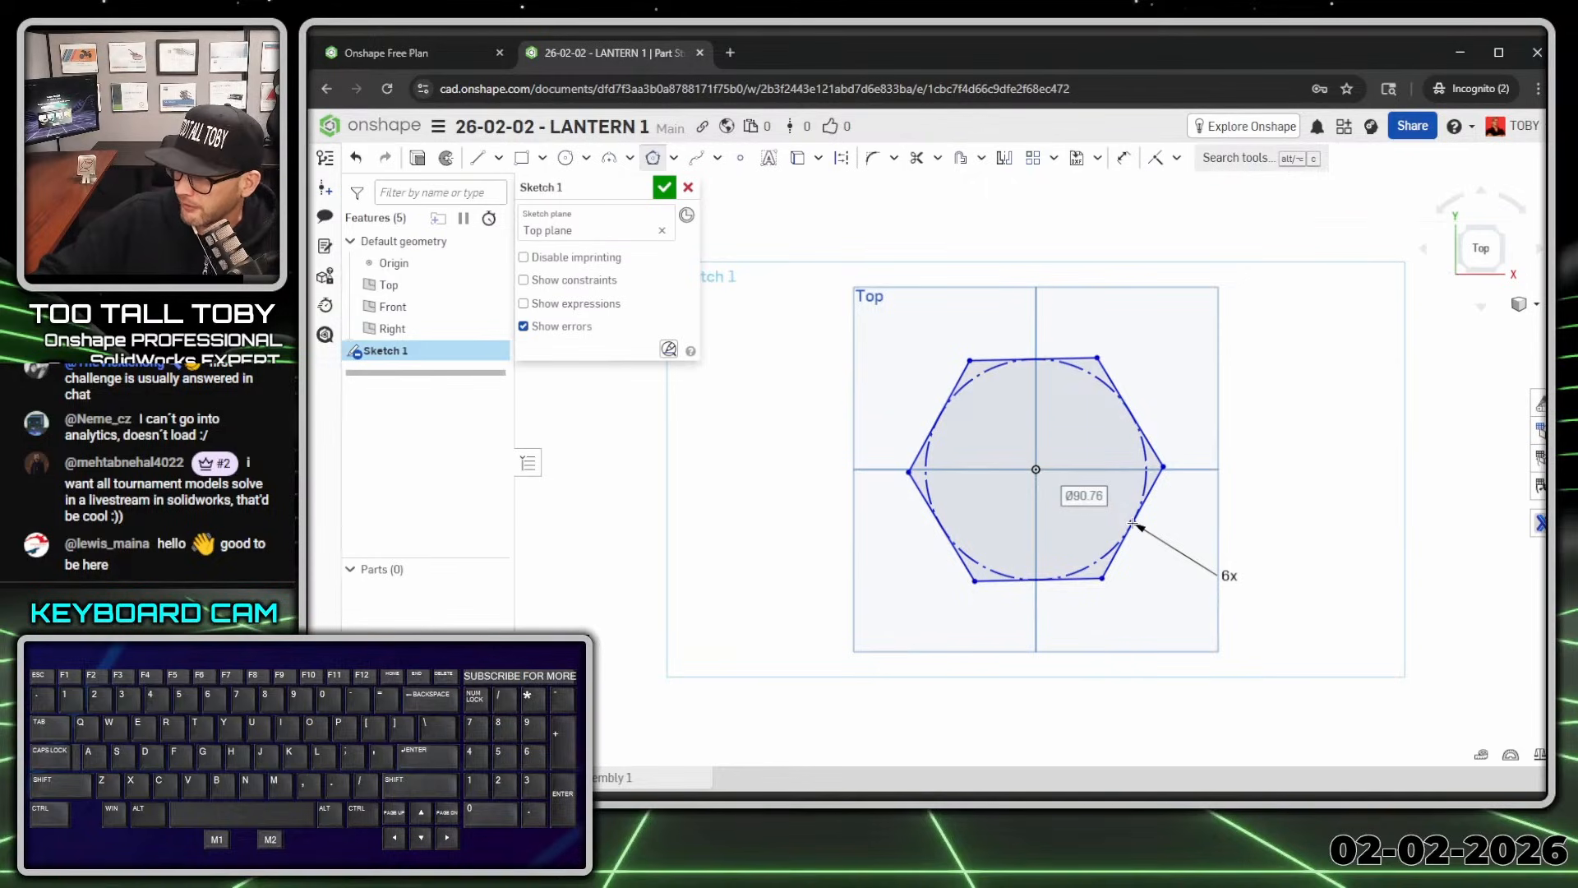
{"action": "type", "text": "150"}
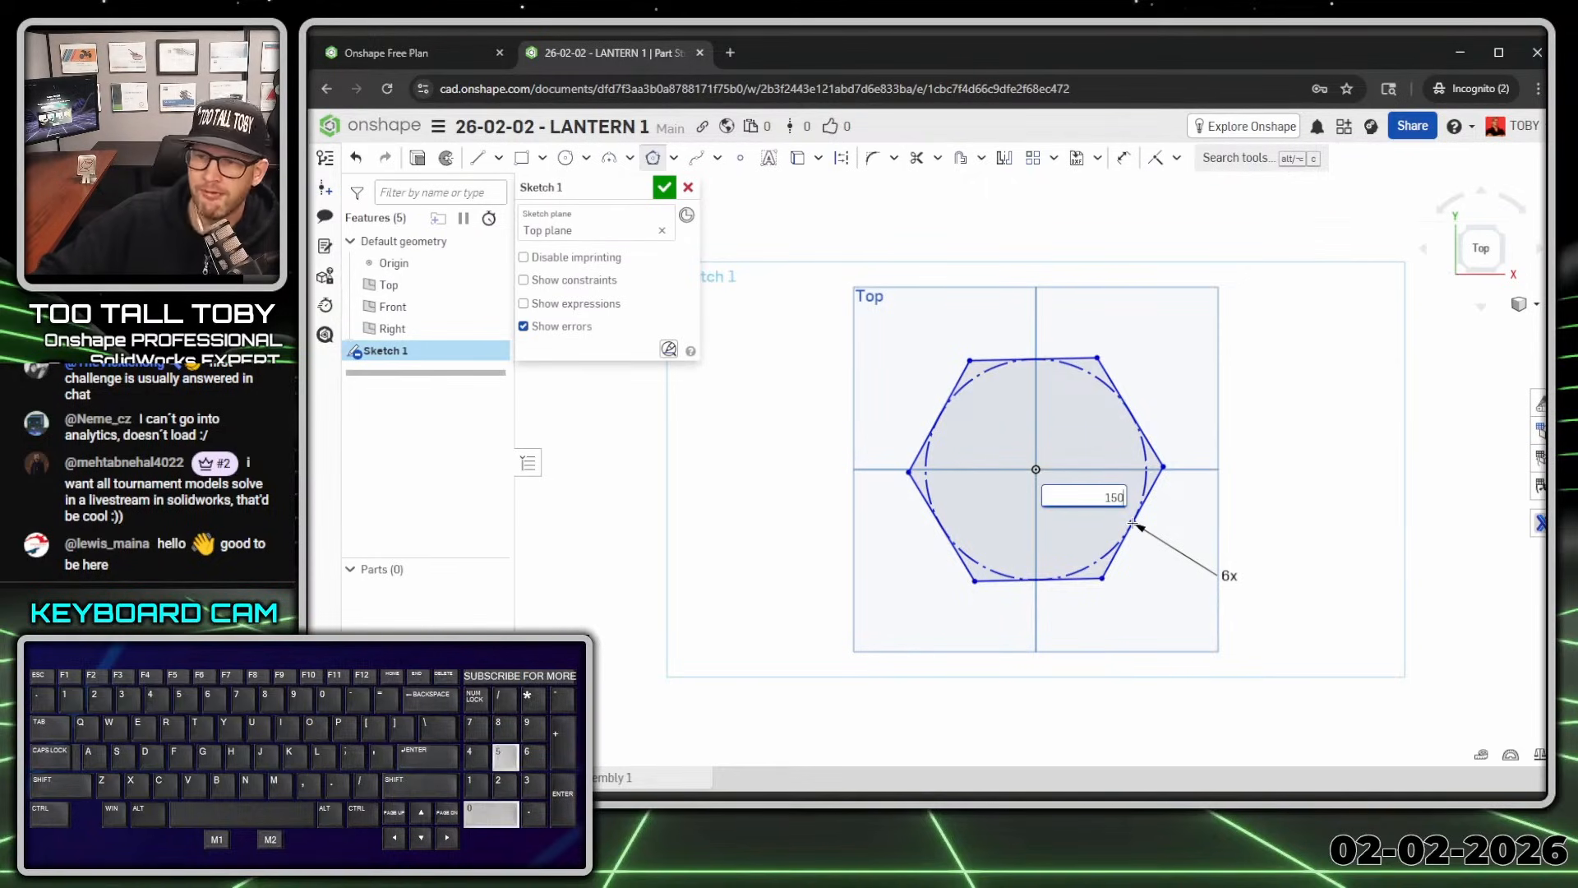
{"action": "key", "text": "Return"}
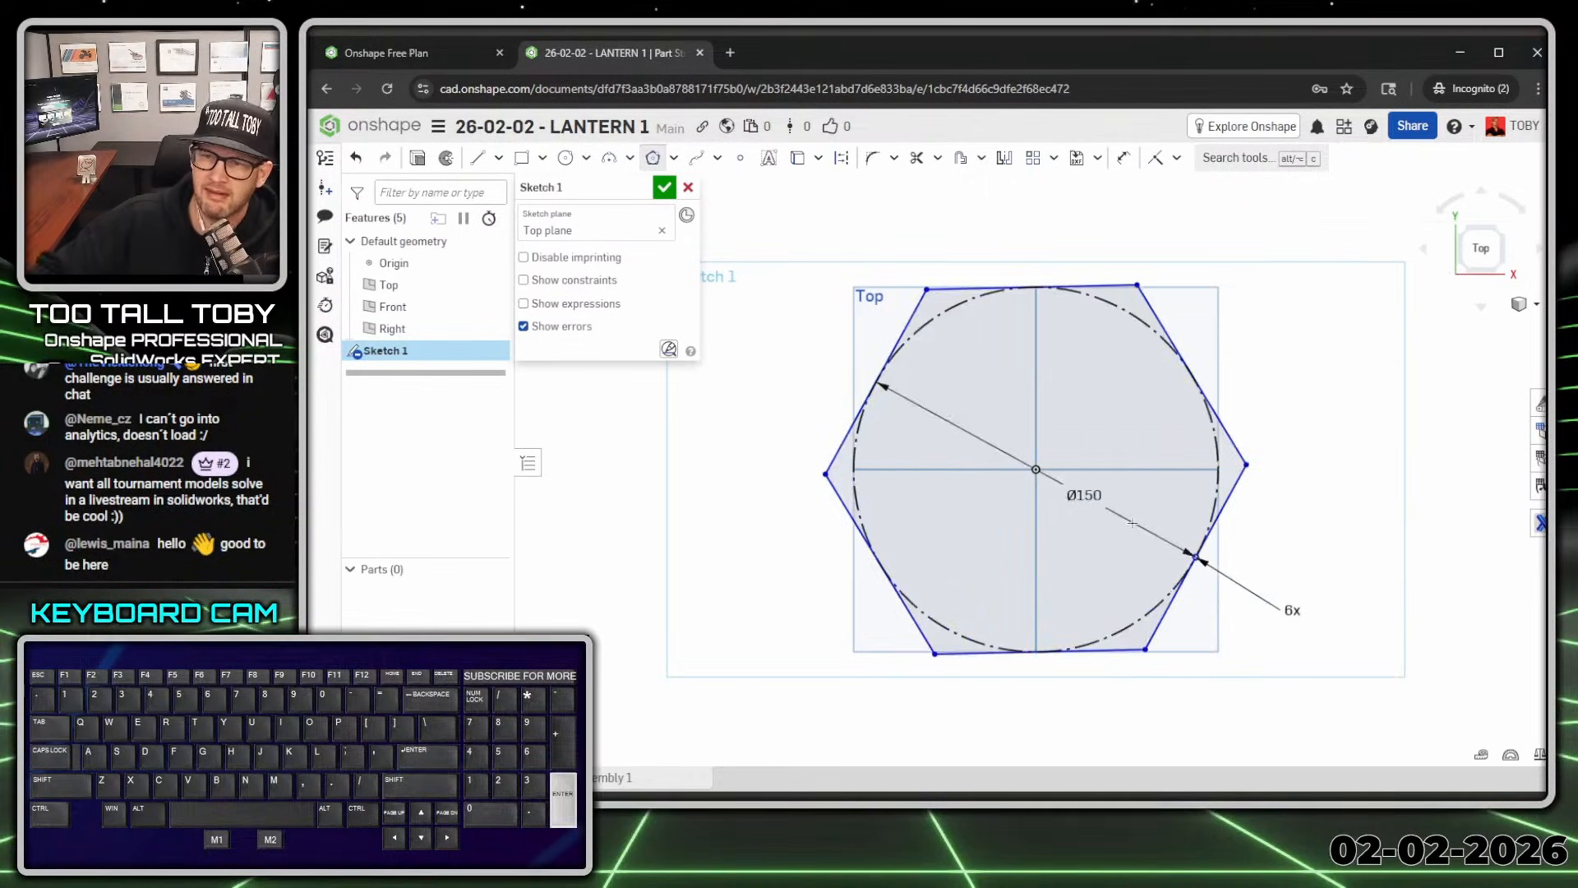
Step: Add two more concentric hexagons at Ø115 and Ø100, then bring up the reference drawing
{"action": "left_click", "coordinate": [1037, 470]}
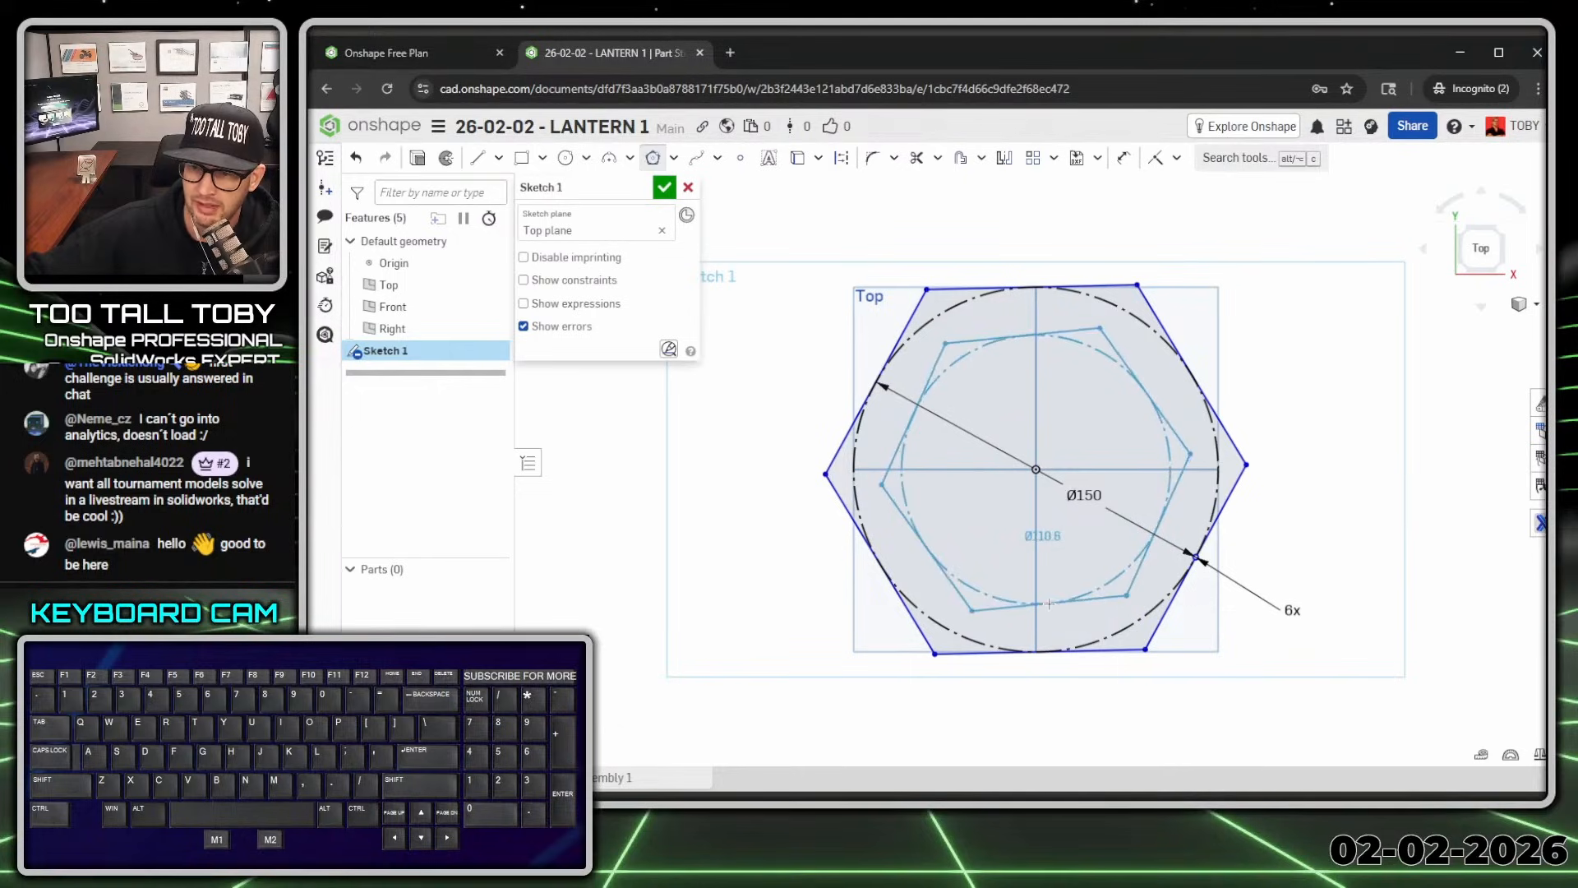
{"action": "key", "text": "Return"}
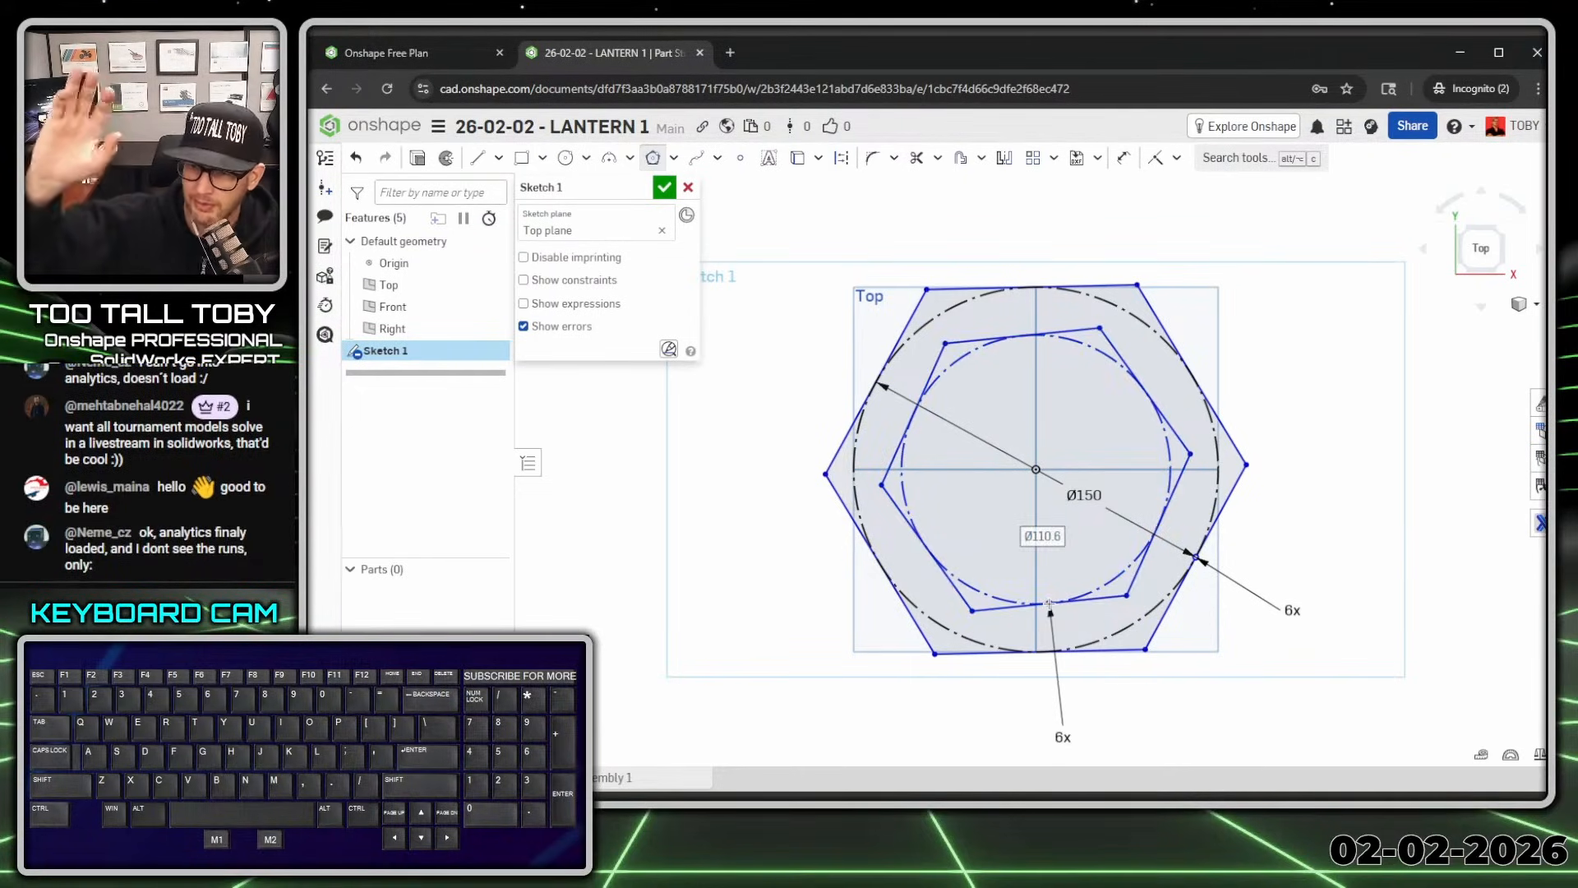
{"action": "type", "text": "115"}
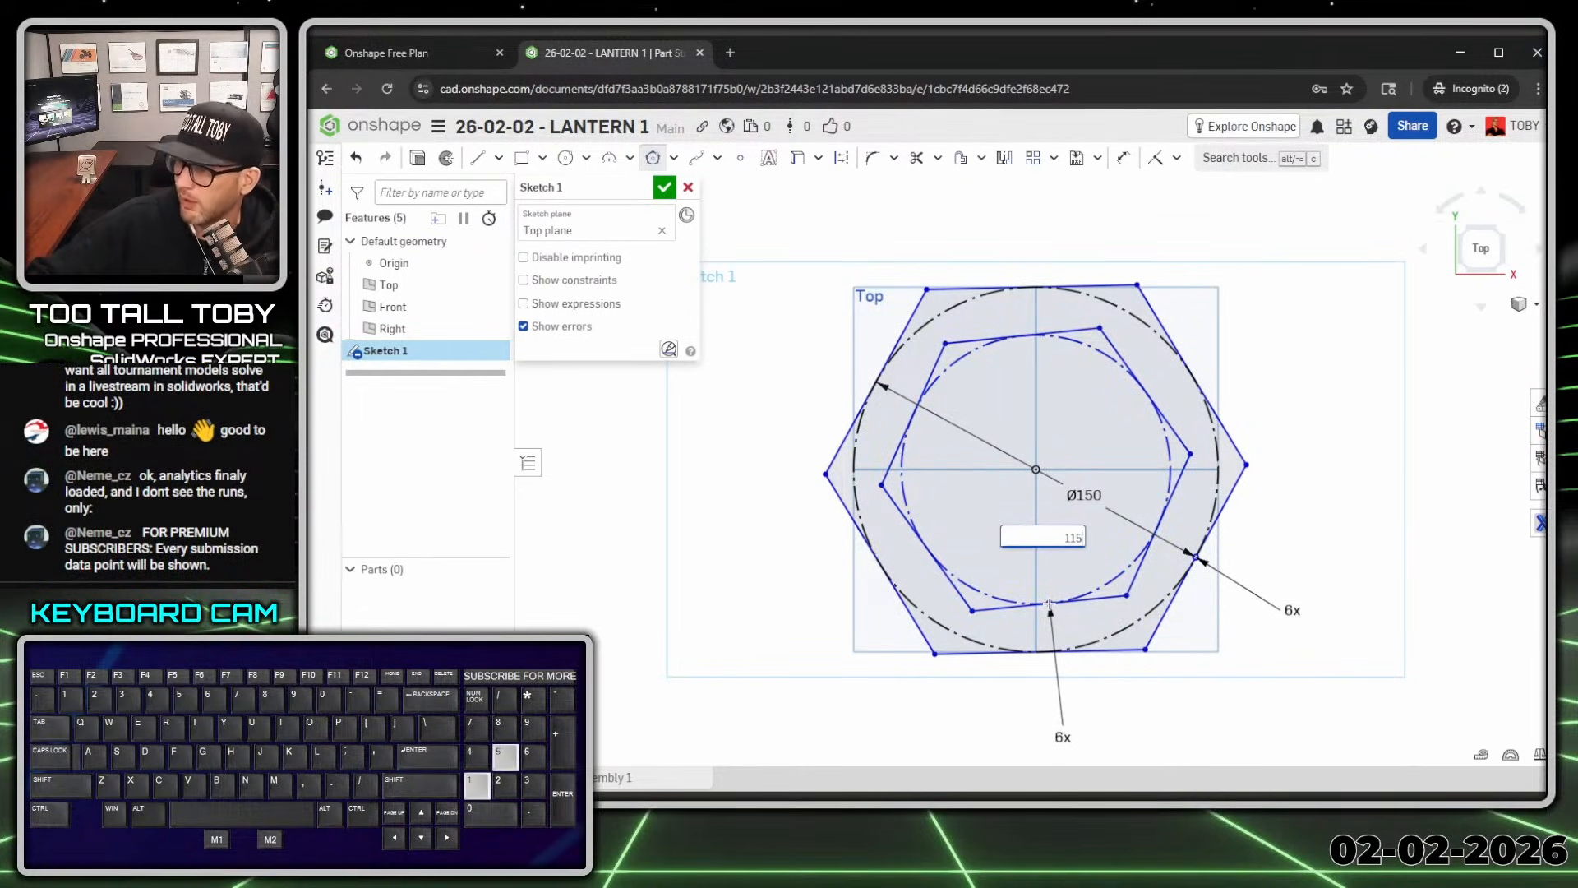
{"action": "key", "text": "Return"}
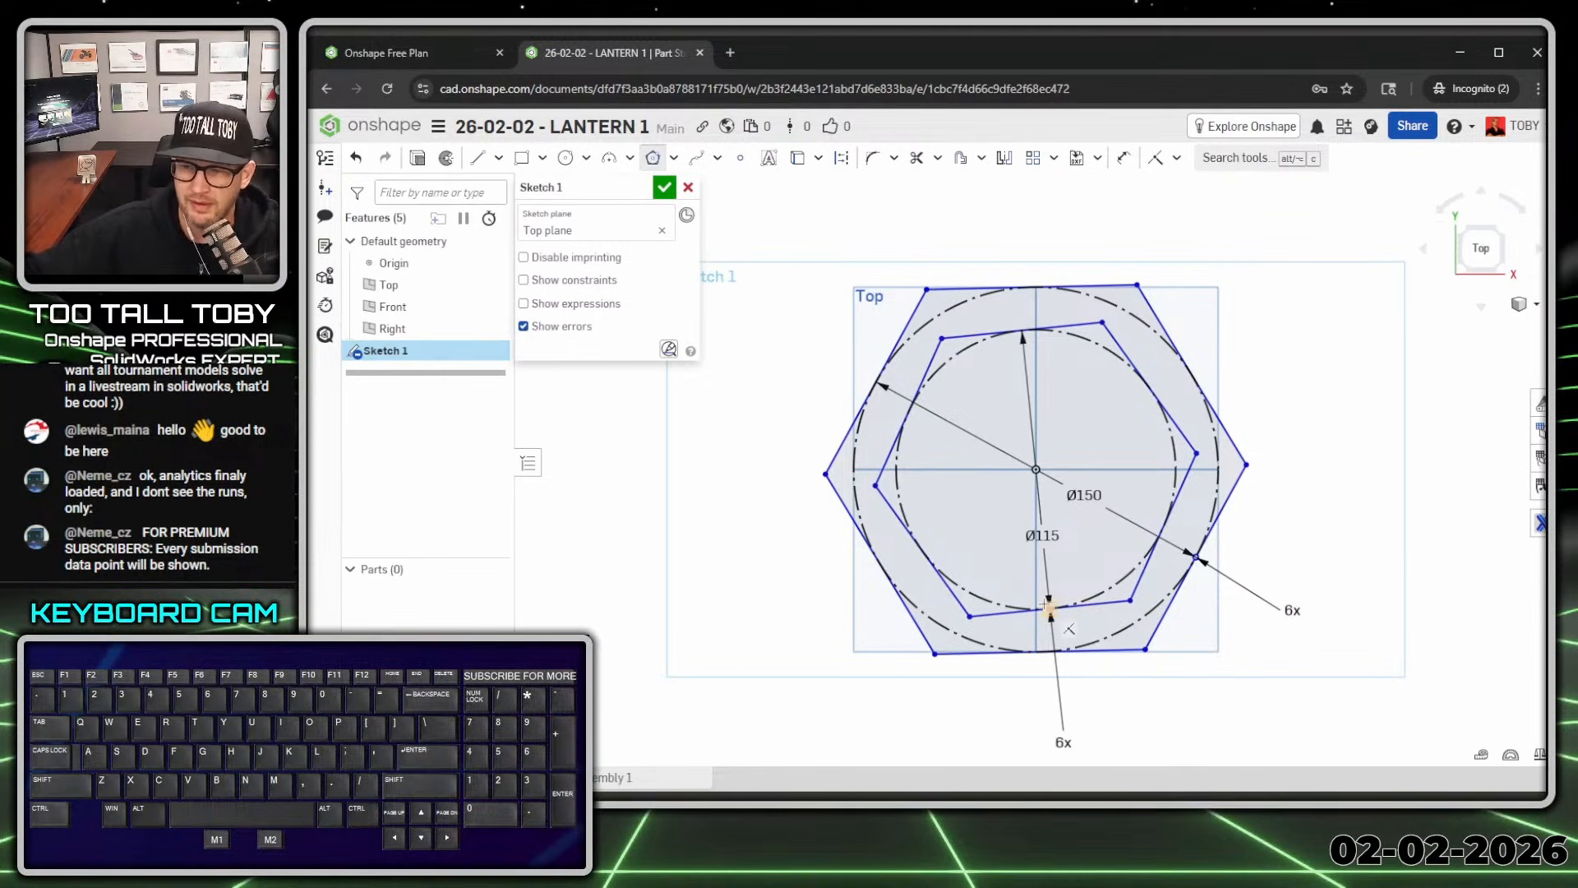
{"action": "left_click", "coordinate": [1037, 469]}
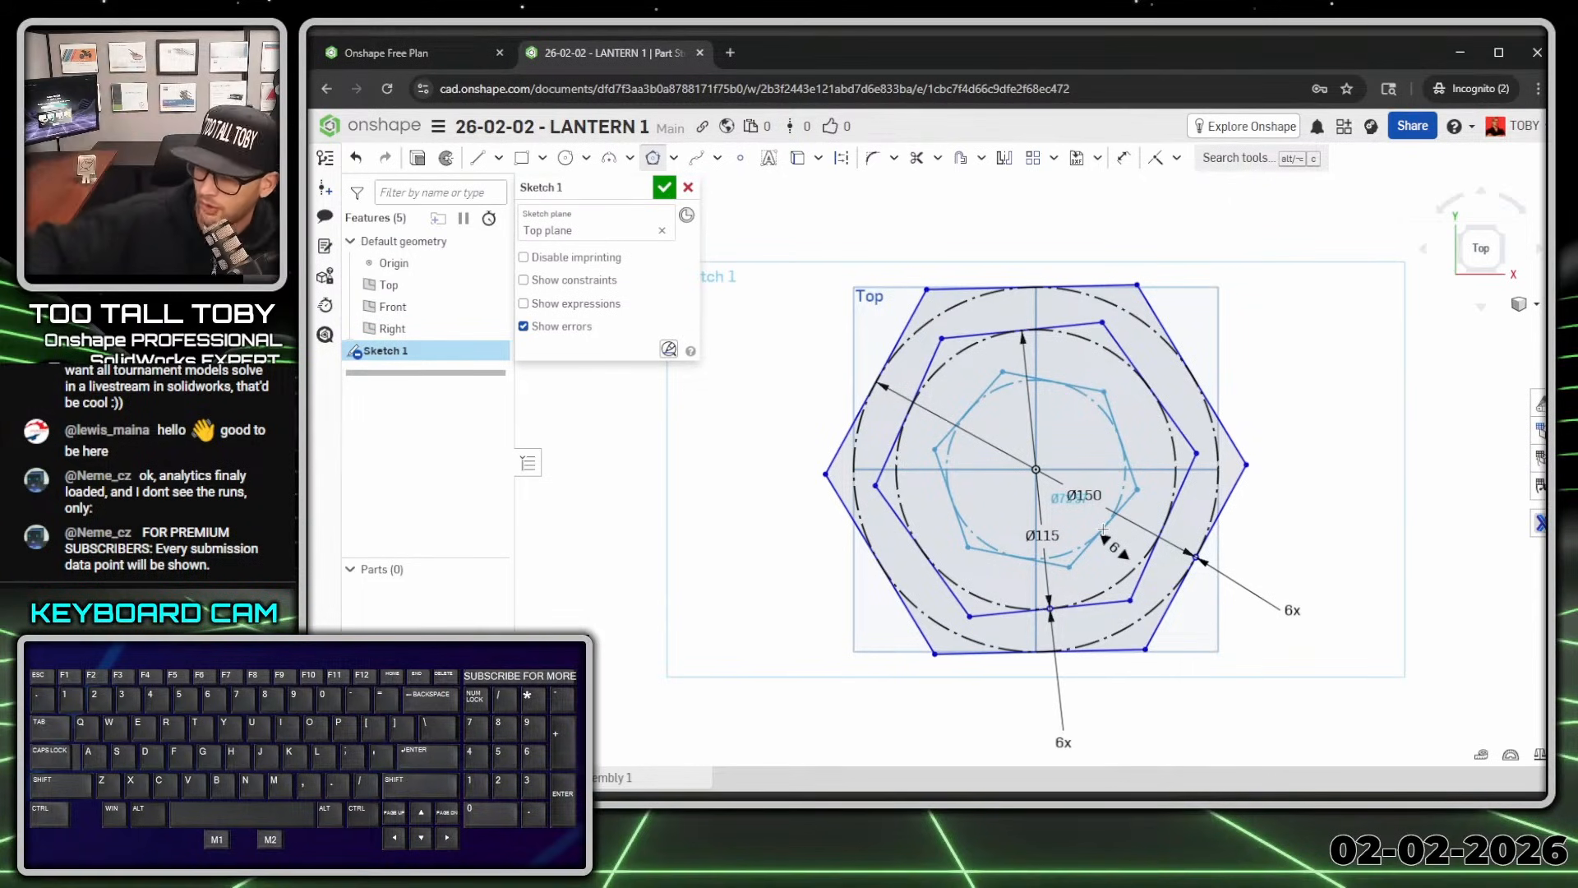
{"action": "key", "text": "Return"}
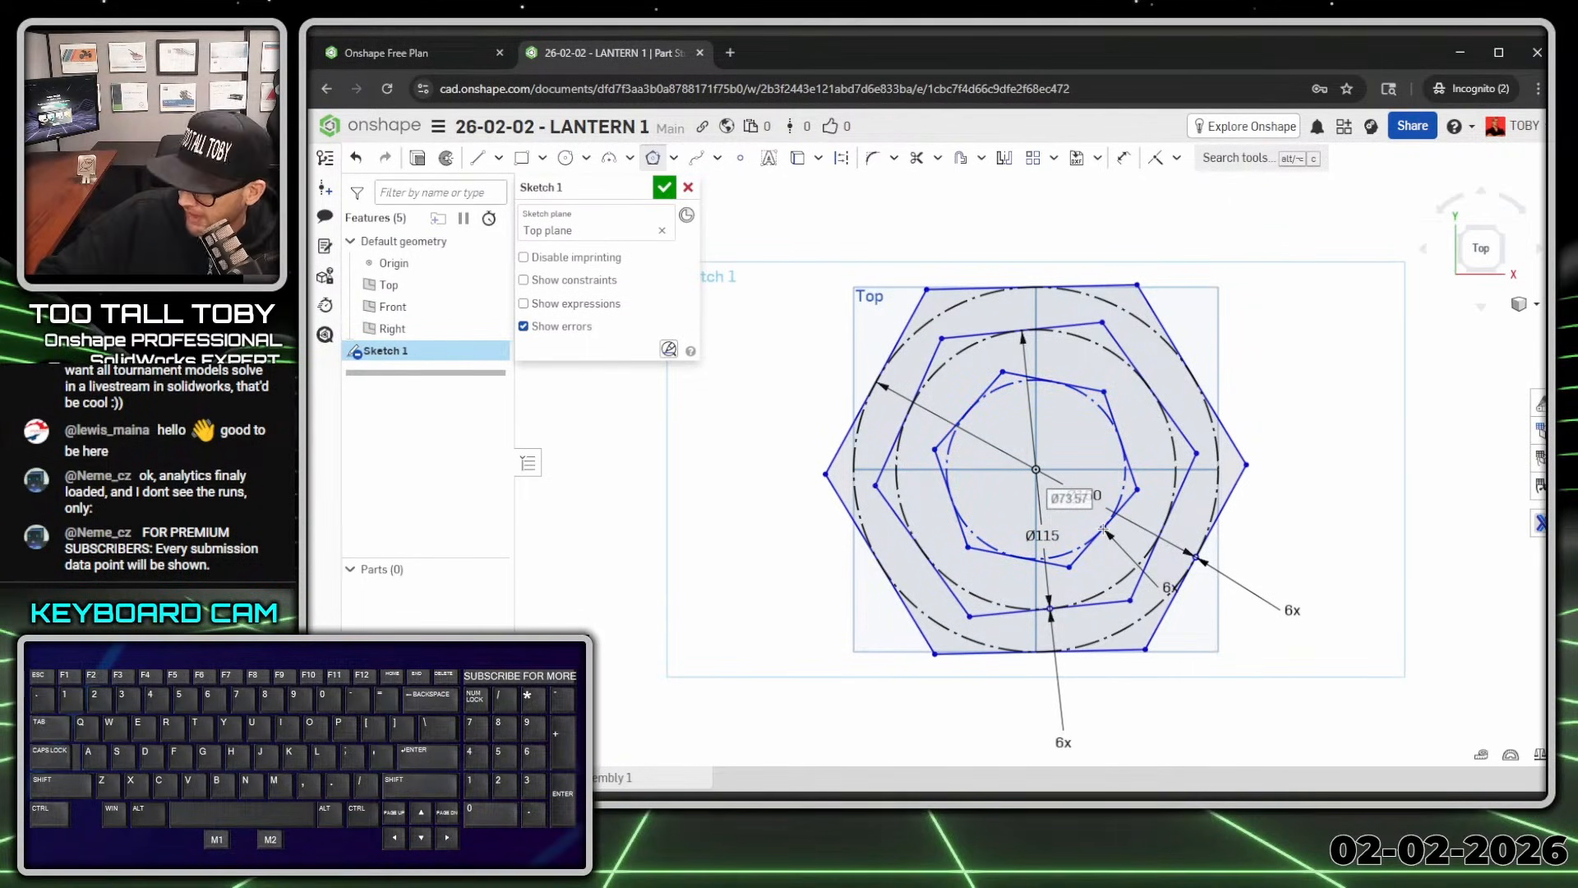
{"action": "type", "text": "100"}
{"action": "key", "text": "Return"}
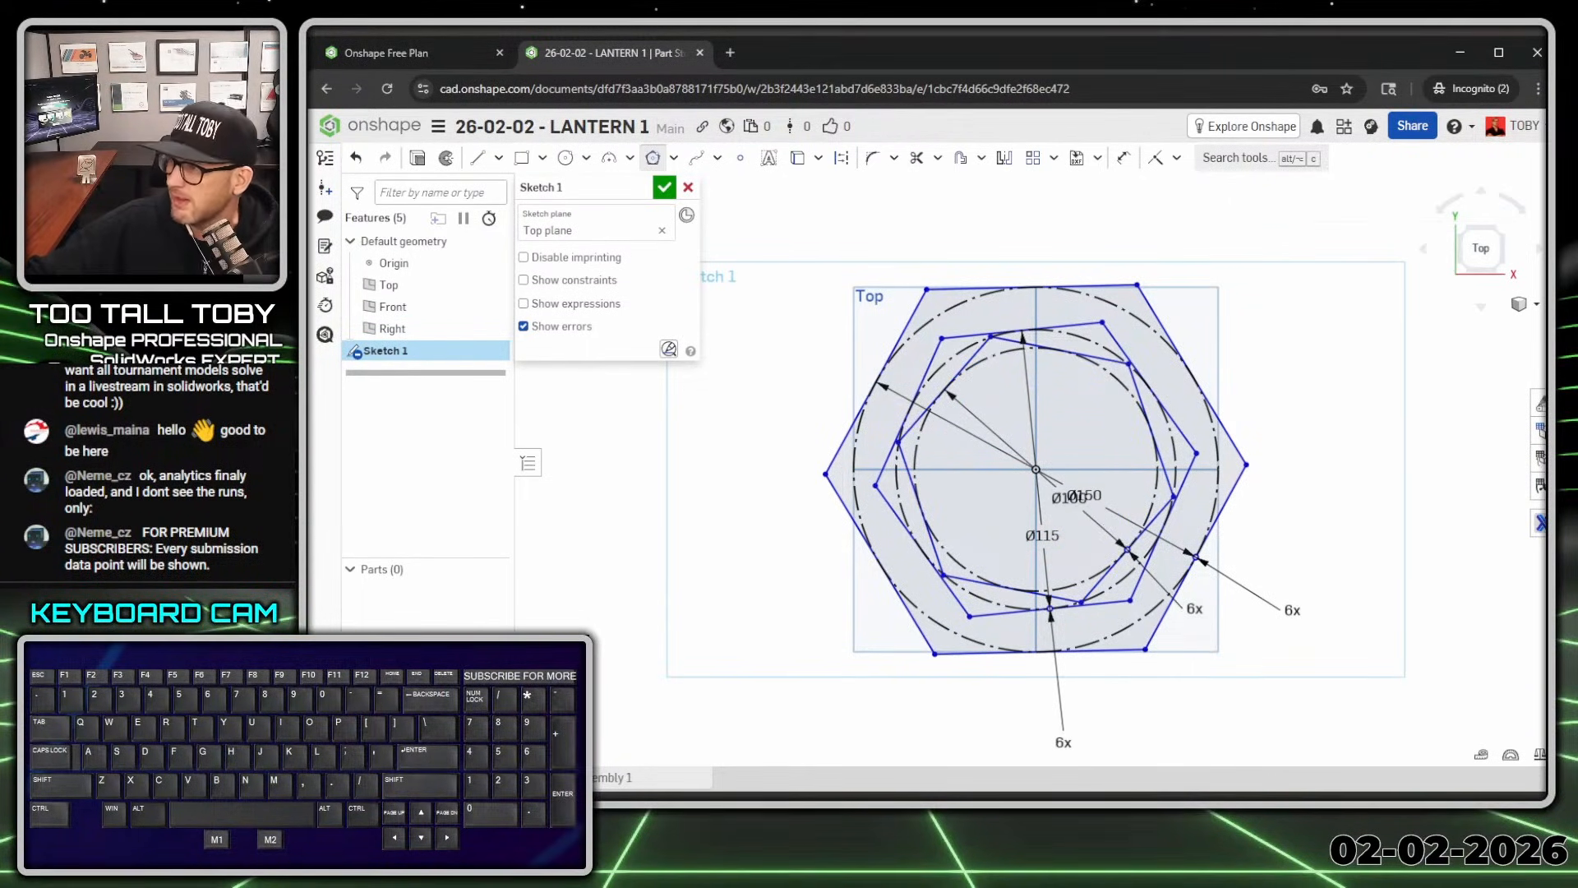
{"action": "left_click_drag", "start_coordinate": [1577, 46], "coordinate": [1190, 46]}
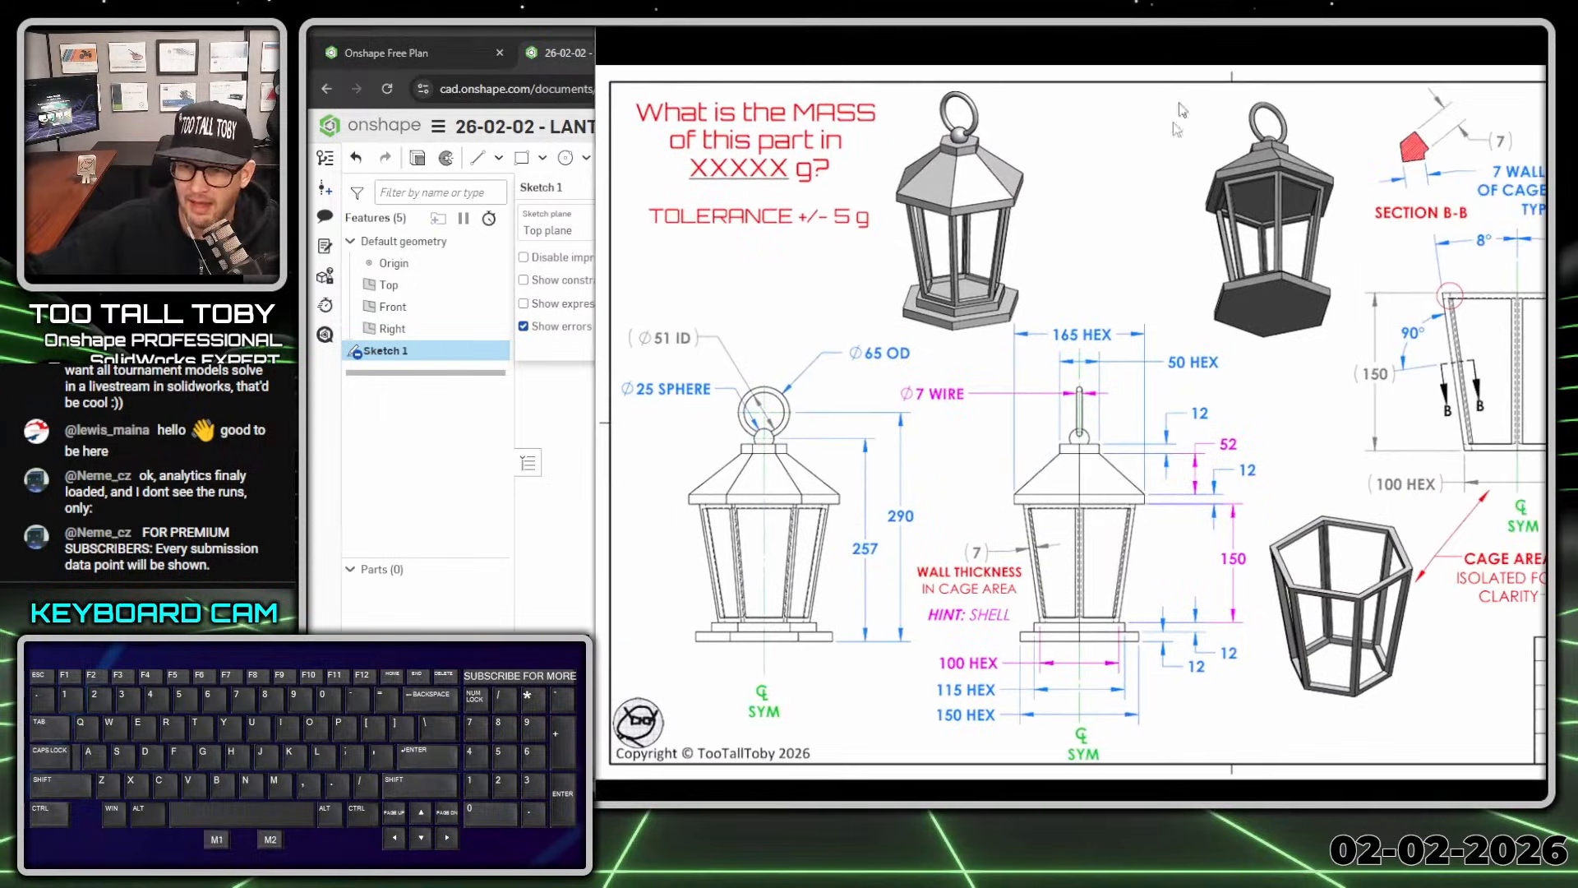
Step: Review the reference drawing's hexagon dimensions, then move the drawing off screen
{"action": "key", "text": "1"}
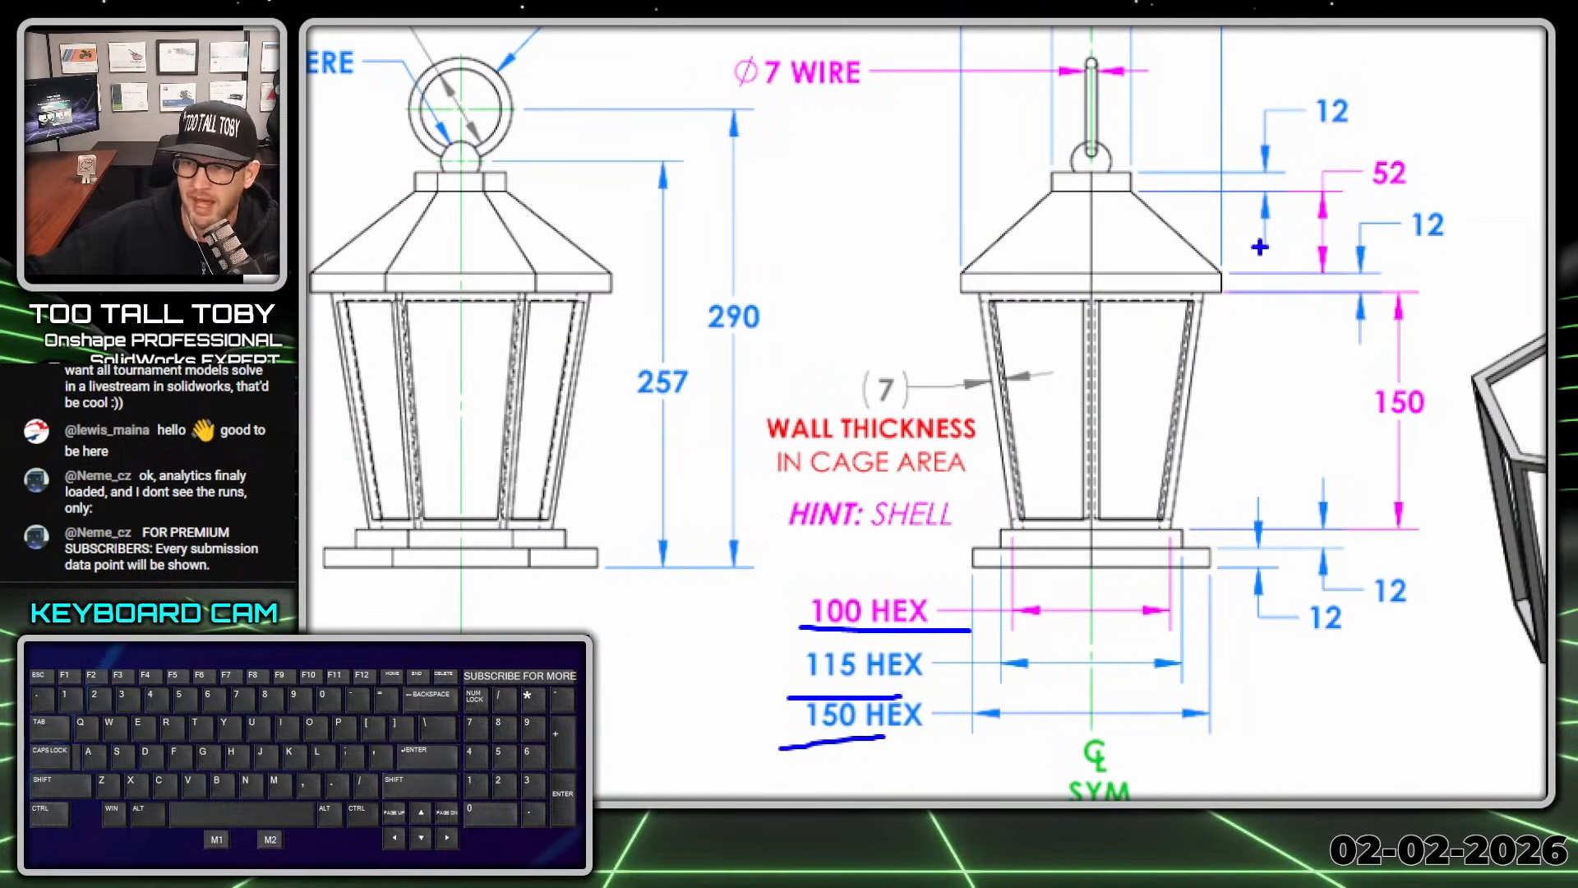
{"action": "mouse_move", "coordinate": [1004, 292]}
{"action": "left_mouse_down"}
{"action": "mouse_move", "coordinate": [1150, 303]}
{"action": "mouse_move", "coordinate": [1471, 168]}
{"action": "mouse_move", "coordinate": [985, 144]}
{"action": "left_mouse_up"}
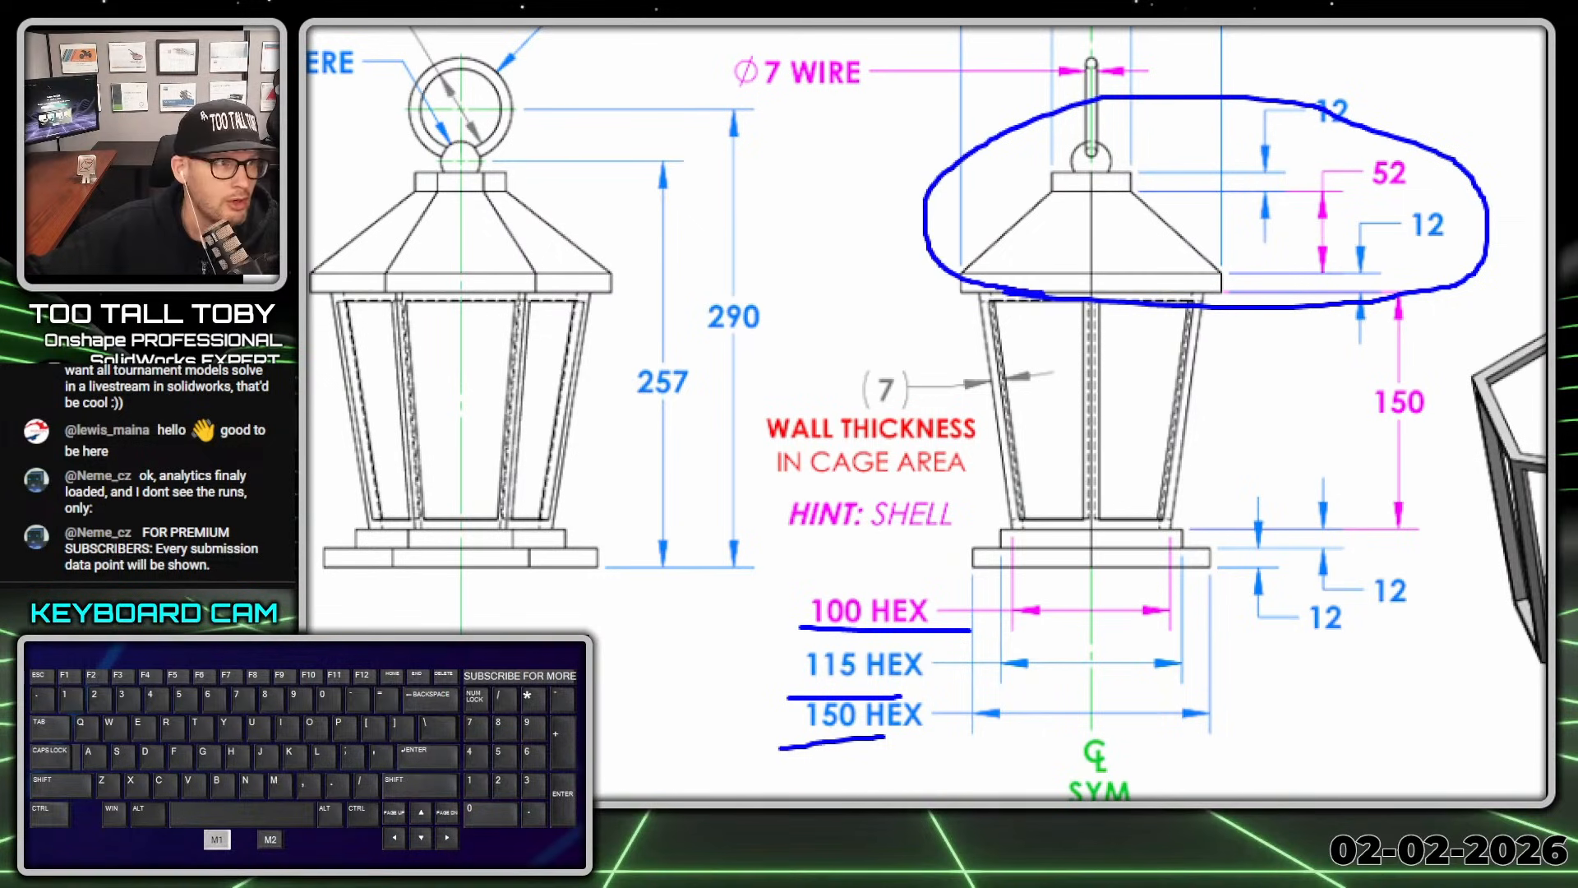
{"action": "key", "text": "1"}
{"action": "left_click_drag", "start_coordinate": [1017, 24], "coordinate": [1017, 0]}
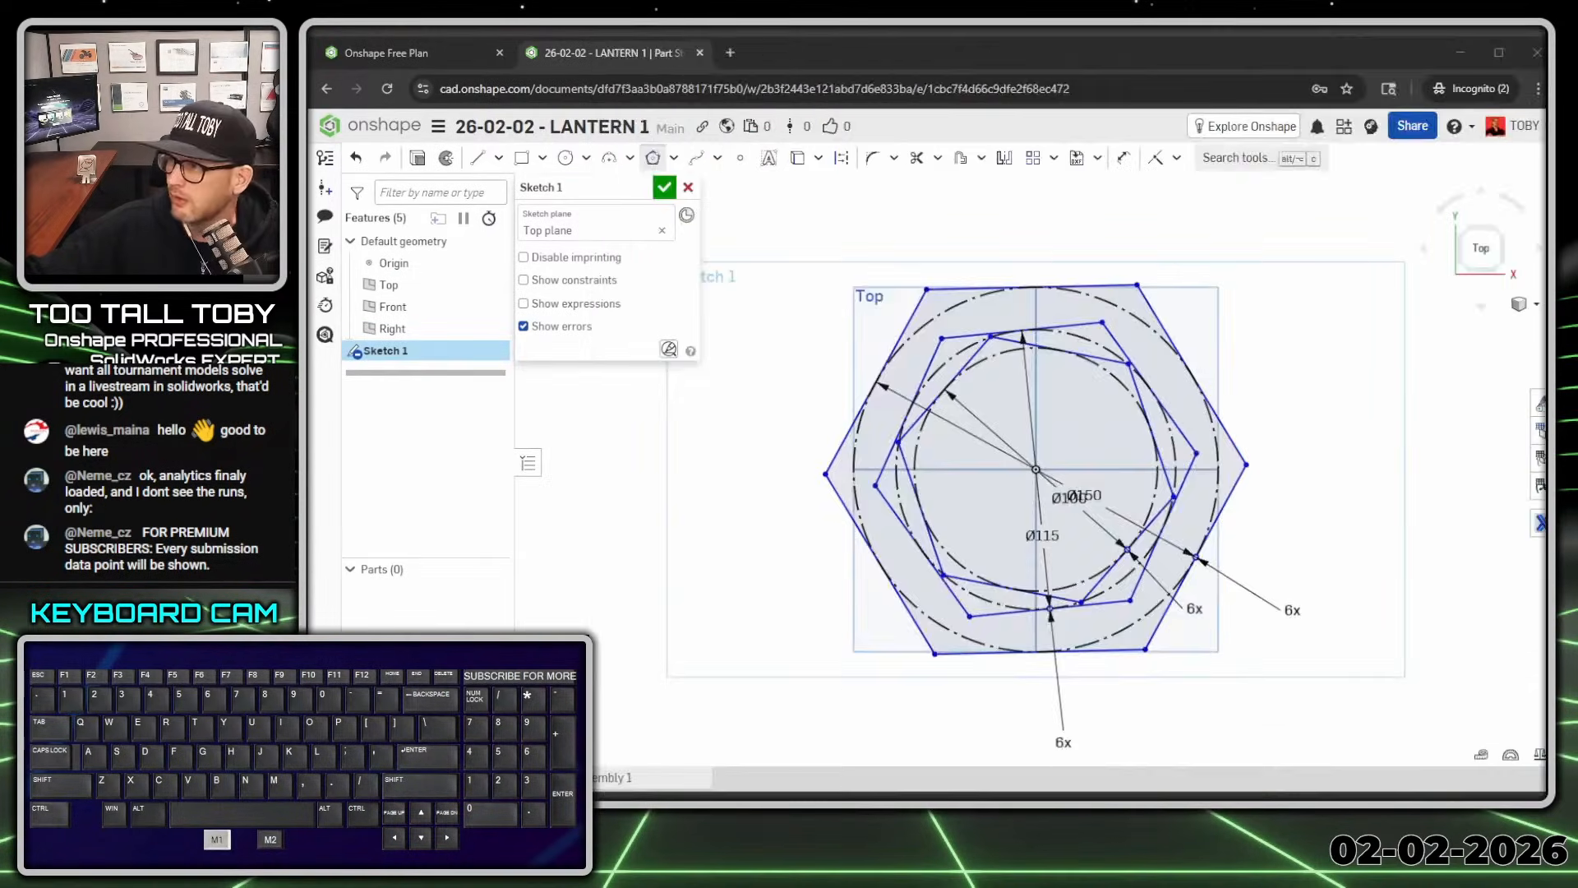
Step: Make the bottom edge of each of the three hexagons horizontal
{"action": "left_click", "coordinate": [796, 599]}
{"action": "key", "text": "Escape"}
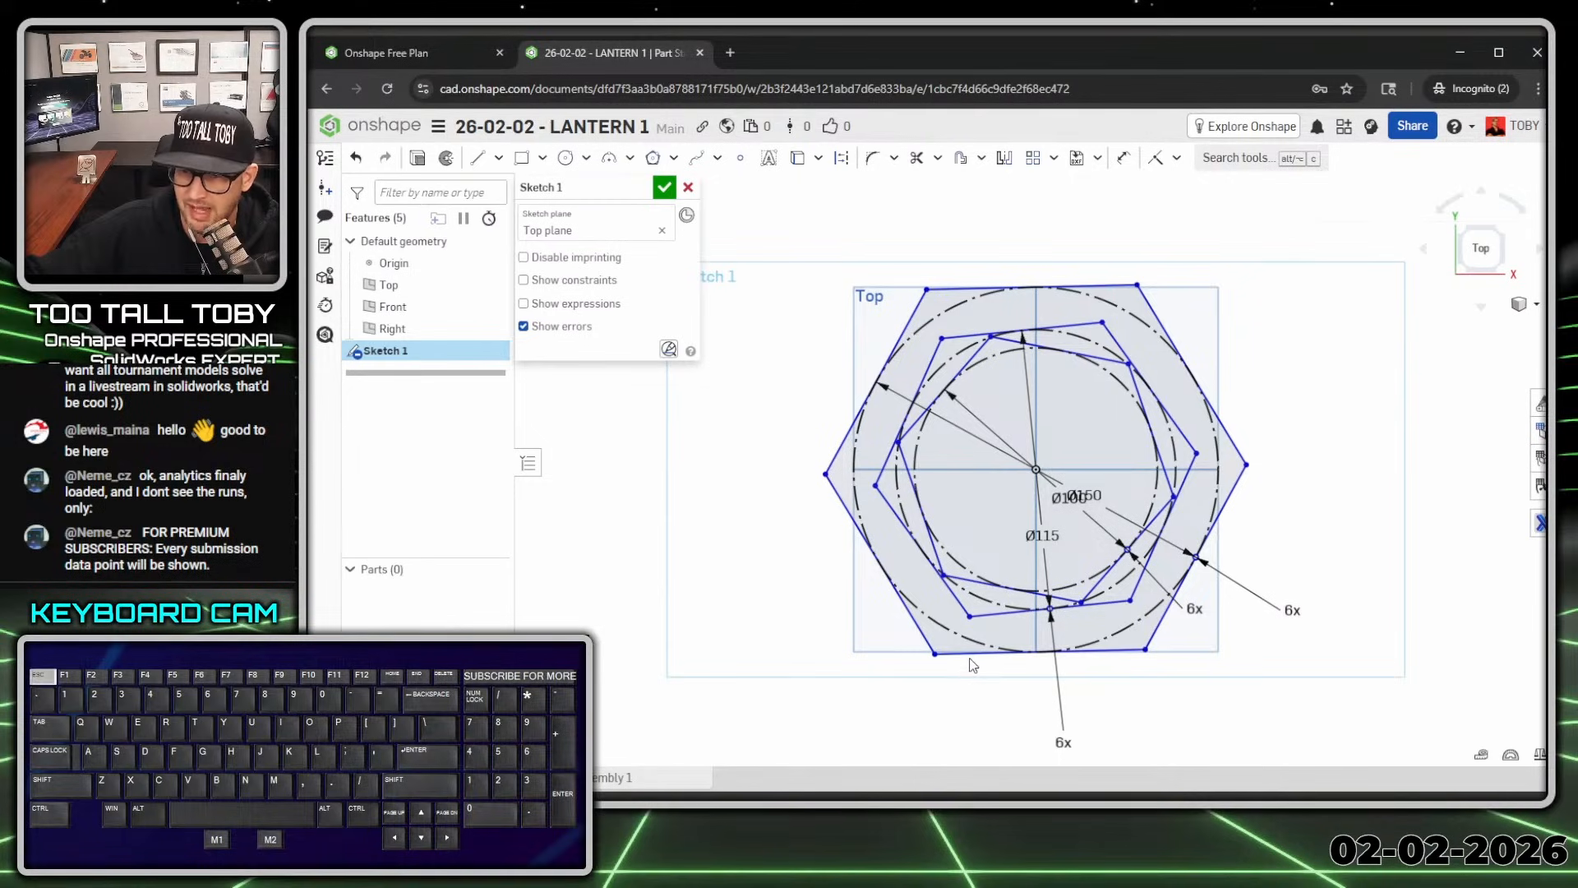
{"action": "left_click", "coordinate": [974, 654]}
{"action": "key", "text": "h"}
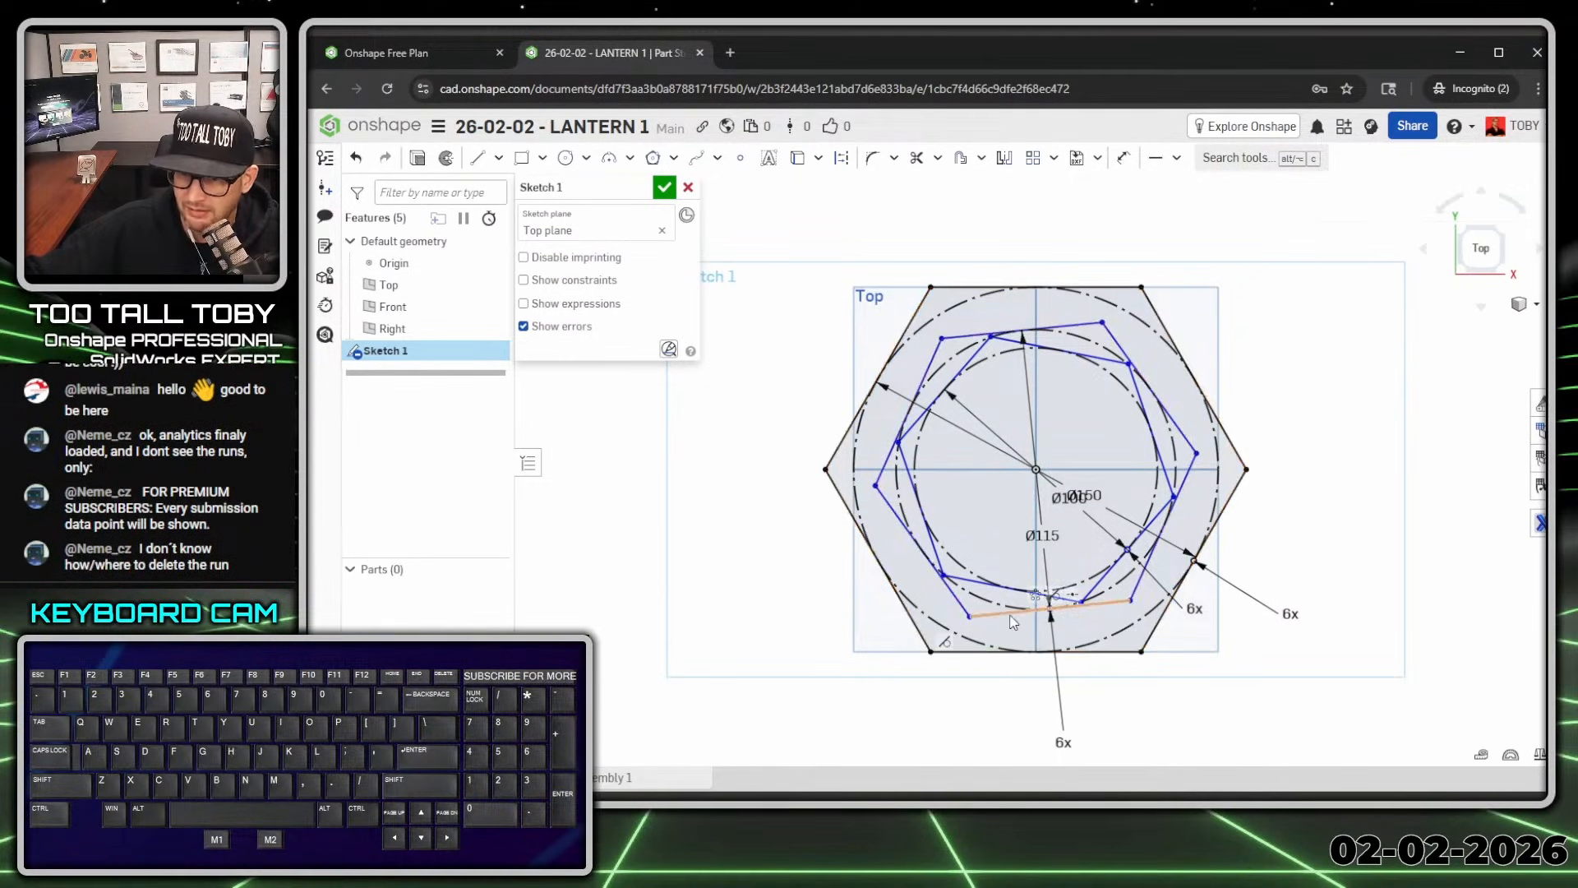
{"action": "left_click", "coordinate": [1012, 617]}
{"action": "key", "text": "h"}
{"action": "left_click", "coordinate": [982, 584]}
{"action": "key", "text": "h"}
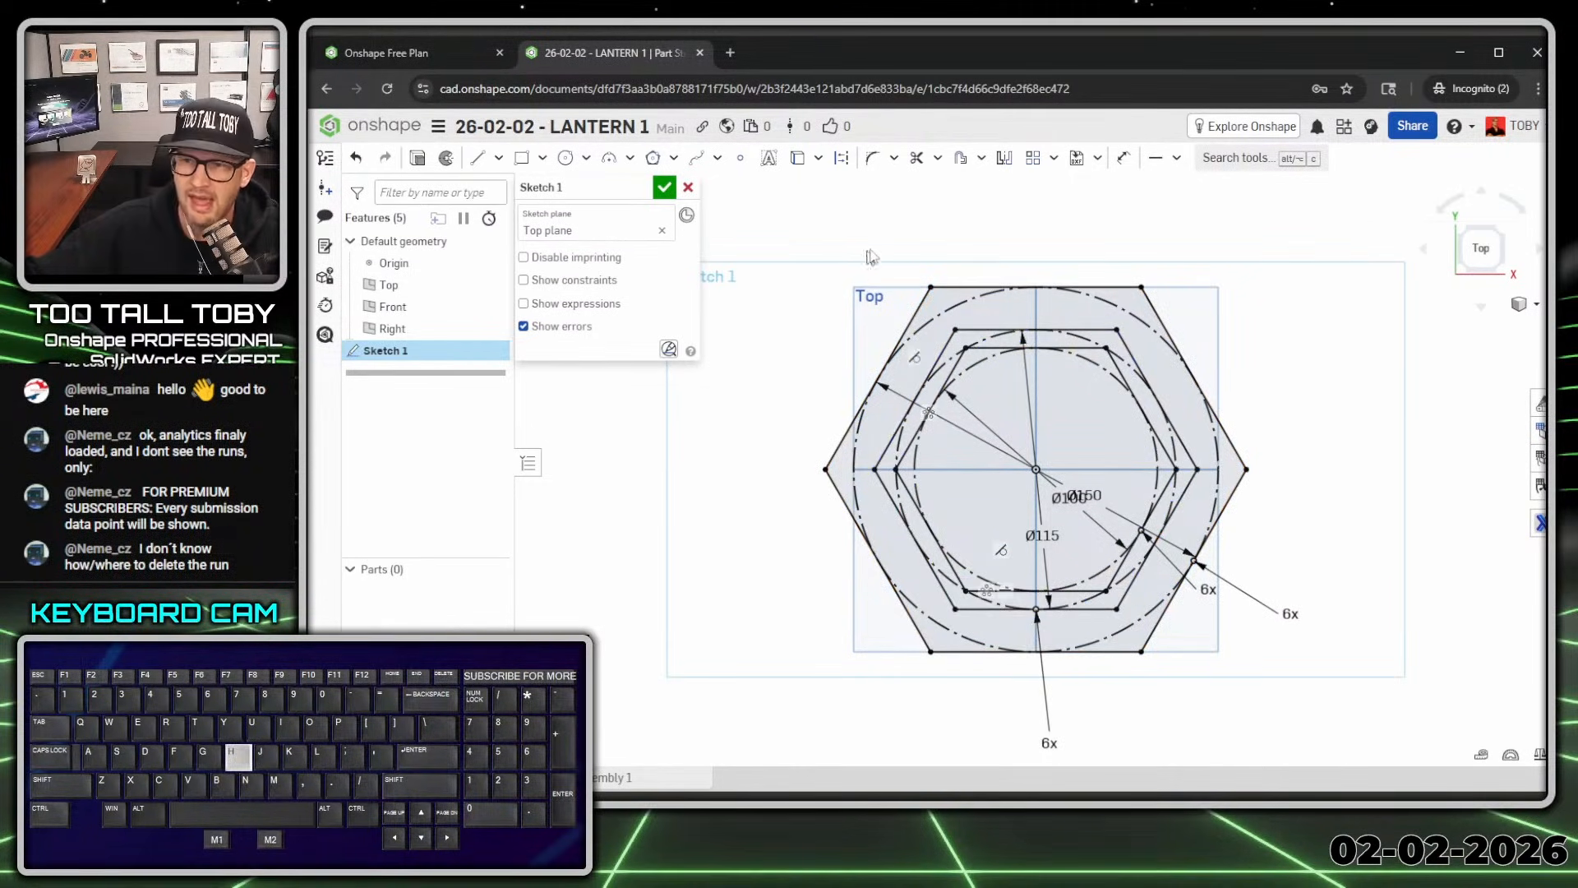
Step: Set up a 12 mm extrude of all three Sketch 1 regions
{"action": "key", "text": "s"}
{"action": "left_click", "coordinate": [915, 236]}
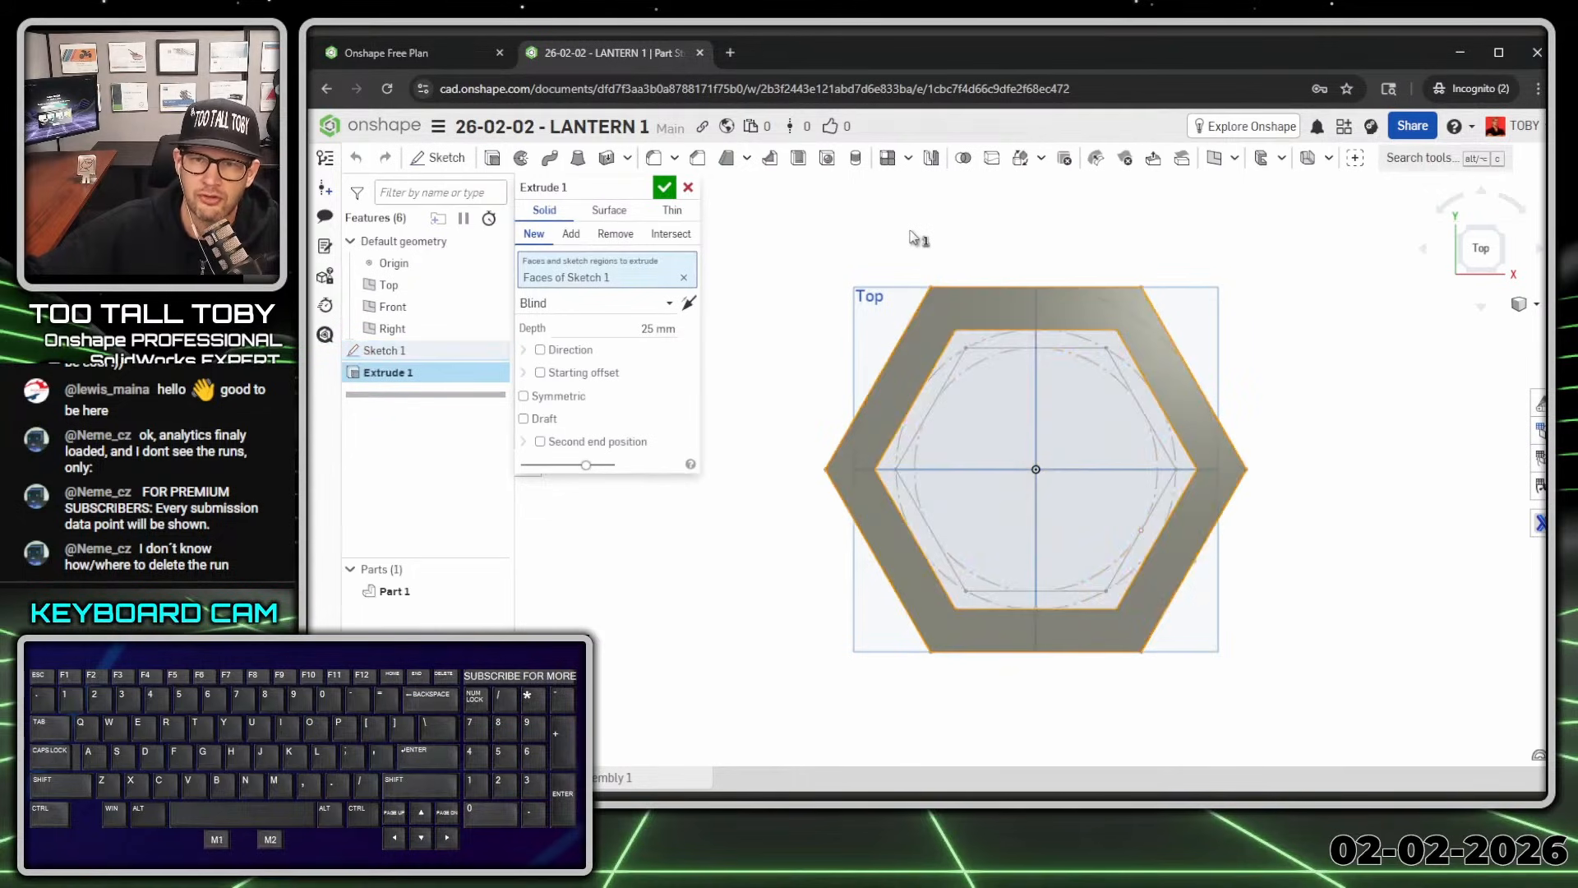
{"action": "type", "text": "12"}
{"action": "key", "text": "Return"}
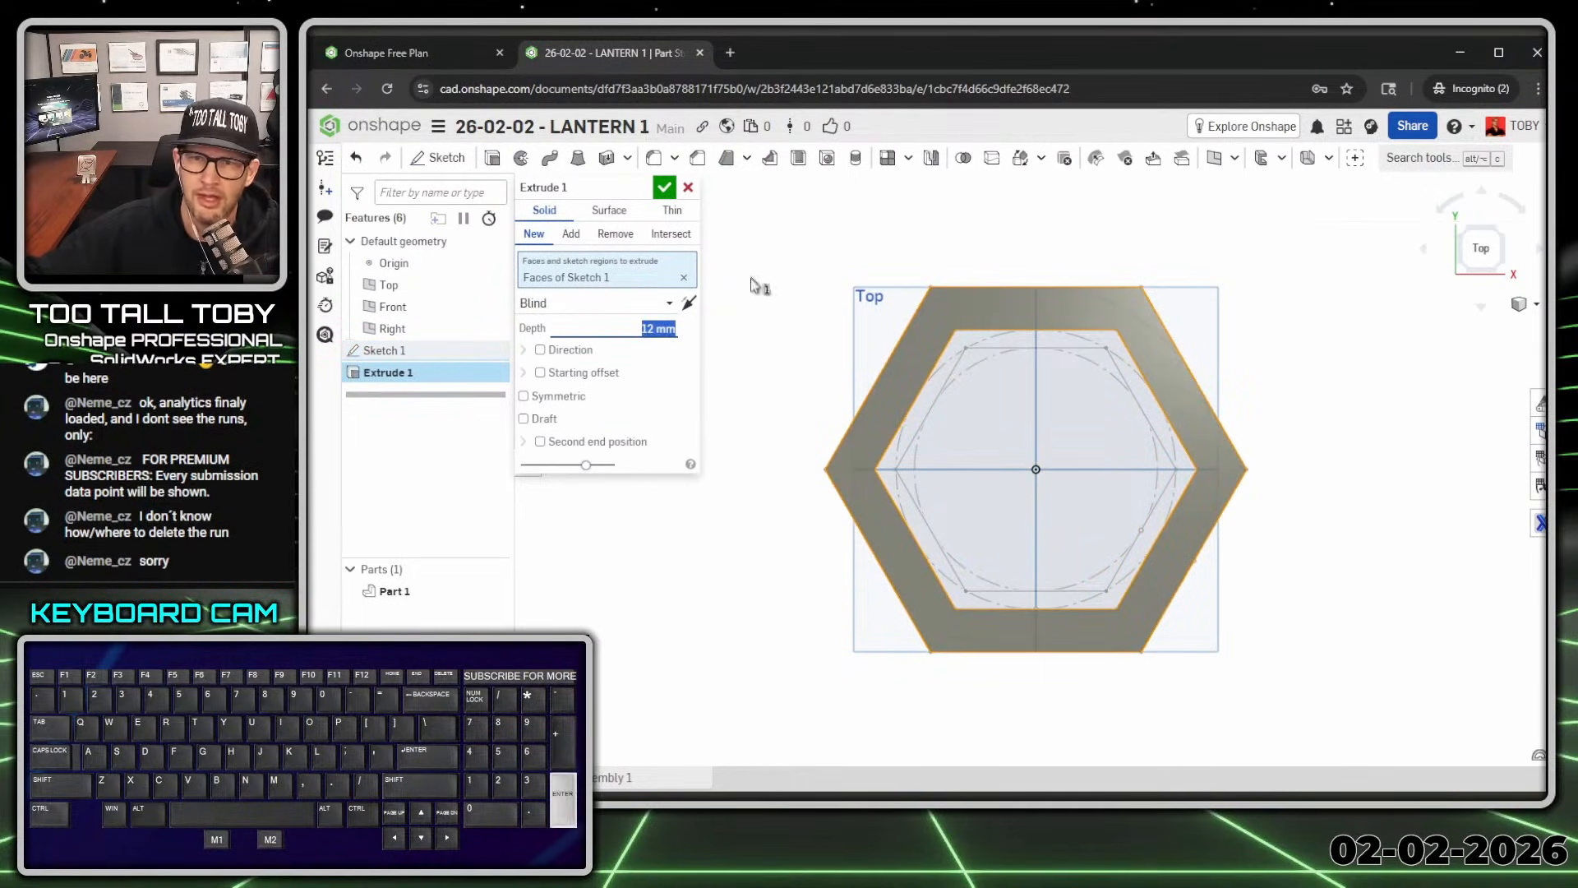
{"action": "left_click", "coordinate": [810, 324]}
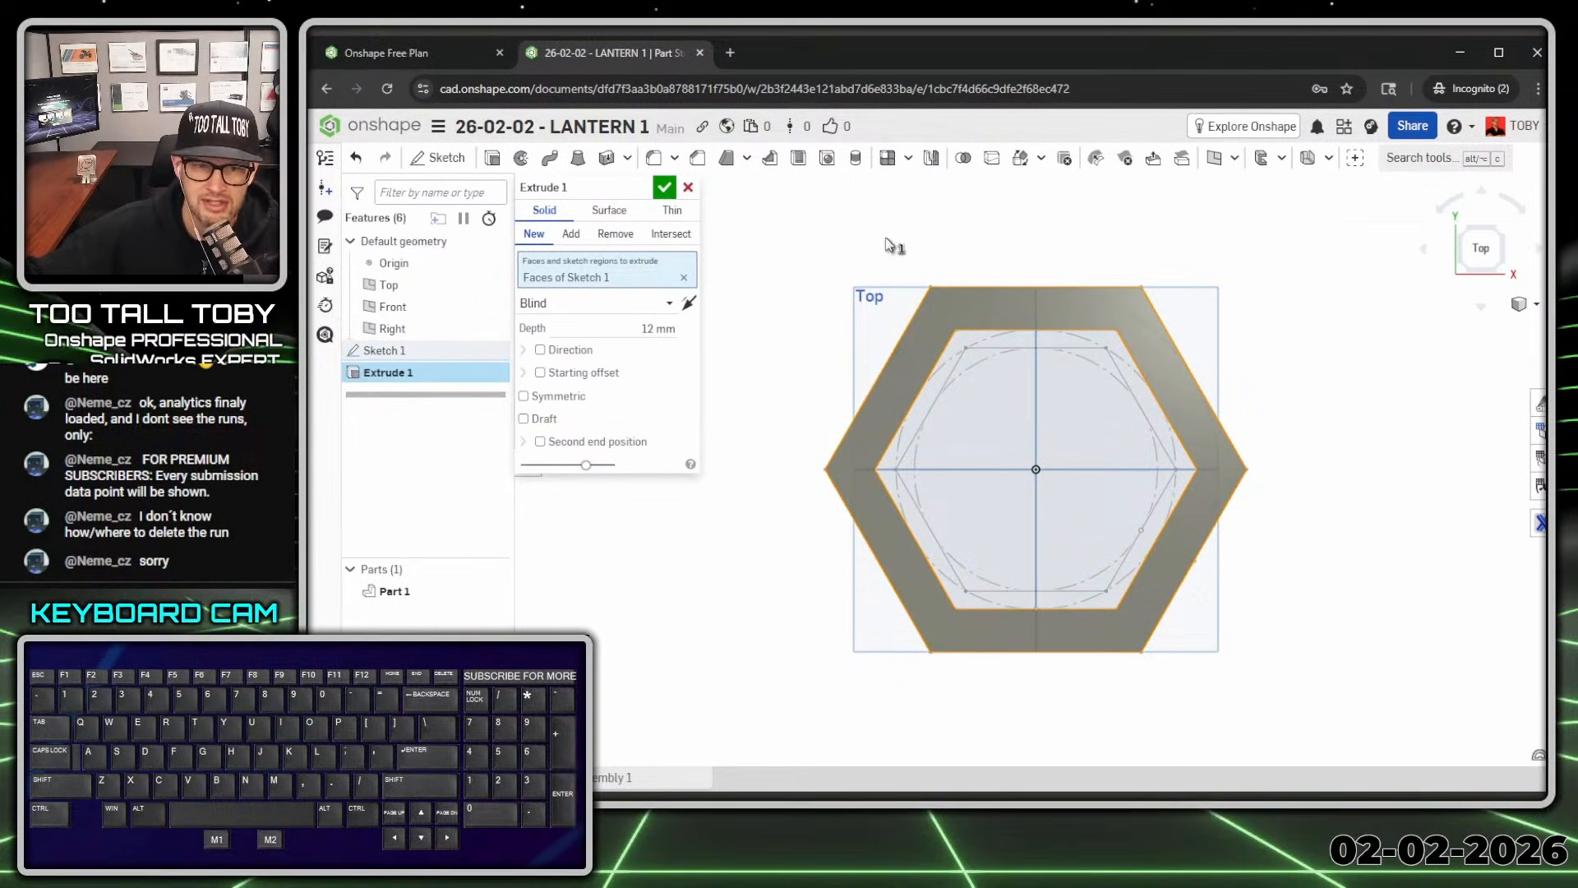
{"action": "key", "text": "space"}
{"action": "key", "text": "shift+7"}
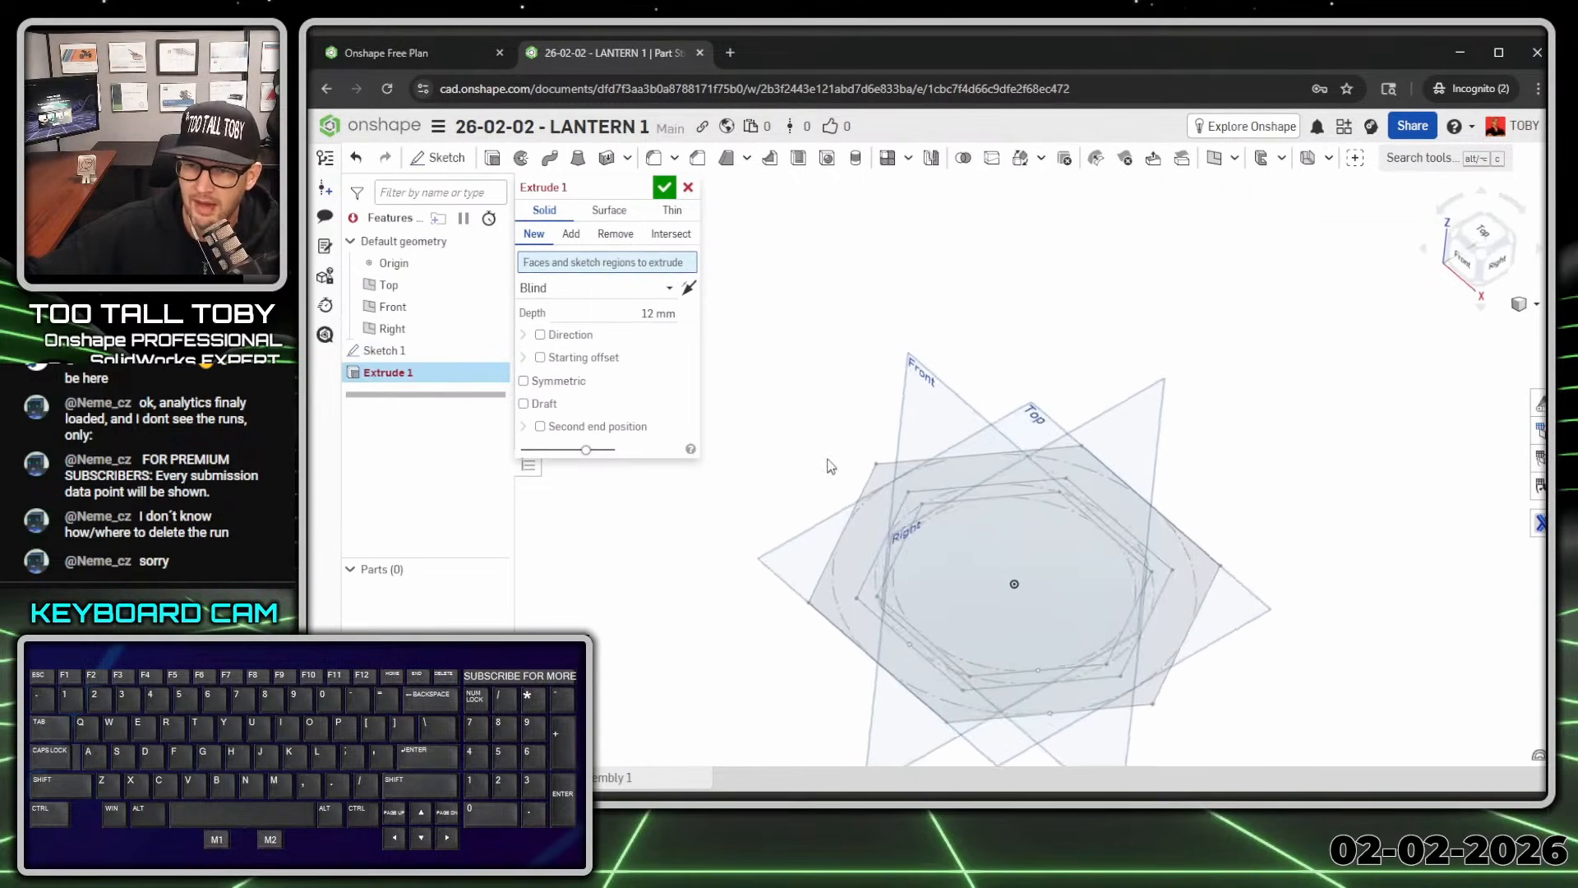
{"action": "left_click", "coordinate": [882, 601]}
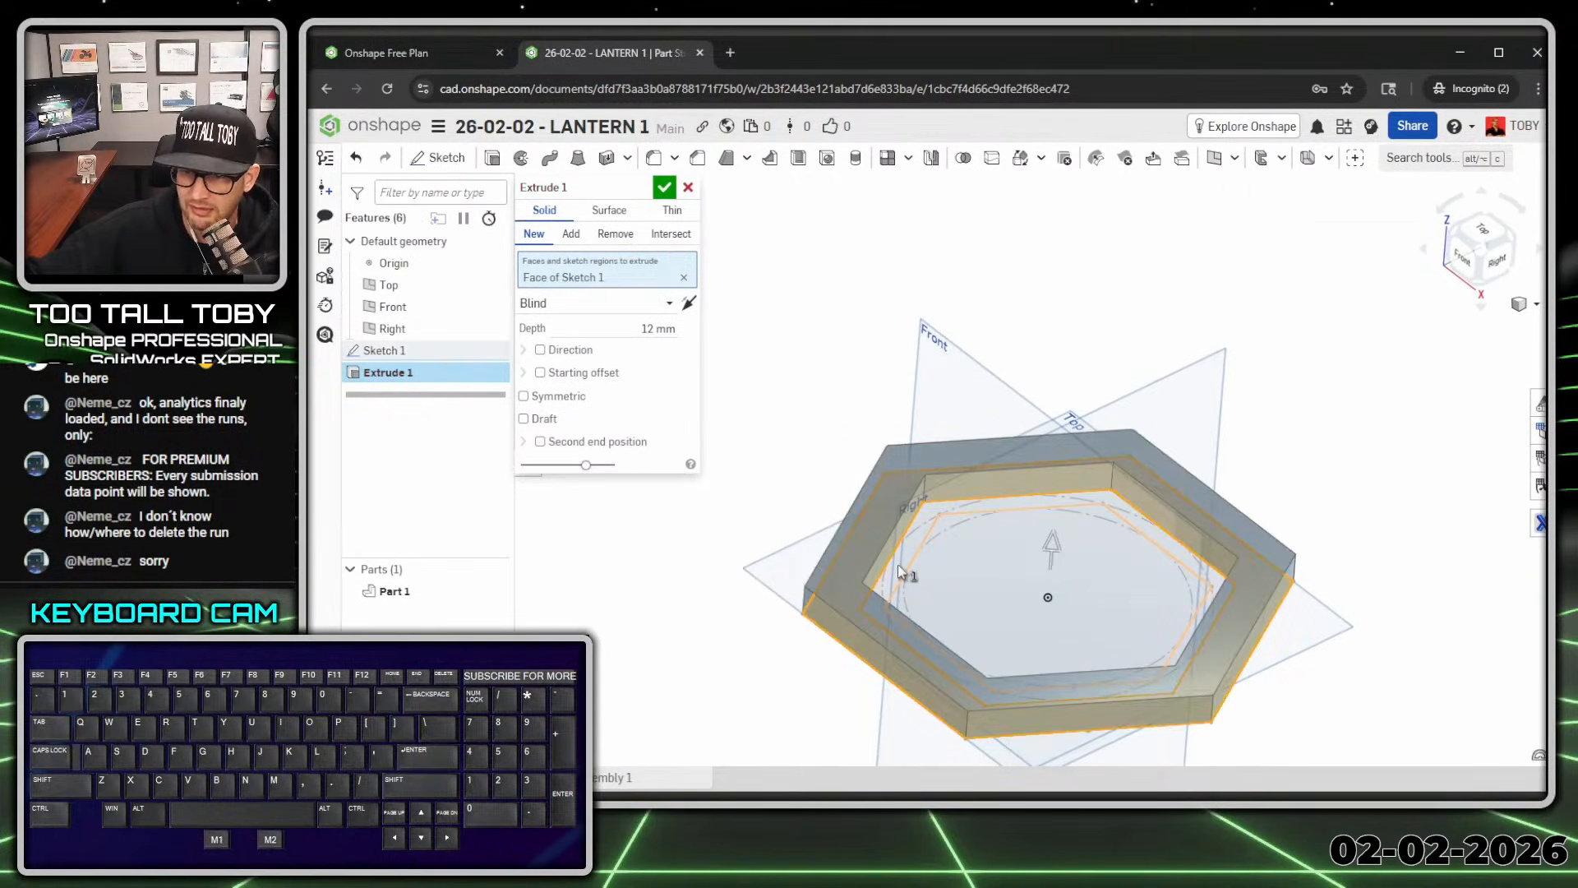
{"action": "left_click", "coordinate": [901, 567]}
{"action": "left_click", "coordinate": [1003, 630]}
{"action": "scroll", "coordinate": [1003, 630], "scroll_direction": "down", "scroll_amount": 2}
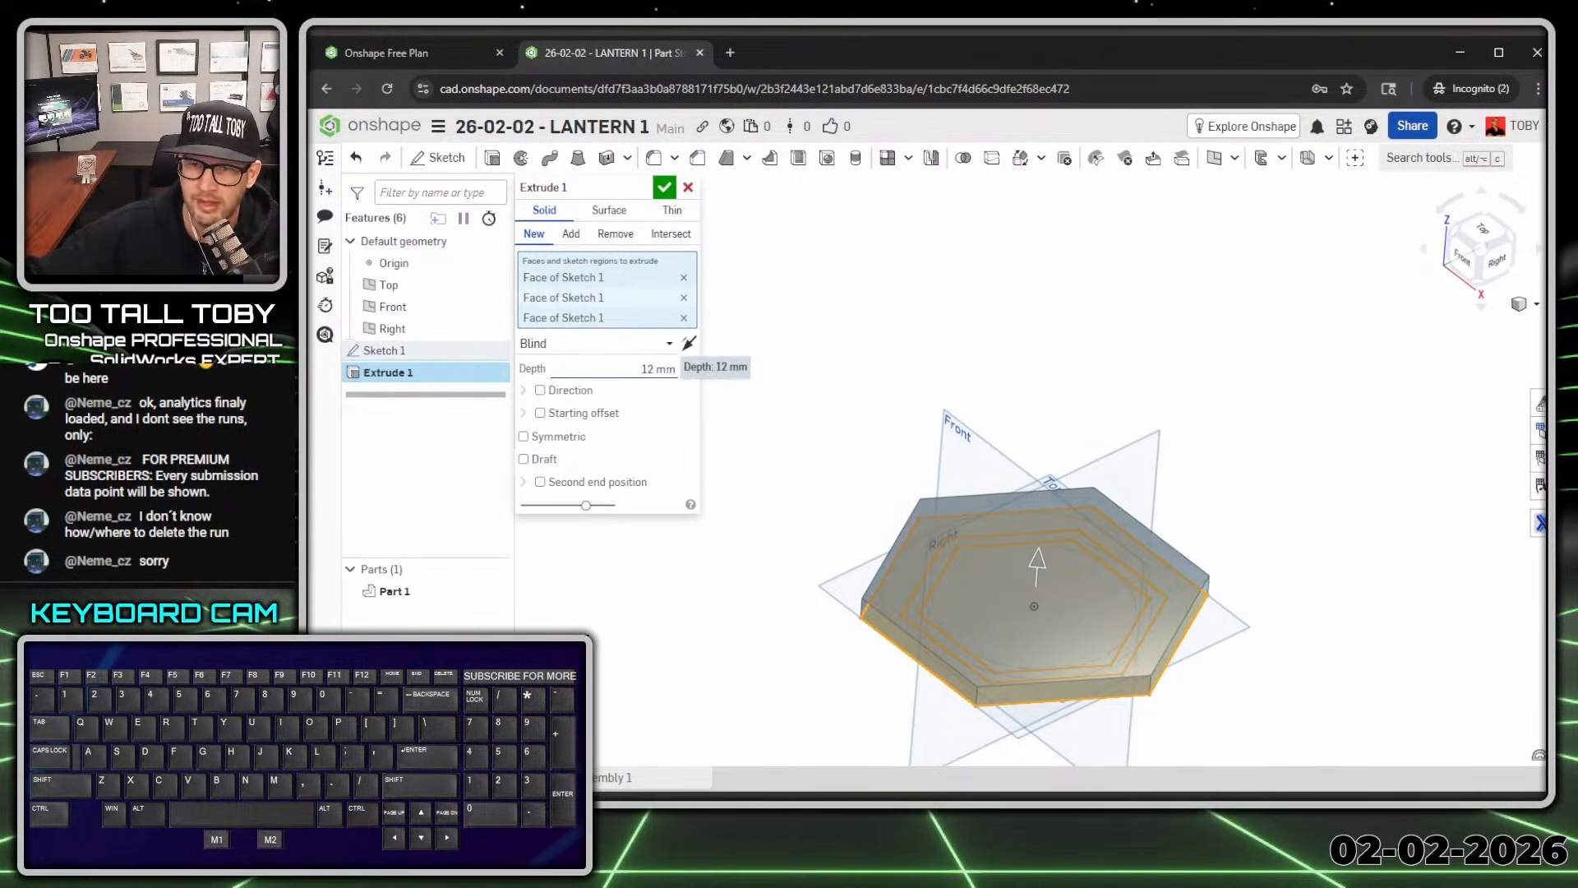
Step: Accept the 12 mm base extrusion and show Sketch 1 again
{"action": "left_click", "coordinate": [664, 190]}
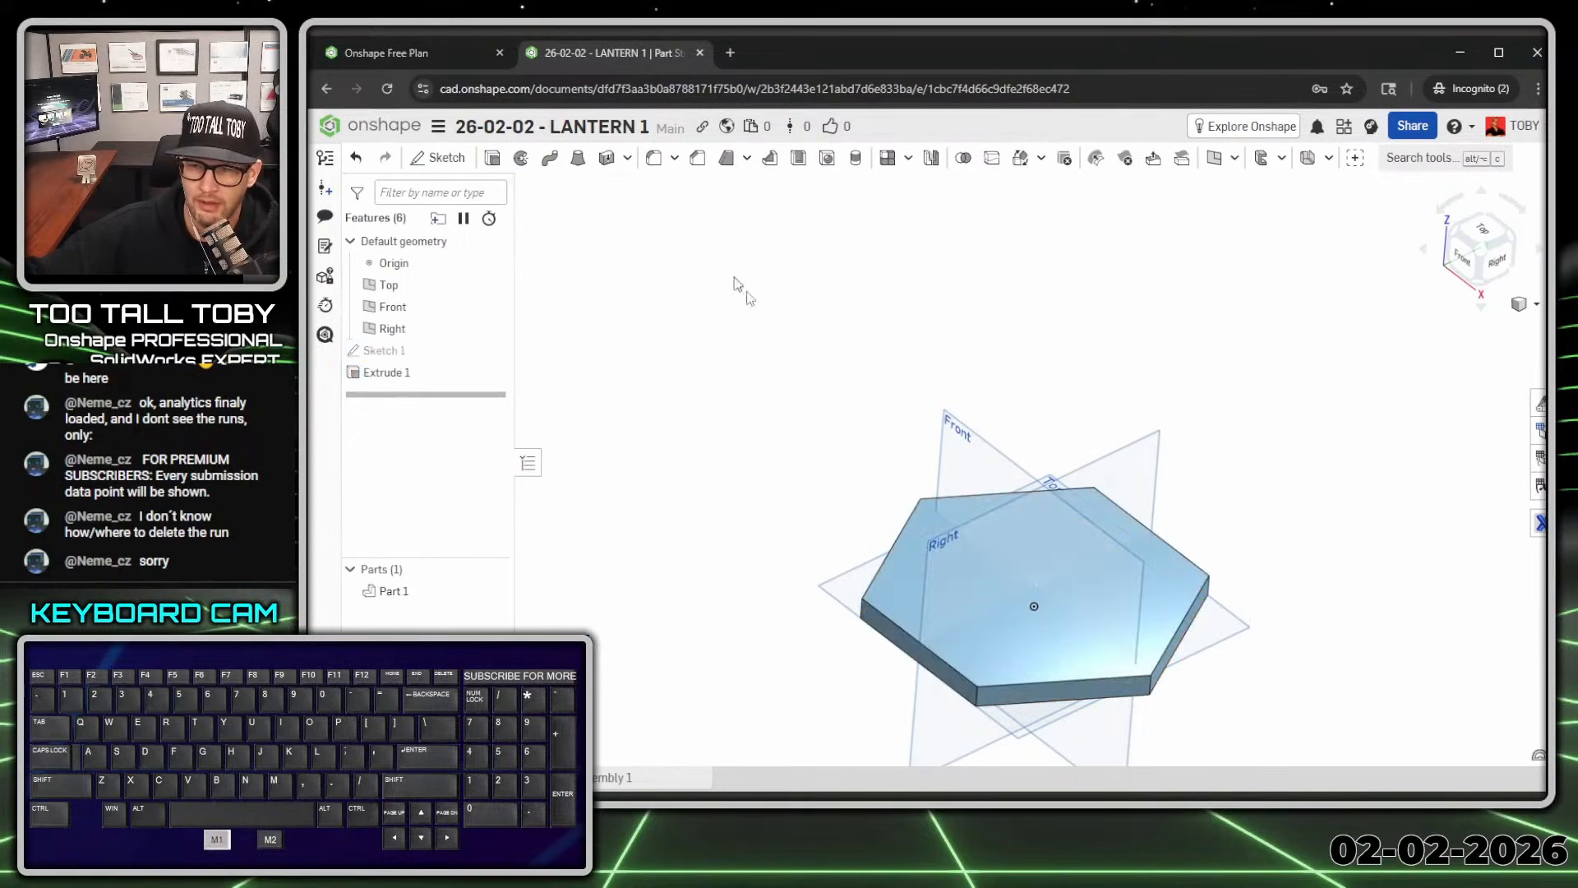
{"action": "right_click_drag", "start_coordinate": [846, 431], "coordinate": [866, 457]}
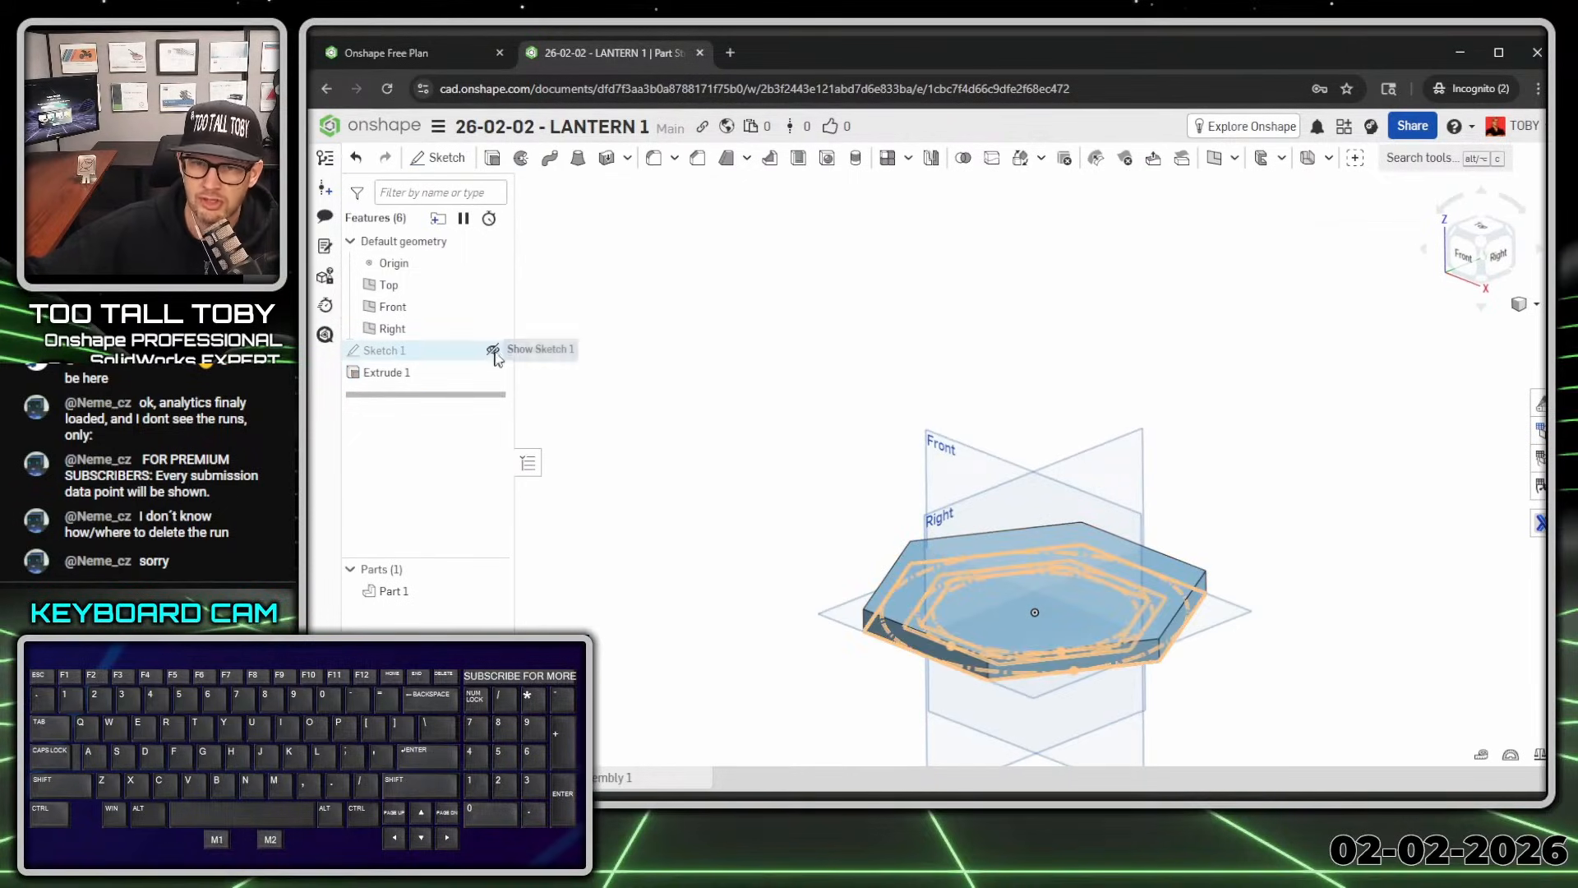
{"action": "left_click", "coordinate": [493, 352]}
{"action": "mouse_move", "coordinate": [729, 634]}
{"action": "right_mouse_down"}
{"action": "mouse_move", "coordinate": [747, 528]}
{"action": "mouse_move", "coordinate": [729, 523]}
{"action": "right_mouse_up"}
{"action": "scroll", "coordinate": [946, 650], "scroll_direction": "up", "scroll_amount": 3}
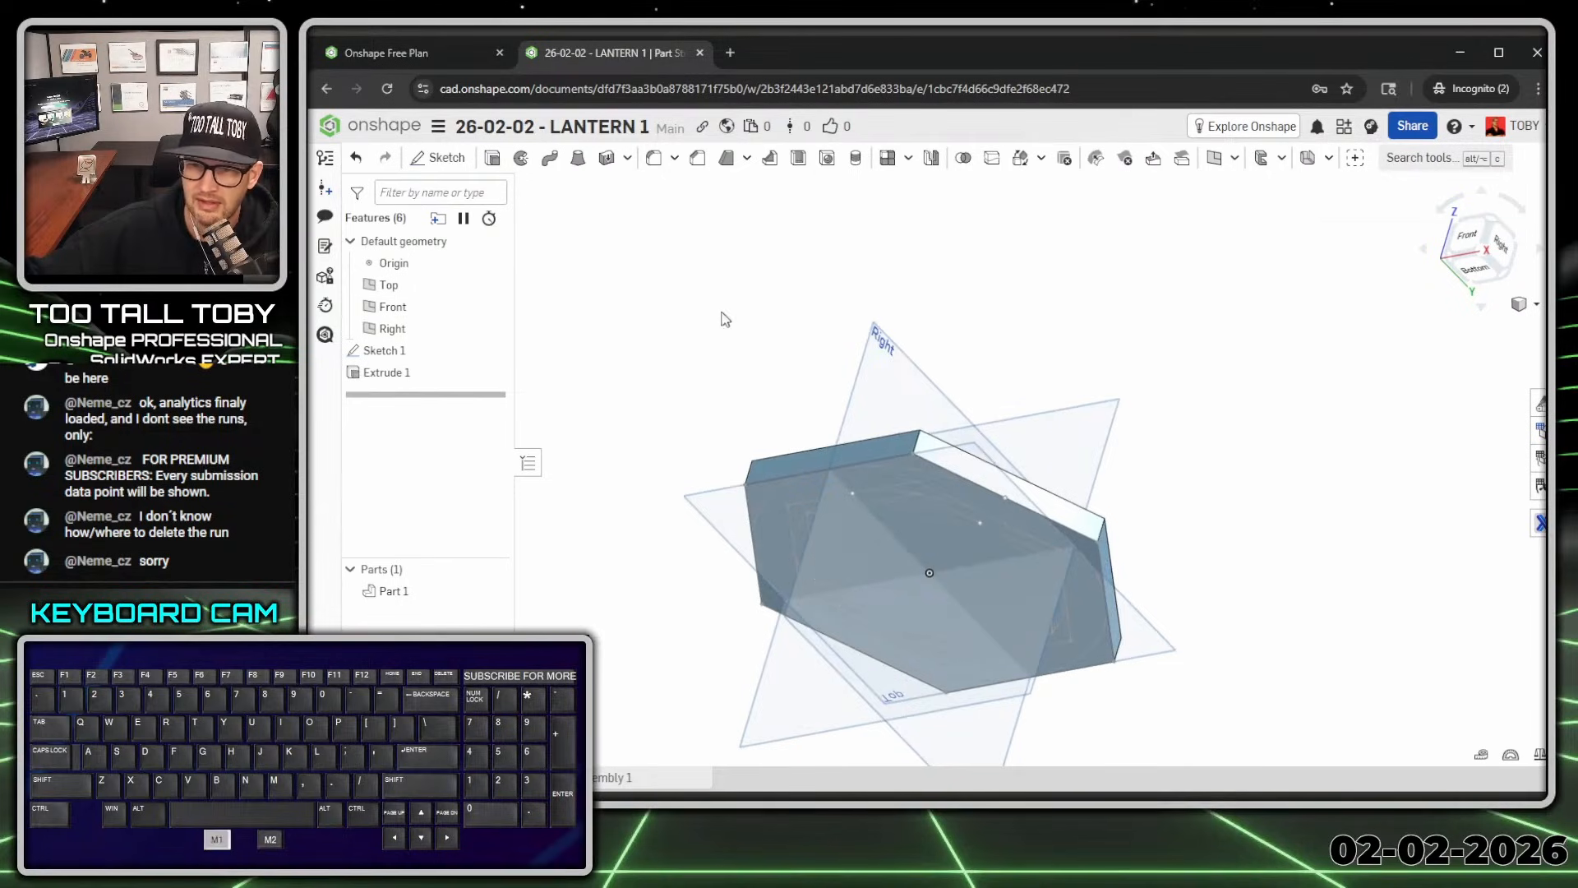
Step: Extrude Sketch 1's two inner regions to a depth of 12 mm
{"action": "key", "text": "s"}
{"action": "left_click", "coordinate": [769, 289]}
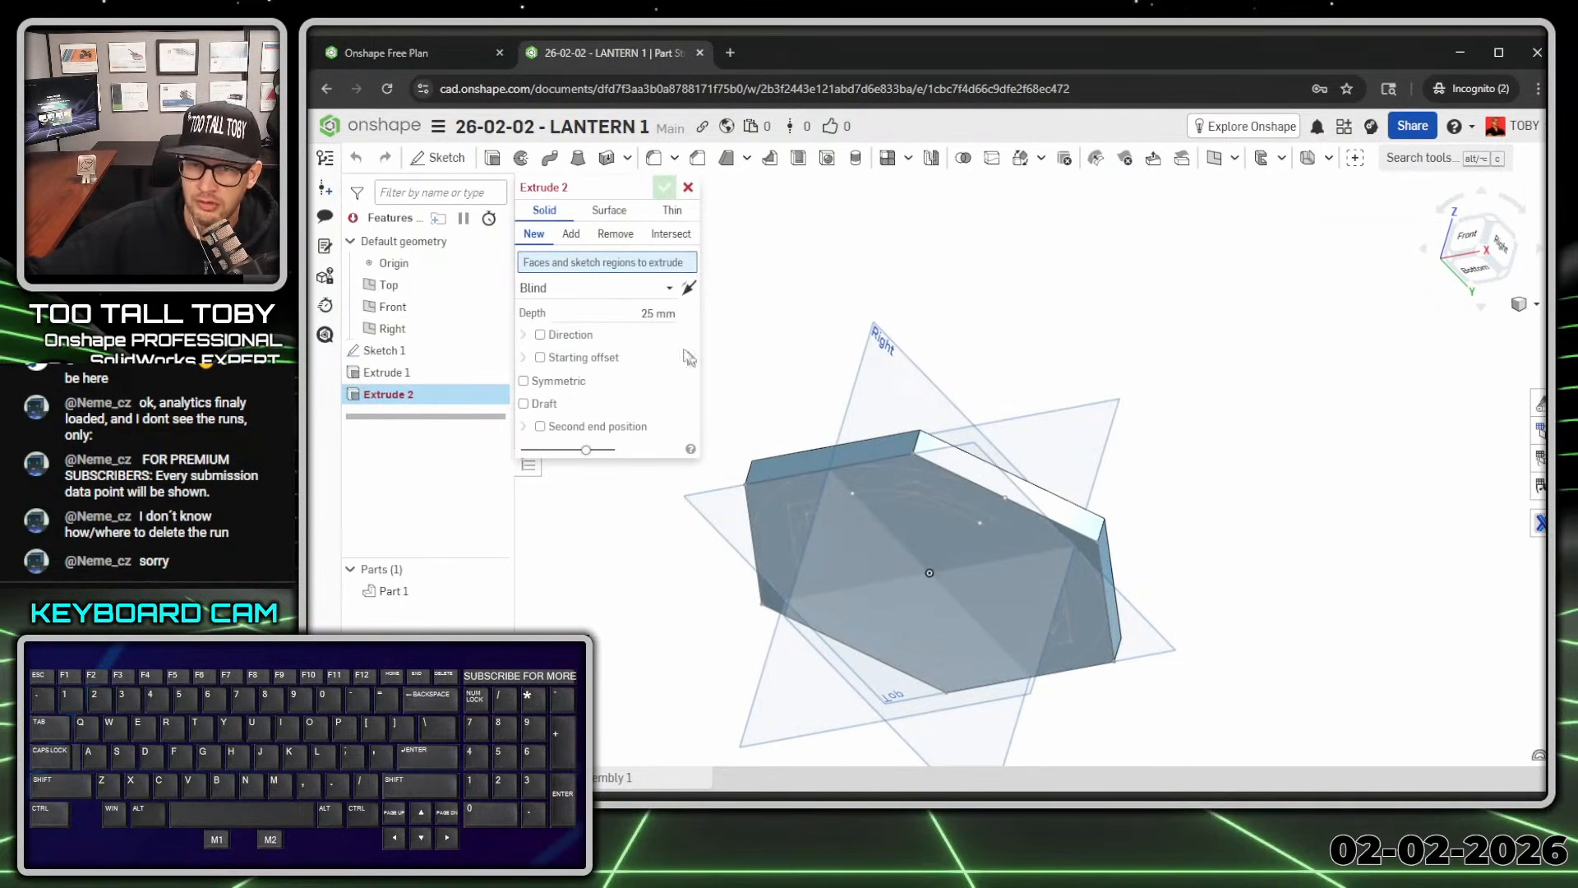
{"action": "left_click", "coordinate": [799, 542]}
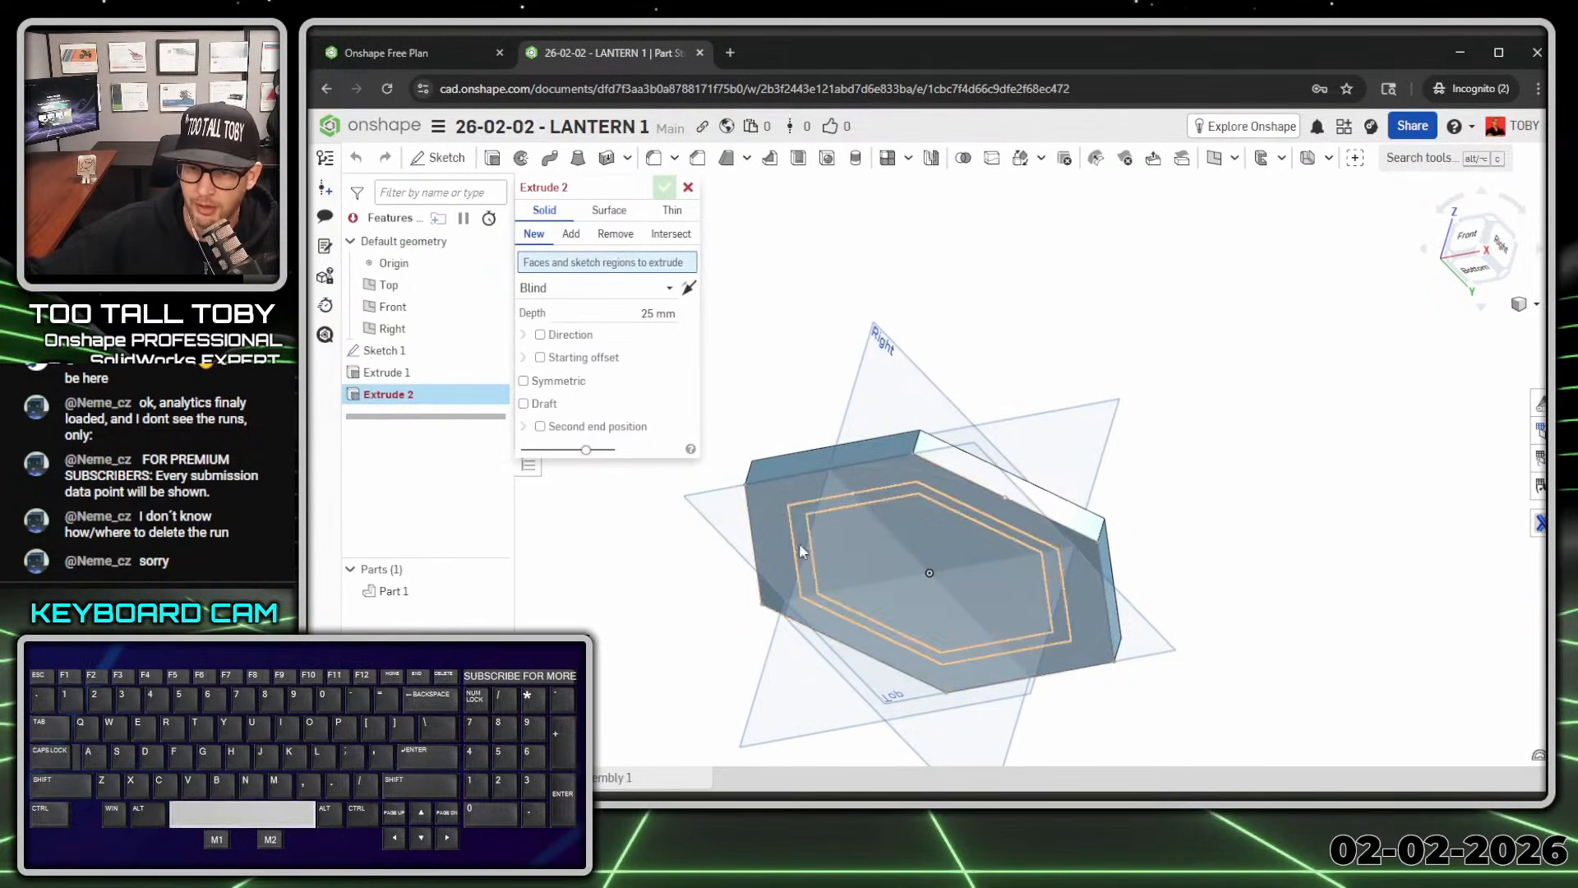
{"action": "left_click", "coordinate": [806, 544]}
{"action": "right_click_drag", "start_coordinate": [855, 561], "coordinate": [888, 536]}
{"action": "scroll", "coordinate": [785, 444], "scroll_direction": "up", "scroll_amount": 2}
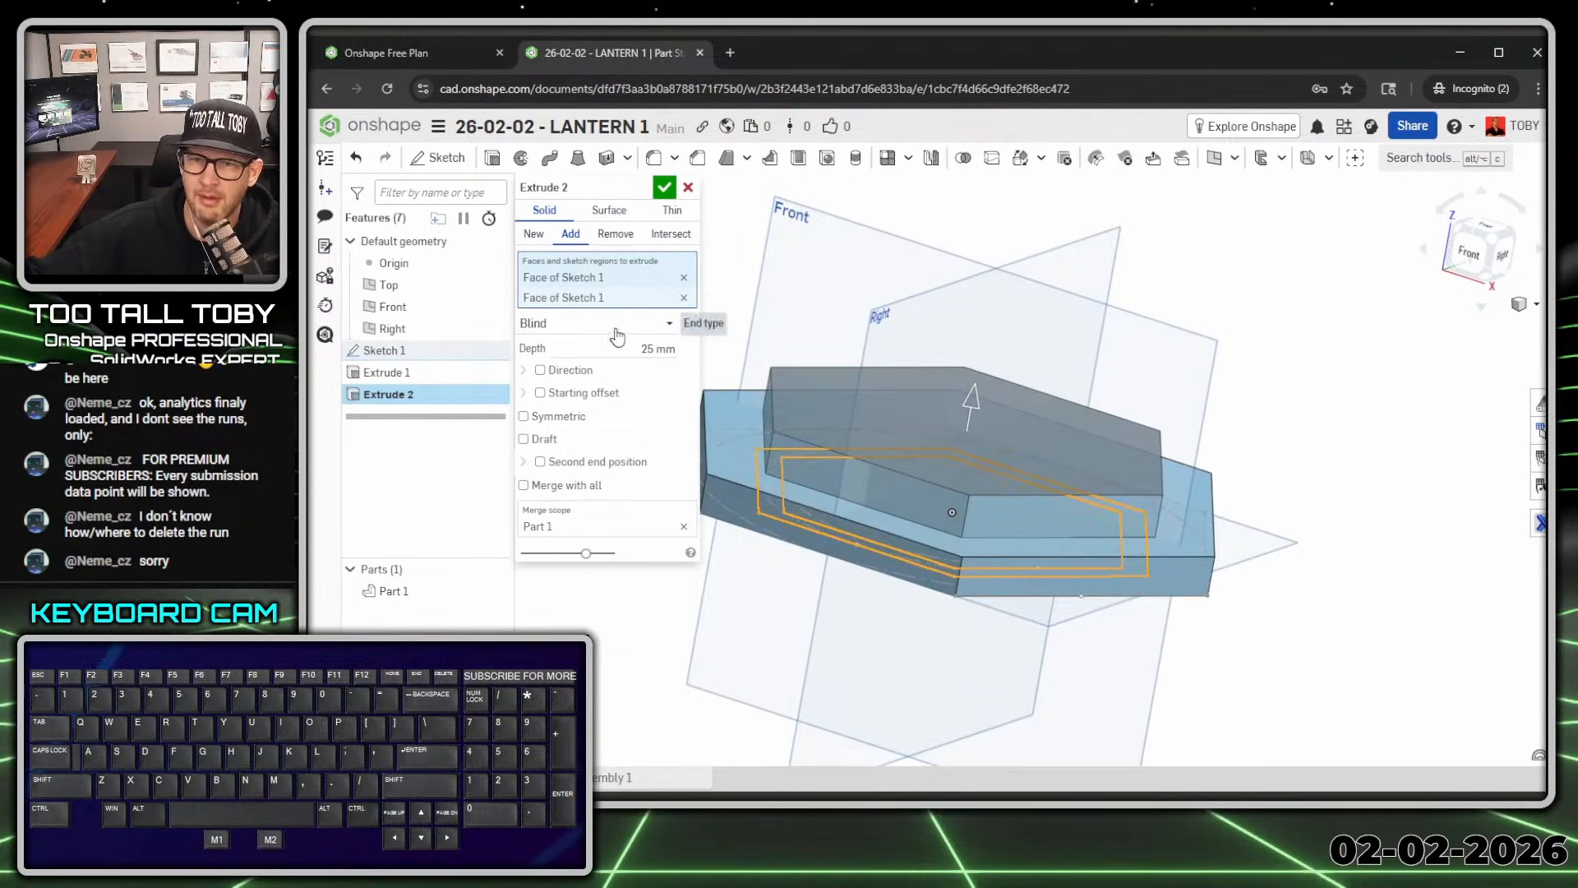
{"action": "left_click", "coordinate": [622, 349]}
{"action": "type", "text": "12"}
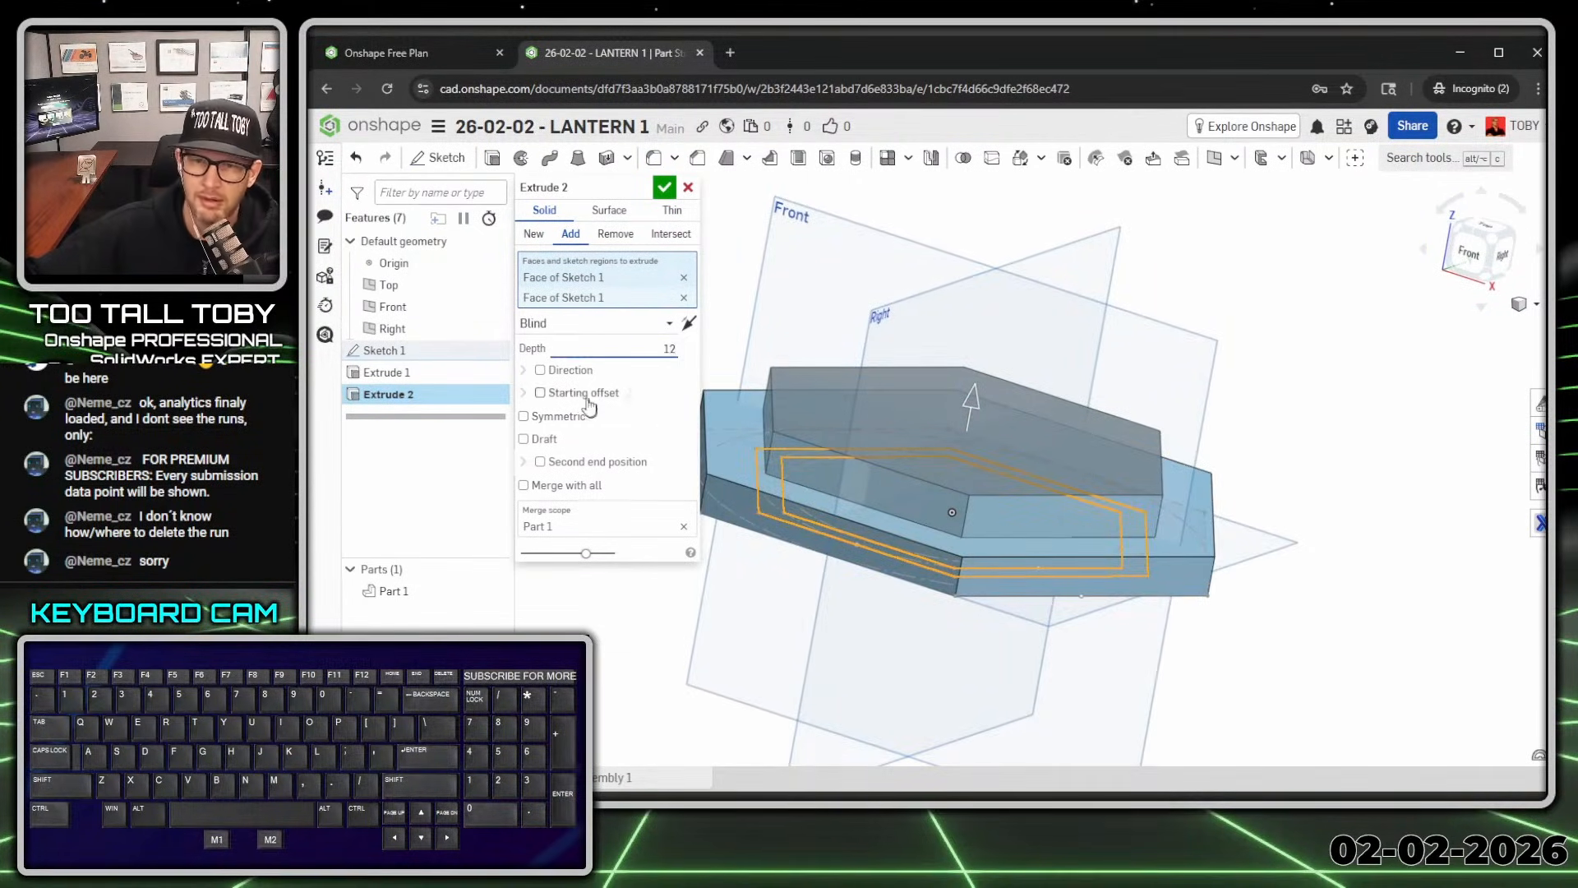
{"action": "left_click", "coordinate": [540, 393]}
Step: Start the extrusion from the base slab's top face and accept it
{"action": "left_click", "coordinate": [599, 417]}
{"action": "left_click", "coordinate": [572, 464]}
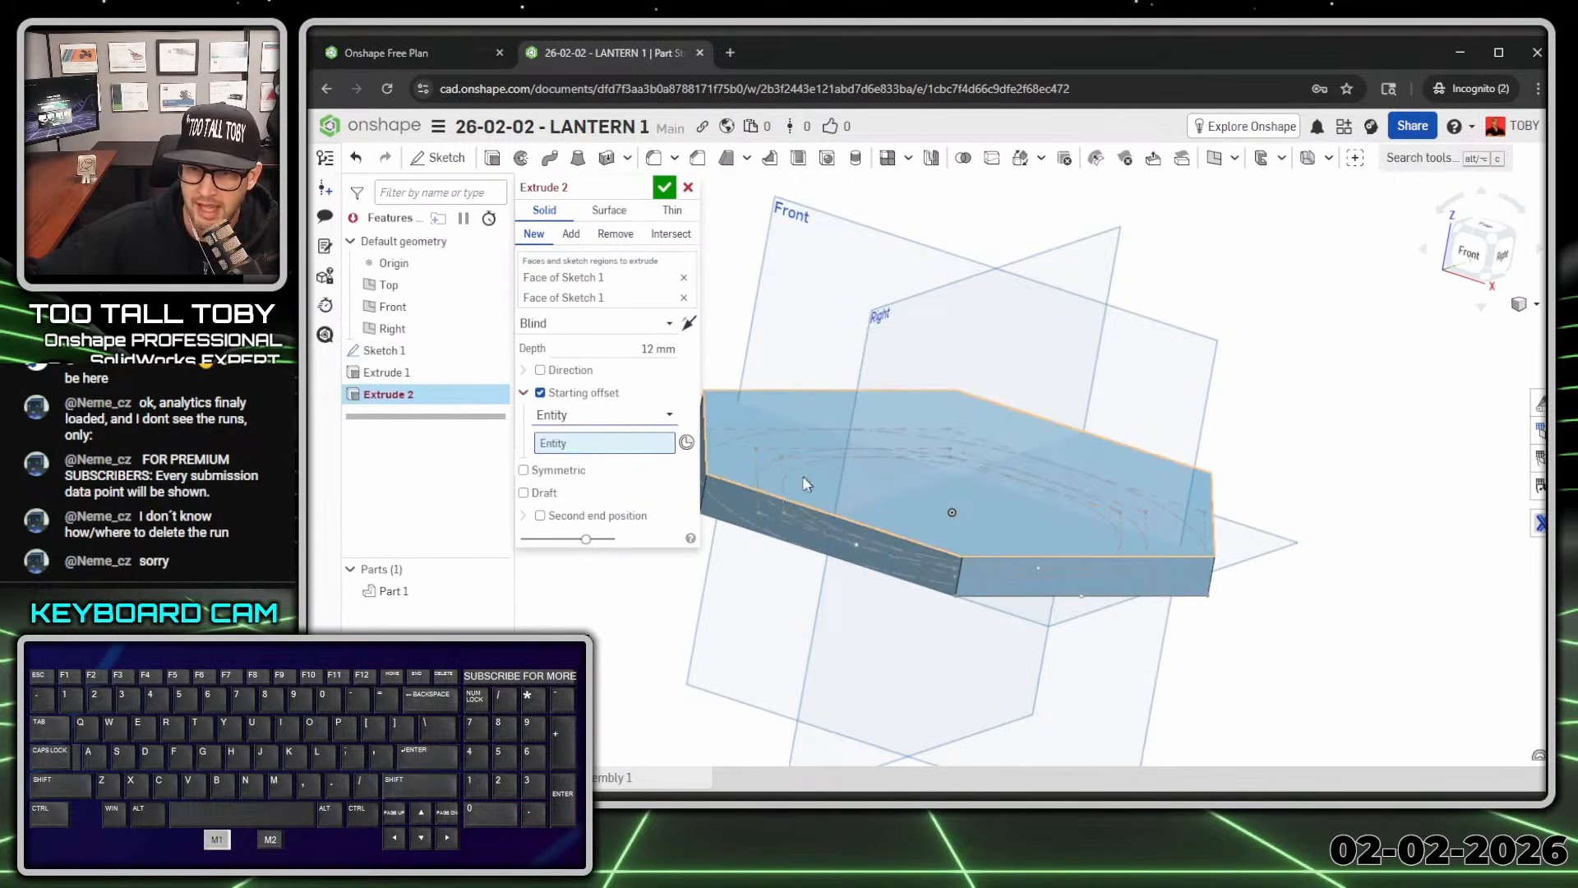
{"action": "left_click", "coordinate": [762, 407]}
{"action": "key", "text": "Return"}
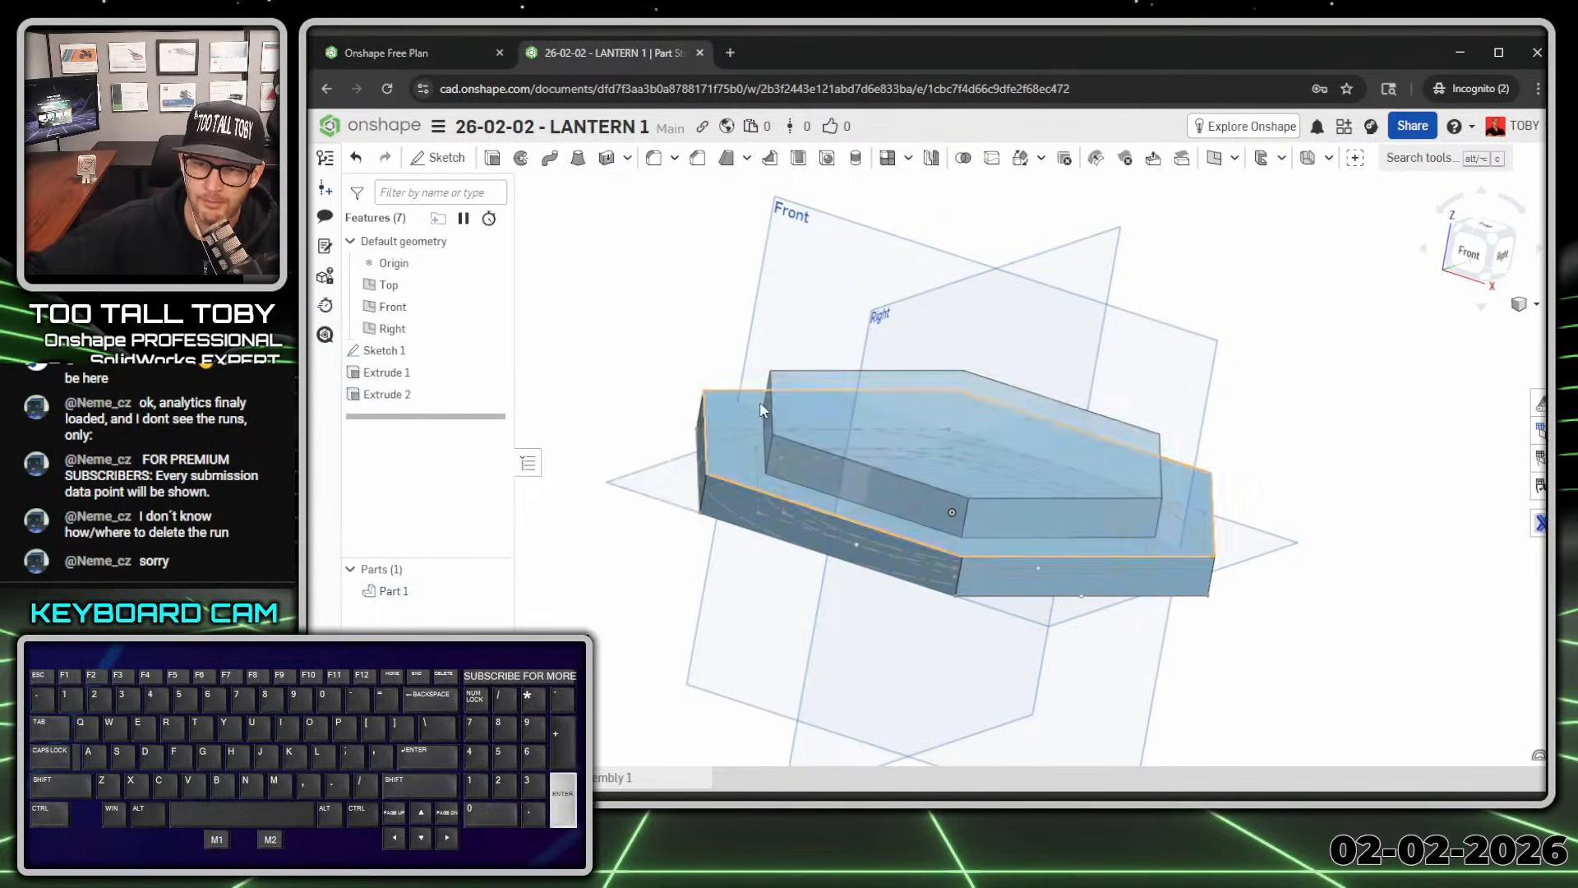
{"action": "scroll", "coordinate": [855, 465], "scroll_direction": "down", "scroll_amount": 3}
{"action": "right_click_drag", "start_coordinate": [872, 461], "coordinate": [897, 488]}
{"action": "scroll", "coordinate": [896, 492], "scroll_direction": "down", "scroll_amount": 2}
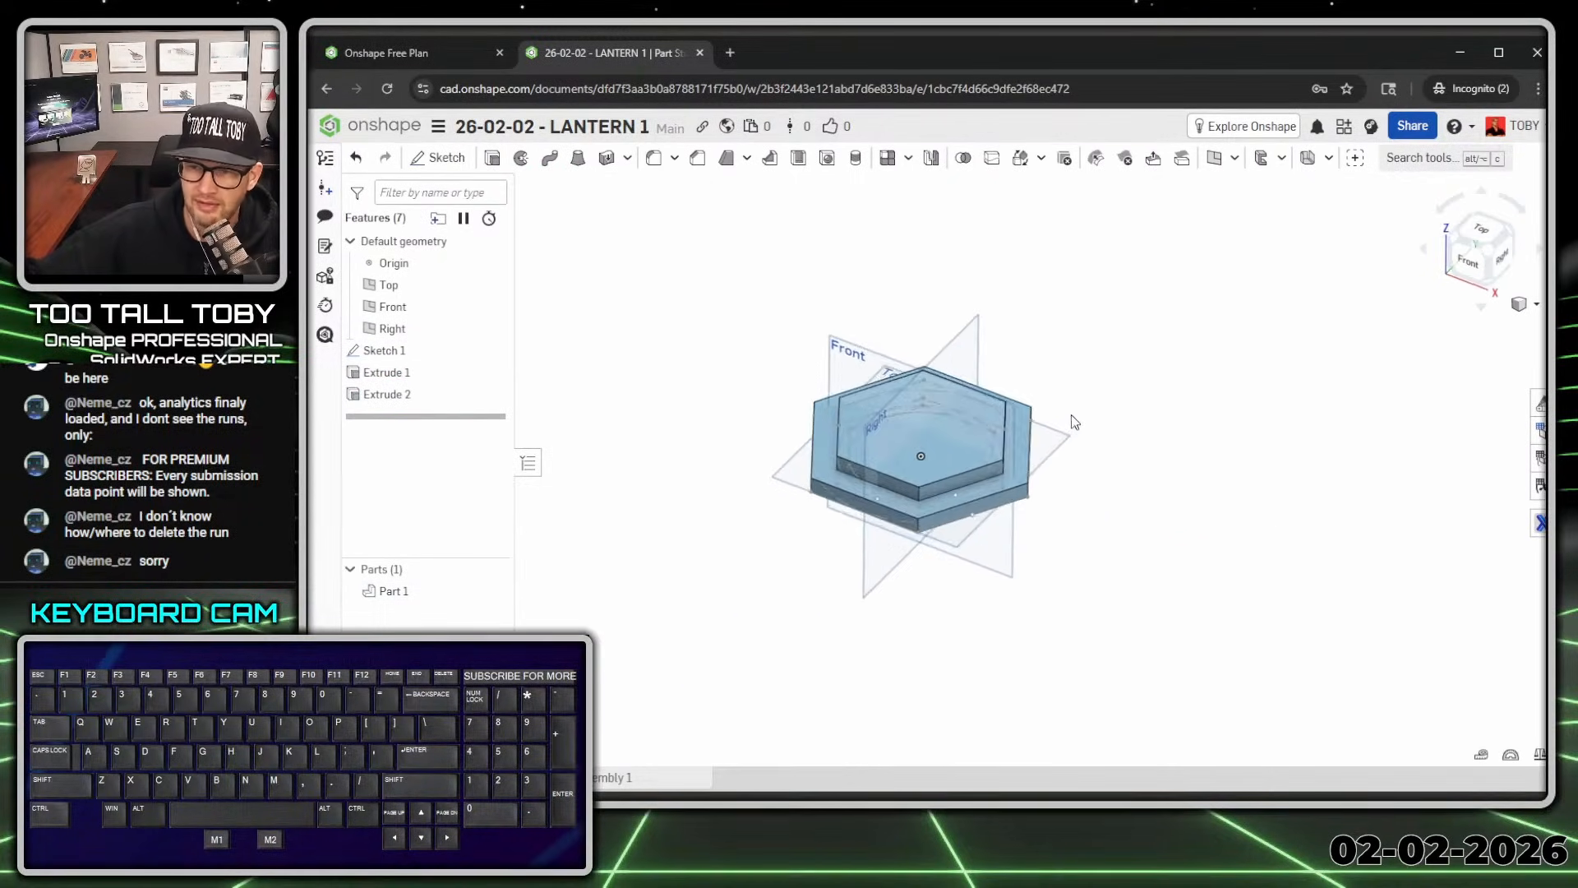
{"action": "mouse_move", "coordinate": [1072, 415]}
{"action": "right_mouse_down"}
{"action": "mouse_move", "coordinate": [1089, 405]}
{"action": "mouse_move", "coordinate": [1072, 414]}
{"action": "right_mouse_up"}
Step: Create Plane 1 as an offset plane above the Top plane
{"action": "left_click", "coordinate": [1058, 447]}
{"action": "key", "text": "s"}
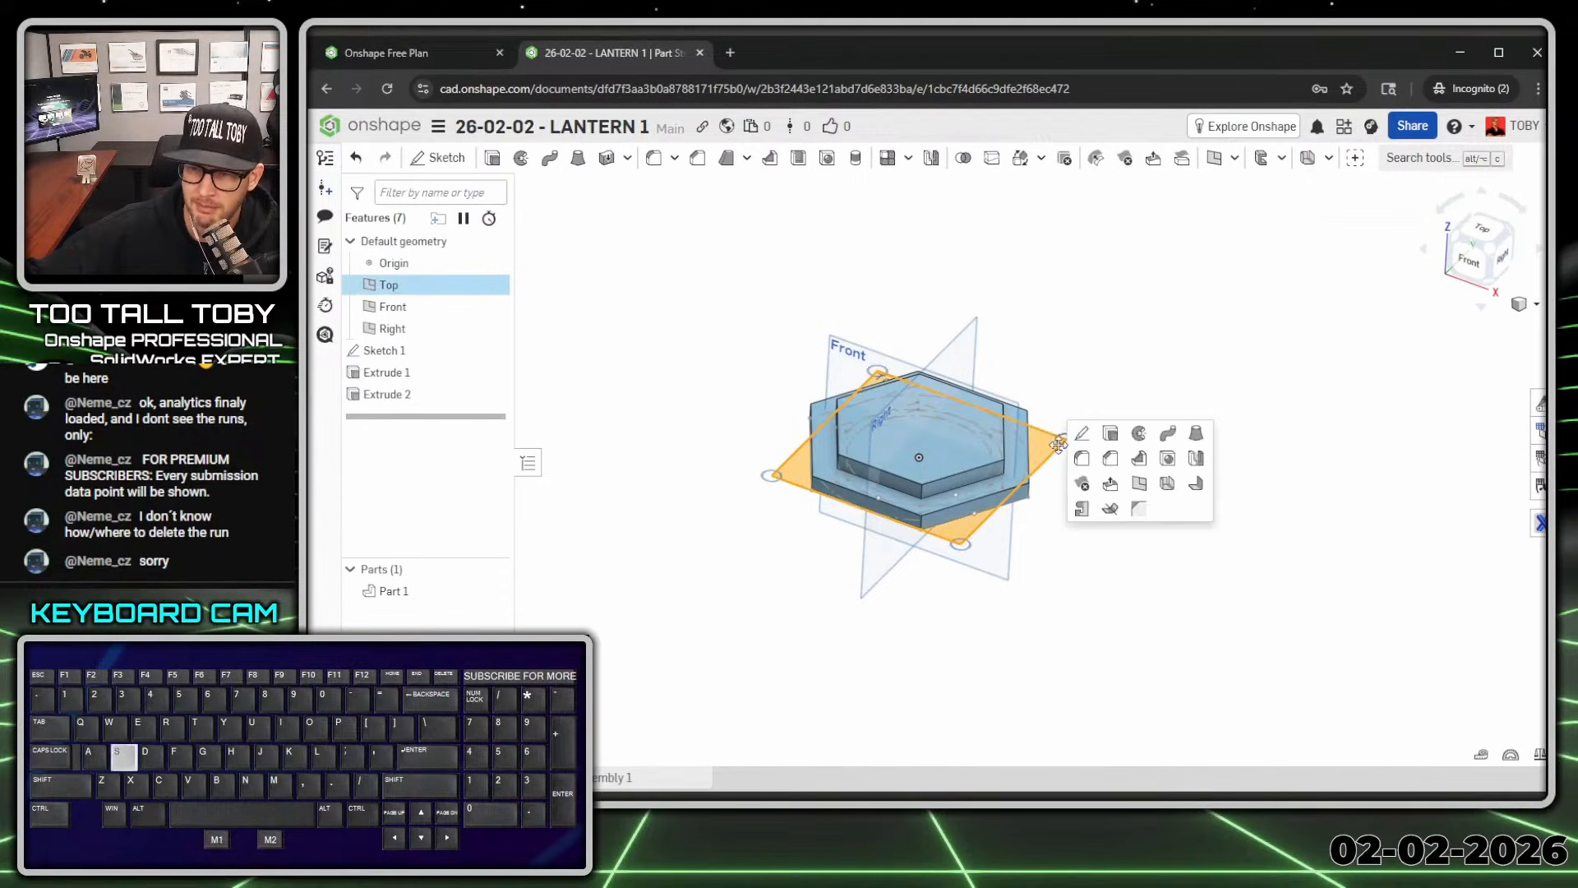
{"action": "left_click", "coordinate": [1068, 380]}
{"action": "left_click", "coordinate": [1056, 452]}
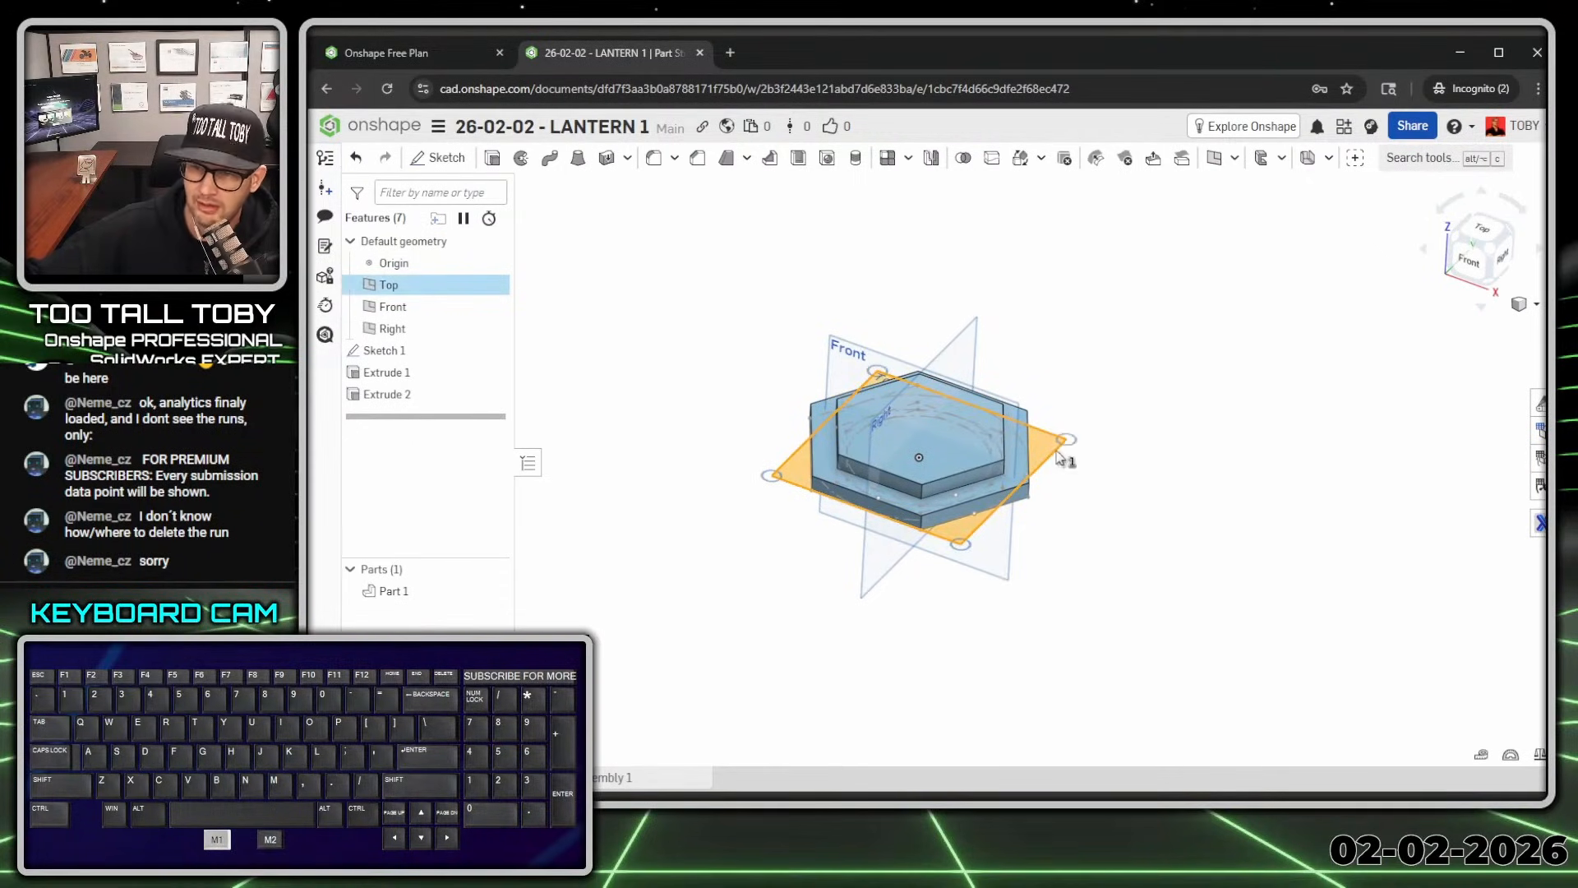
{"action": "key", "text": "s"}
{"action": "left_click", "coordinate": [1139, 492]}
{"action": "right_click_drag", "start_coordinate": [1076, 278], "coordinate": [1083, 353], "text": "ctrl"}
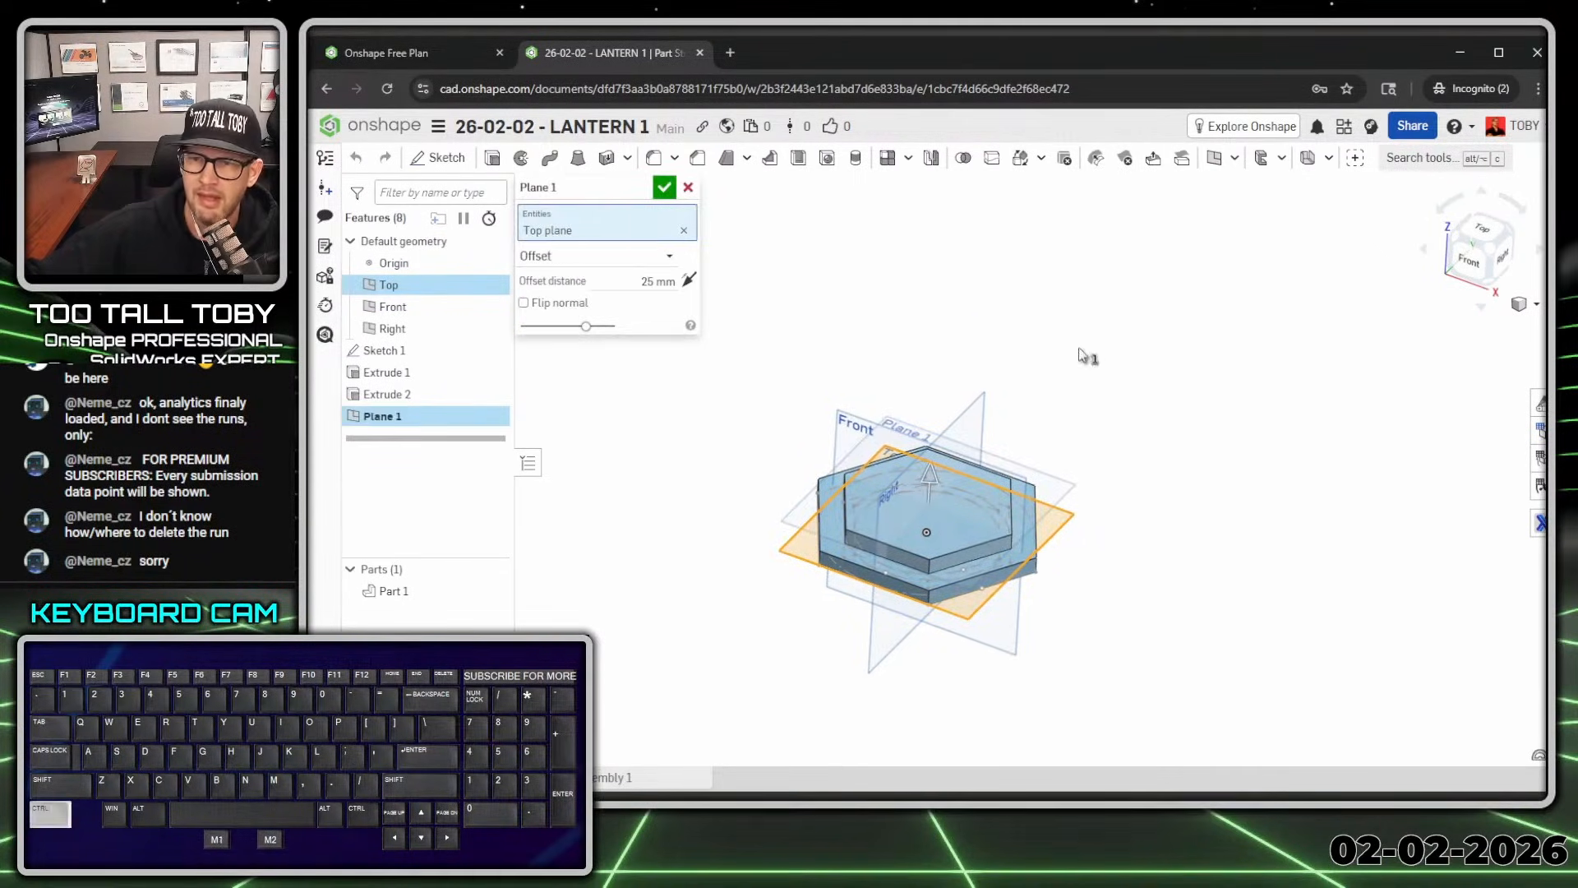
{"action": "left_click", "coordinate": [652, 281]}
{"action": "type", "text": "1"}
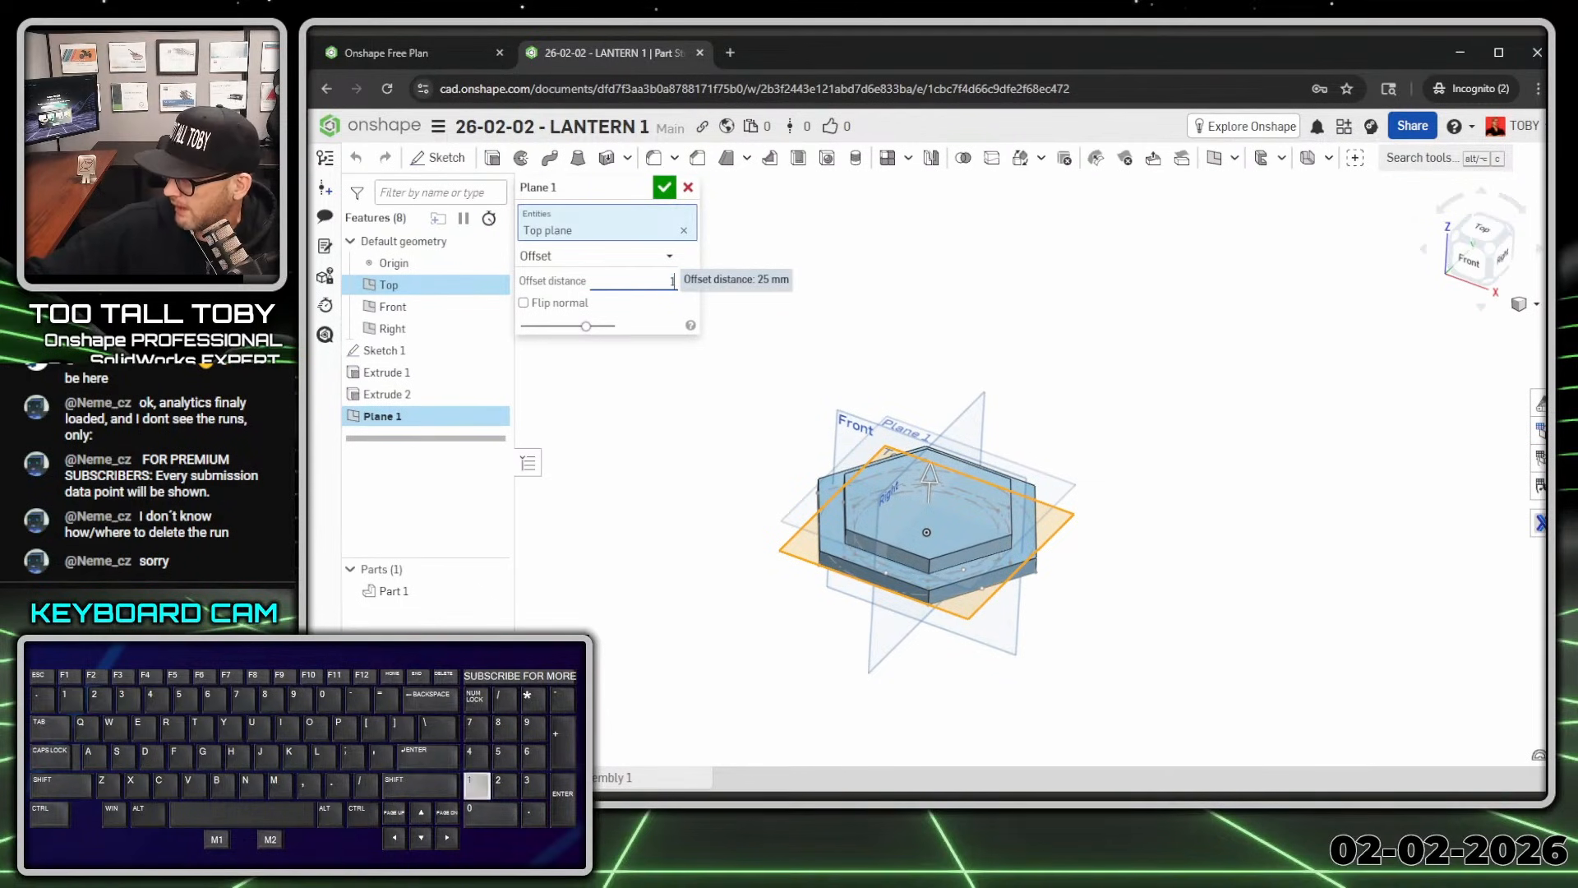
{"action": "type", "text": "0"}
{"action": "key", "text": "Return"}
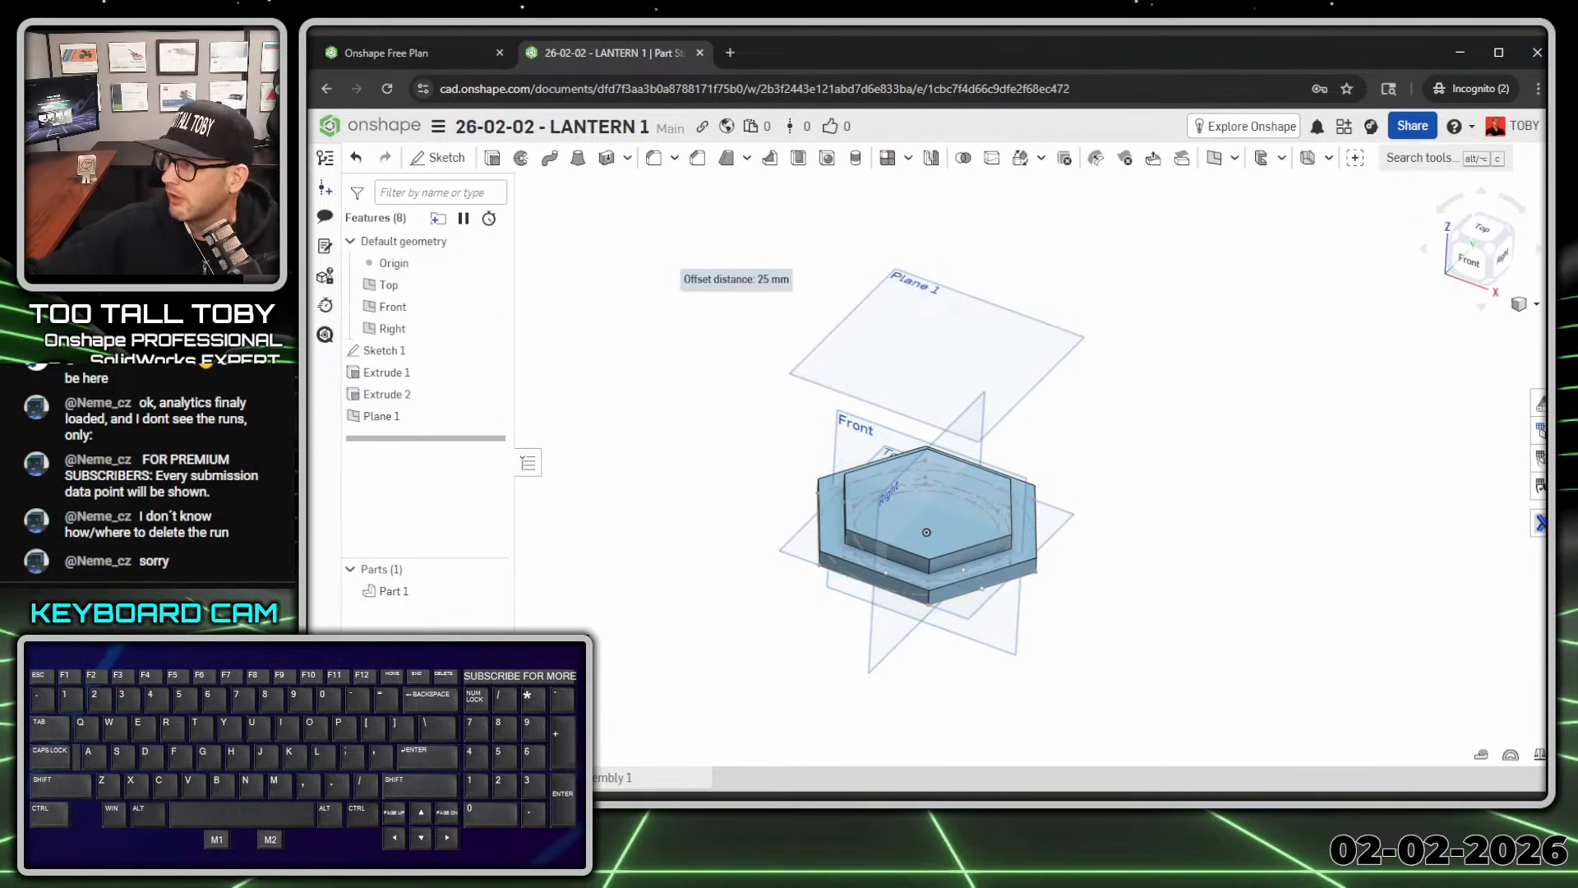
Step: Mark the 150 mm cage height on the reference drawing
{"action": "mouse_move", "coordinate": [1543, 74]}
{"action": "left_mouse_down"}
{"action": "mouse_move", "coordinate": [1003, 70]}
{"action": "mouse_move", "coordinate": [923, 52]}
{"action": "left_mouse_up"}
{"action": "key", "text": "alt+1"}
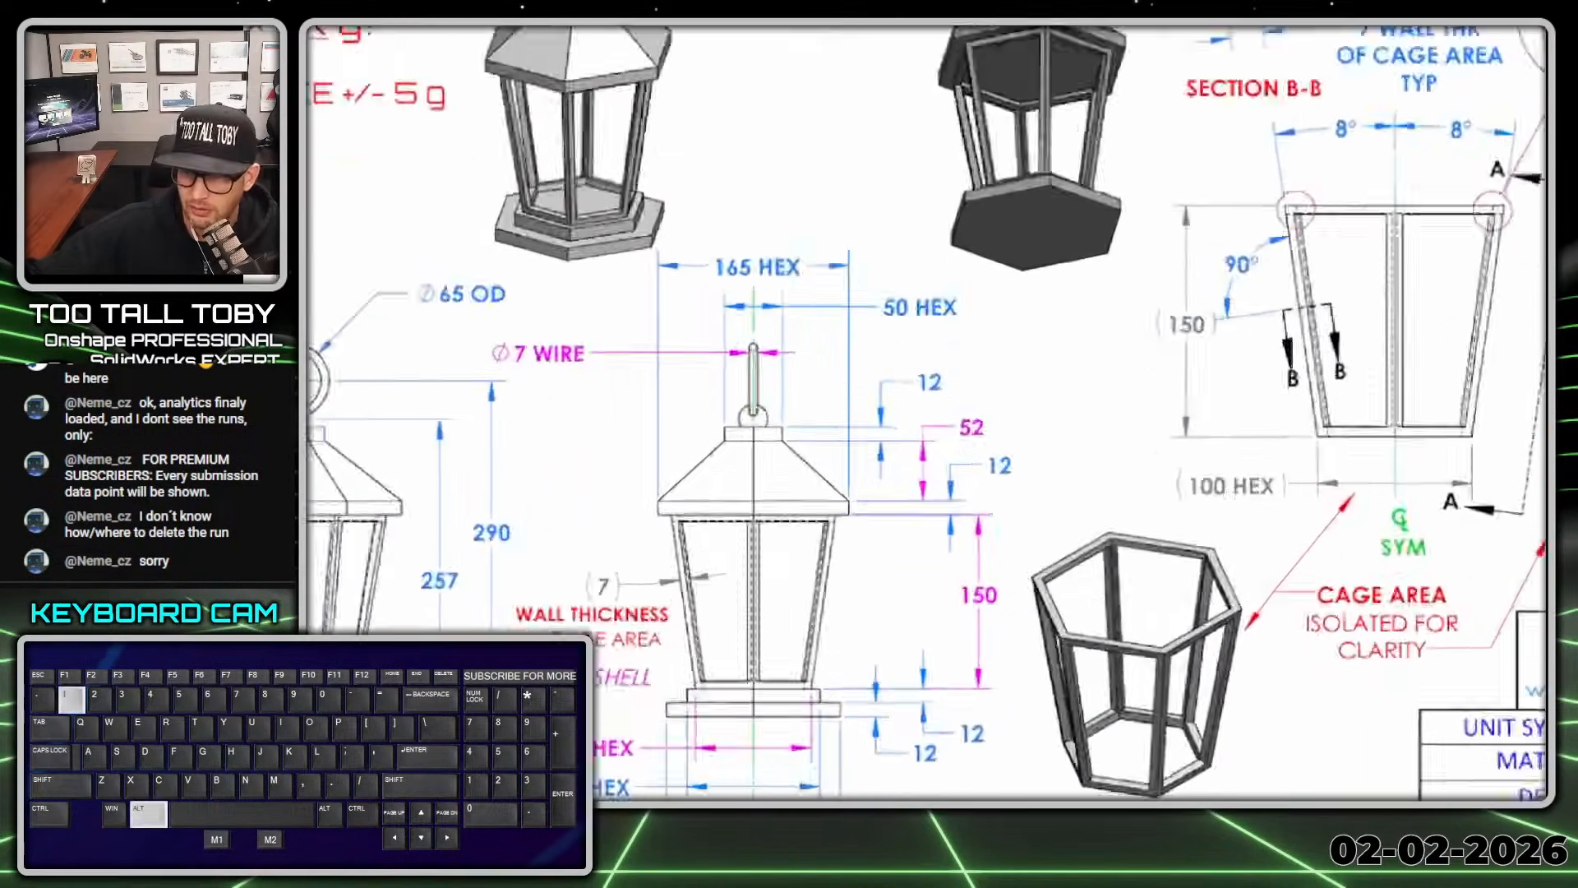
{"action": "left_click", "coordinate": [997, 533]}
{"action": "mouse_move", "coordinate": [963, 541]}
{"action": "left_mouse_down"}
{"action": "mouse_move", "coordinate": [1083, 566]}
{"action": "mouse_move", "coordinate": [898, 556]}
{"action": "left_mouse_up"}
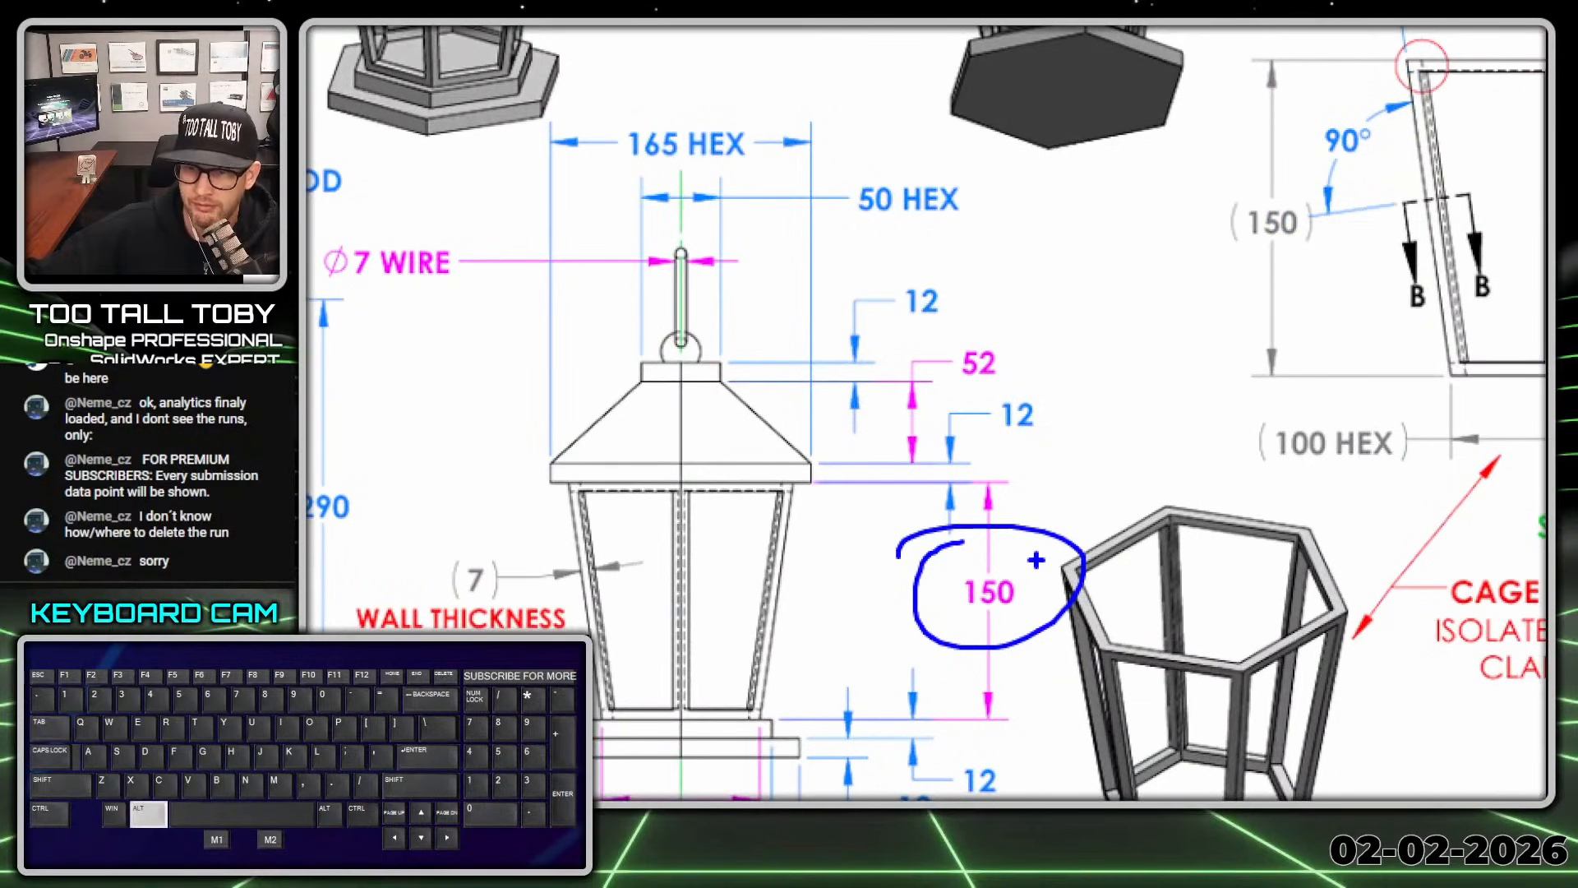
{"action": "key", "text": "alt+1"}
{"action": "key", "text": "alt+Tab"}
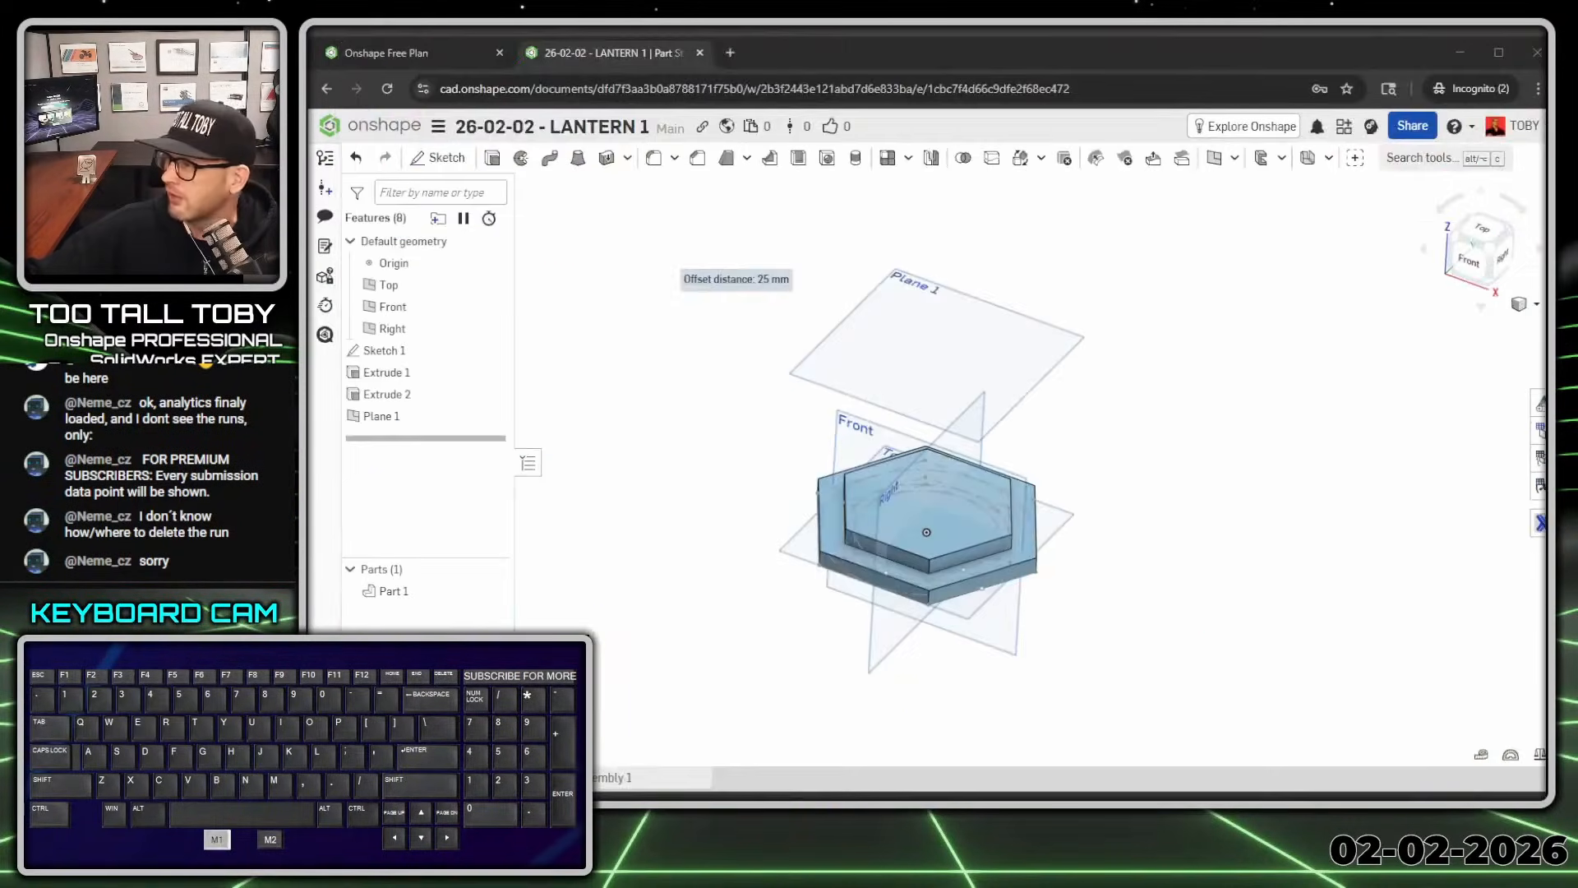
Step: Open a new sketch on Plane 1, viewed face-on
{"action": "left_click", "coordinate": [893, 340]}
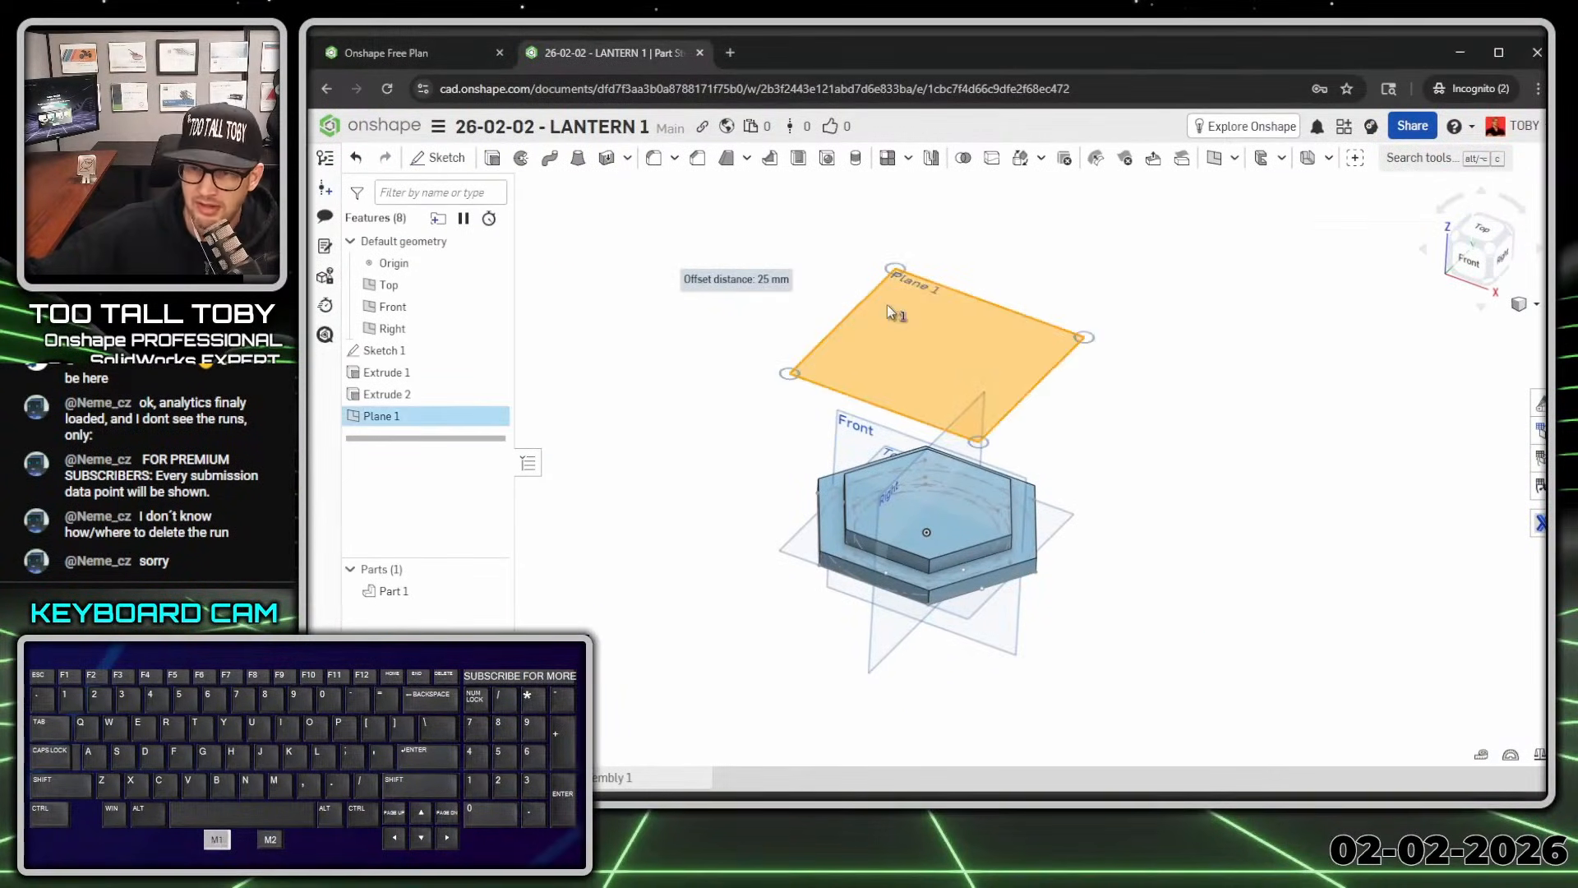
{"action": "key", "text": "s"}
{"action": "left_click", "coordinate": [908, 300]}
{"action": "key", "text": "n"}
Step: Draw origin-centred hexagons dimensioned Ø165 and Ø50
{"action": "key", "text": "s"}
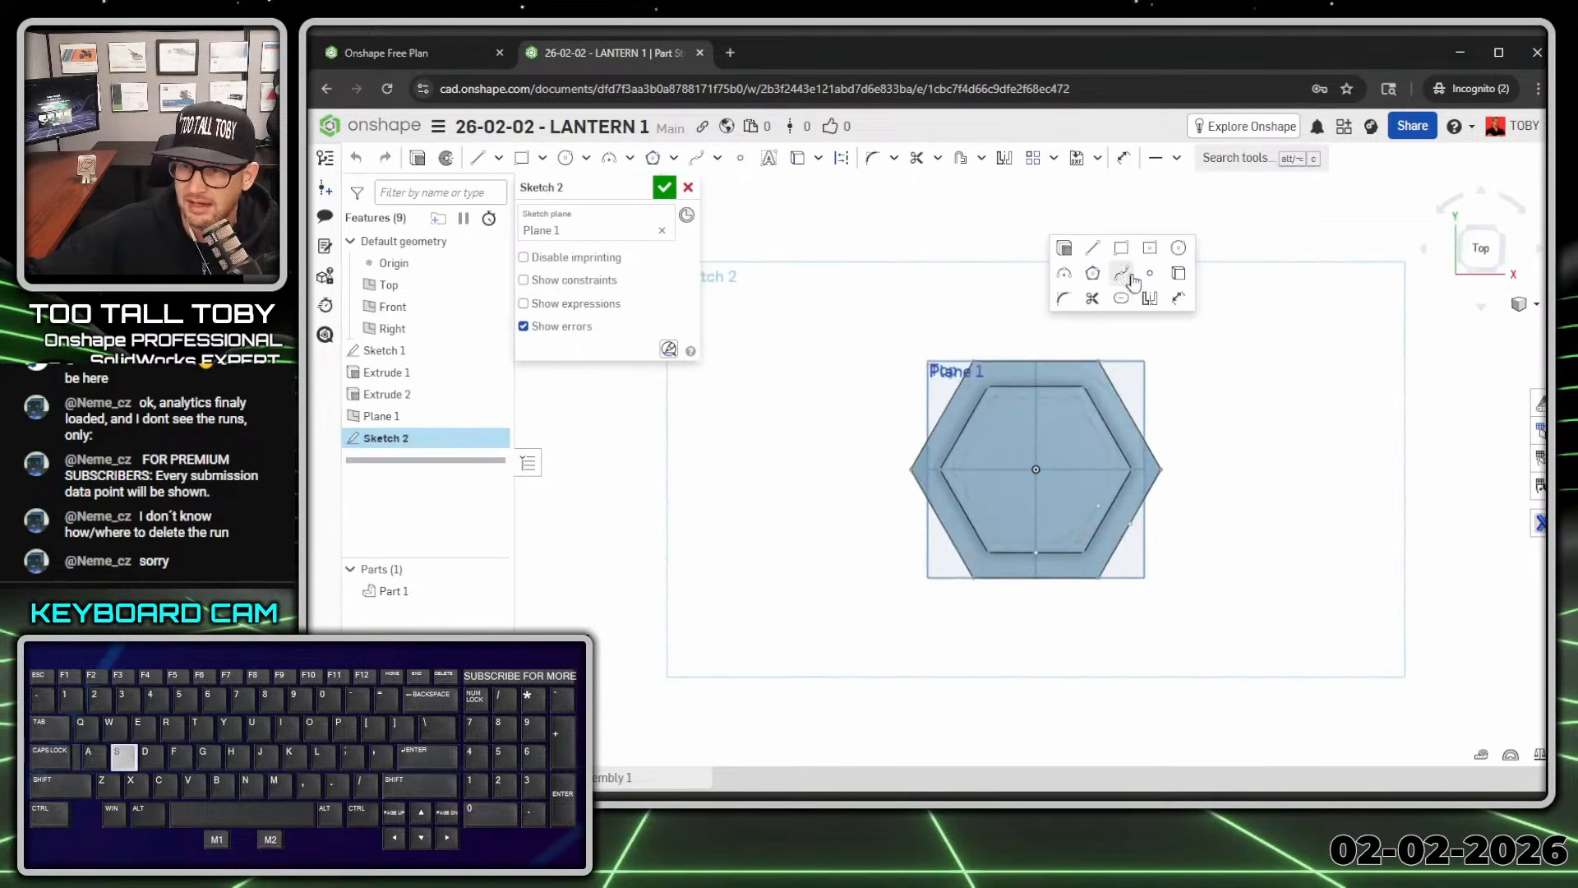
{"action": "left_click", "coordinate": [1092, 277]}
{"action": "left_click", "coordinate": [1034, 471]}
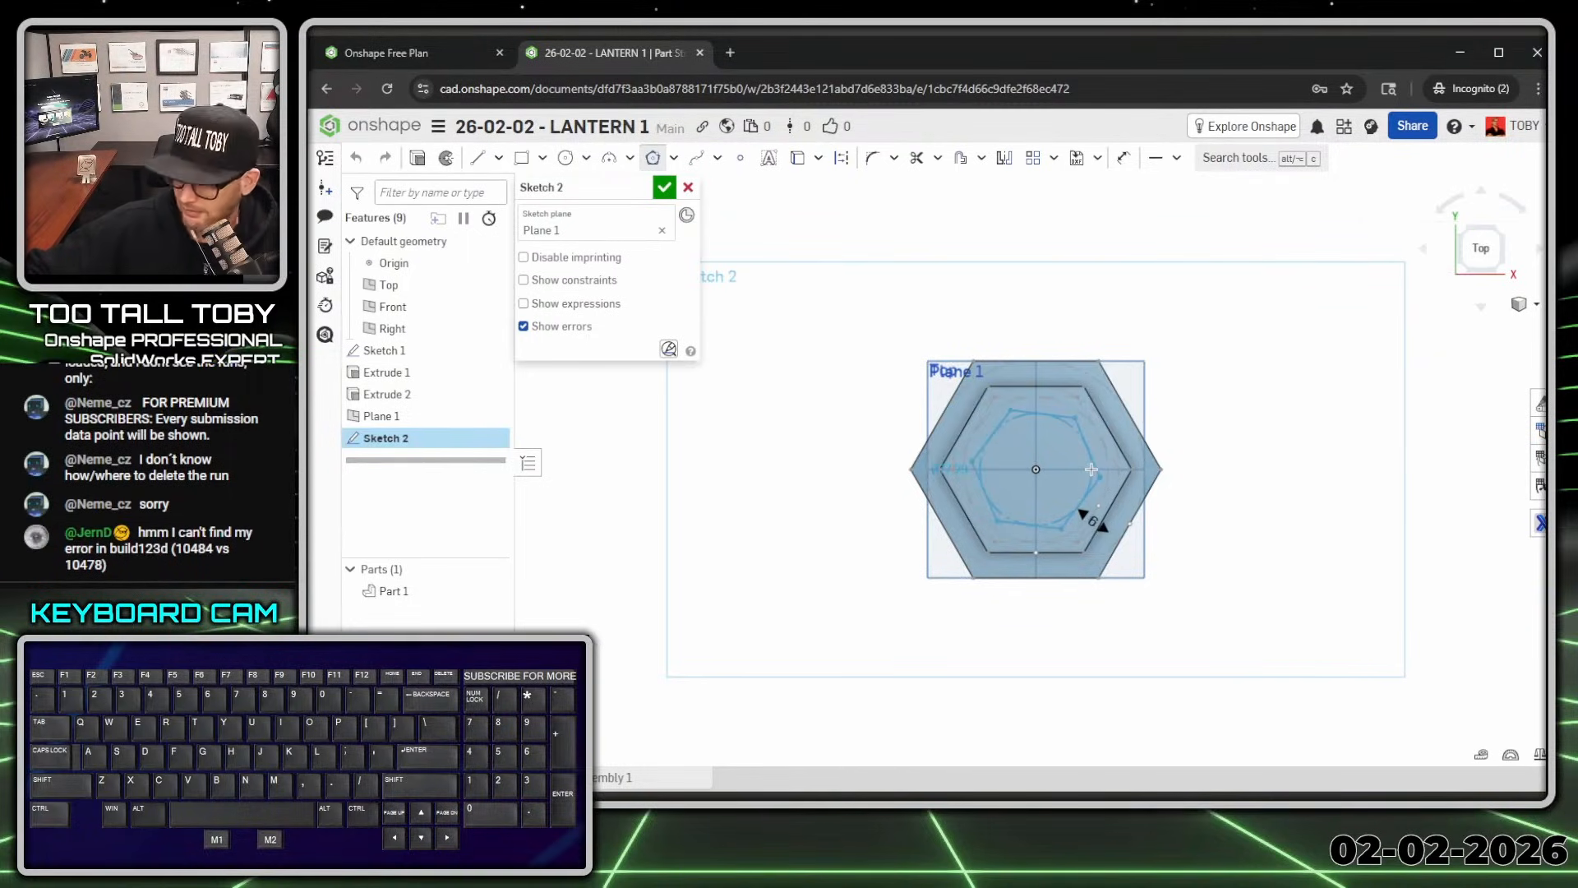
{"action": "left_click", "coordinate": [1080, 511]}
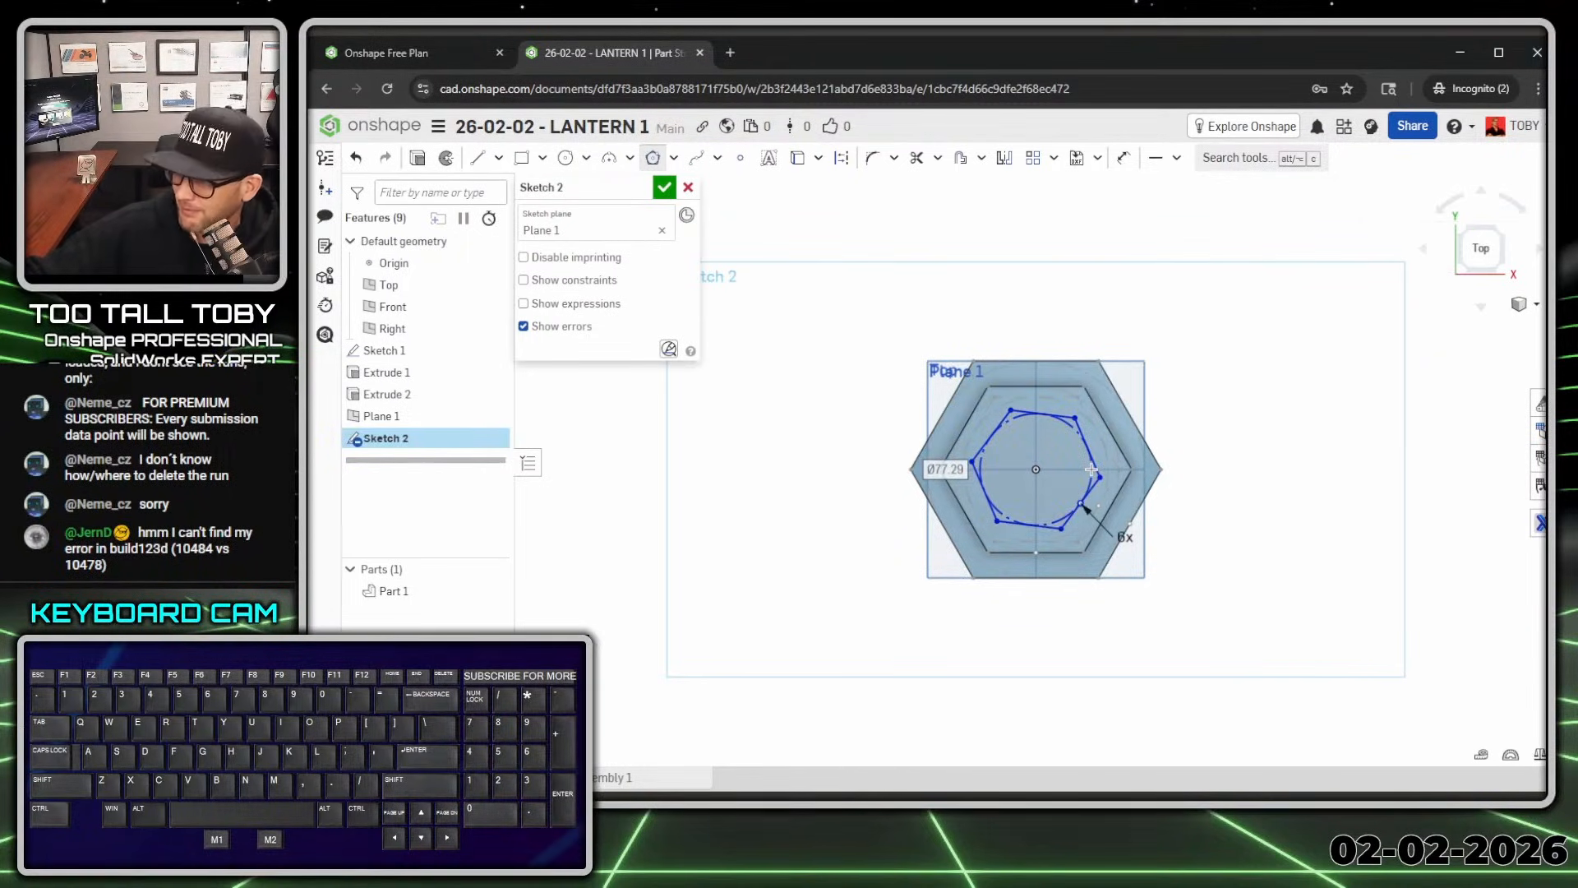
{"action": "type", "text": "156"}
{"action": "key", "text": "Return"}
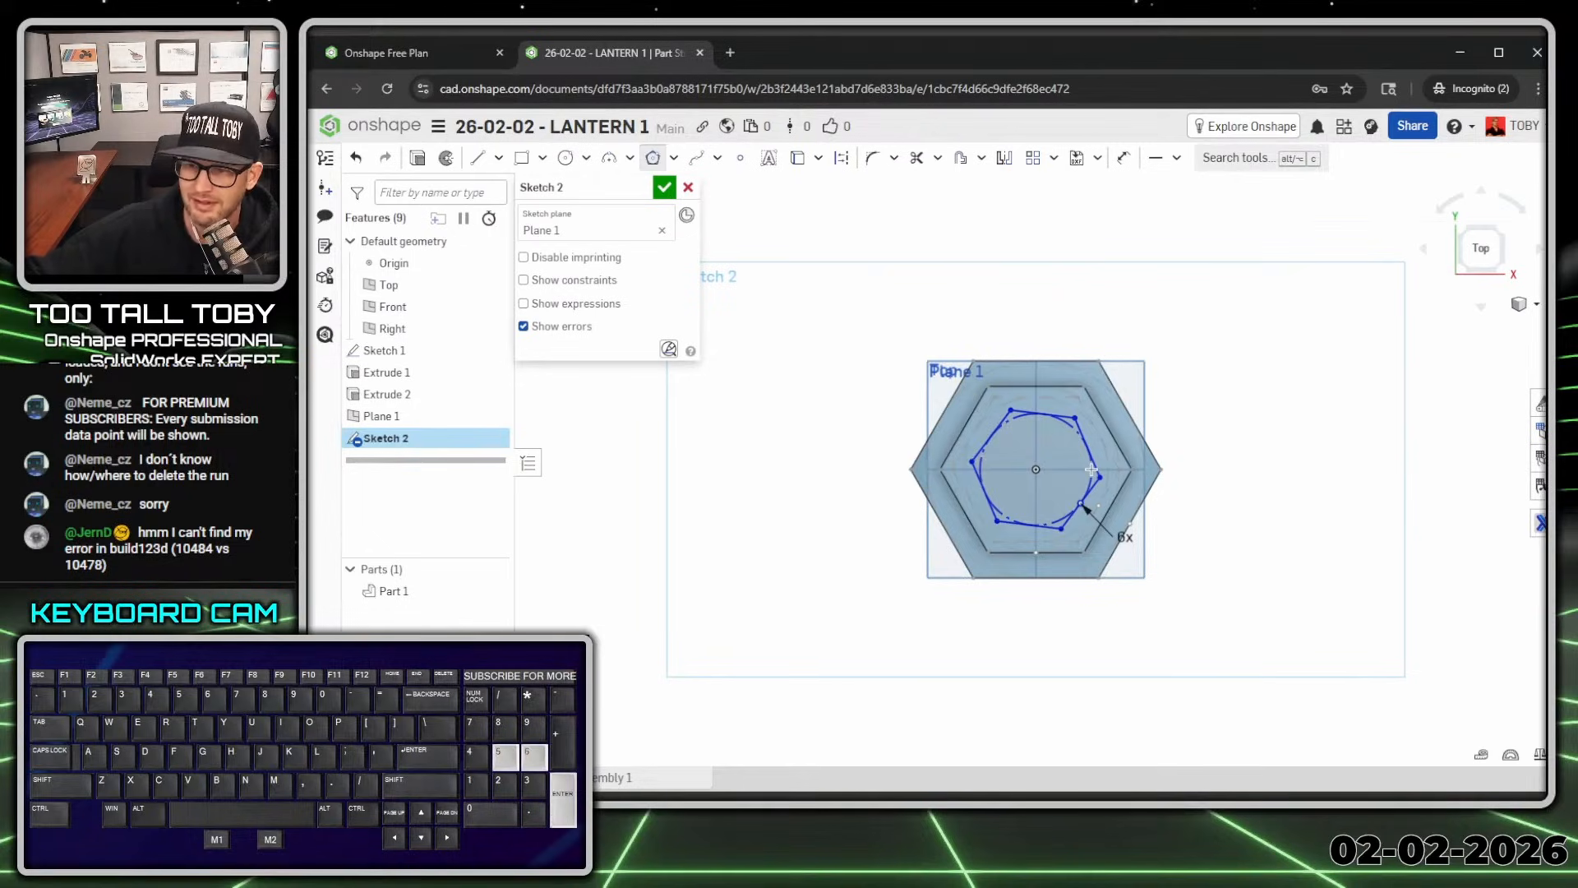
{"action": "left_click", "coordinate": [1036, 469]}
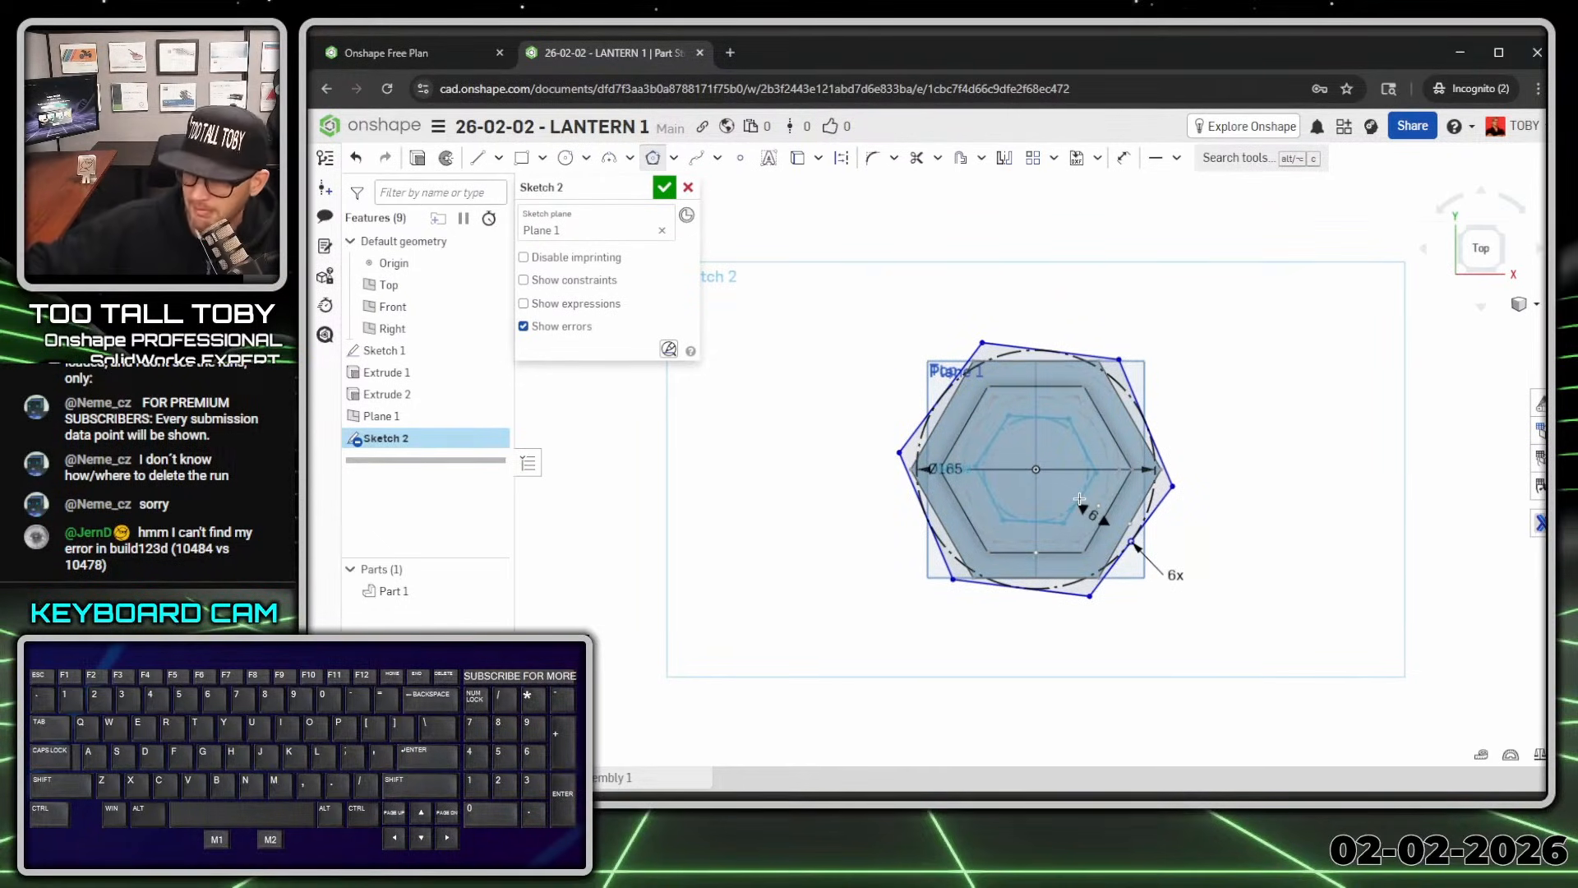
{"action": "key", "text": "Return"}
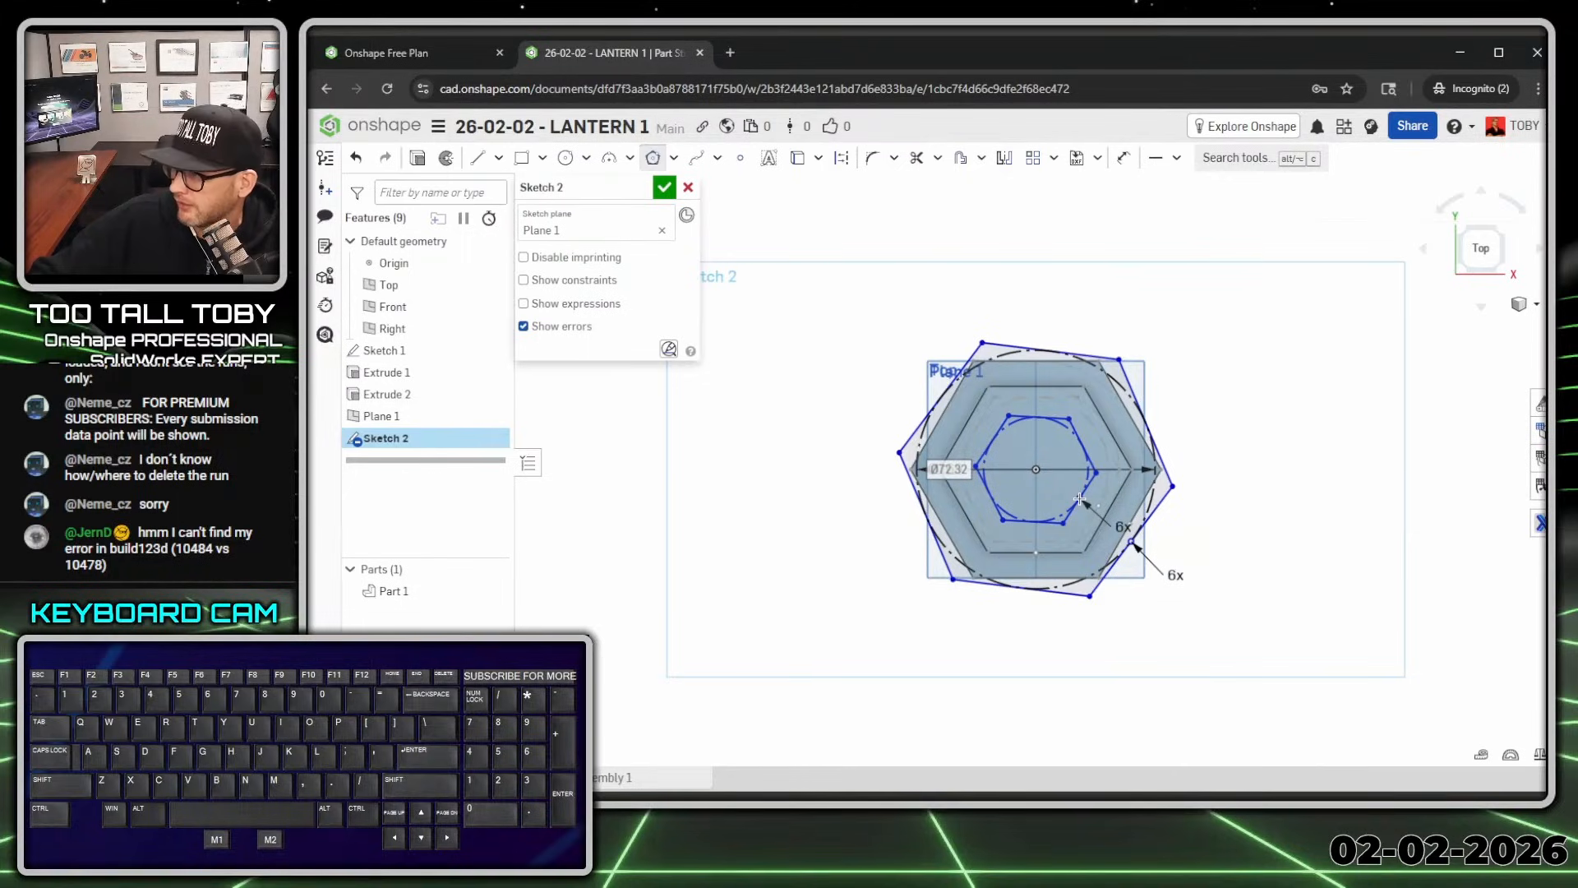
{"action": "type", "text": "50"}
{"action": "key", "text": "Return"}
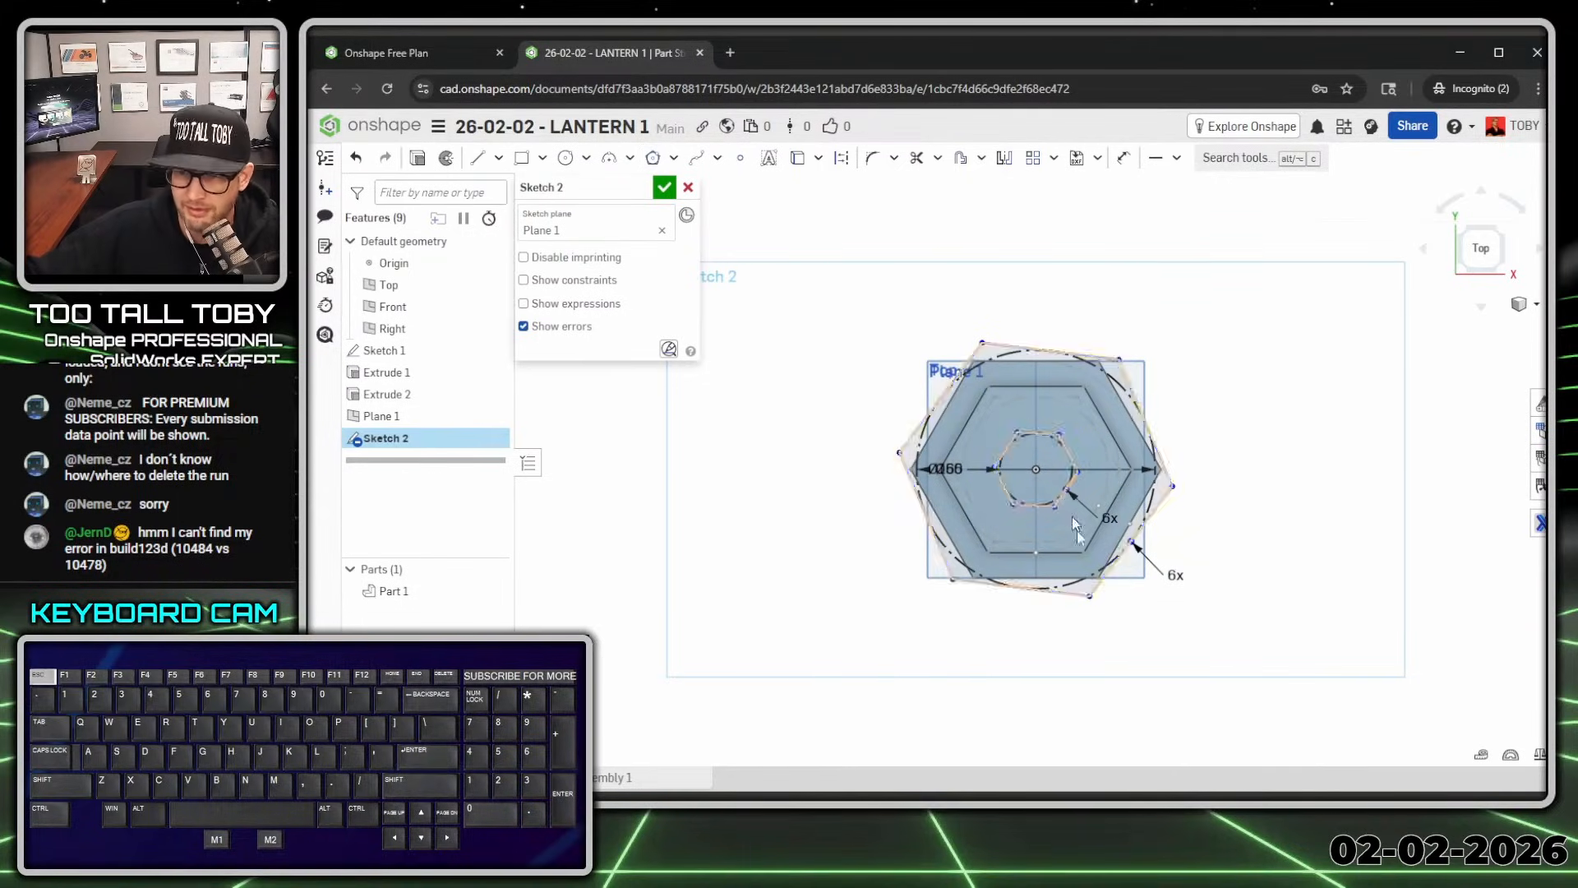
Step: Make an edge of each hexagon horizontal and begin an extrusion
{"action": "key", "text": "Escape"}
{"action": "key", "text": "h"}
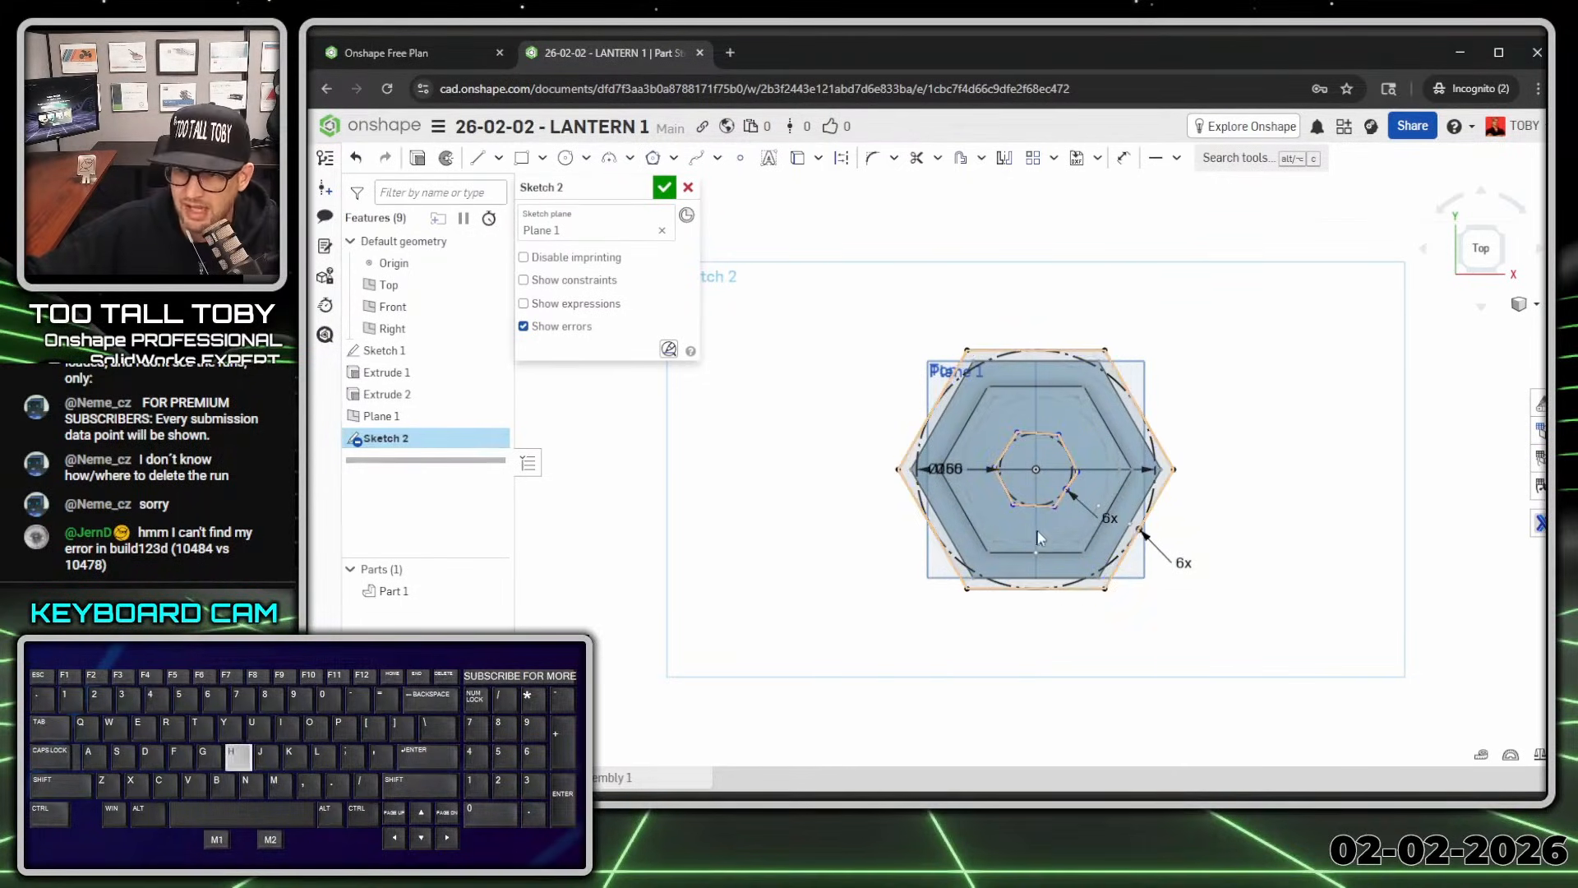
{"action": "left_click", "coordinate": [1045, 506]}
{"action": "key", "text": "h"}
{"action": "key", "text": "s"}
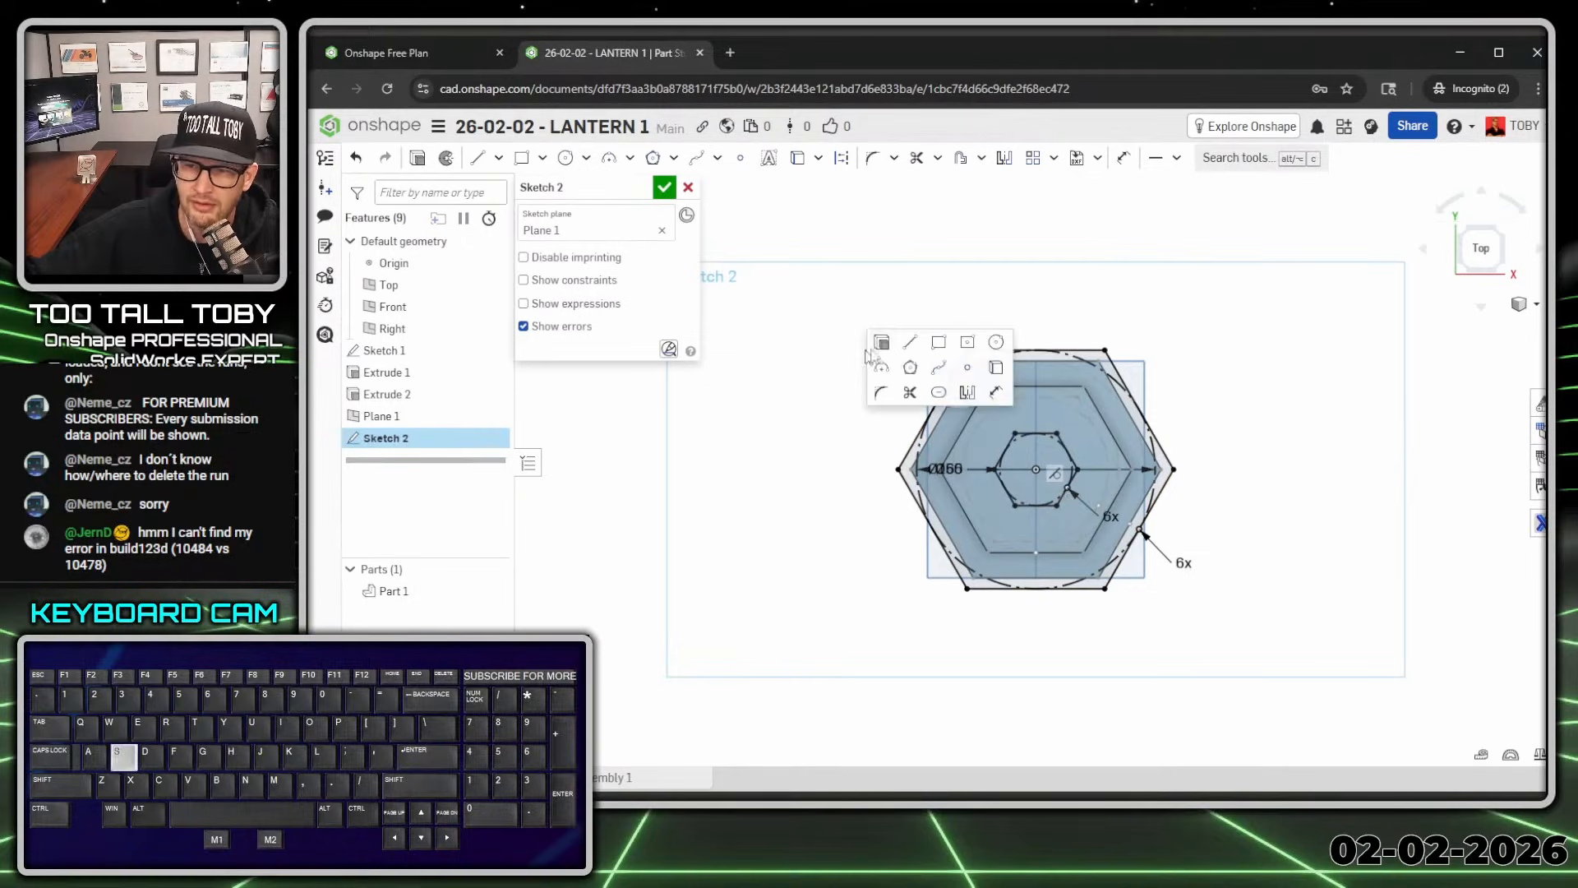
{"action": "left_click", "coordinate": [881, 341]}
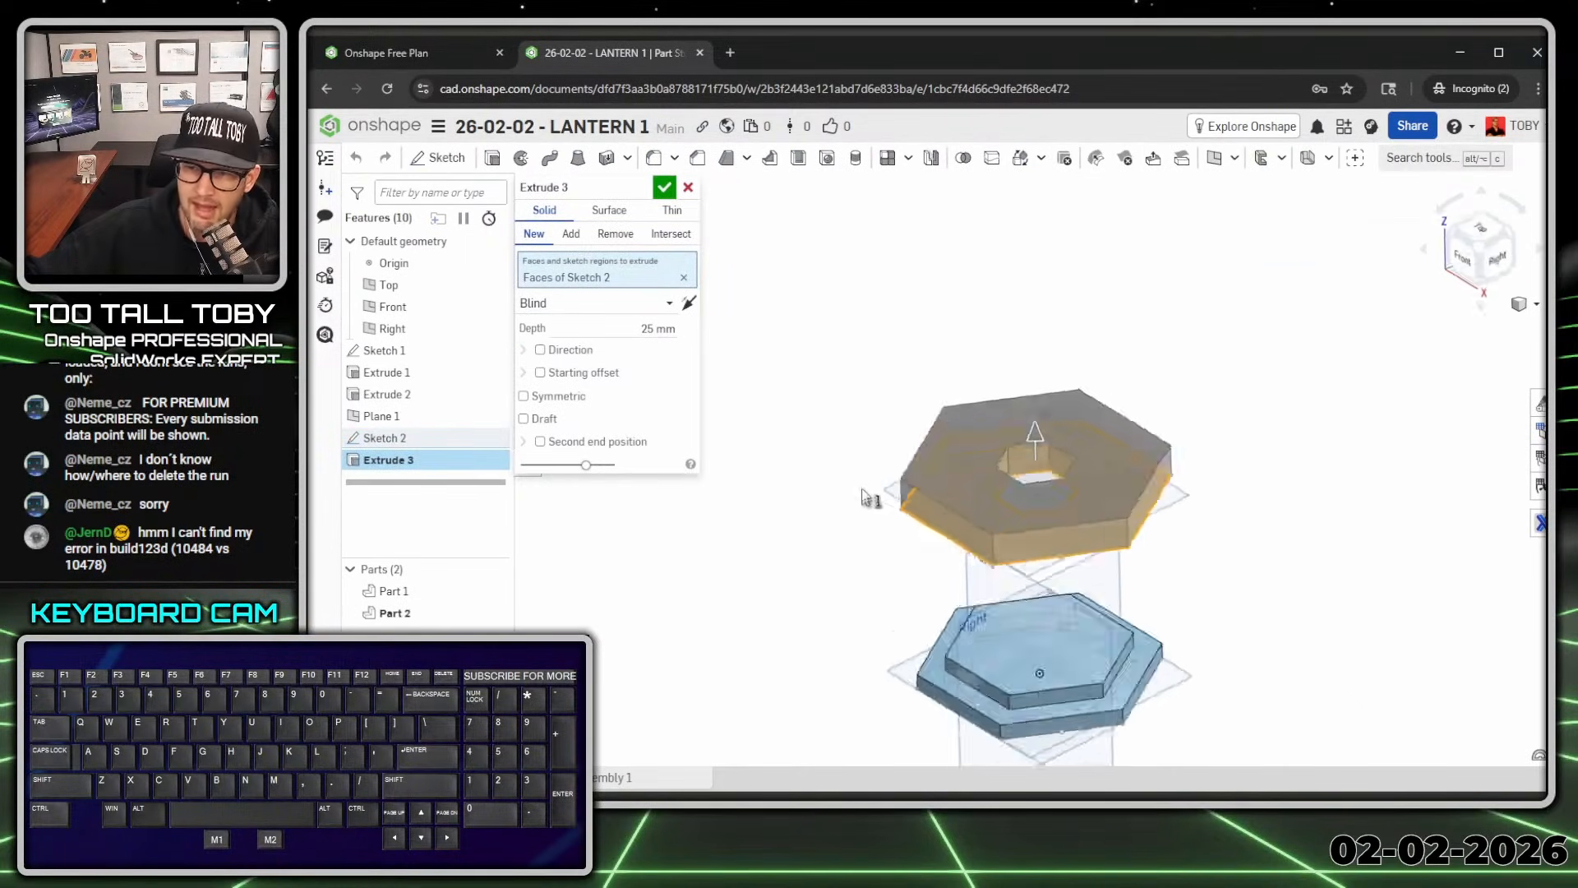
Step: Extrude the top hexagonal plate 12 mm, including the inner region, and accept it
{"action": "left_click", "coordinate": [662, 329]}
{"action": "type", "text": "12"}
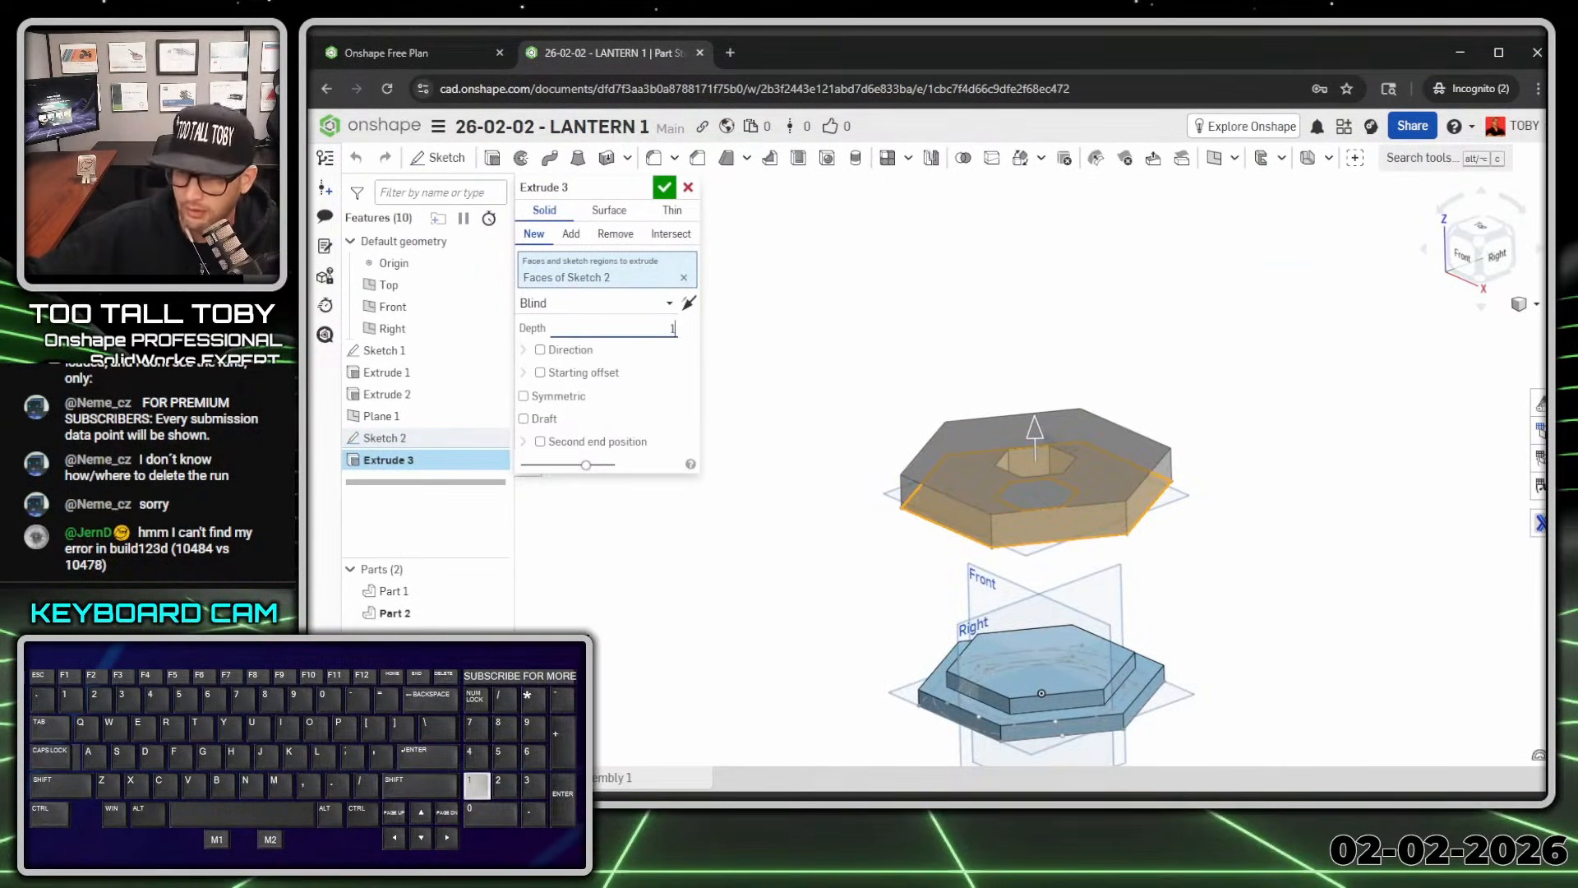
{"action": "key", "text": "Return"}
{"action": "right_click_drag", "start_coordinate": [973, 531], "coordinate": [1028, 460]}
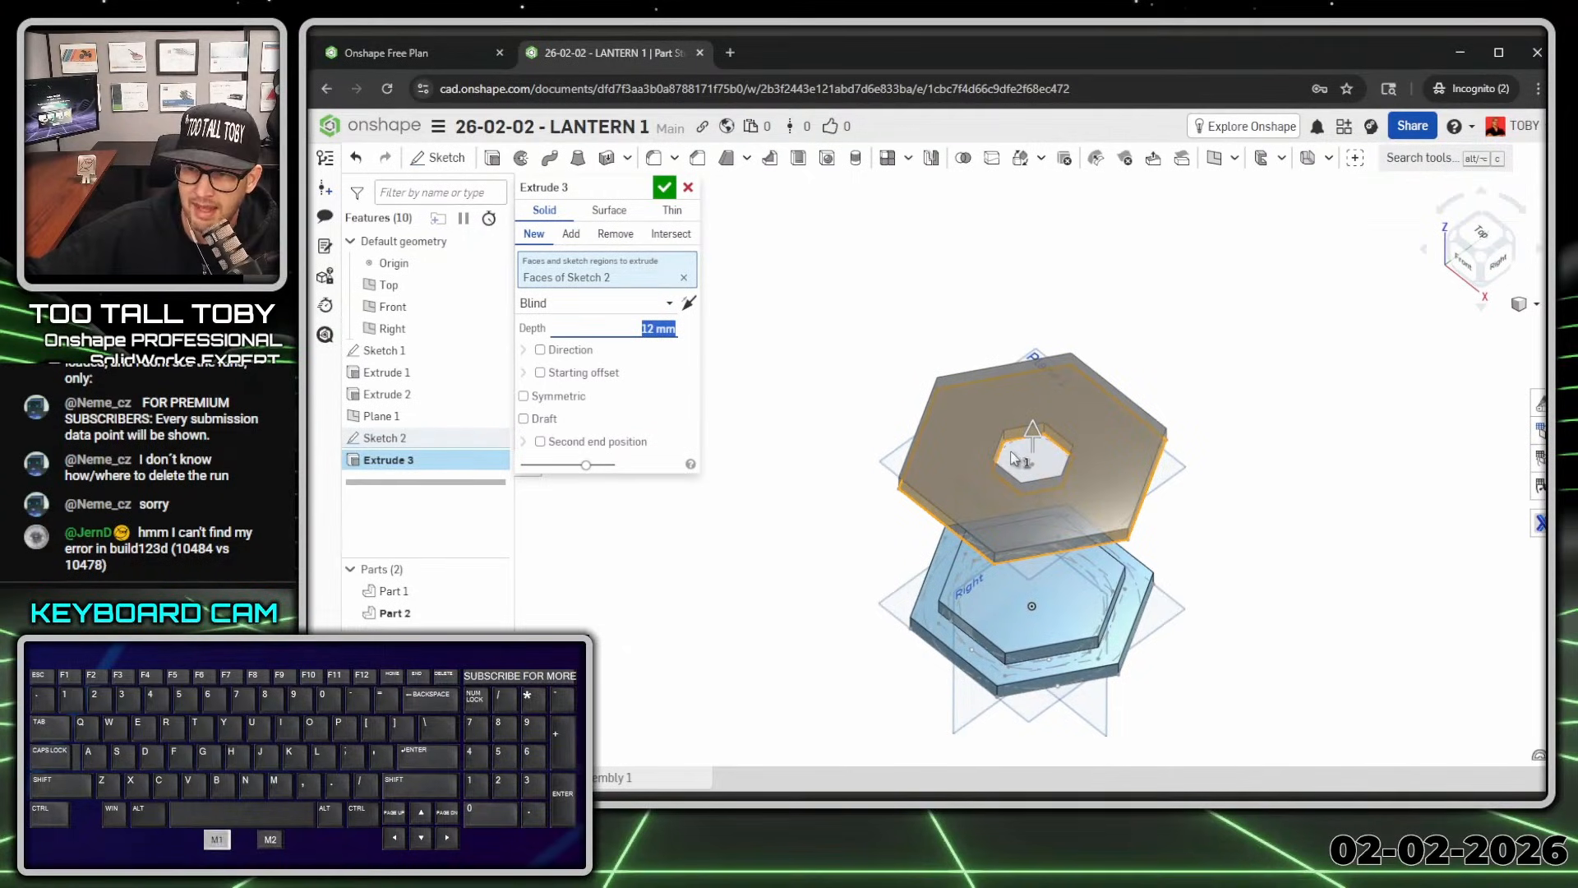
{"action": "left_click", "coordinate": [1014, 457]}
{"action": "key", "text": "Return"}
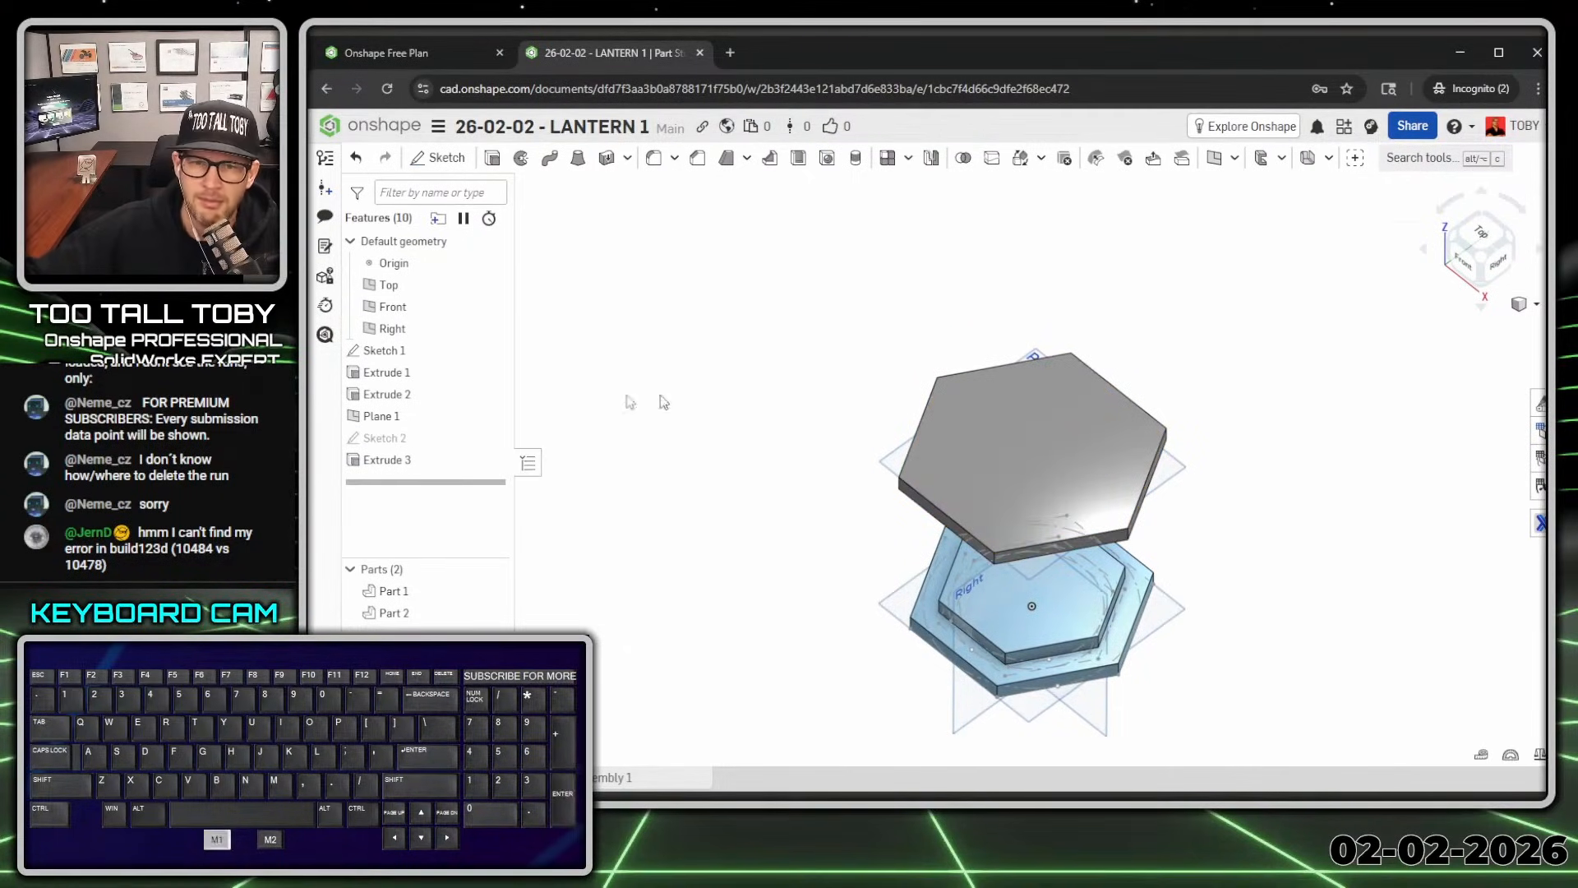
Step: Show Sketch 2 again and select its small inner hexagon region
{"action": "left_click", "coordinate": [493, 445]}
{"action": "right_click_drag", "start_coordinate": [744, 658], "coordinate": [784, 357]}
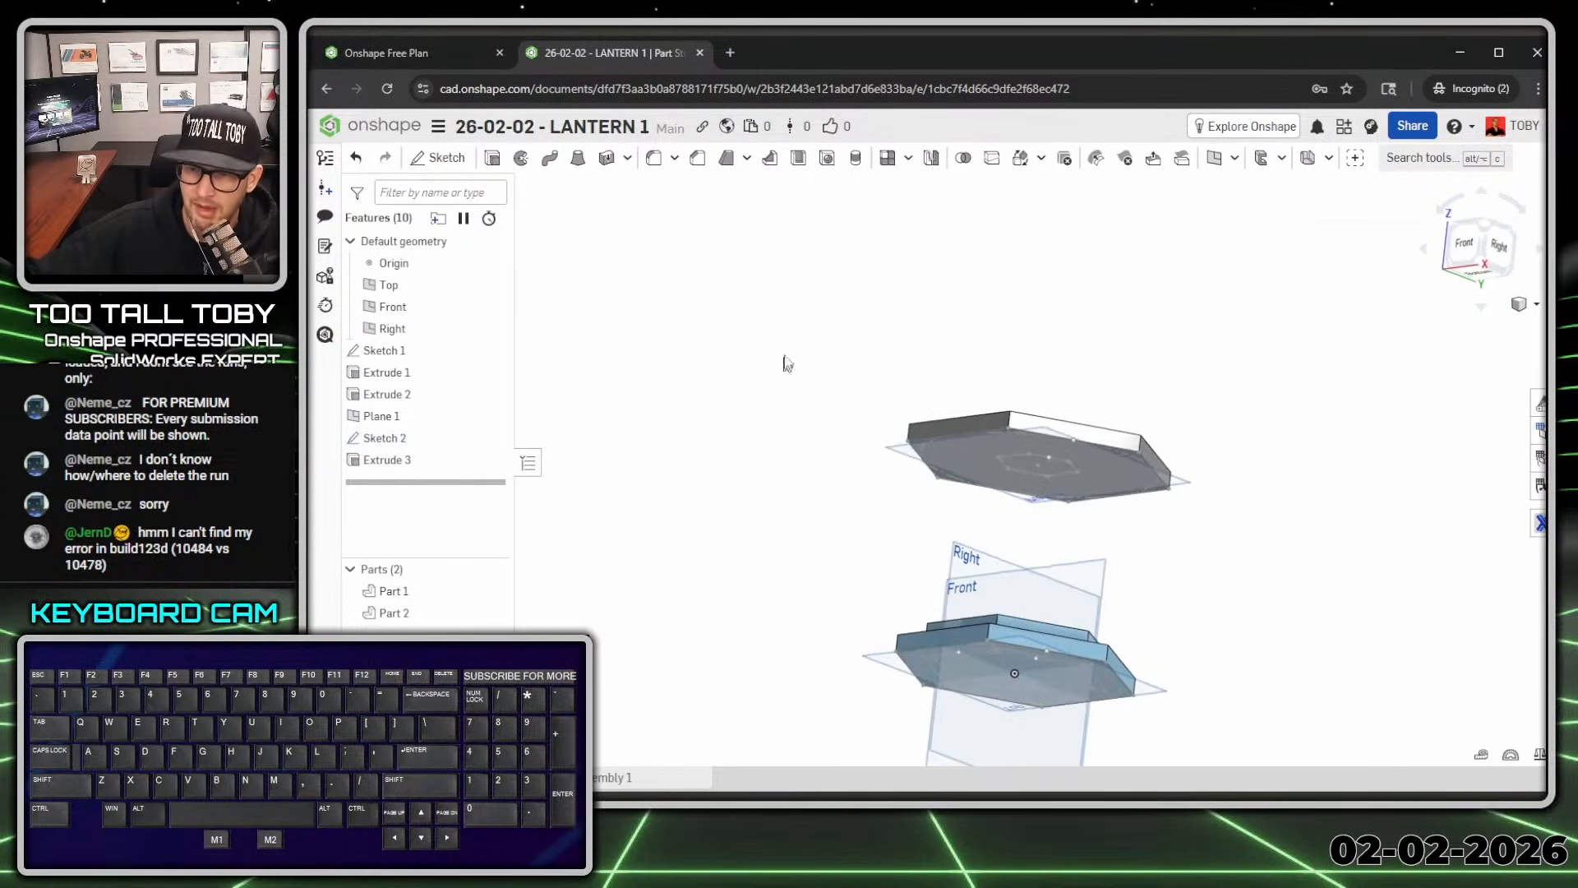
{"action": "scroll", "coordinate": [1020, 466], "scroll_direction": "up", "scroll_amount": 4}
{"action": "left_click", "coordinate": [1019, 467]}
{"action": "mouse_move", "coordinate": [1020, 467]}
{"action": "right_mouse_down"}
{"action": "mouse_move", "coordinate": [959, 335]}
{"action": "mouse_move", "coordinate": [967, 428]}
{"action": "mouse_move", "coordinate": [970, 392]}
{"action": "right_mouse_up"}
Step: Extrude the small hexagon 12 mm as a new part, with a (52+12) mm starting offset
{"action": "key", "text": "s"}
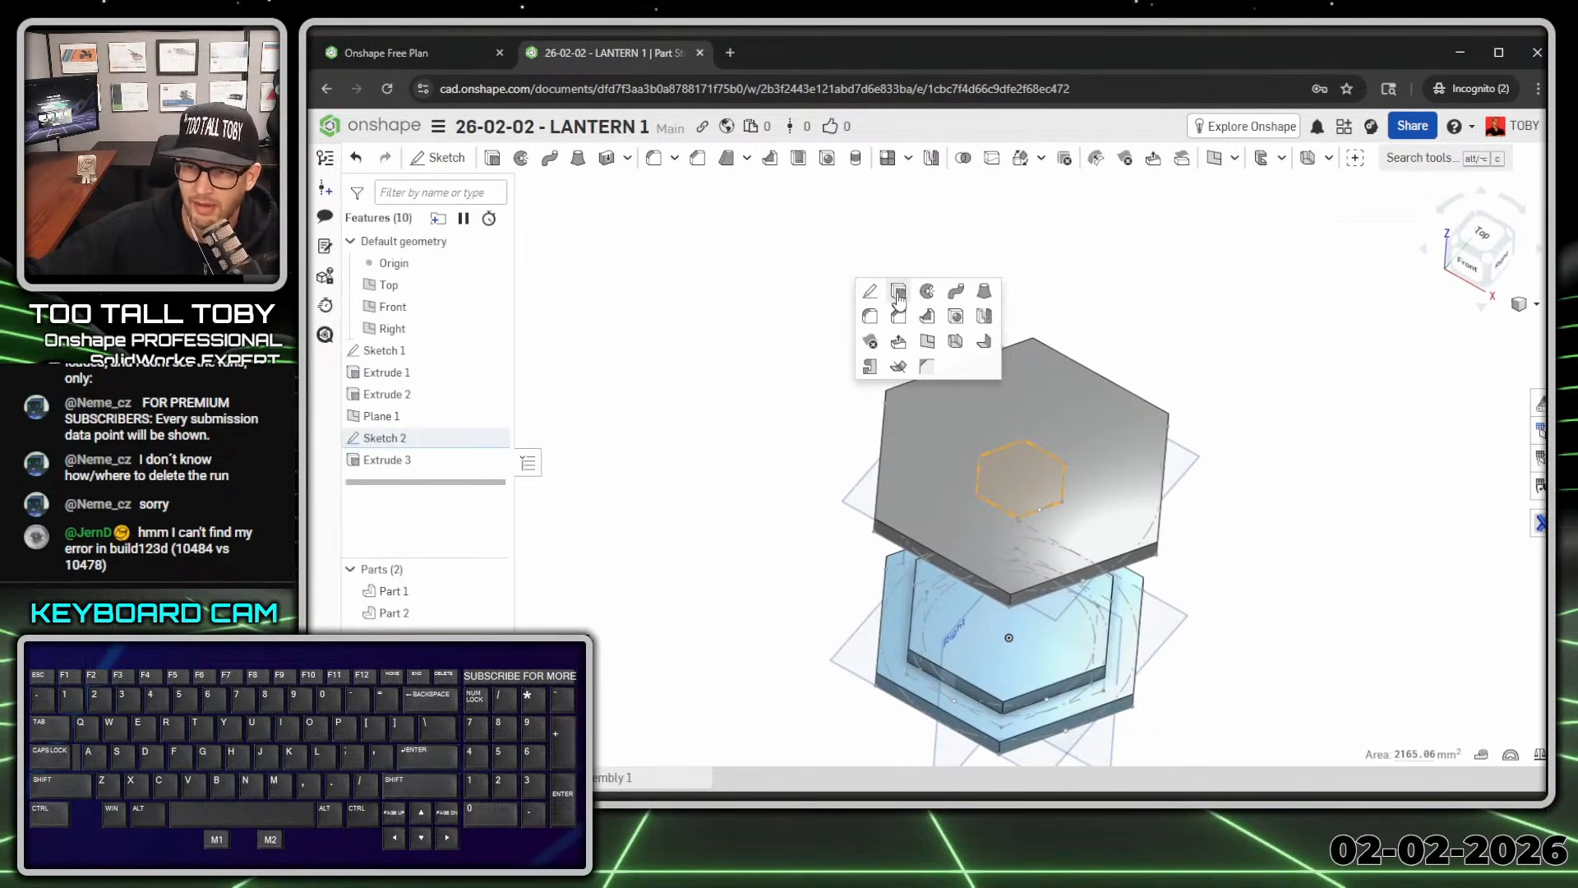
{"action": "left_click", "coordinate": [899, 295]}
{"action": "key", "text": "Tab"}
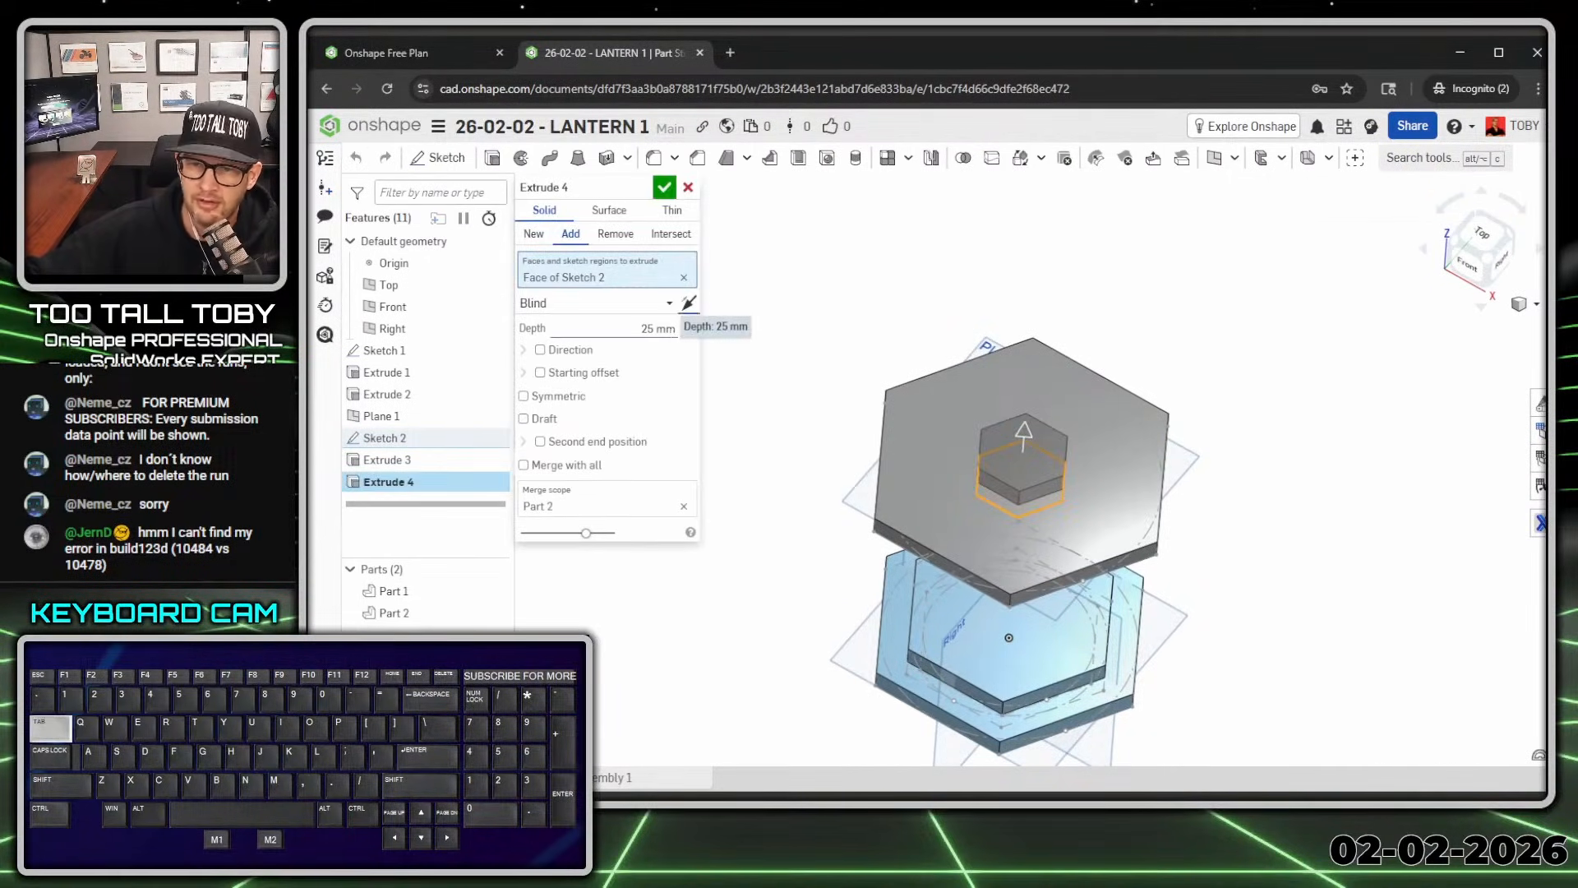
{"action": "type", "text": "12"}
{"action": "key", "text": "Tab"}
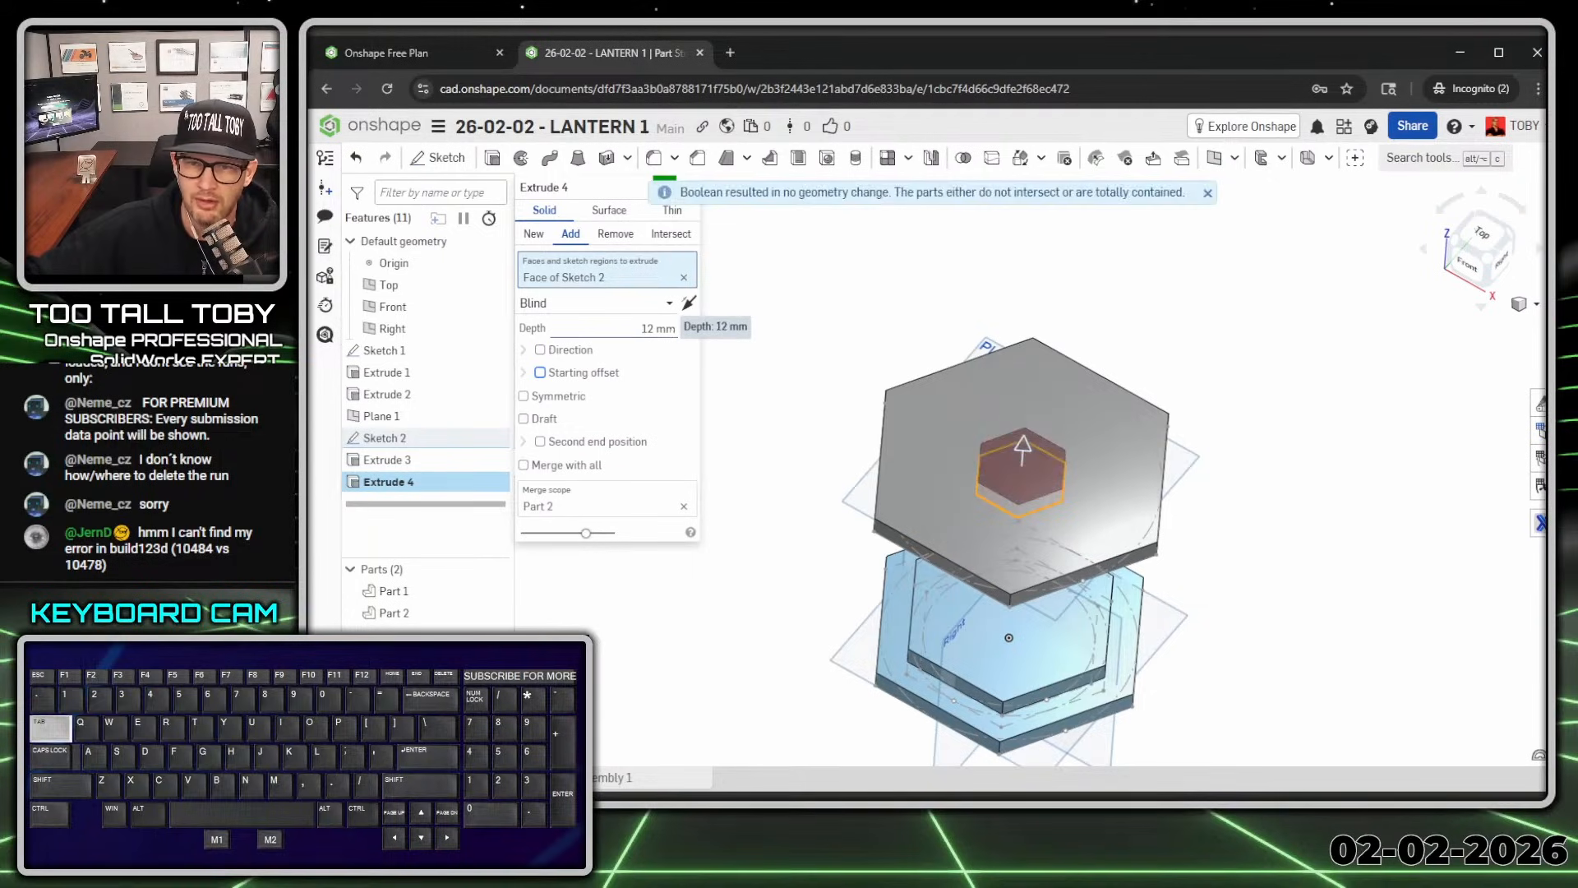
{"action": "key", "text": "space"}
{"action": "key", "text": "Tab"}
{"action": "key", "text": "shift+Tab"}
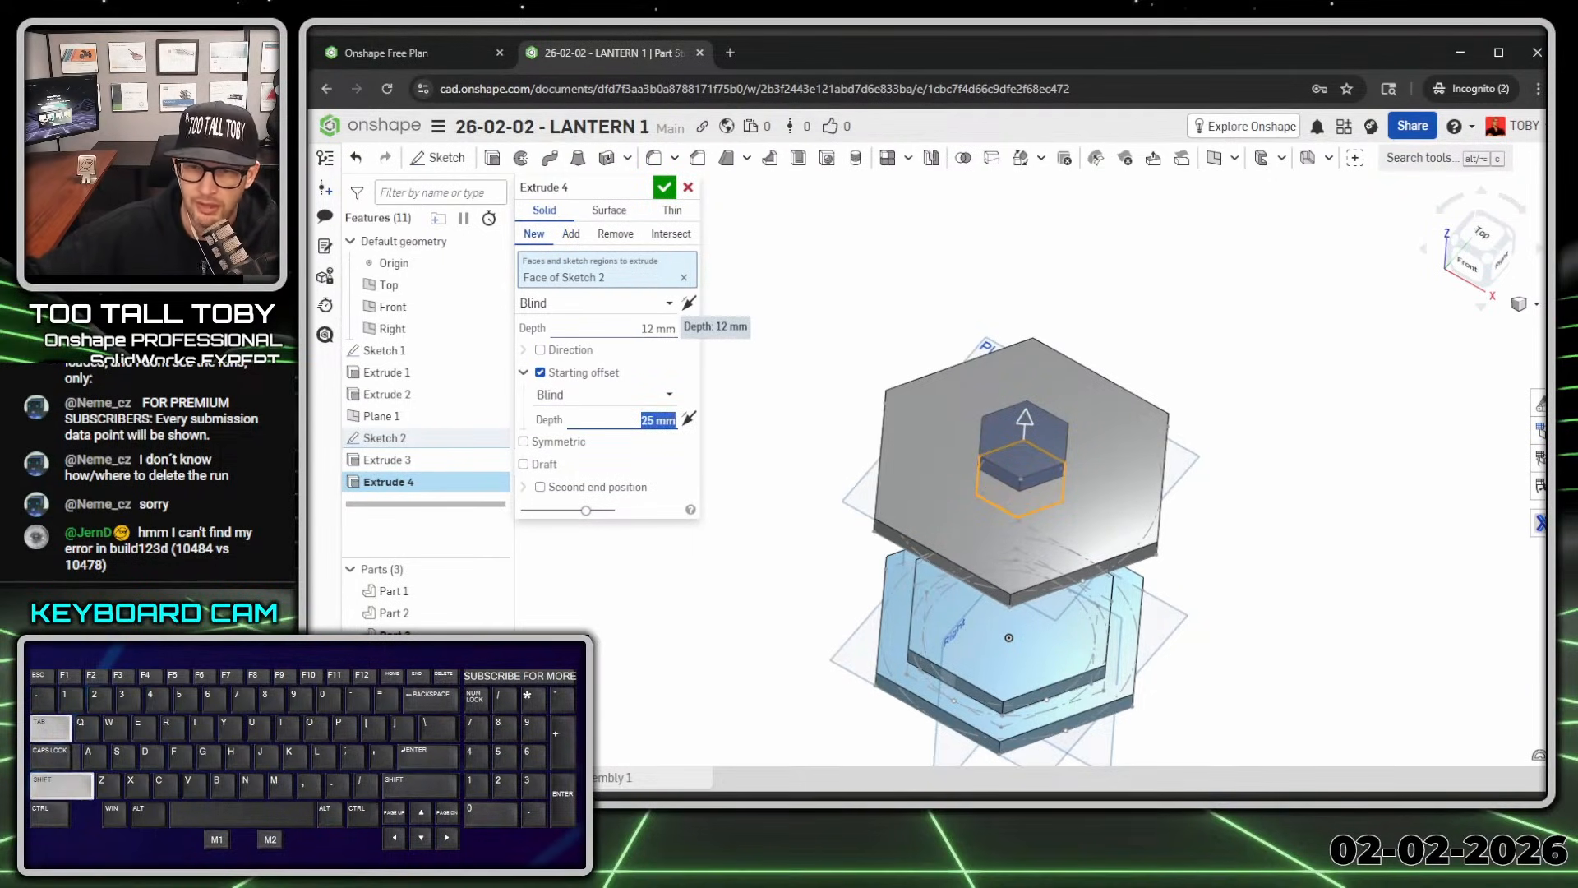
{"action": "type", "text": "52"}
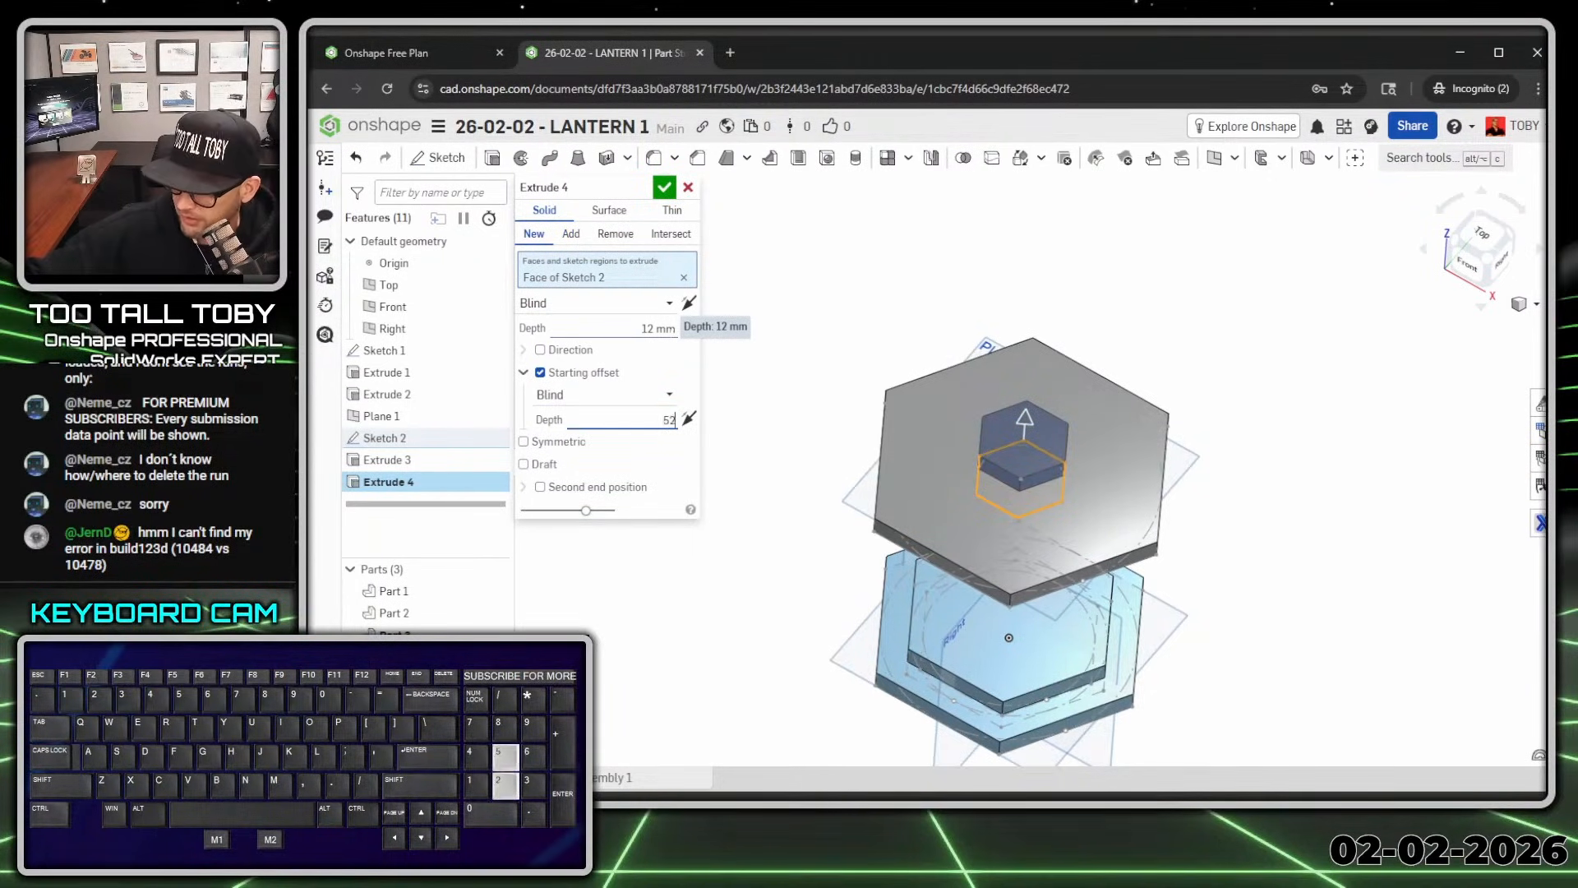
{"action": "type", "text": "+12"}
{"action": "key", "text": "Return"}
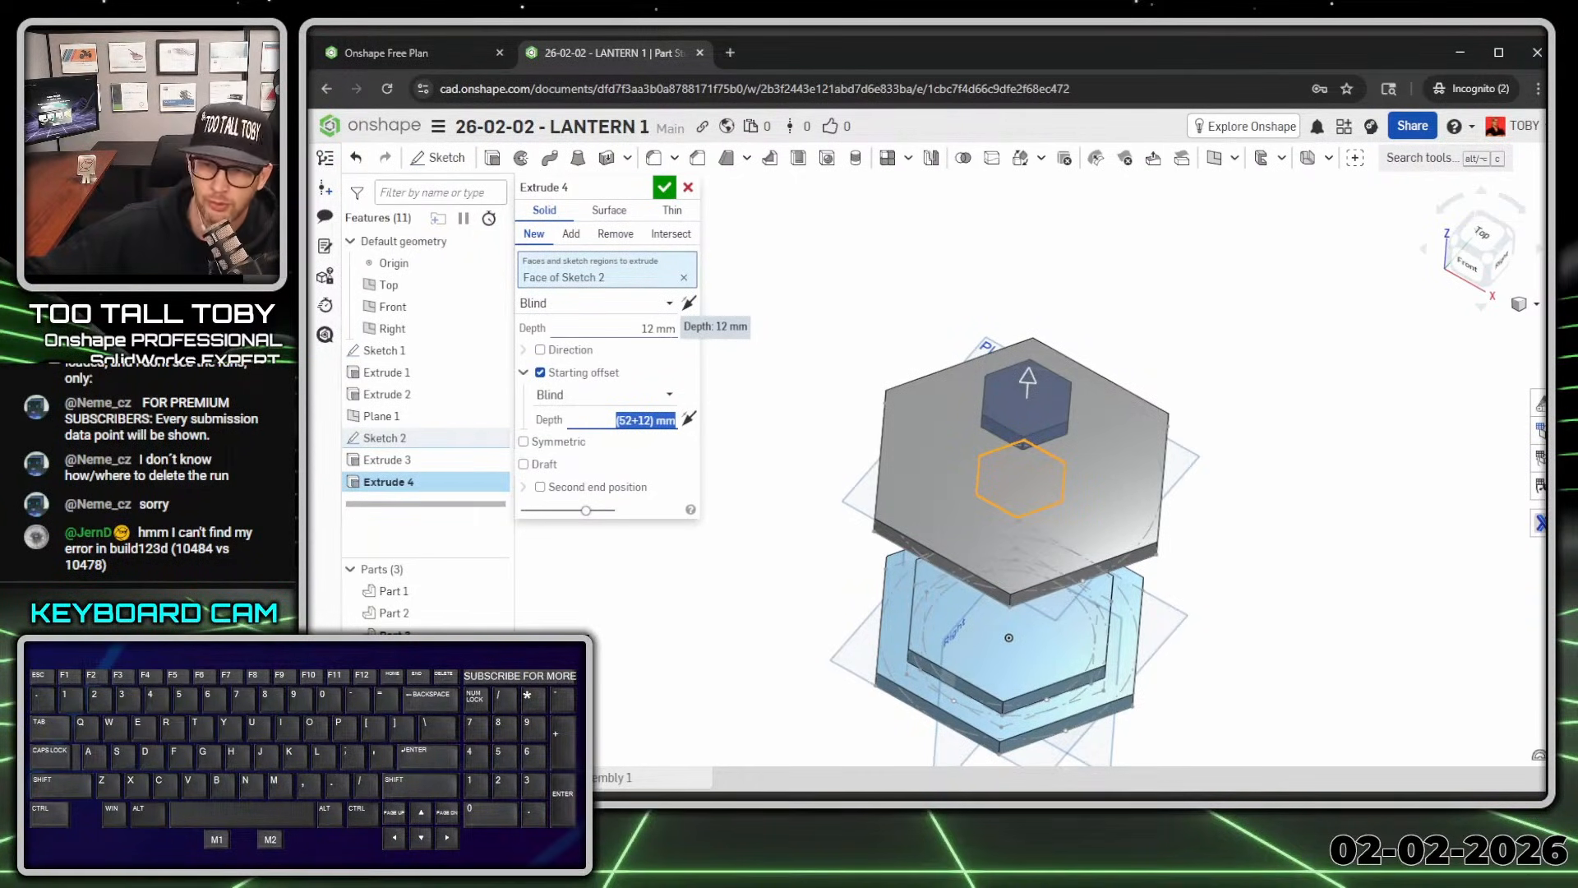
{"action": "key", "text": "Return"}
{"action": "right_click_drag", "start_coordinate": [961, 541], "coordinate": [914, 616]}
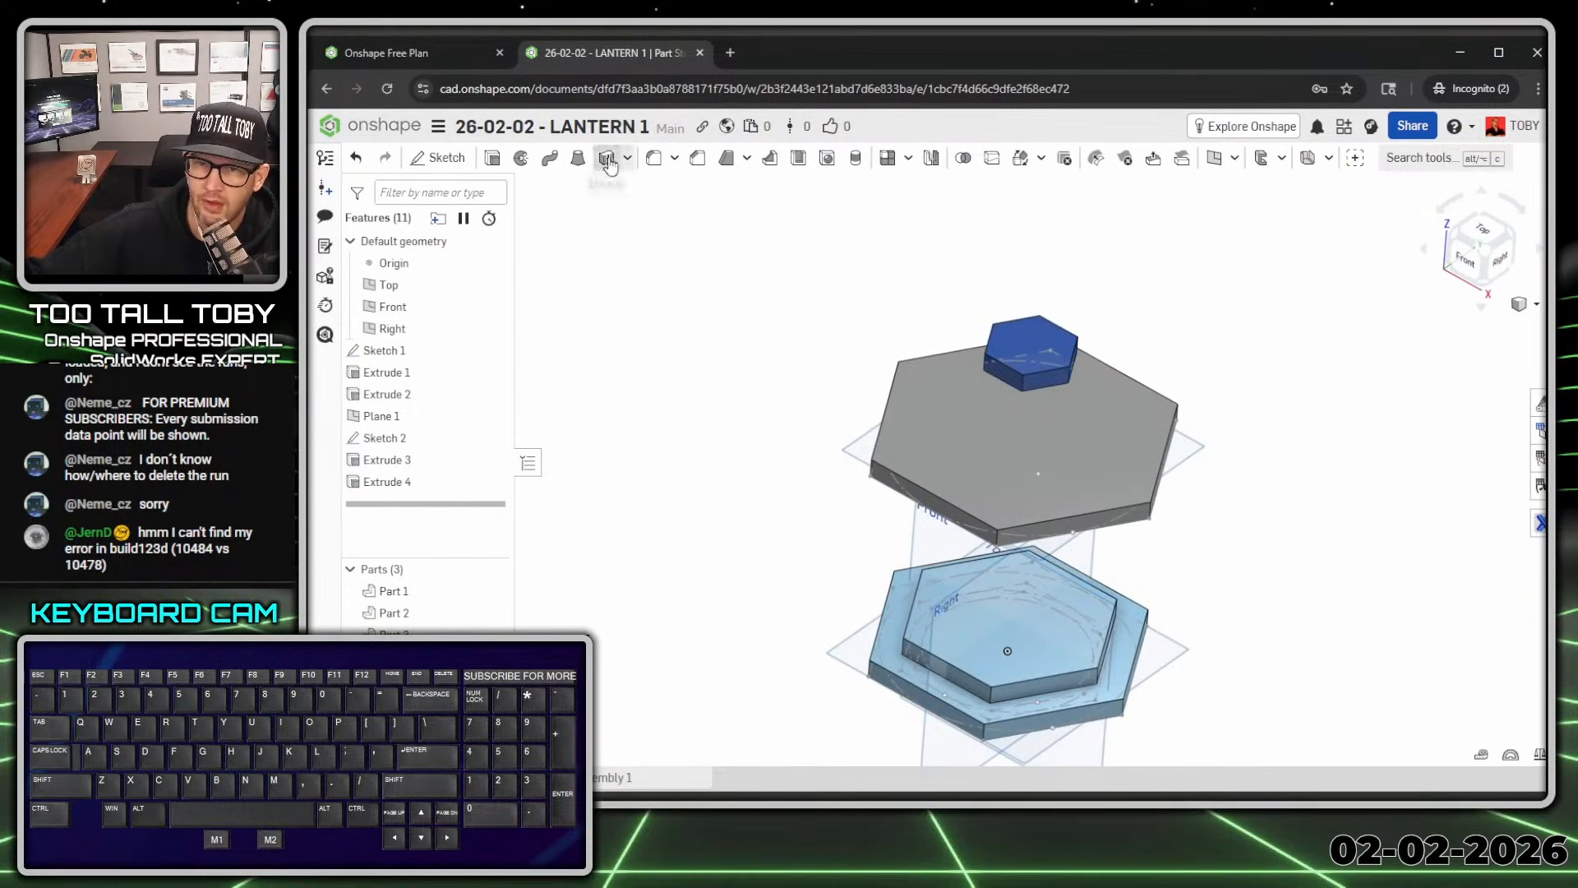
Step: Loft from the small prism's face to the top plate's face, merging Part 3 and Part 2
{"action": "left_click", "coordinate": [578, 157]}
{"action": "right_click_drag", "start_coordinate": [970, 502], "coordinate": [1008, 551]}
{"action": "left_click", "coordinate": [1037, 406]}
{"action": "left_click", "coordinate": [1032, 584]}
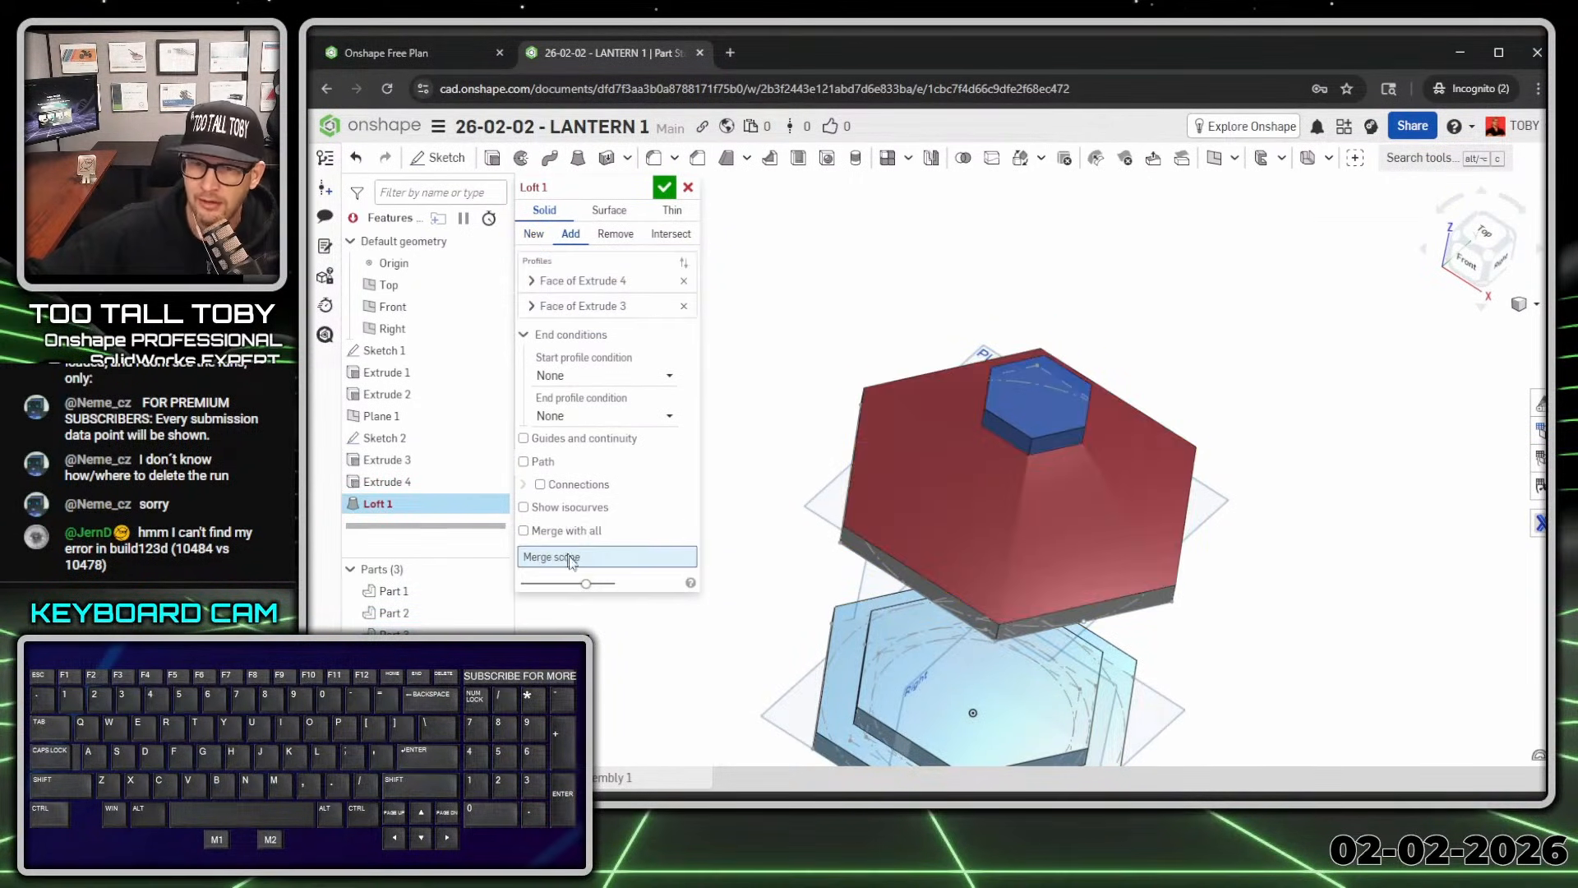
{"action": "left_click", "coordinate": [1063, 416]}
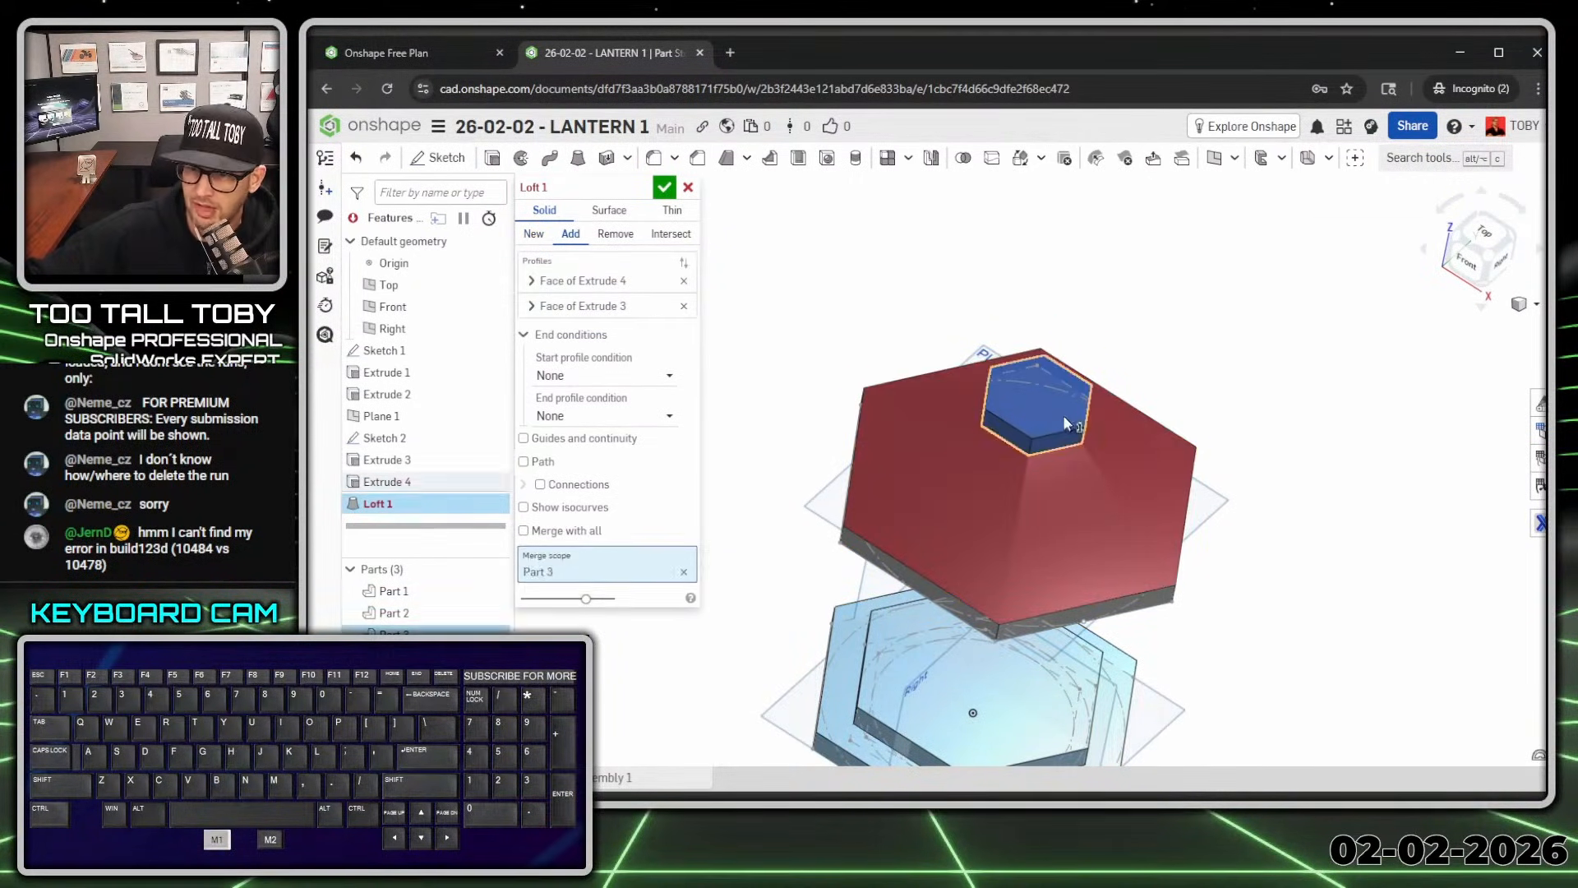
{"action": "left_click", "coordinate": [896, 575]}
{"action": "mouse_move", "coordinate": [930, 569]}
{"action": "middle_mouse_down"}
{"action": "mouse_move", "coordinate": [931, 521]}
{"action": "mouse_move", "coordinate": [929, 543]}
{"action": "middle_mouse_up"}
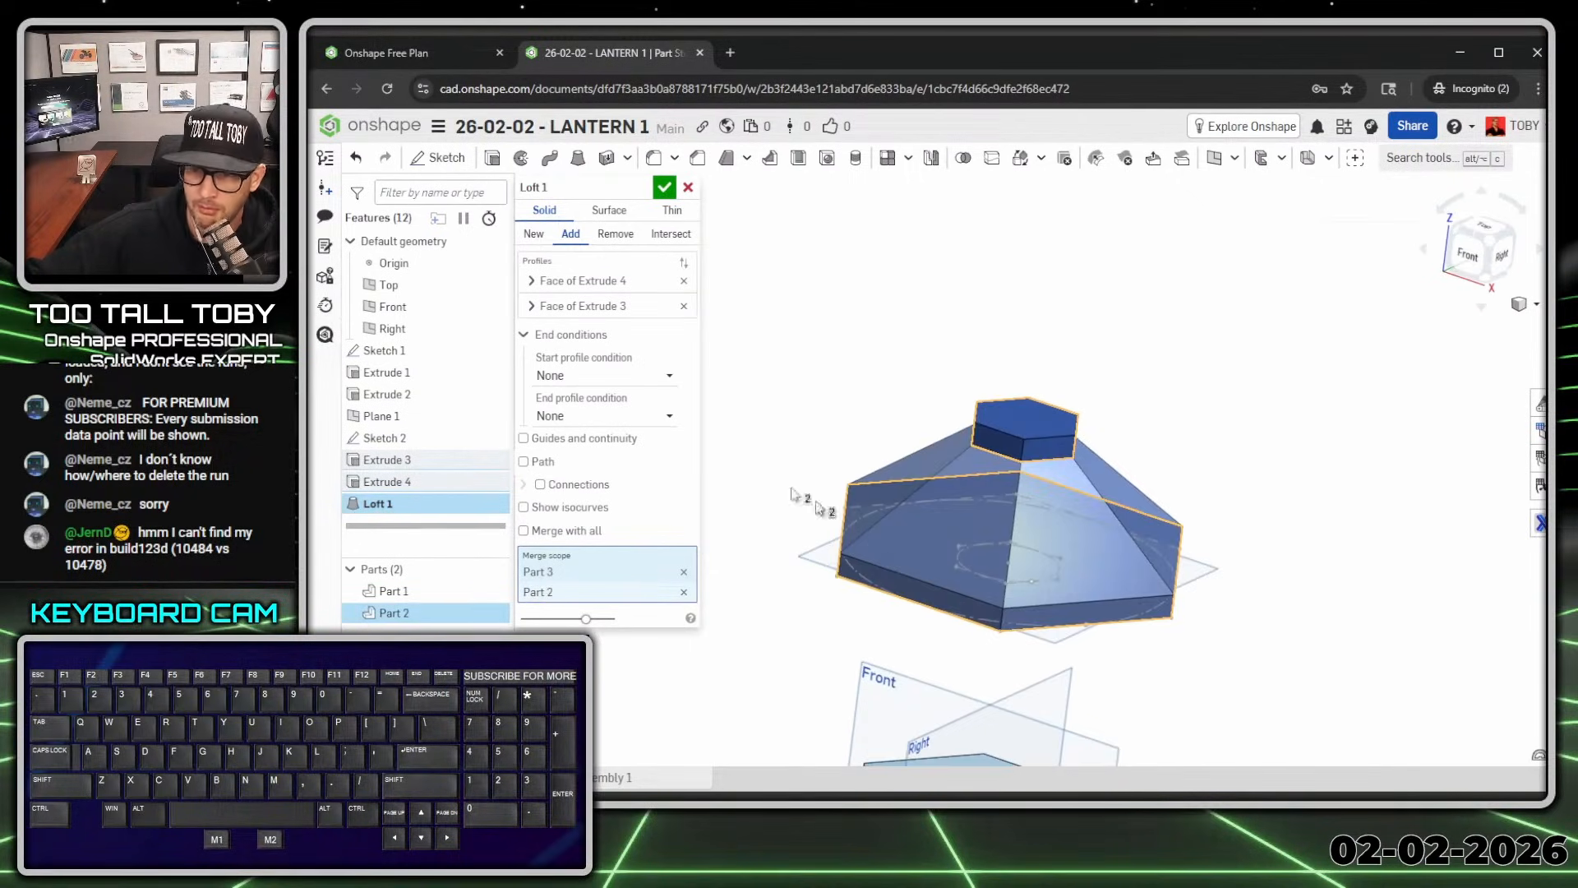
{"action": "left_click", "coordinate": [664, 188]}
{"action": "right_click_drag", "start_coordinate": [998, 487], "coordinate": [936, 521]}
Step: Extrude Sketch 1's hexagon as a new body, offset to start from Extrude 2's top face
{"action": "scroll", "coordinate": [934, 526], "scroll_direction": "down", "scroll_amount": 8}
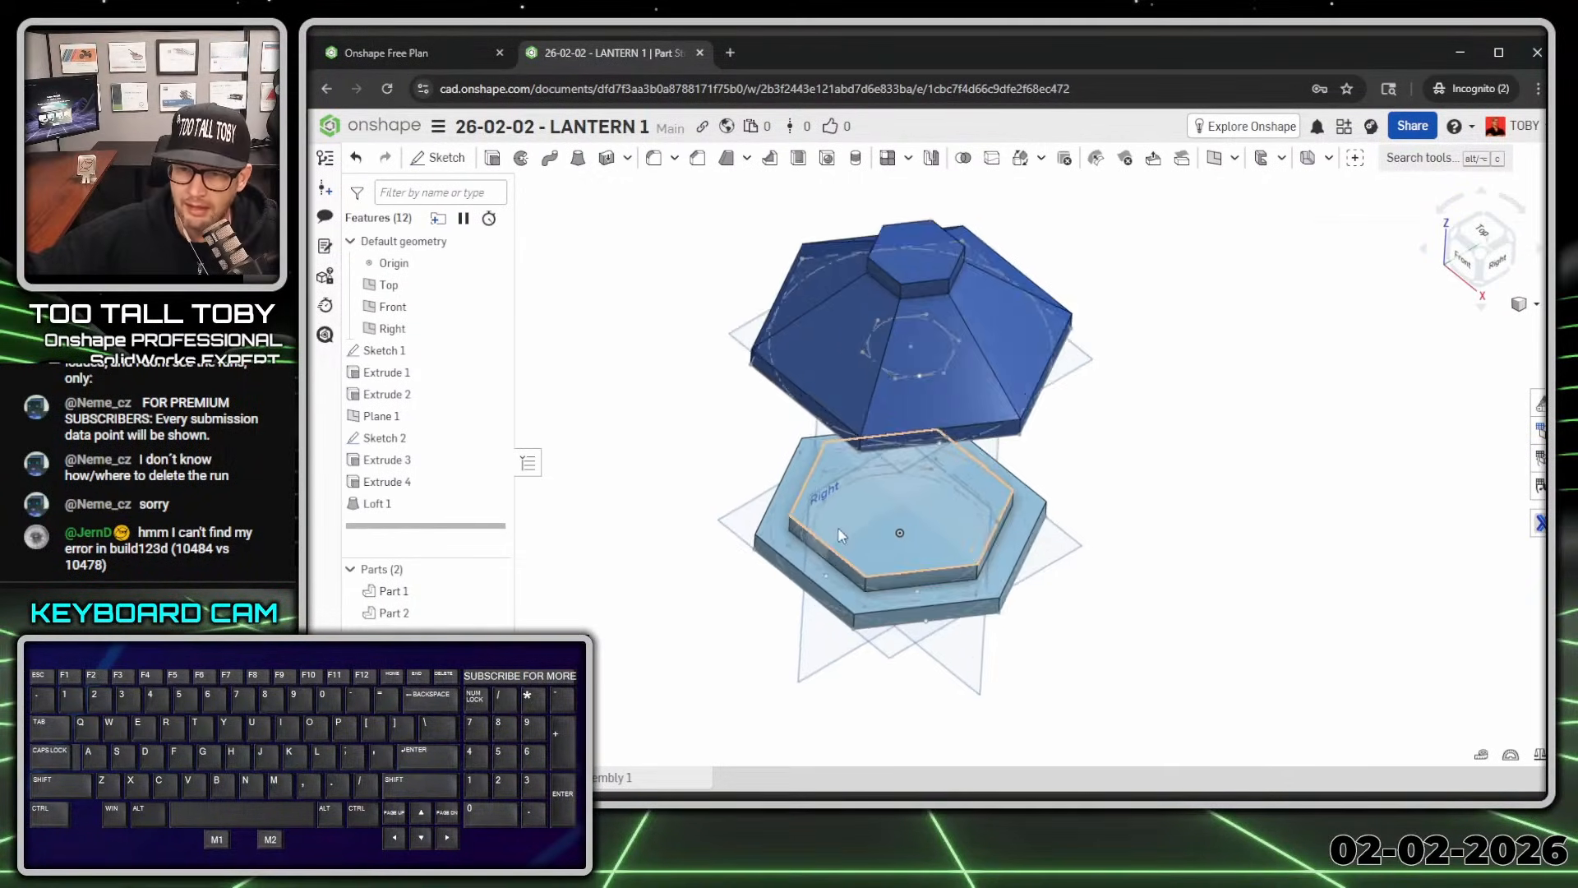
{"action": "scroll", "coordinate": [802, 497], "scroll_direction": "up", "scroll_amount": 4}
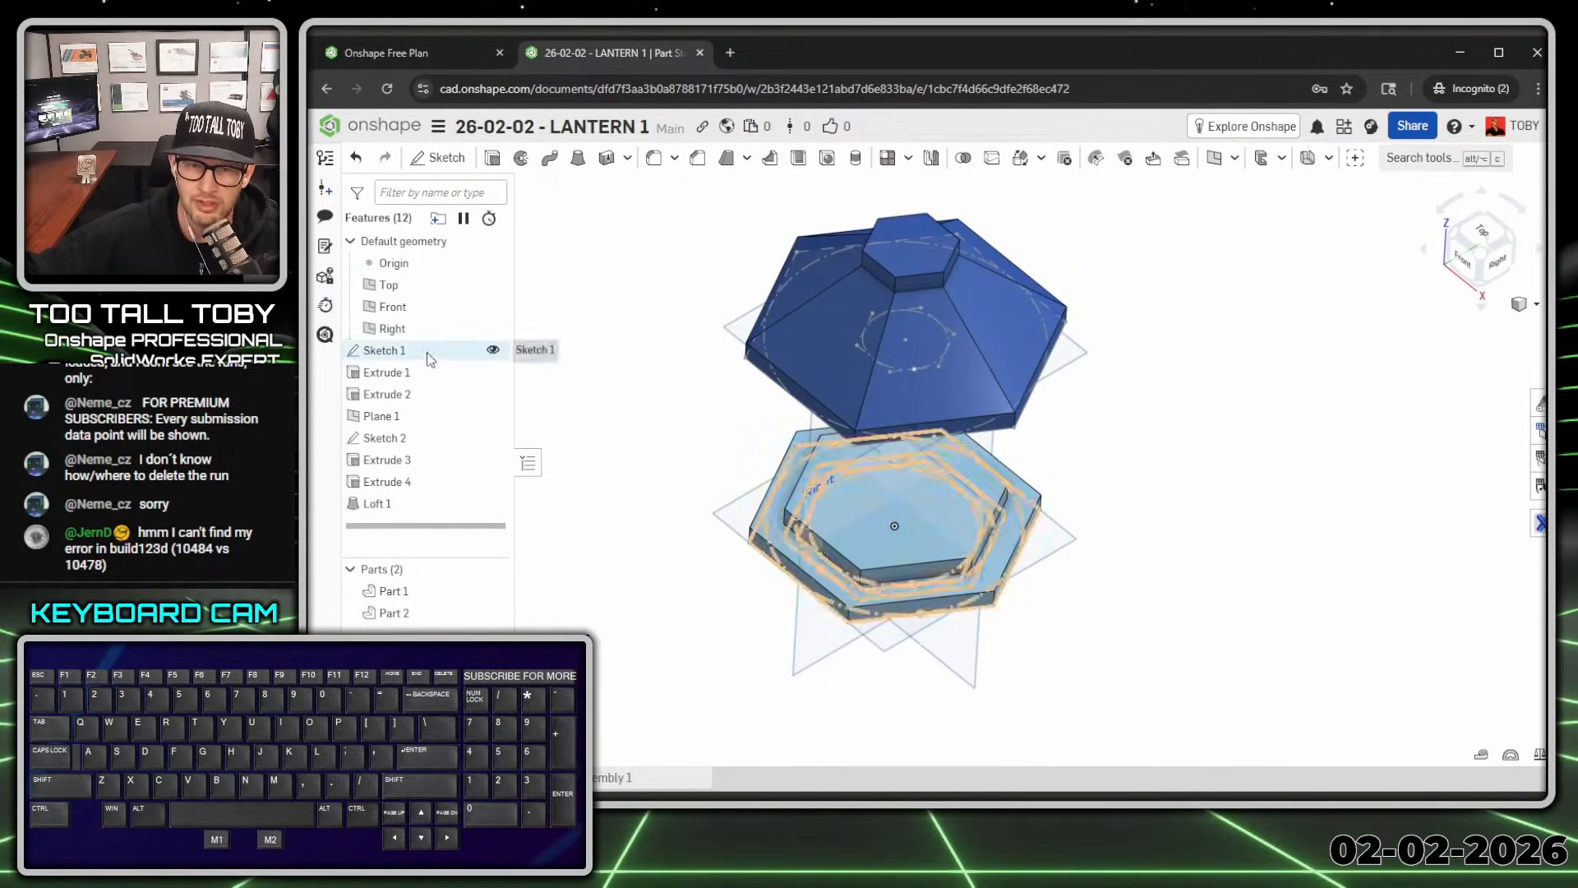
{"action": "right_click_drag", "start_coordinate": [746, 687], "coordinate": [761, 512]}
{"action": "left_click", "coordinate": [851, 593]}
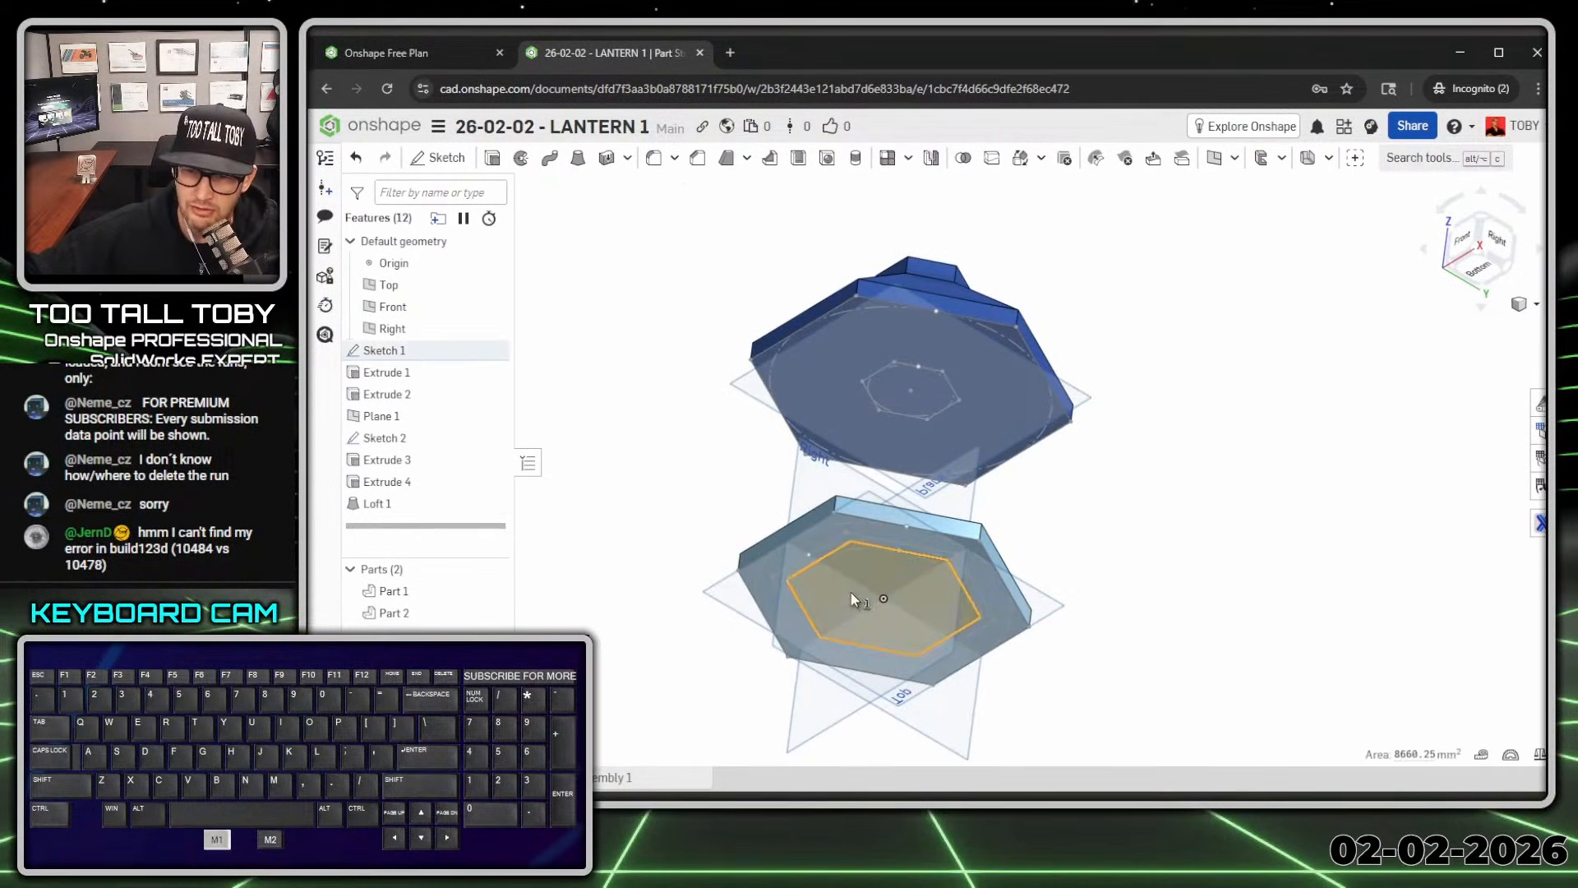
{"action": "scroll", "coordinate": [850, 592], "scroll_direction": "up", "scroll_amount": 1}
{"action": "middle_click_drag", "start_coordinate": [828, 561], "coordinate": [835, 637]}
{"action": "key", "text": "s"}
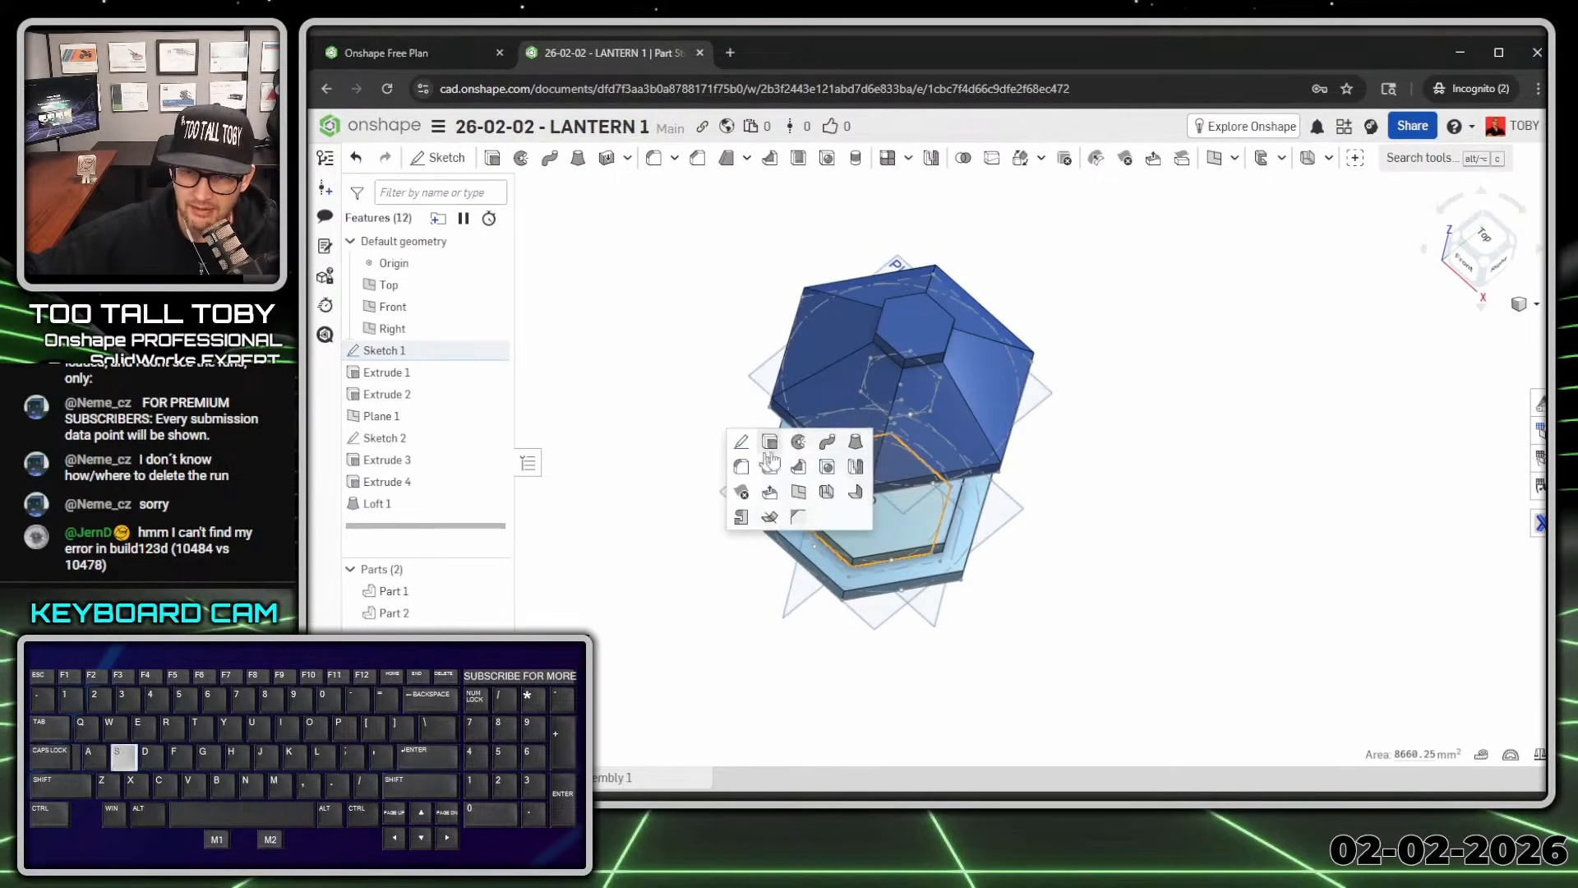
{"action": "left_click", "coordinate": [766, 452]}
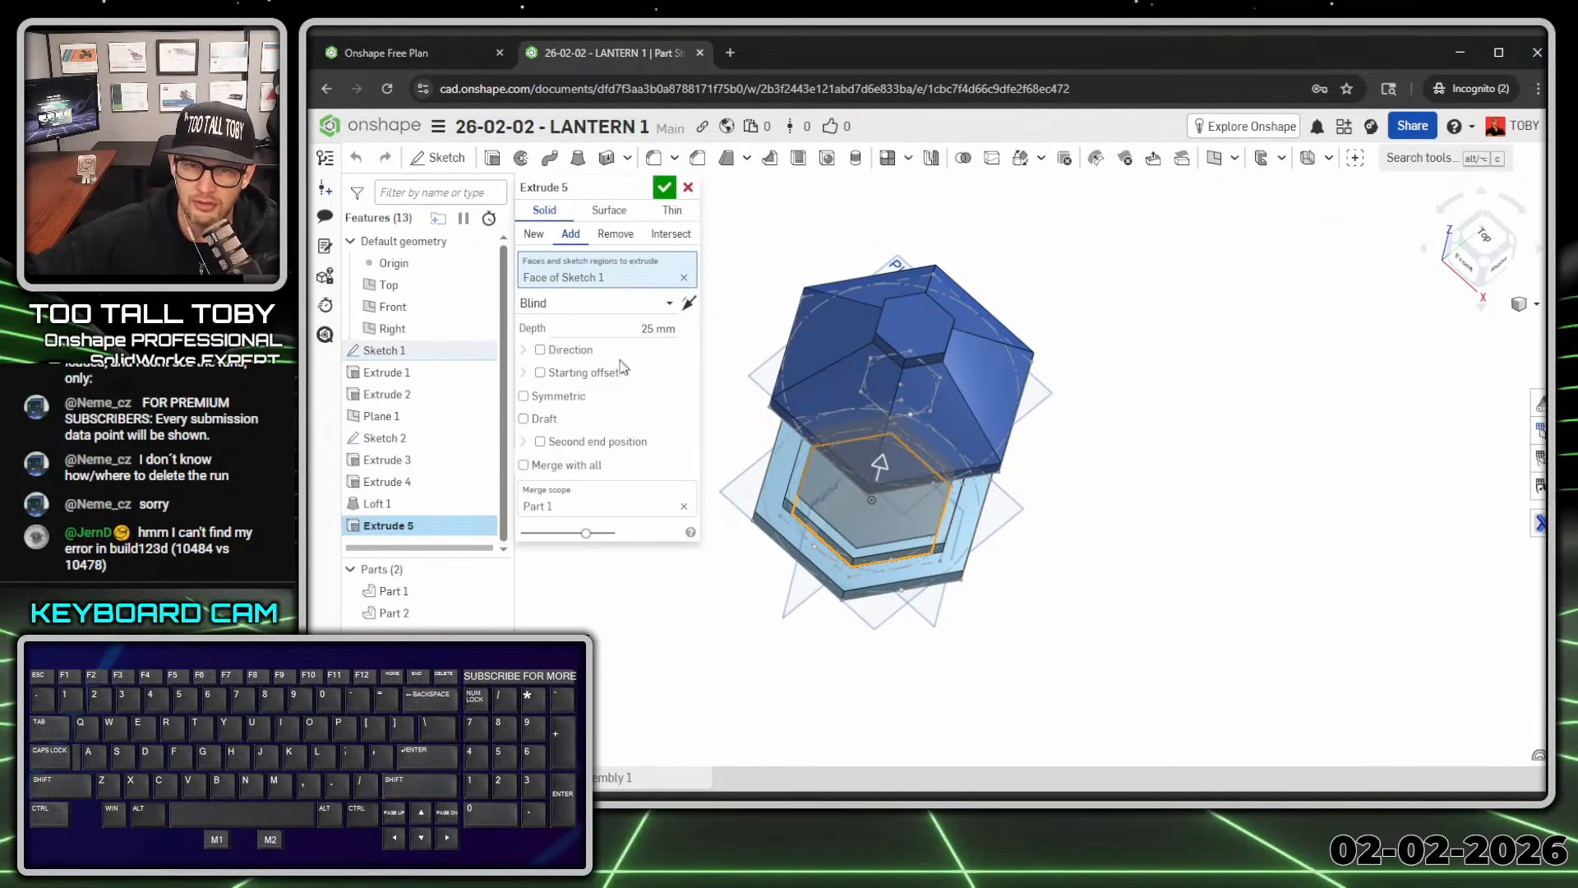
{"action": "left_click", "coordinate": [585, 374]}
{"action": "left_click", "coordinate": [585, 395]}
{"action": "left_click", "coordinate": [585, 448]}
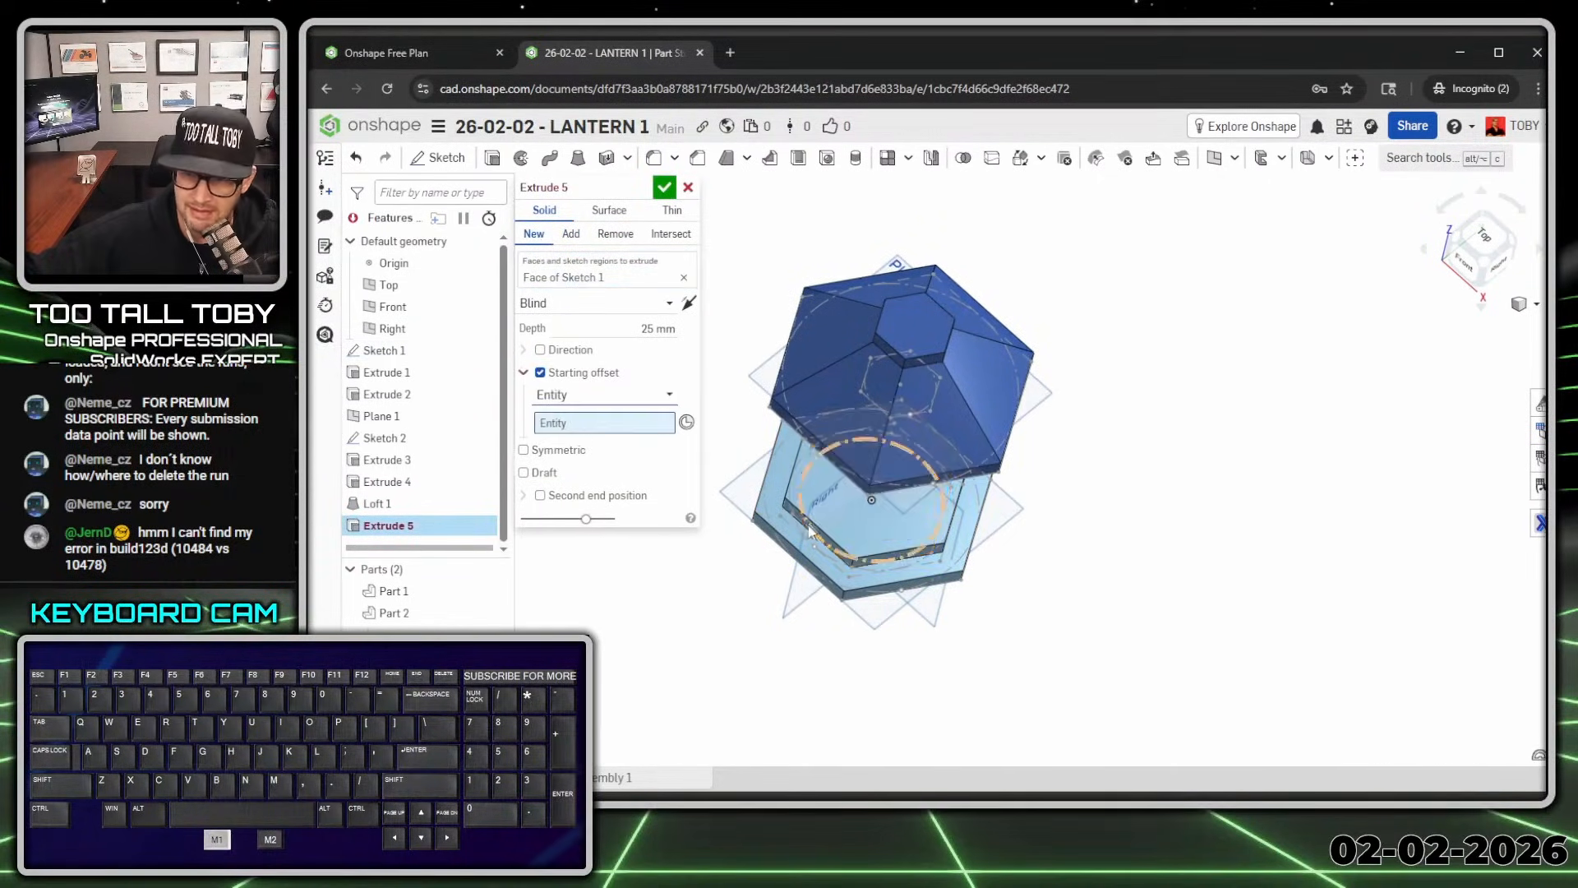
{"action": "left_click", "coordinate": [824, 508]}
Step: End the extrusion up to the roof's underside face with an 8 deg draft
{"action": "key", "text": "shift+7"}
{"action": "scroll", "coordinate": [830, 483], "scroll_direction": "up", "scroll_amount": 2}
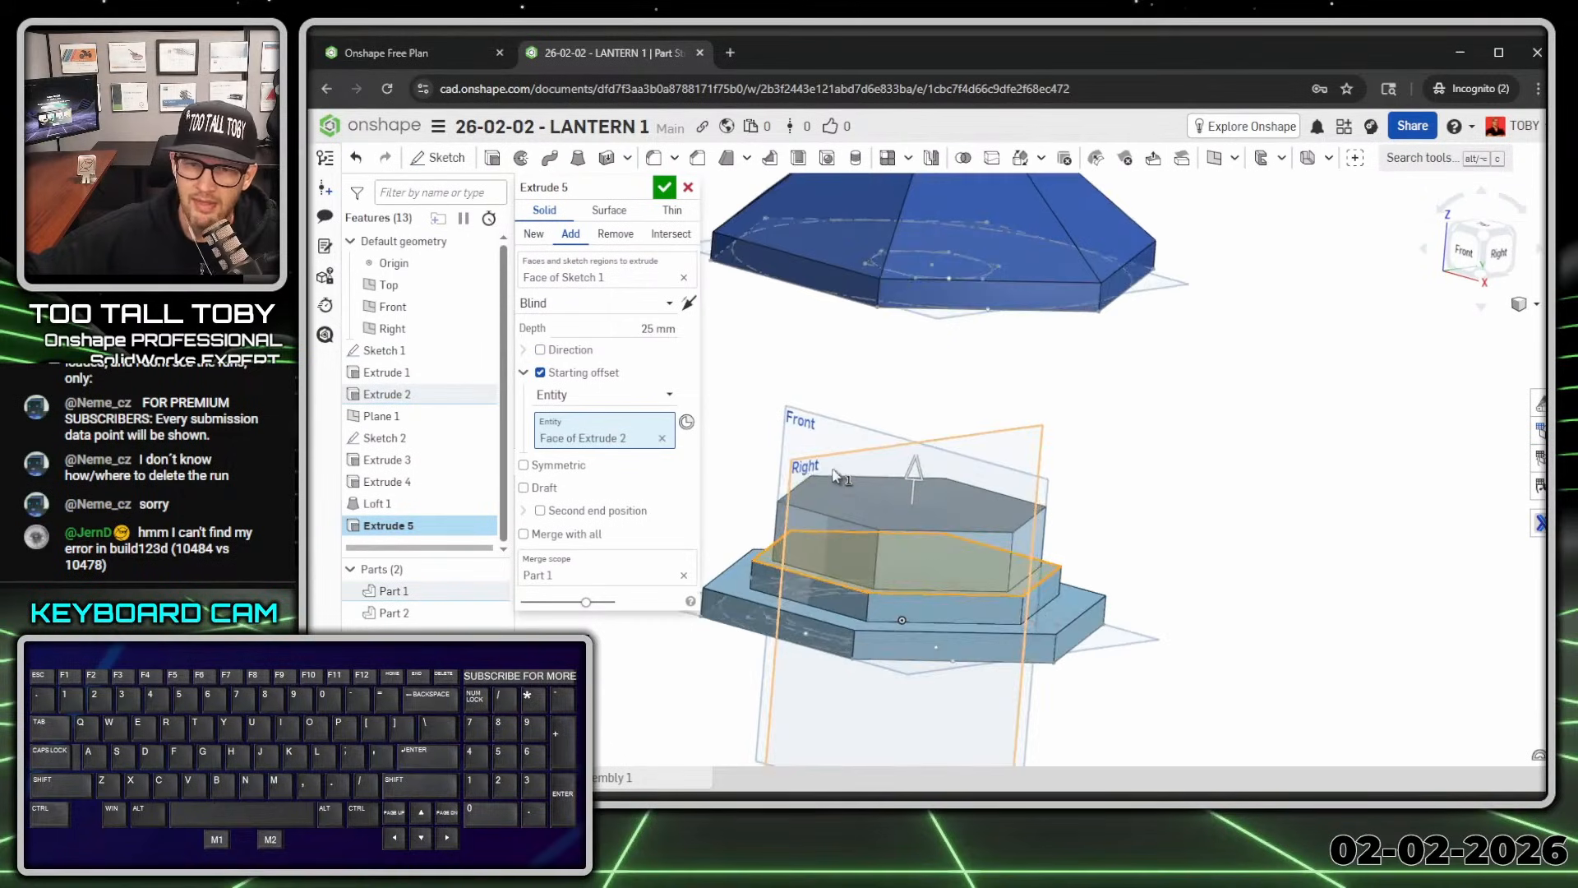
{"action": "left_click", "coordinate": [592, 302]}
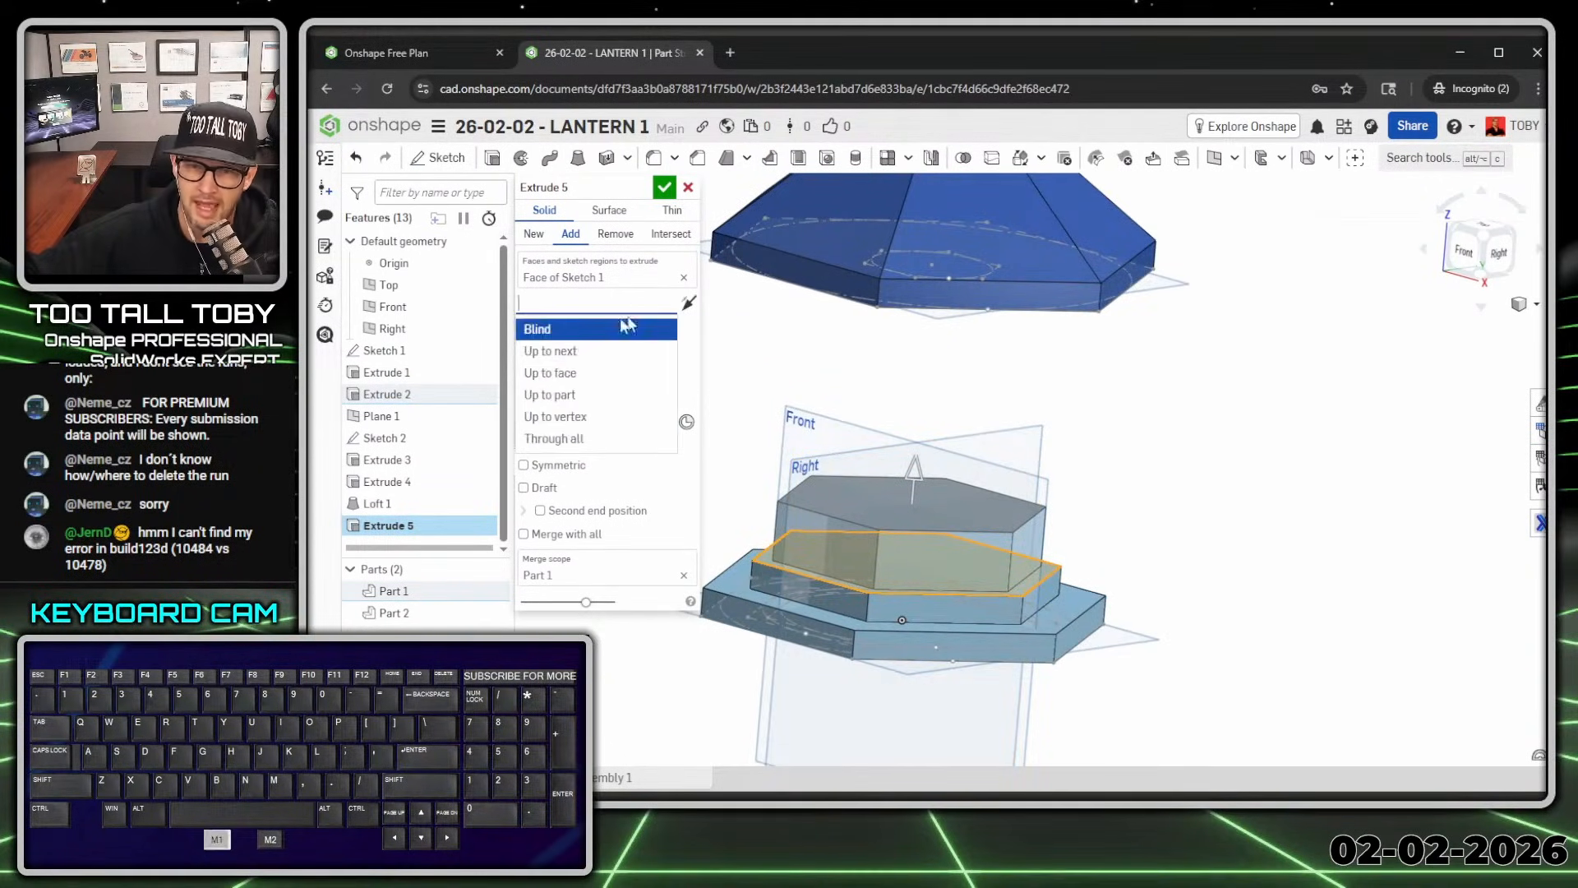
{"action": "left_click", "coordinate": [550, 373]}
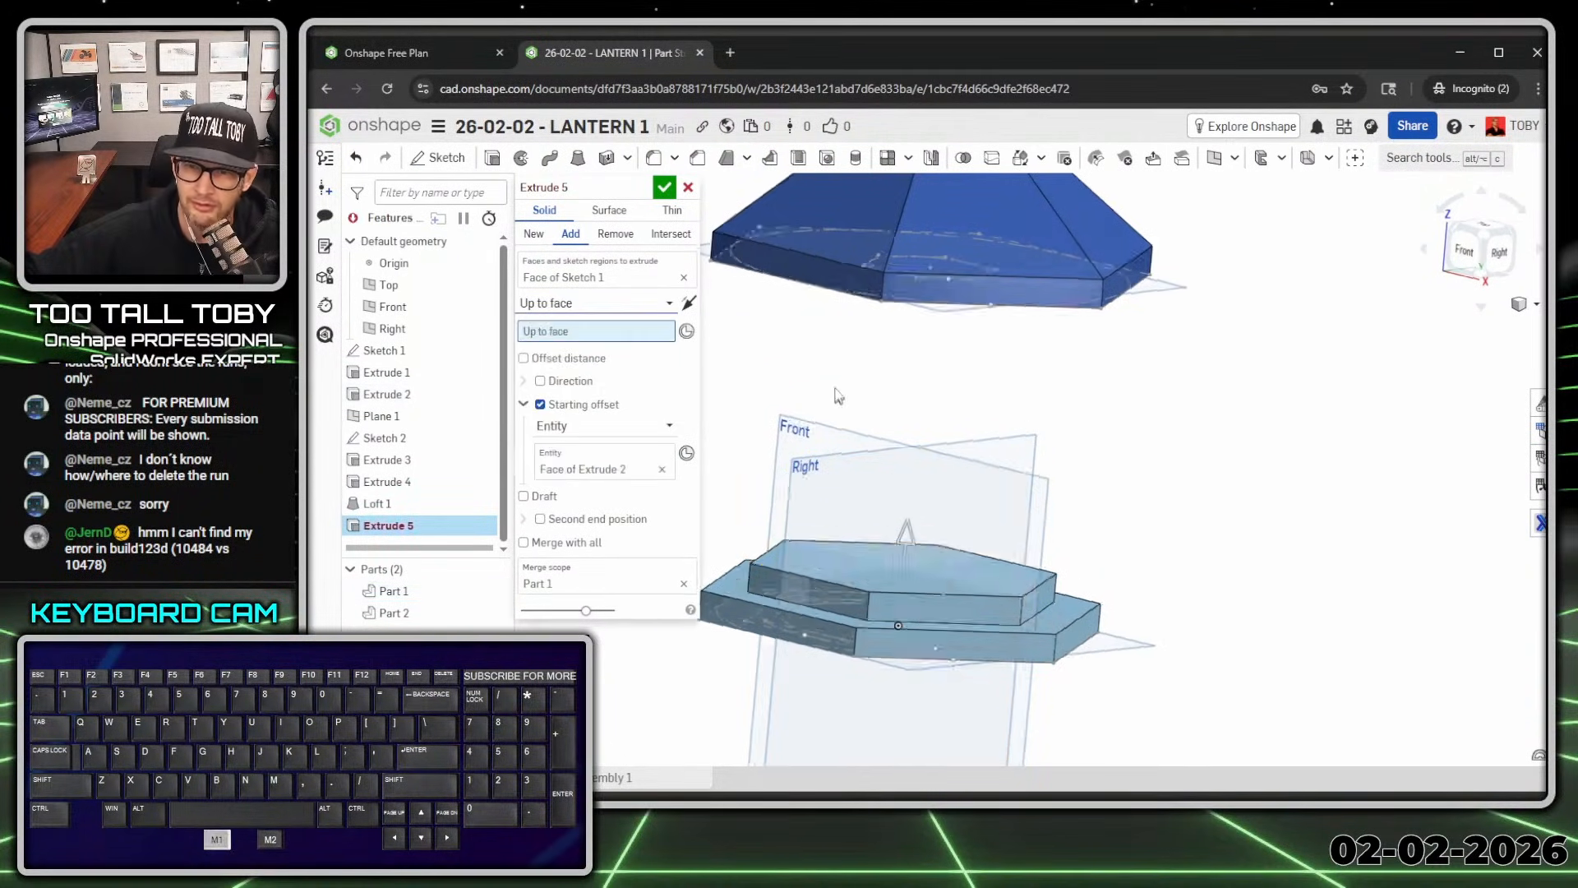
{"action": "right_click_drag", "start_coordinate": [822, 411], "coordinate": [824, 318]}
{"action": "left_click", "coordinate": [822, 289]}
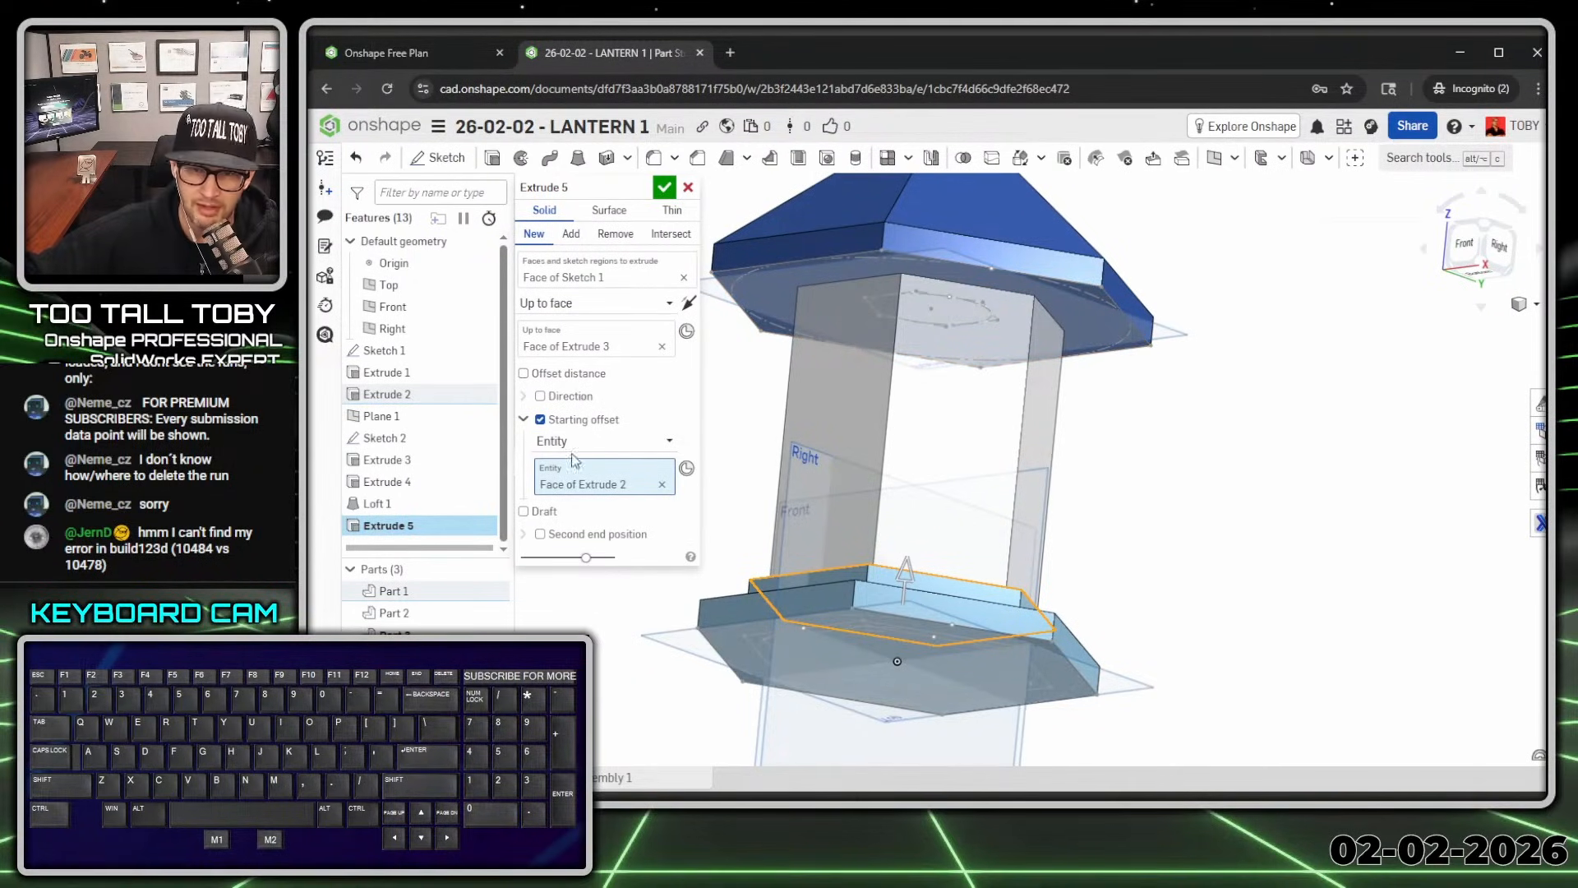
{"action": "left_click", "coordinate": [543, 511]}
{"action": "left_click", "coordinate": [662, 512]}
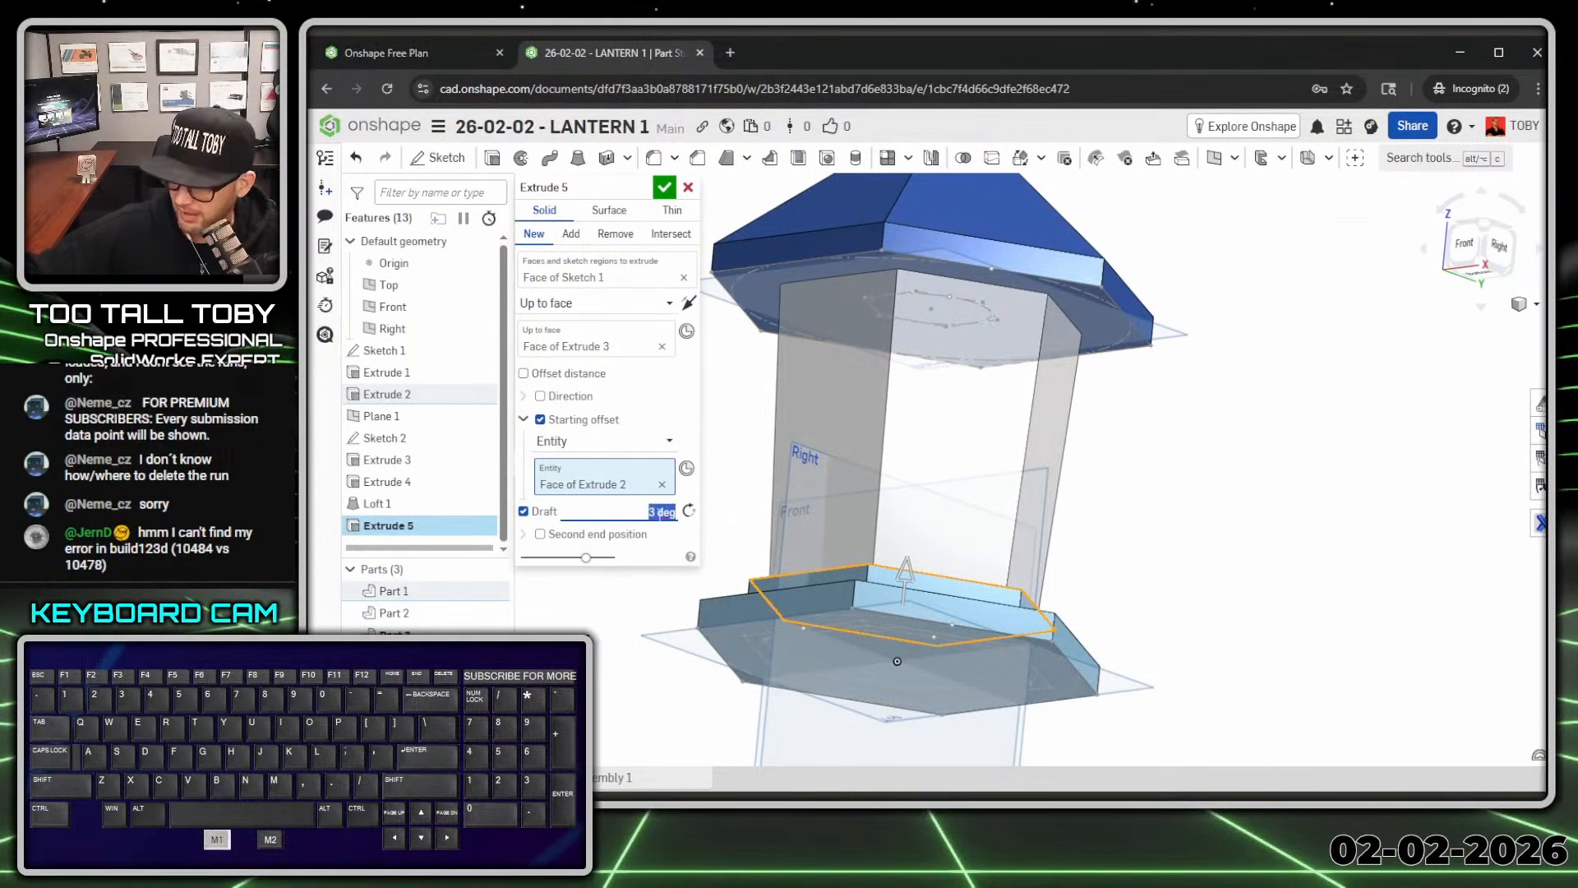
{"action": "type", "text": "8"}
{"action": "key", "text": "Return"}
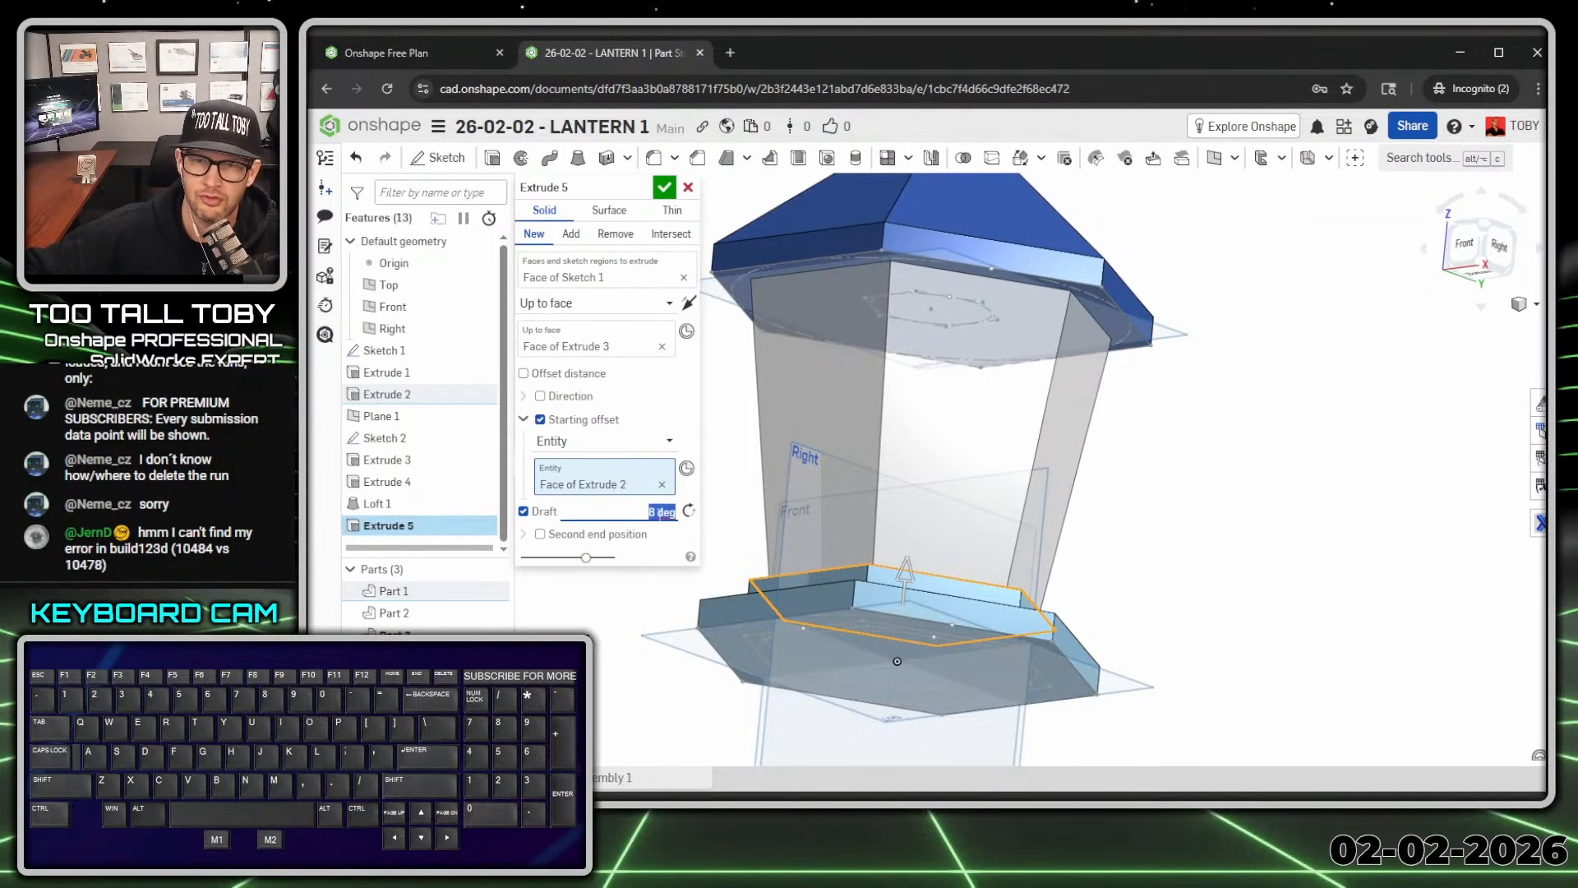
{"action": "key", "text": "Return"}
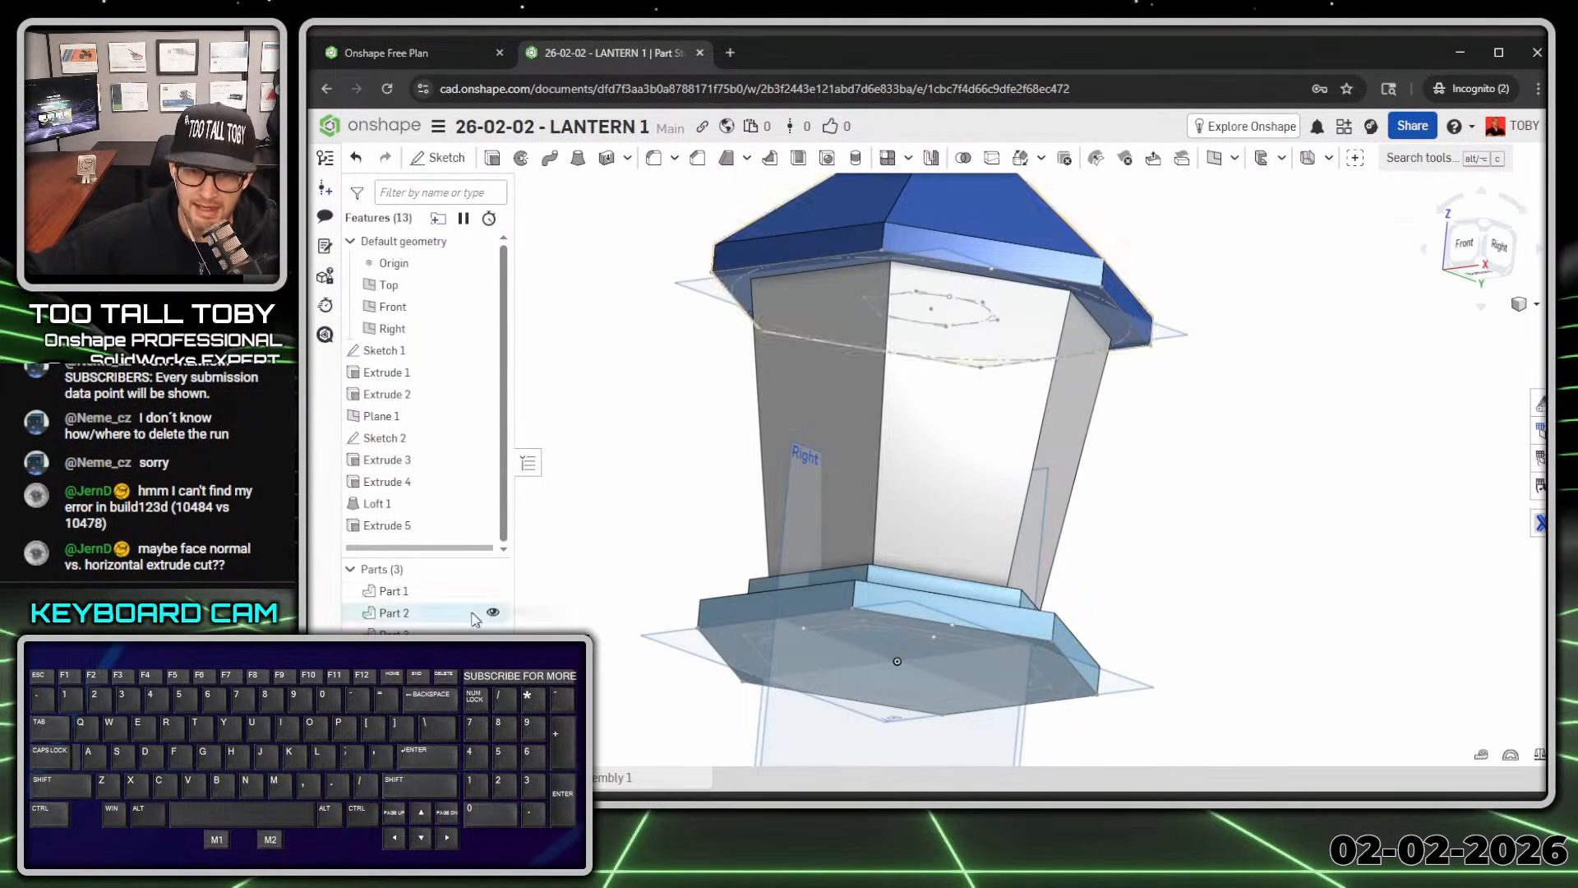
Step: Hide the base and roof parts (Parts 1 and 2)
{"action": "left_click", "coordinate": [494, 590]}
{"action": "left_click", "coordinate": [494, 613]}
{"action": "scroll", "coordinate": [724, 460], "scroll_direction": "down", "scroll_amount": 4}
{"action": "right_click_drag", "start_coordinate": [822, 419], "coordinate": [851, 568]}
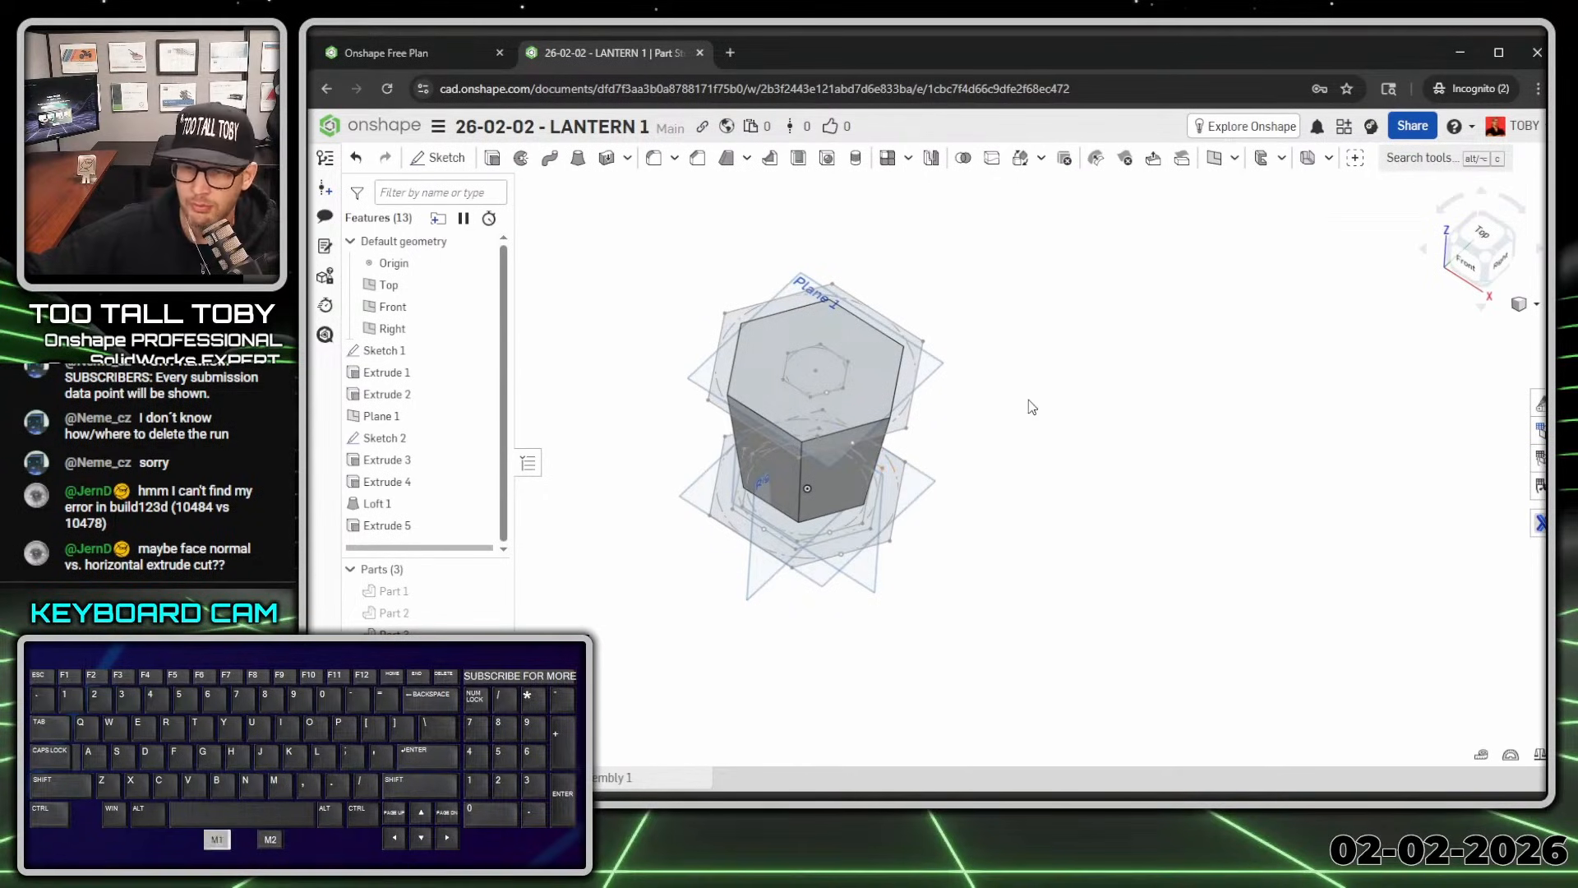
Step: Shell Extrude 5 with 7 mm walls, removing its top and bottom faces
{"action": "left_click", "coordinate": [798, 158]}
{"action": "left_click", "coordinate": [772, 380]}
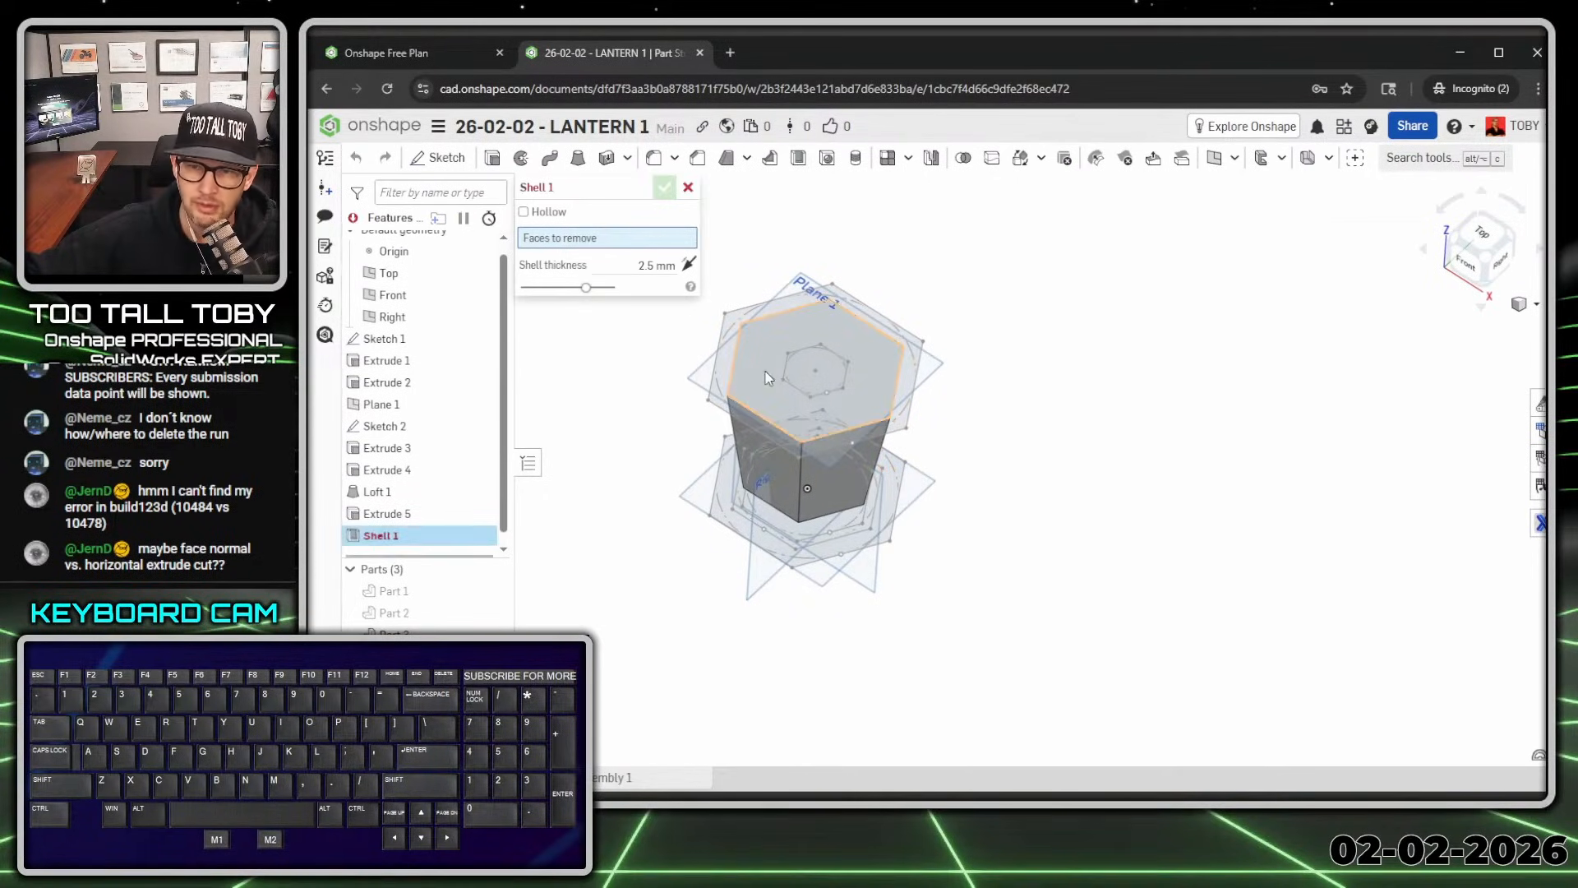
{"action": "right_click_drag", "start_coordinate": [795, 425], "coordinate": [799, 519]}
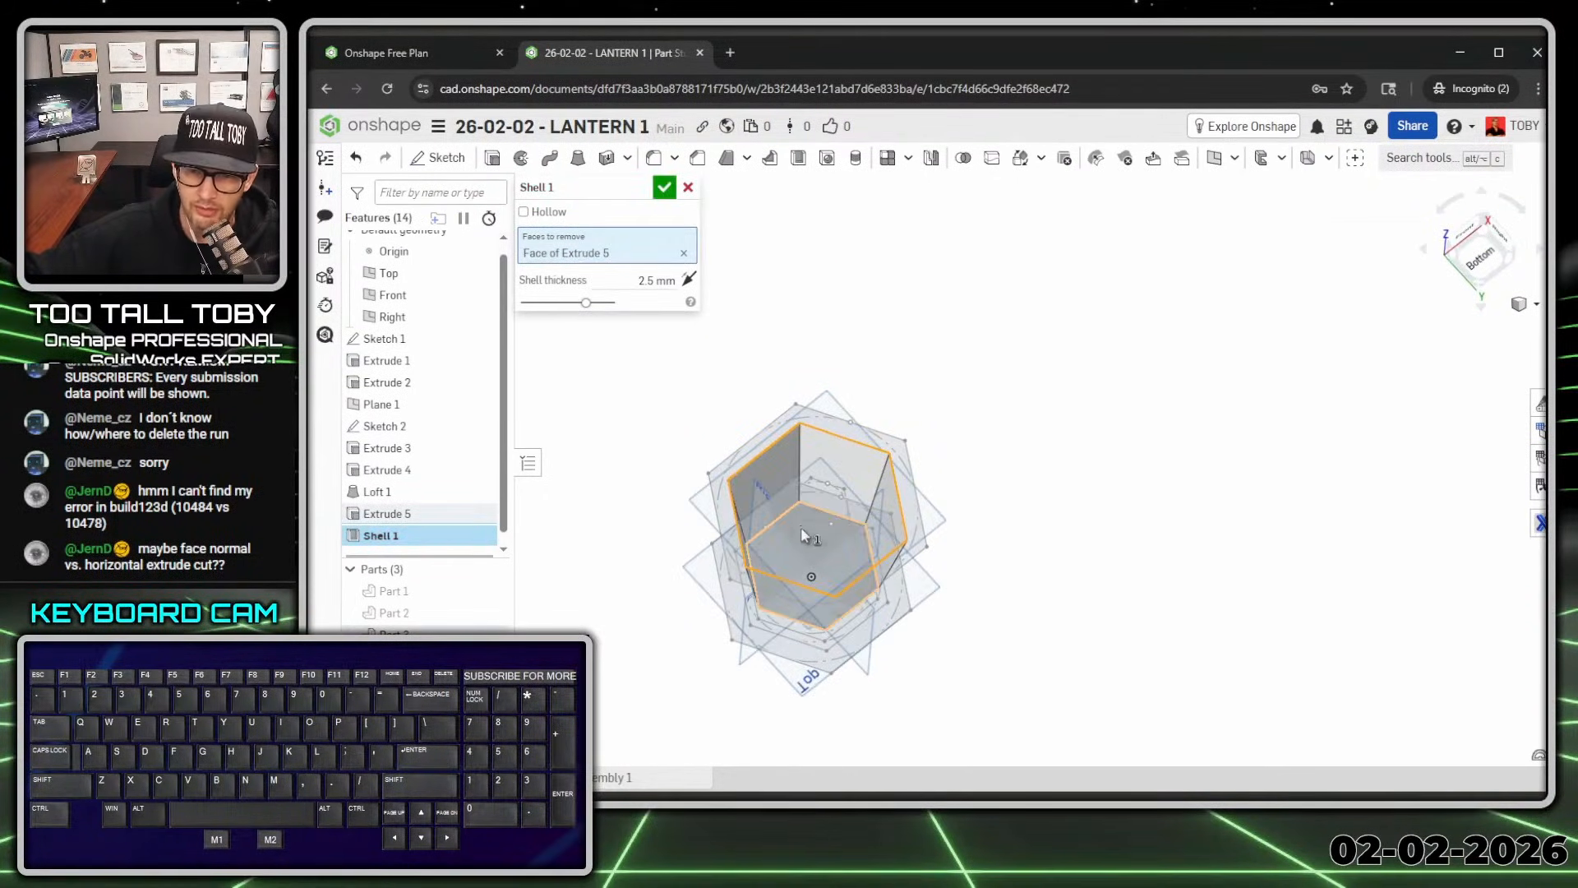
{"action": "left_click", "coordinate": [801, 526]}
{"action": "left_click", "coordinate": [657, 301]}
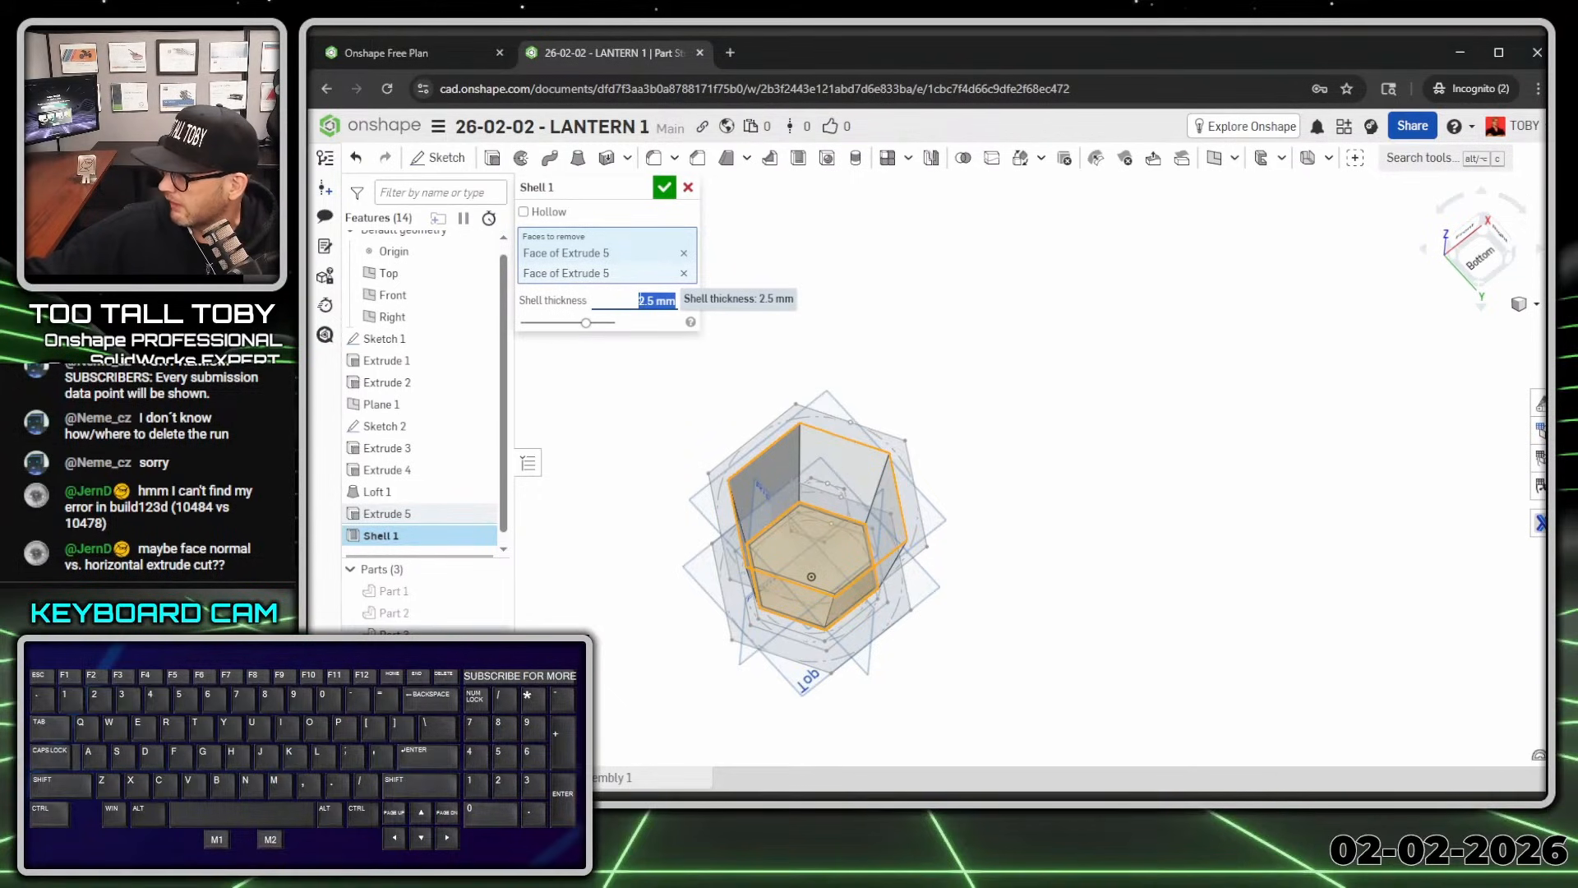
{"action": "type", "text": "7"}
{"action": "key", "text": "Return"}
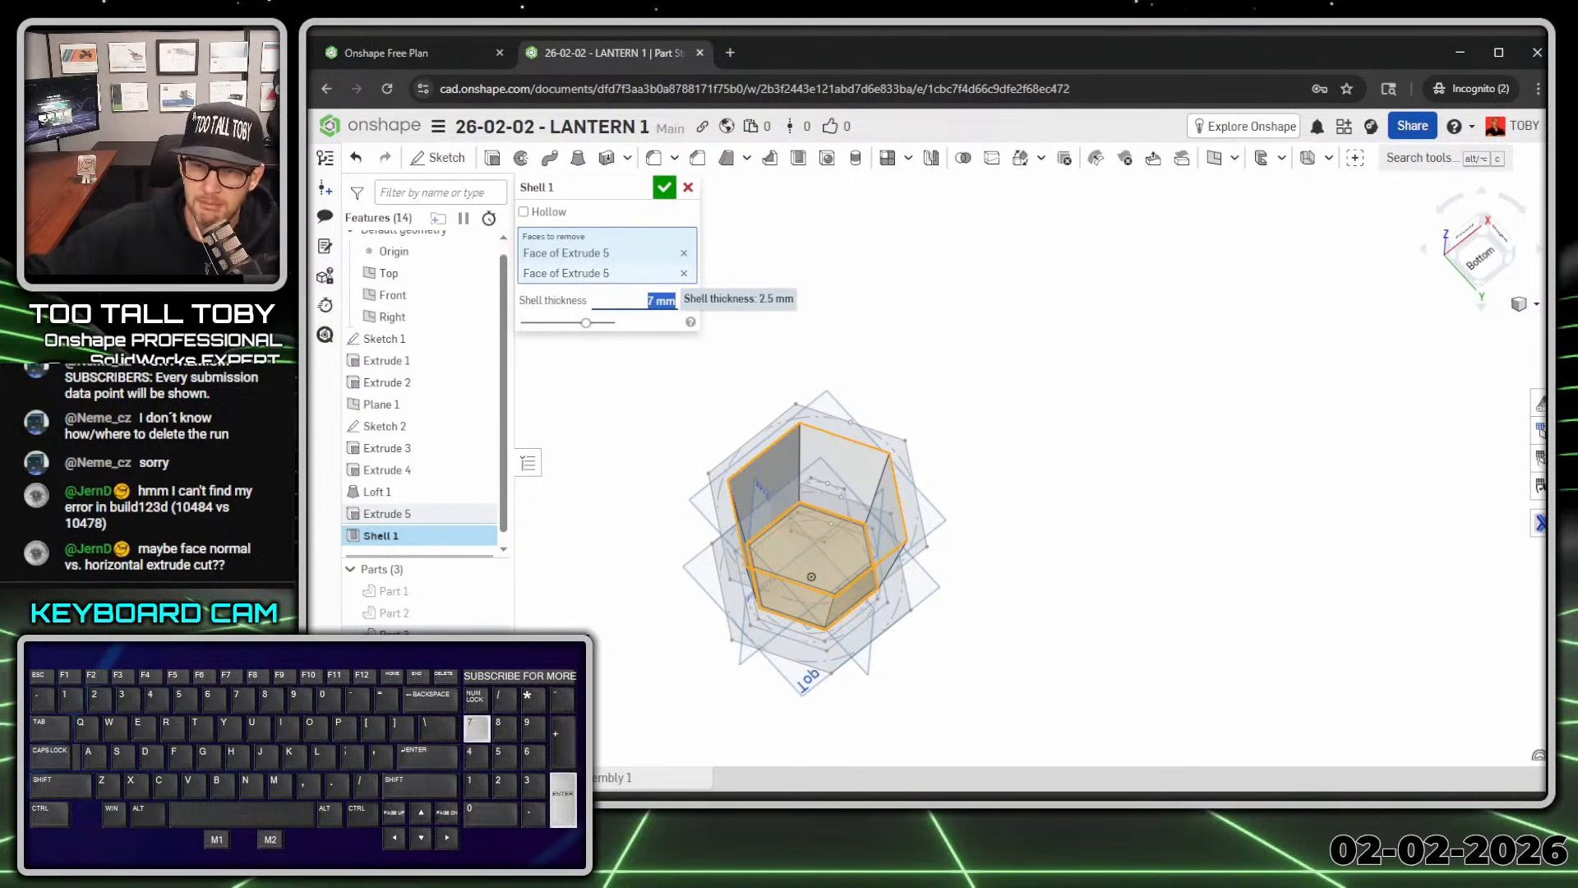
{"action": "key", "text": "Return"}
{"action": "right_click_drag", "start_coordinate": [992, 472], "coordinate": [1013, 598]}
{"action": "key", "text": "shift+1"}
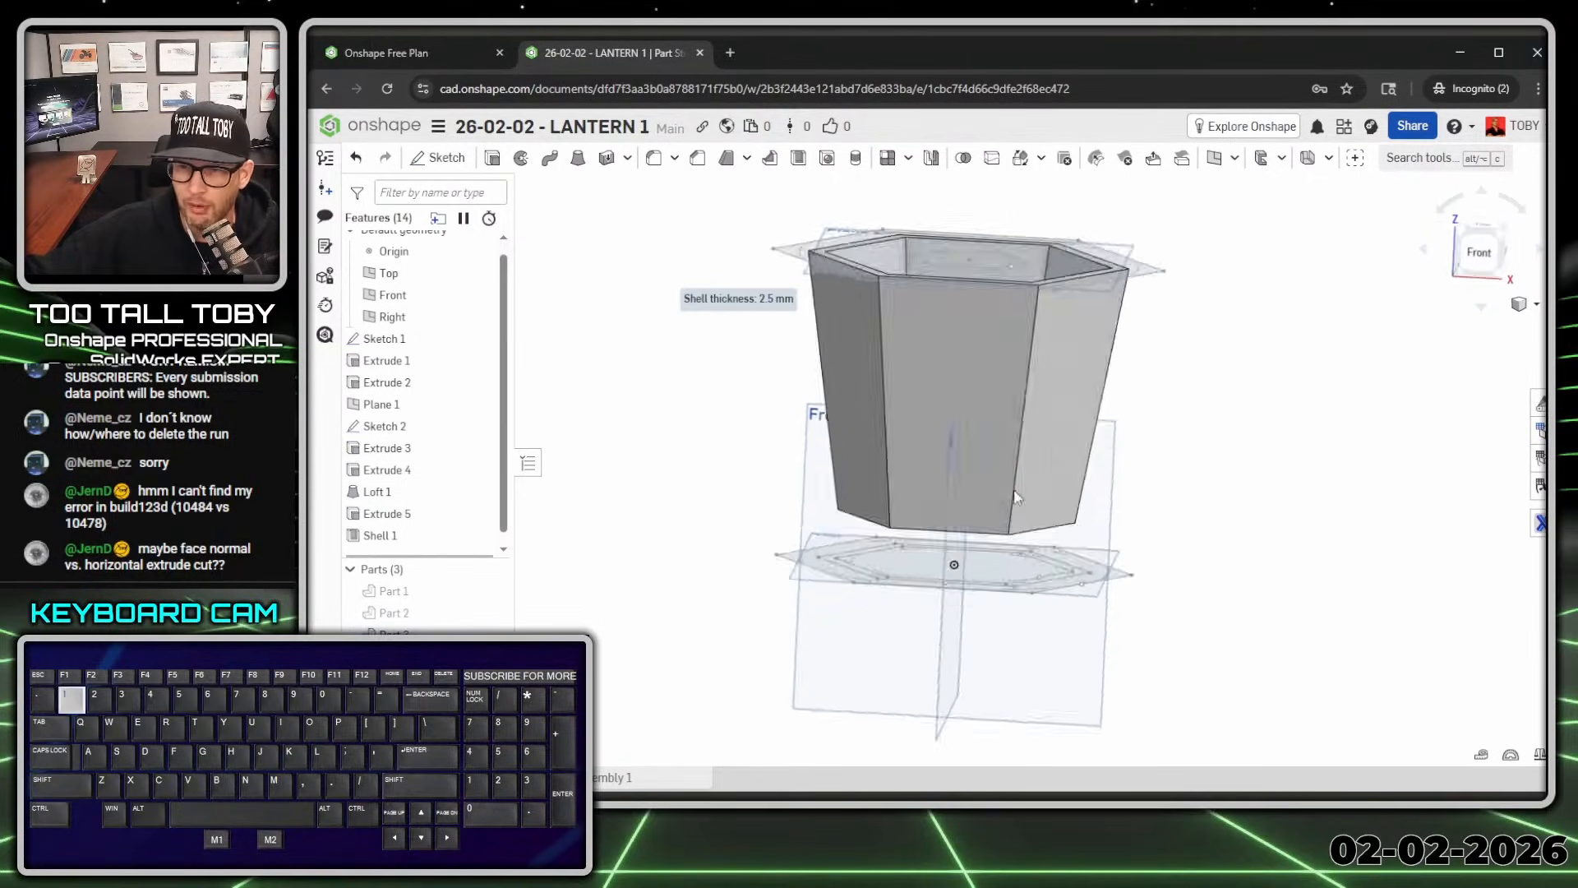
Step: Sketch on the cage's middle front face, offsetting its edges 5 mm inward
{"action": "left_click", "coordinate": [1013, 258]}
{"action": "key", "text": "s"}
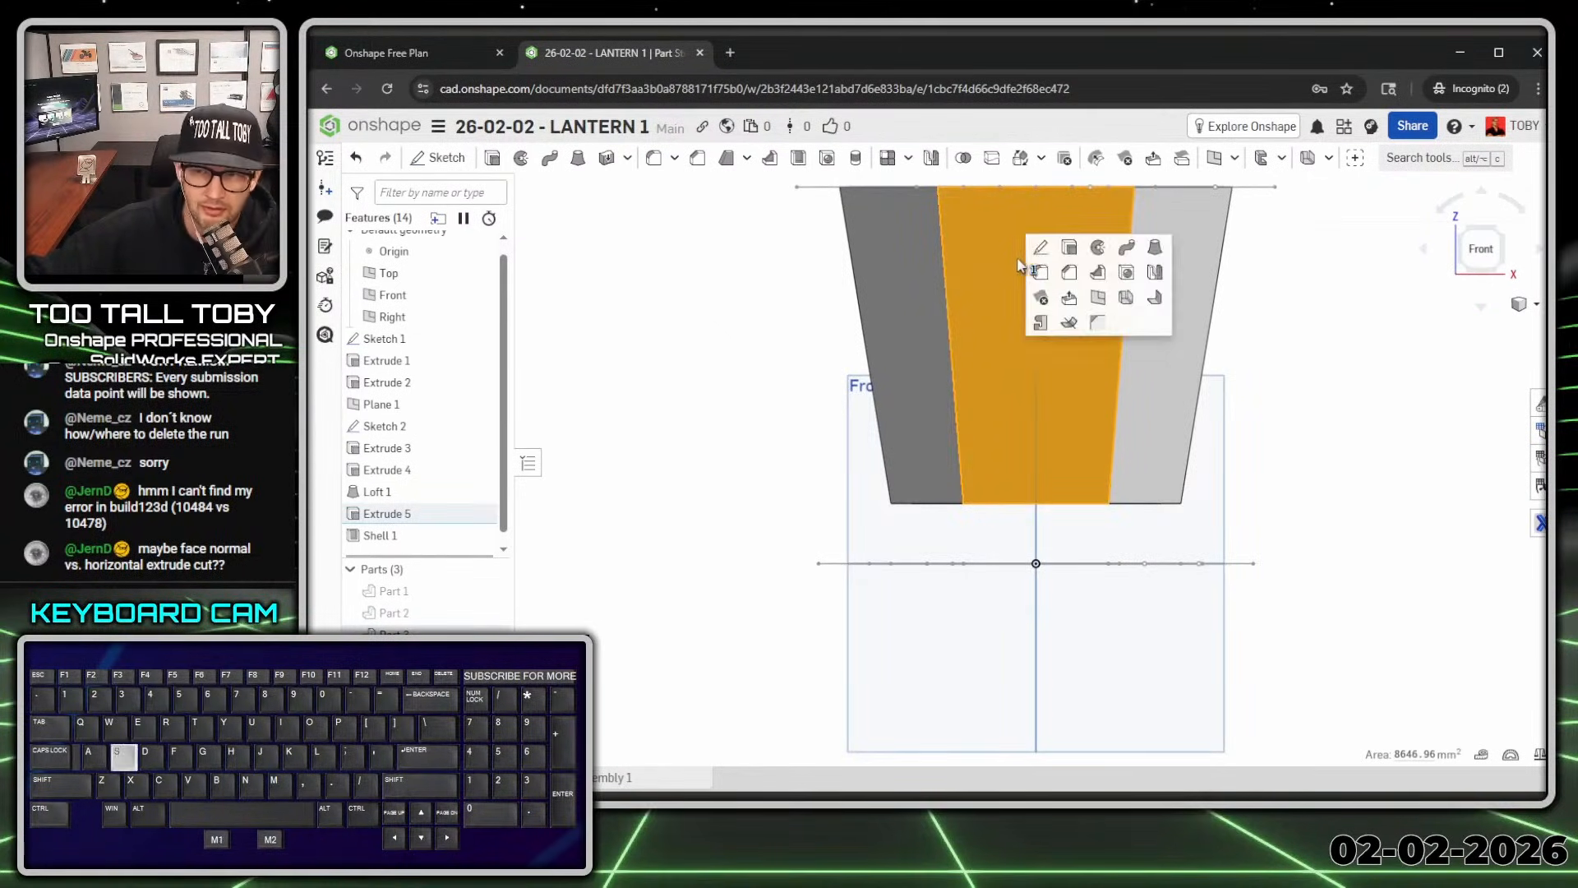
{"action": "left_click", "coordinate": [1041, 251]}
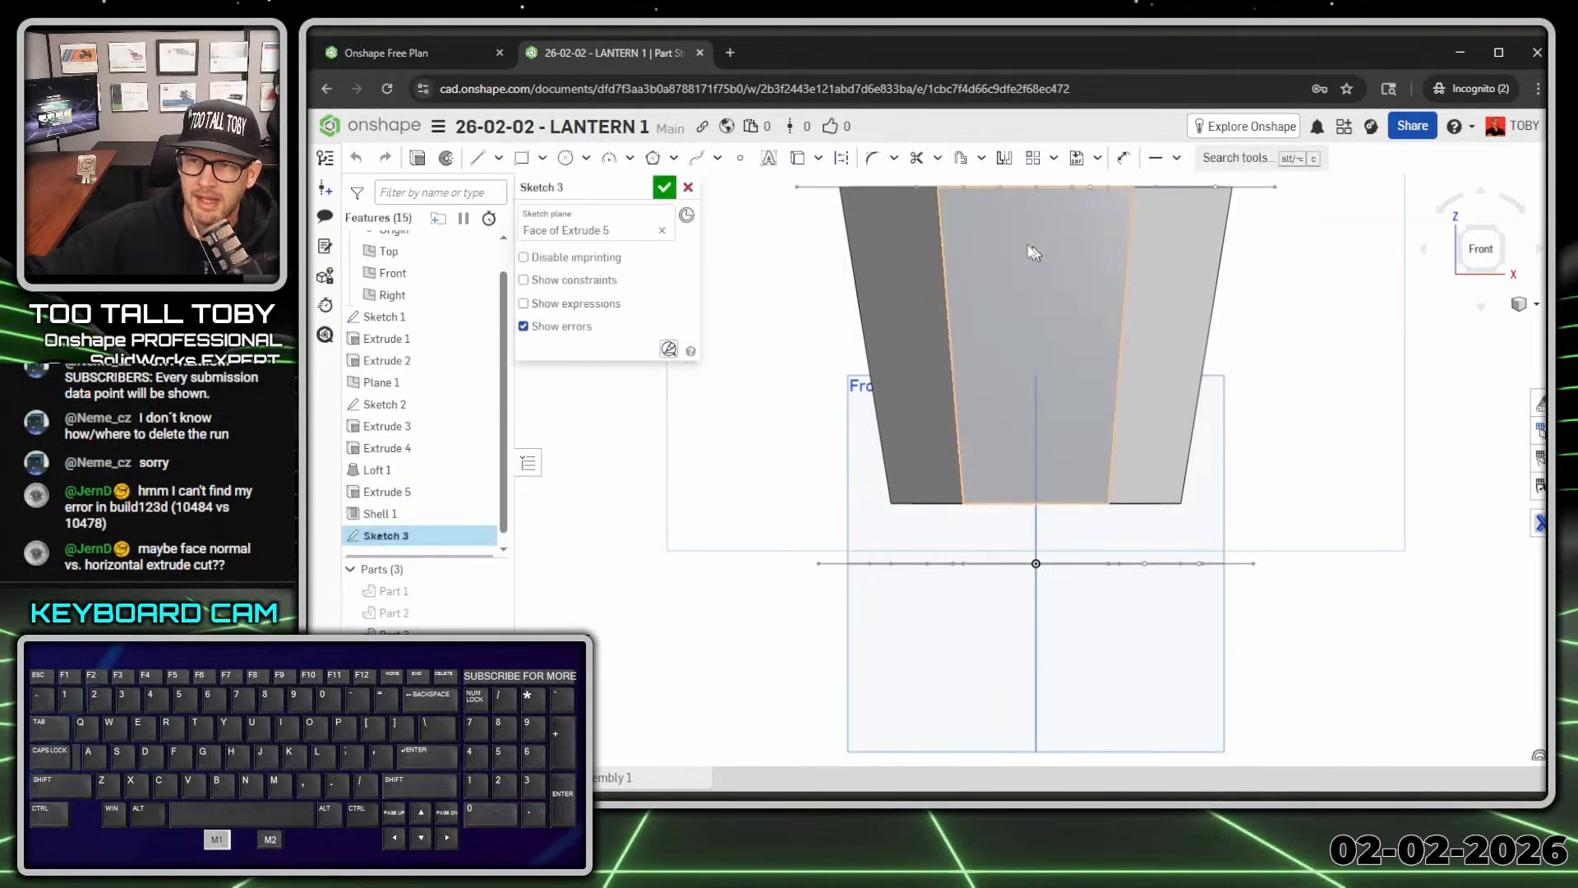
{"action": "left_click", "coordinate": [961, 159]}
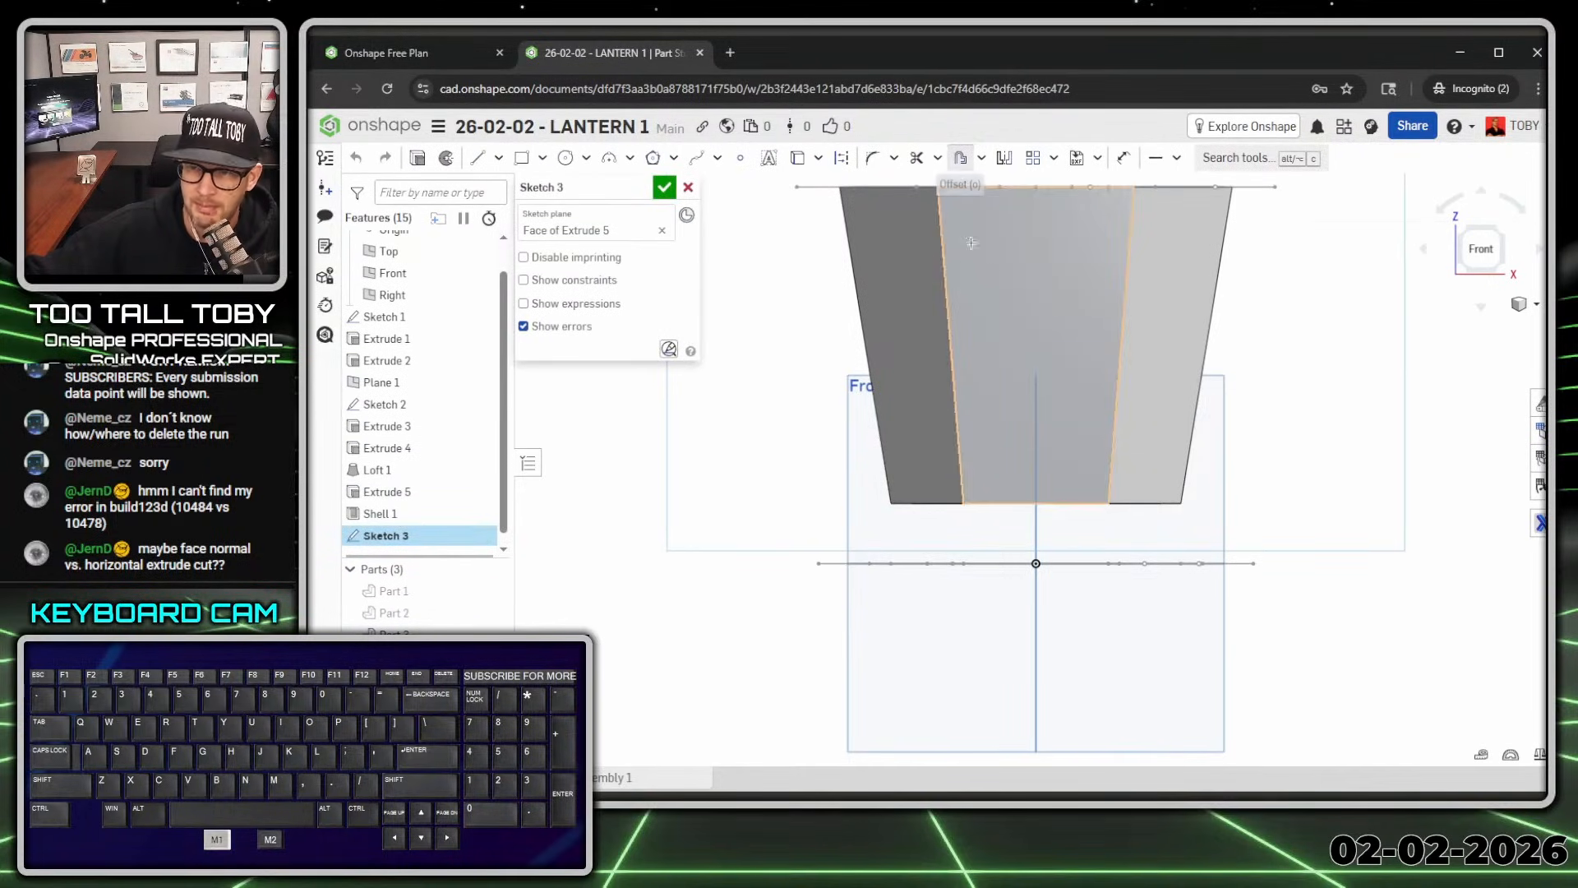
{"action": "left_click", "coordinate": [1029, 253]}
{"action": "scroll", "coordinate": [1038, 262], "scroll_direction": "down", "scroll_amount": 2}
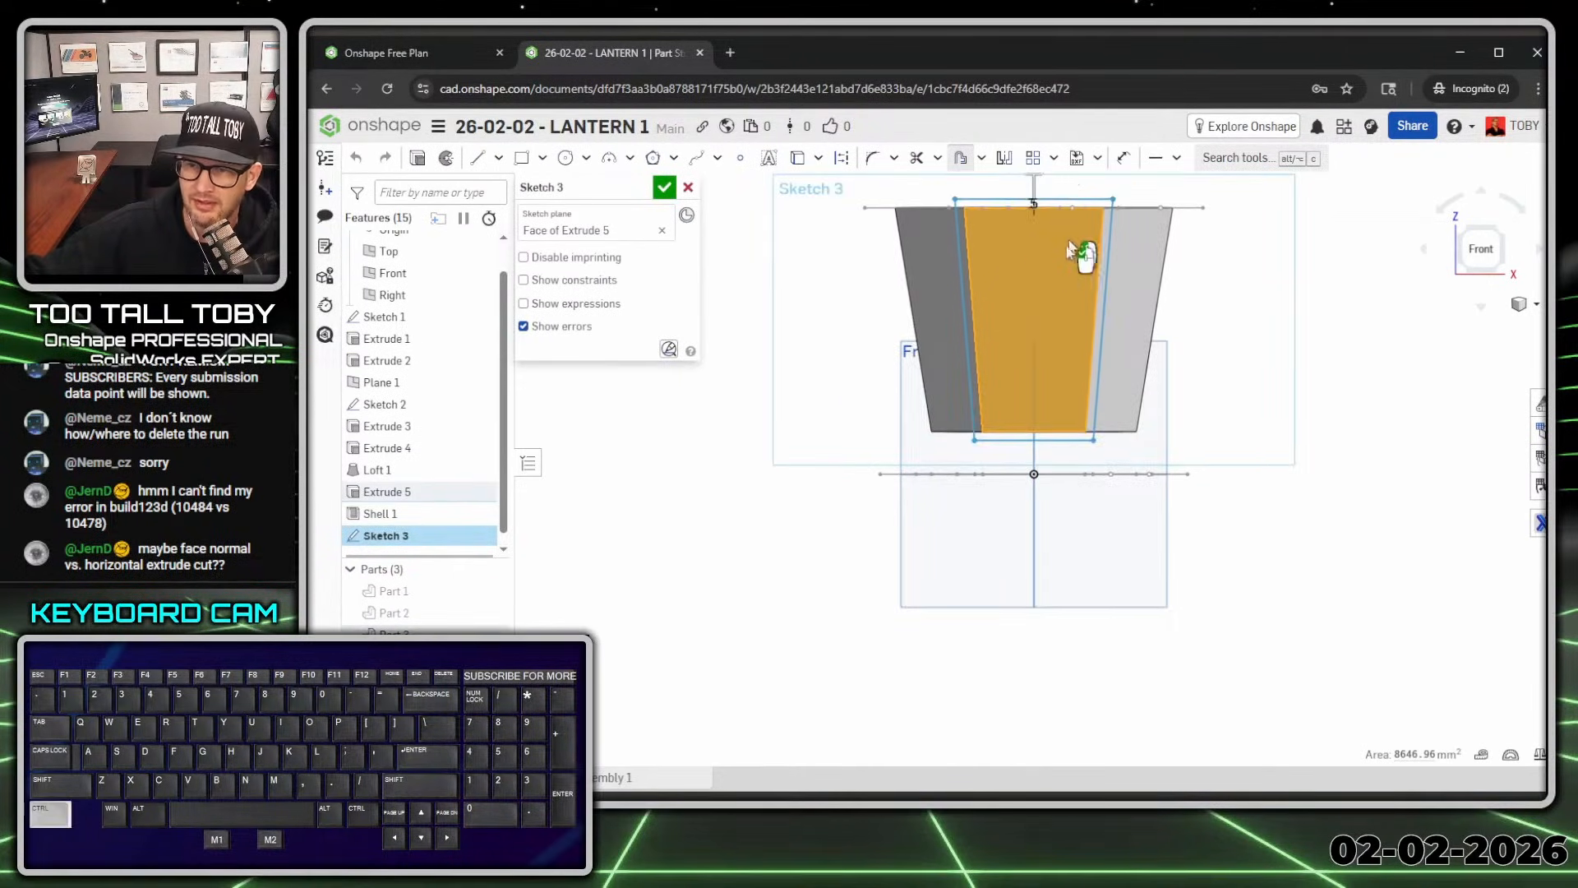
{"action": "scroll", "coordinate": [1093, 282], "scroll_direction": "up", "scroll_amount": 3}
{"action": "left_click", "coordinate": [995, 238]}
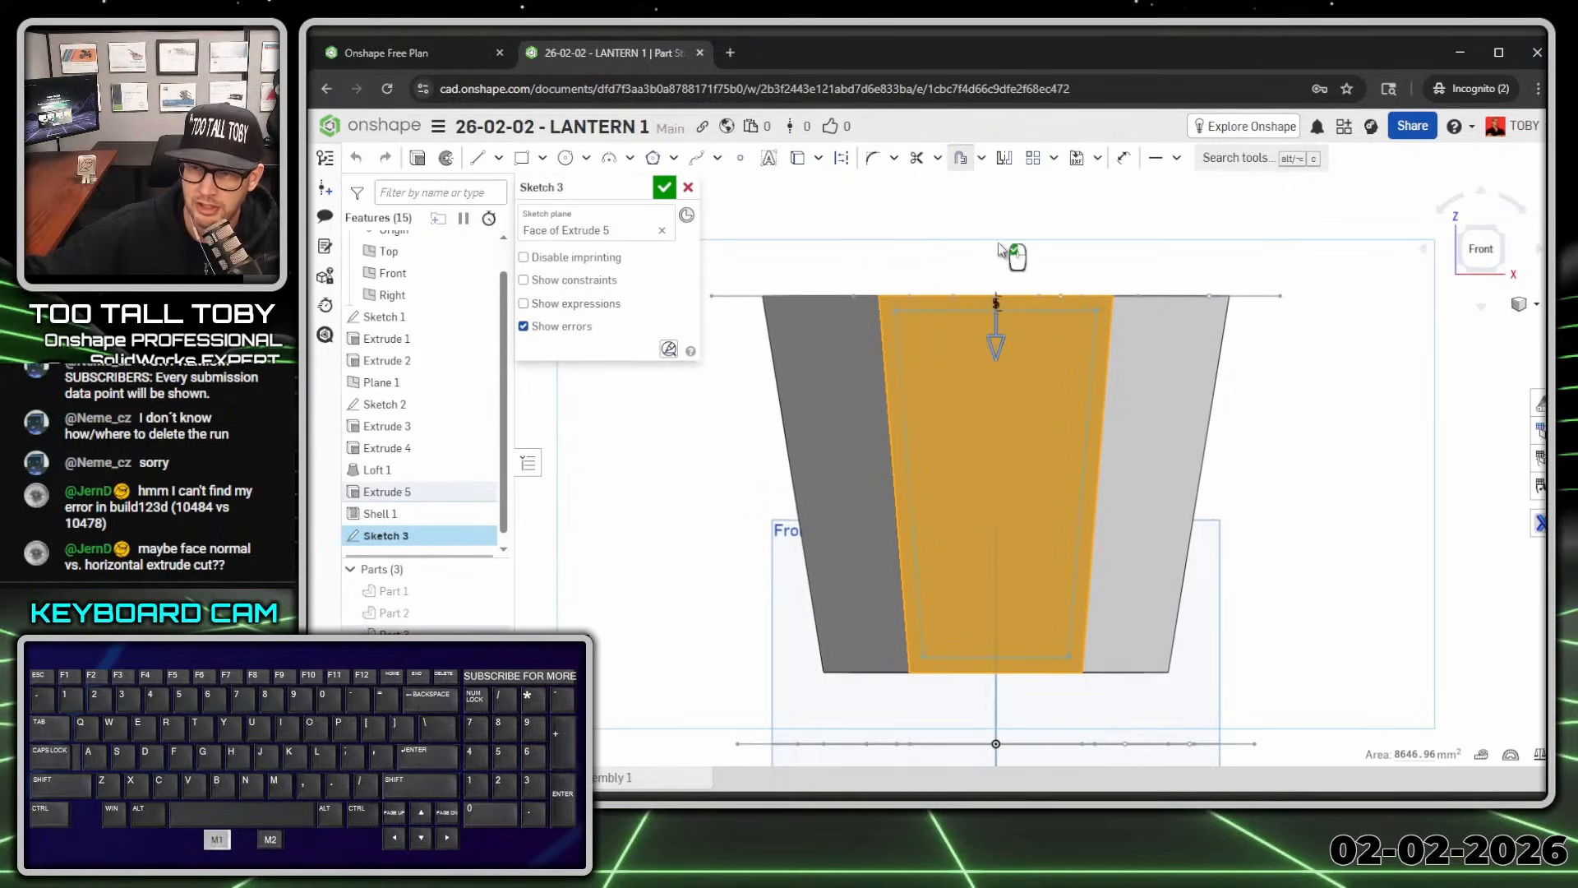
{"action": "left_click", "coordinate": [997, 347]}
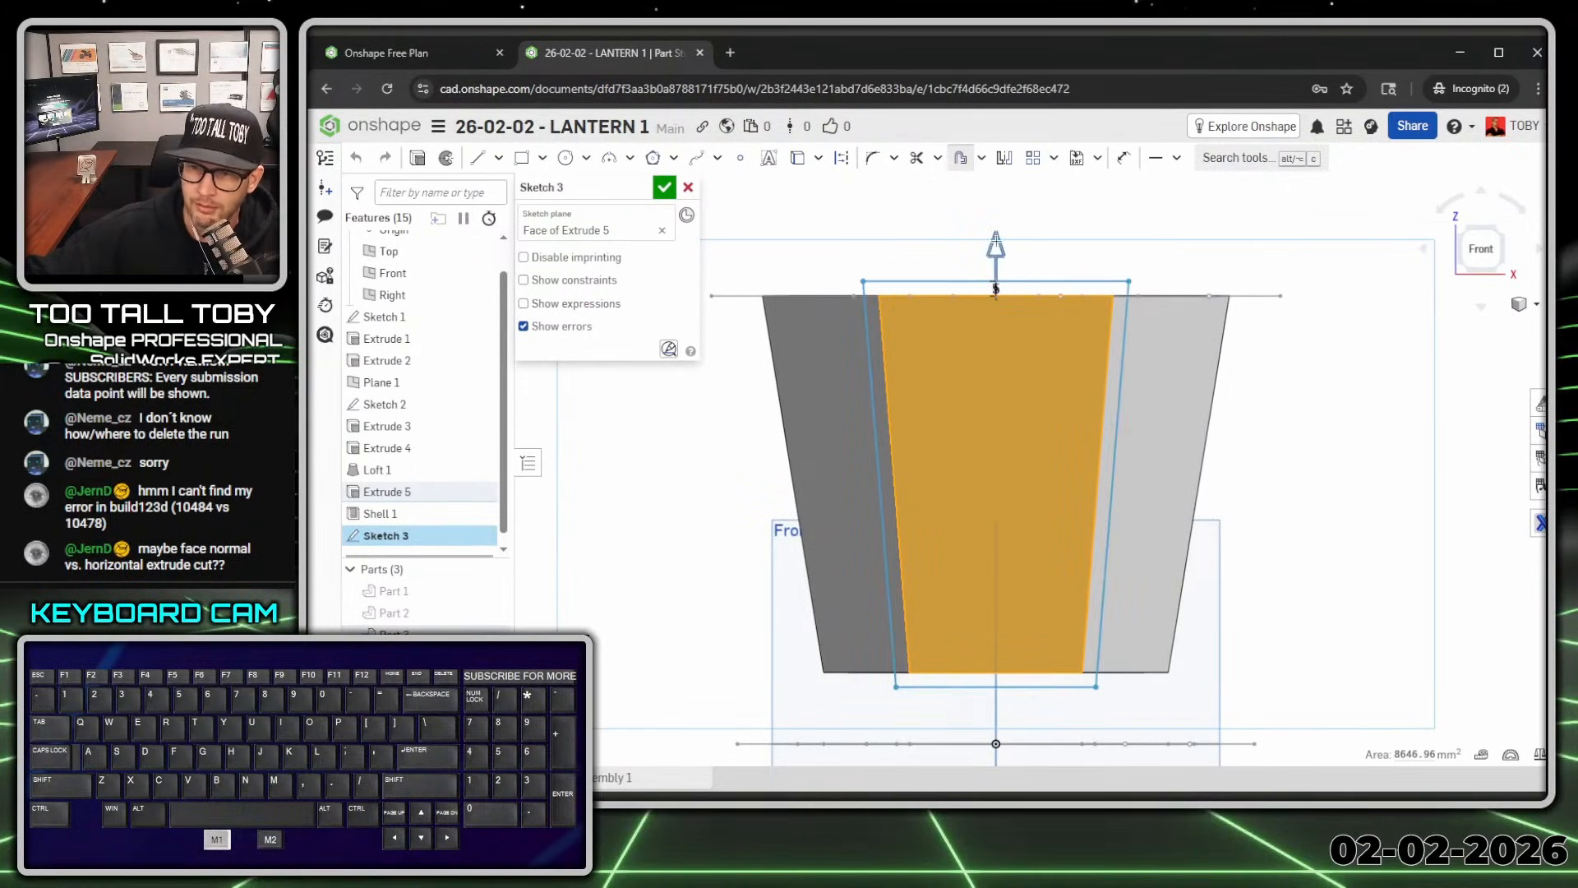
{"action": "left_click", "coordinate": [996, 245]}
{"action": "left_click", "coordinate": [1082, 212]}
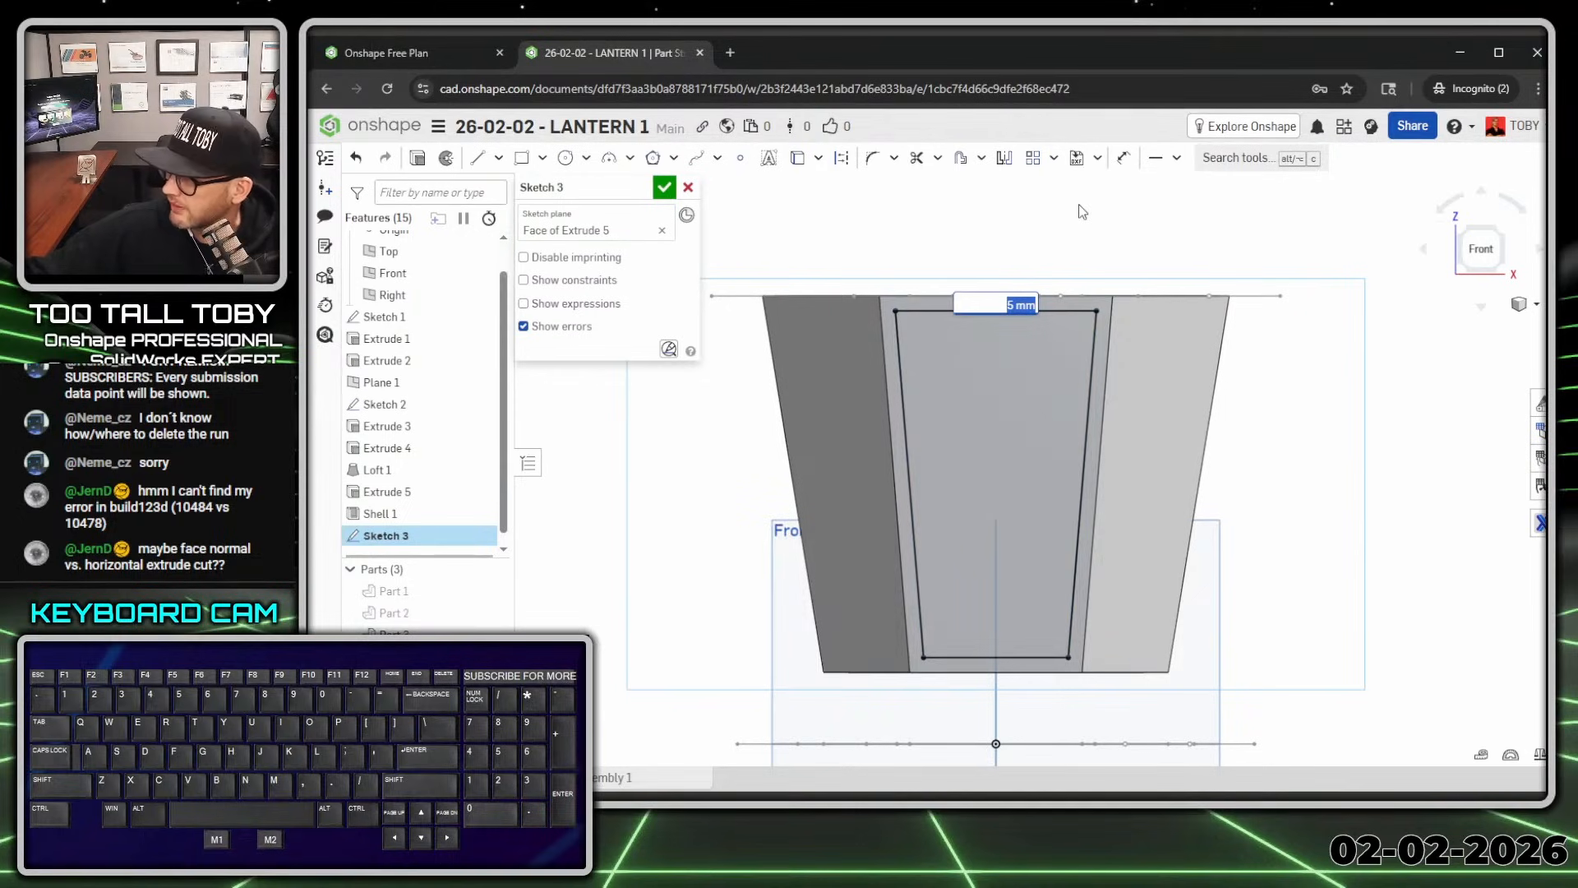
{"action": "key", "text": "Return"}
Step: Extrude the inset outline as a 12 mm deep Remove cut to form the window
{"action": "key", "text": "s"}
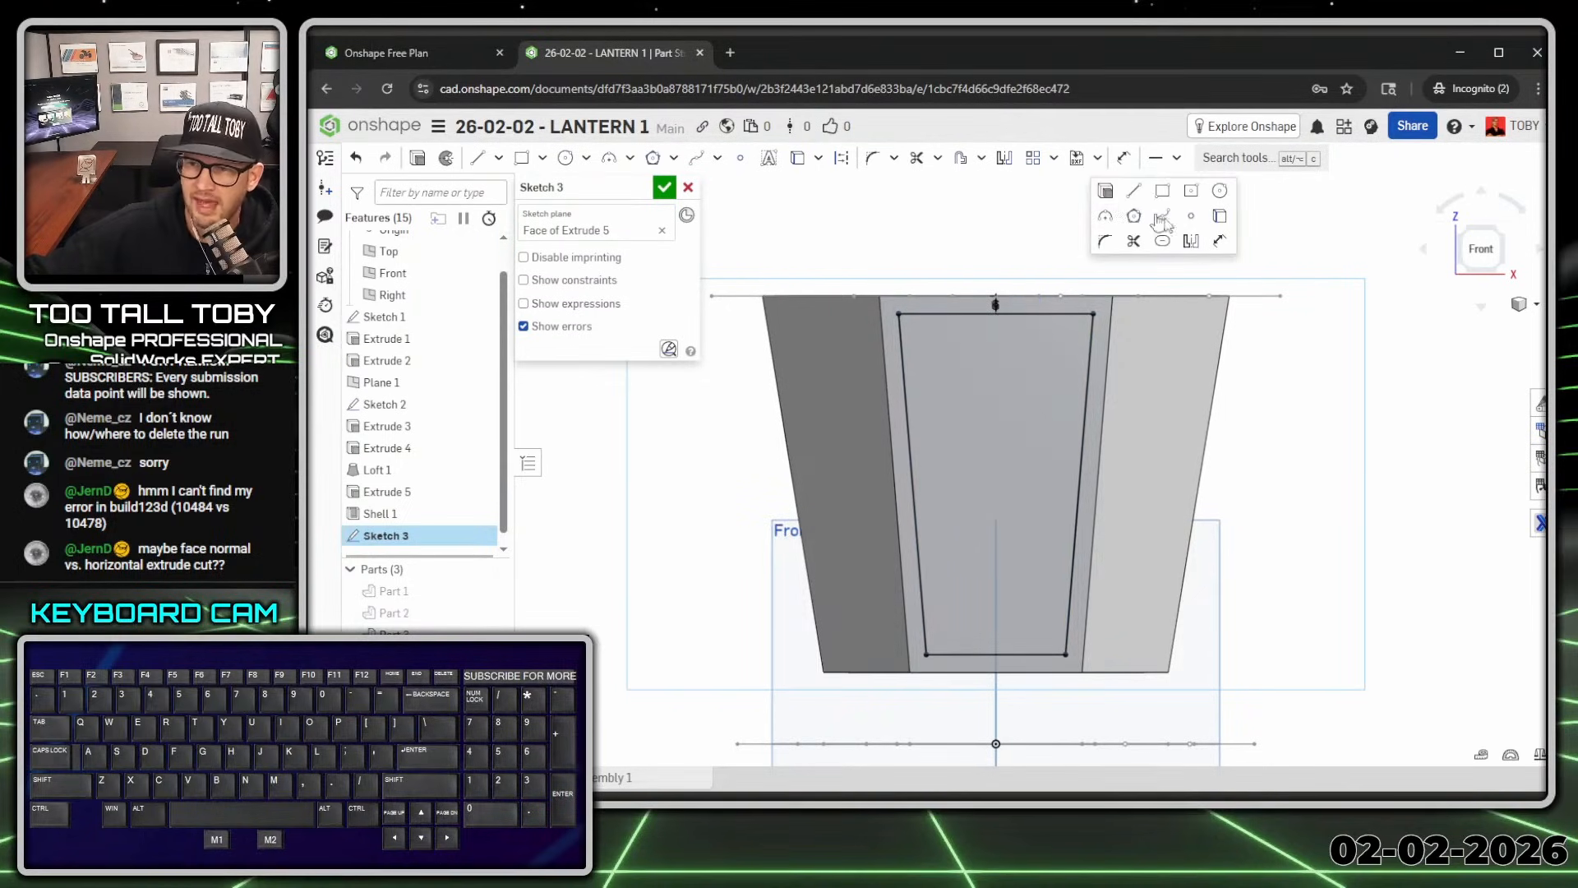
{"action": "left_click", "coordinate": [1106, 191]}
{"action": "left_click", "coordinate": [615, 233]}
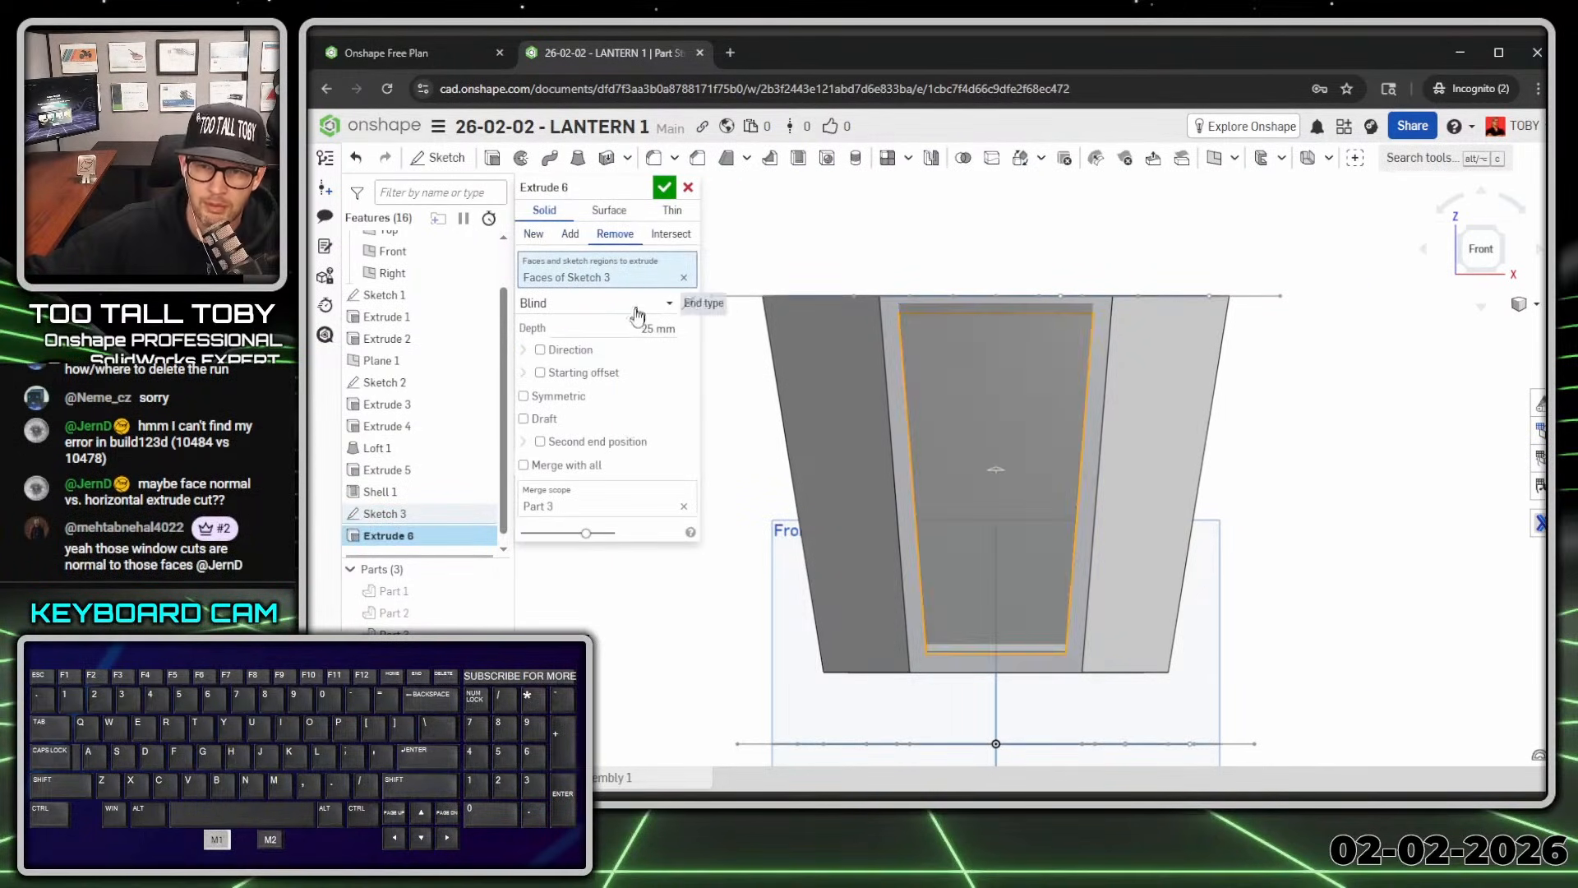
{"action": "left_click", "coordinate": [649, 328]}
{"action": "type", "text": "12"}
{"action": "key", "text": "Return"}
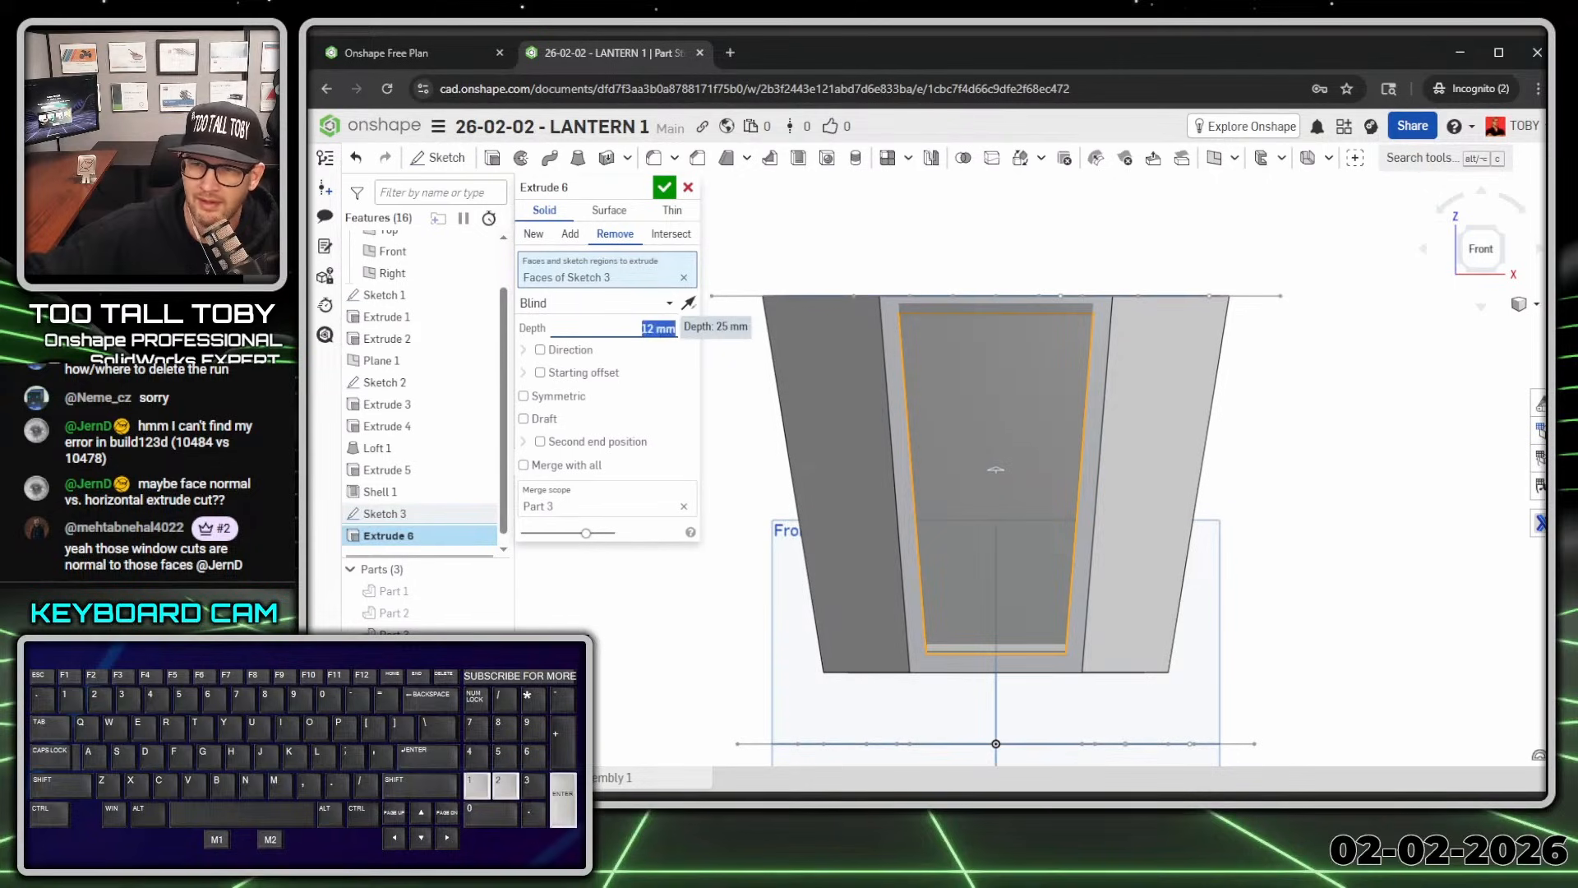
{"action": "key", "text": "Return"}
{"action": "right_click_drag", "start_coordinate": [1238, 540], "coordinate": [1162, 543]}
{"action": "scroll", "coordinate": [1167, 536], "scroll_direction": "down", "scroll_amount": 5}
{"action": "middle_click_drag", "start_coordinate": [1162, 536], "coordinate": [1037, 514]}
{"action": "left_click_drag", "start_coordinate": [1545, 689], "coordinate": [1031, 672]}
Step: Check the cage and height dimensions on the reference drawing, then return to the model
{"action": "key", "text": "alt+1"}
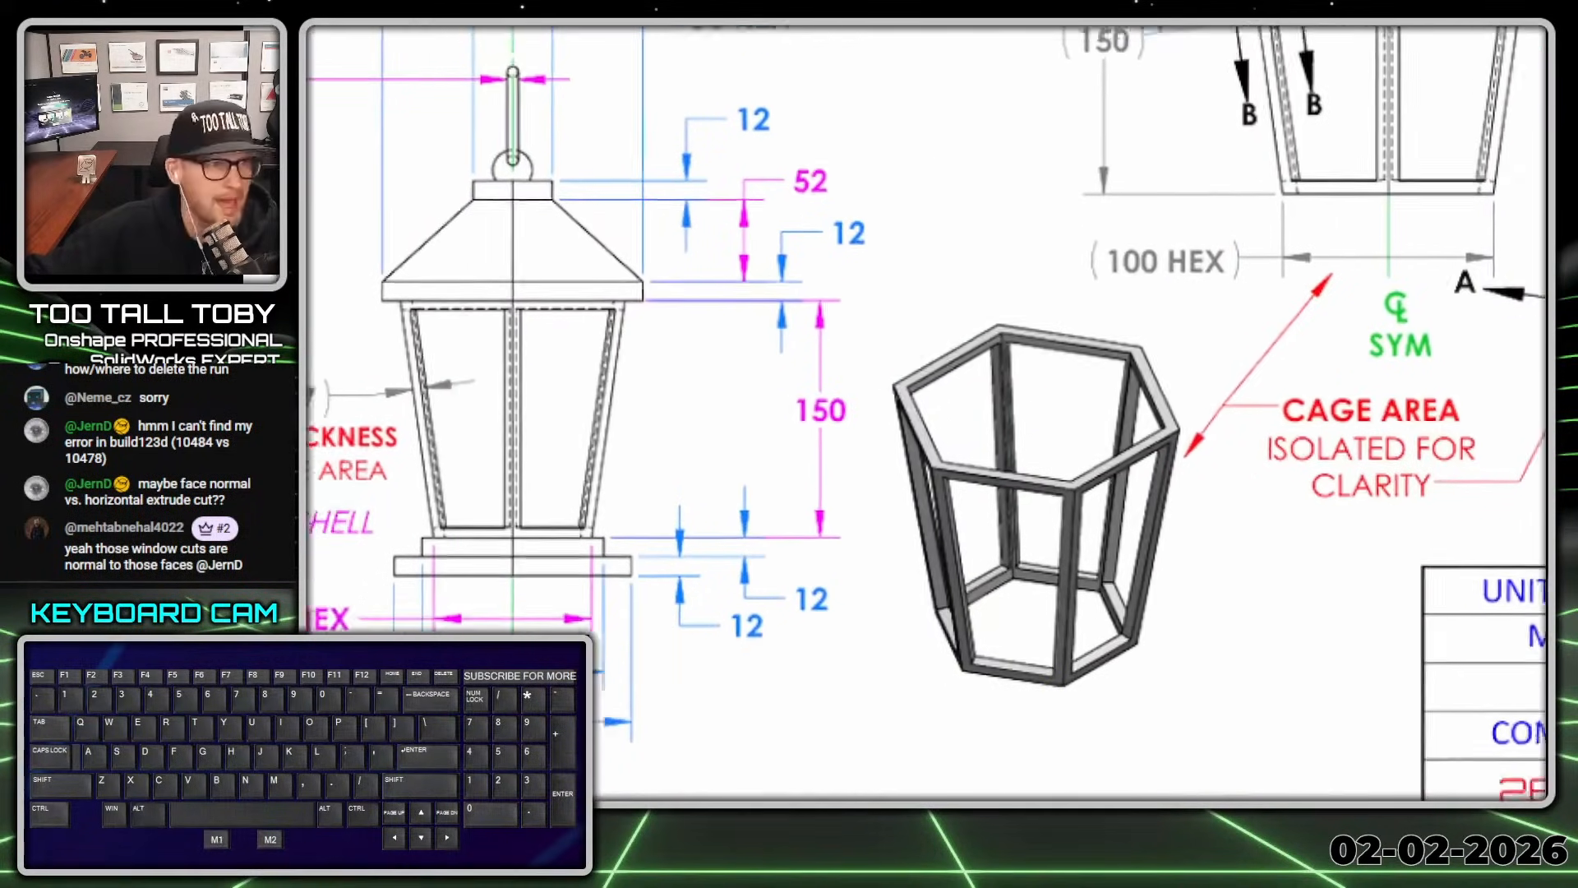
{"action": "mouse_move", "coordinate": [1034, 578]}
{"action": "left_mouse_down"}
{"action": "mouse_move", "coordinate": [1189, 470]}
{"action": "mouse_move", "coordinate": [1005, 547]}
{"action": "left_mouse_up"}
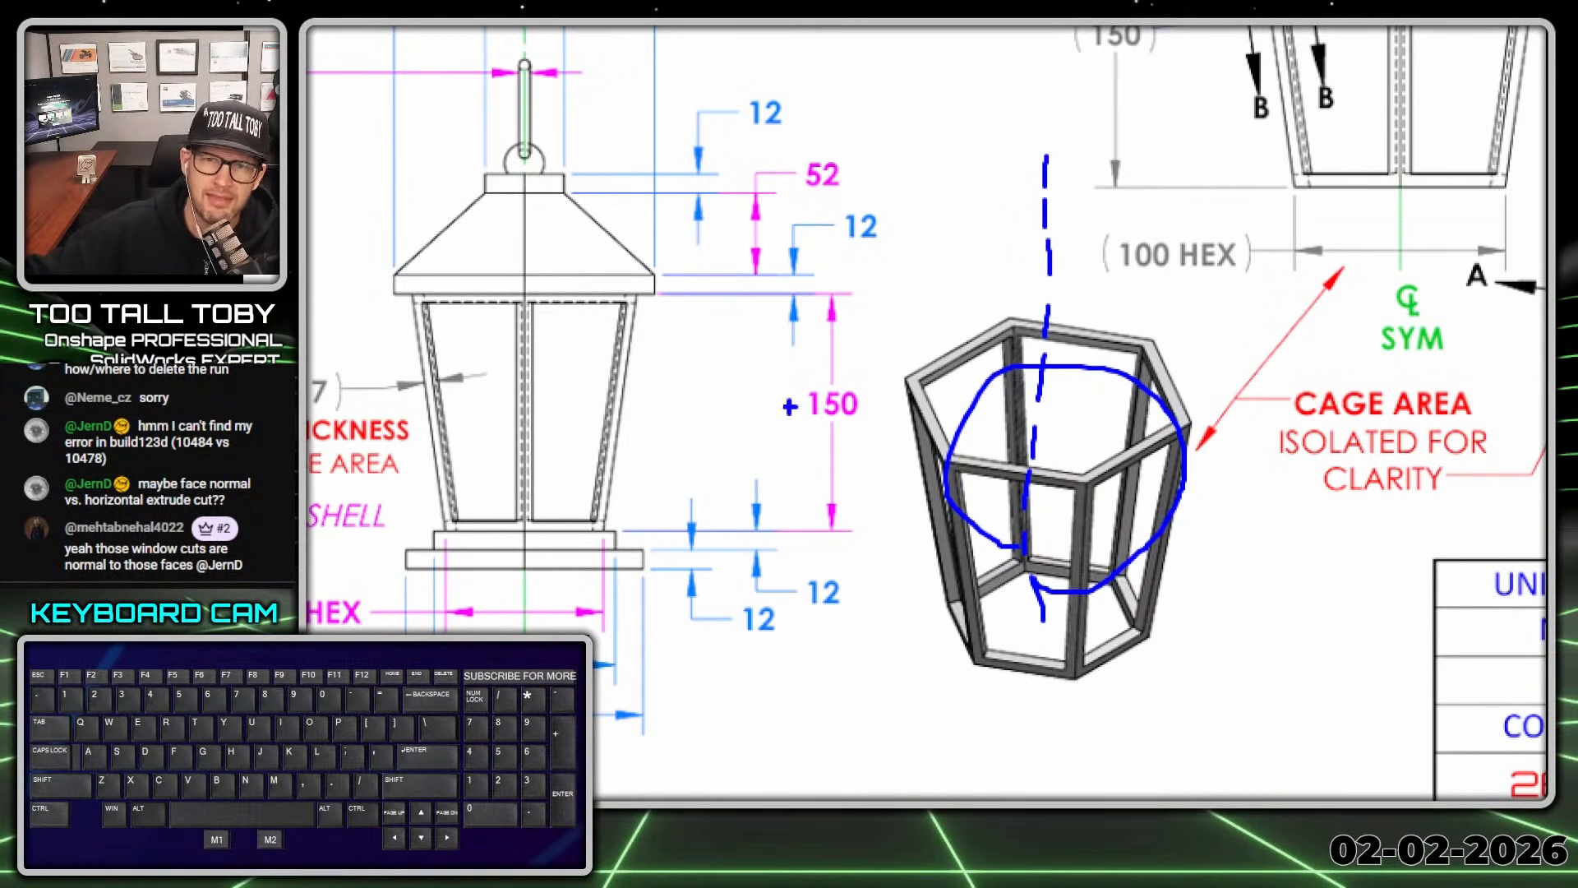
{"action": "right_click_drag", "start_coordinate": [1069, 488], "coordinate": [1516, 511]}
{"action": "mouse_move", "coordinate": [987, 411]}
{"action": "right_mouse_down"}
{"action": "mouse_move", "coordinate": [1124, 401]}
{"action": "mouse_move", "coordinate": [1222, 436]}
{"action": "mouse_move", "coordinate": [1377, 431]}
{"action": "right_mouse_up"}
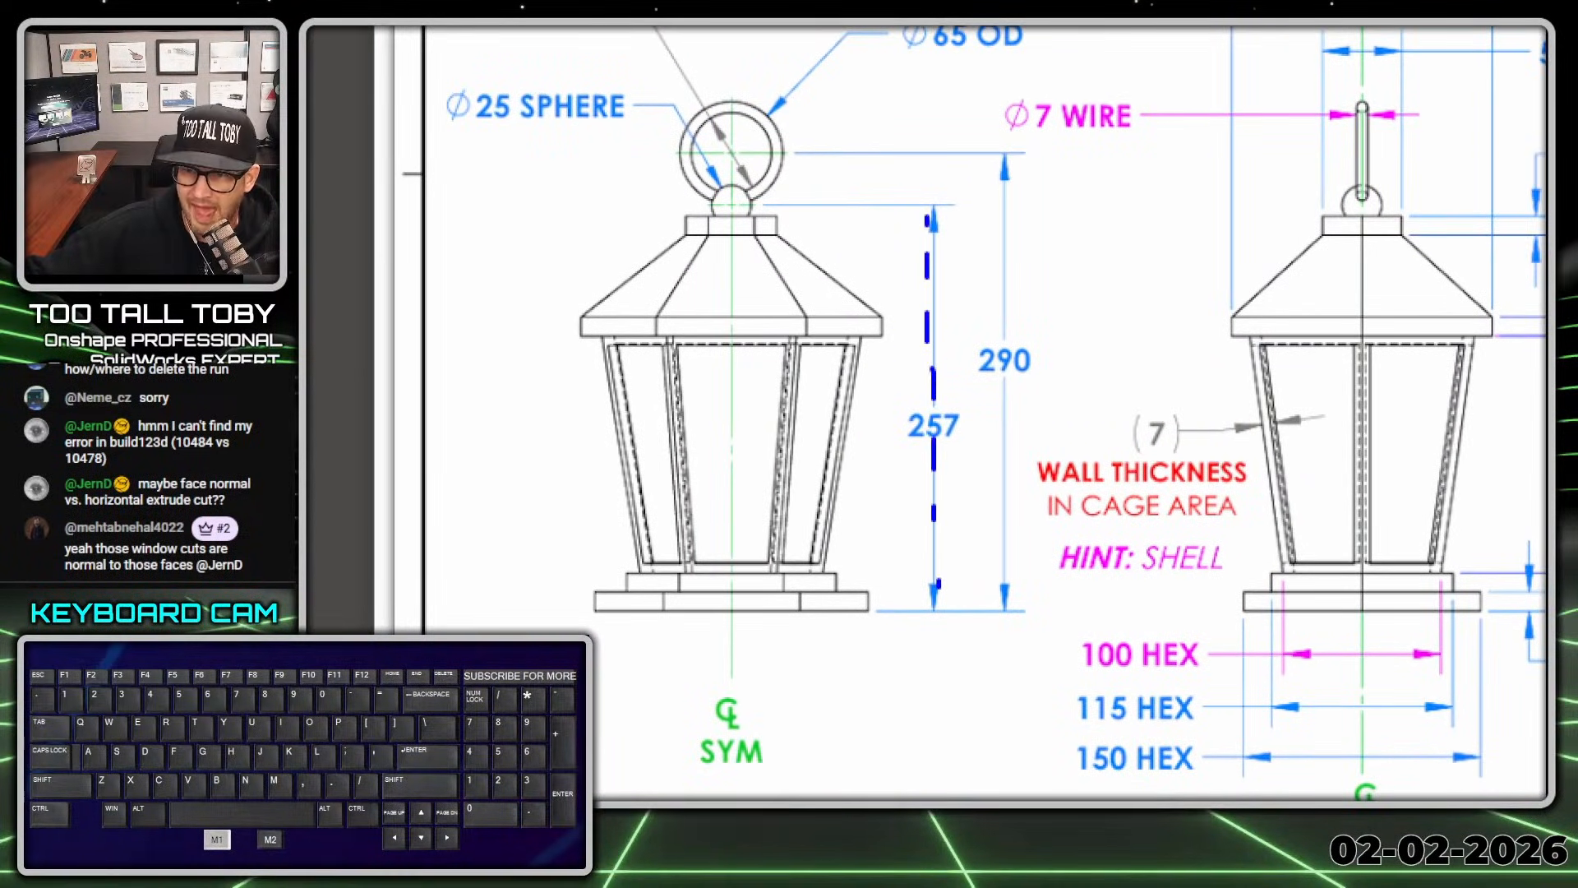
{"action": "left_click_drag", "start_coordinate": [992, 536], "coordinate": [1007, 300]}
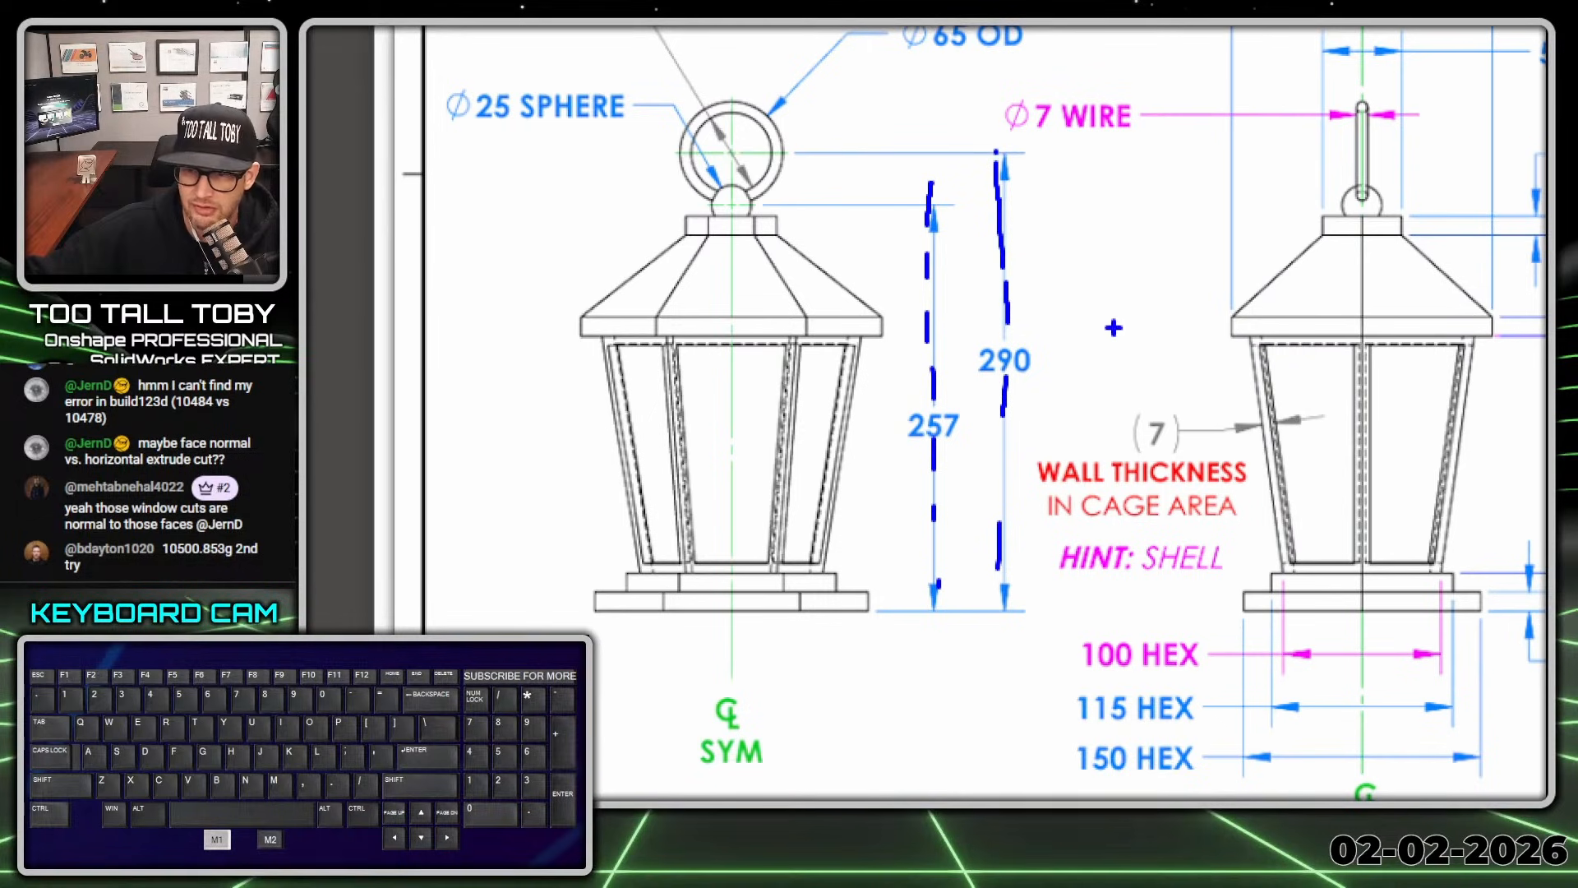
{"action": "key", "text": "alt+1"}
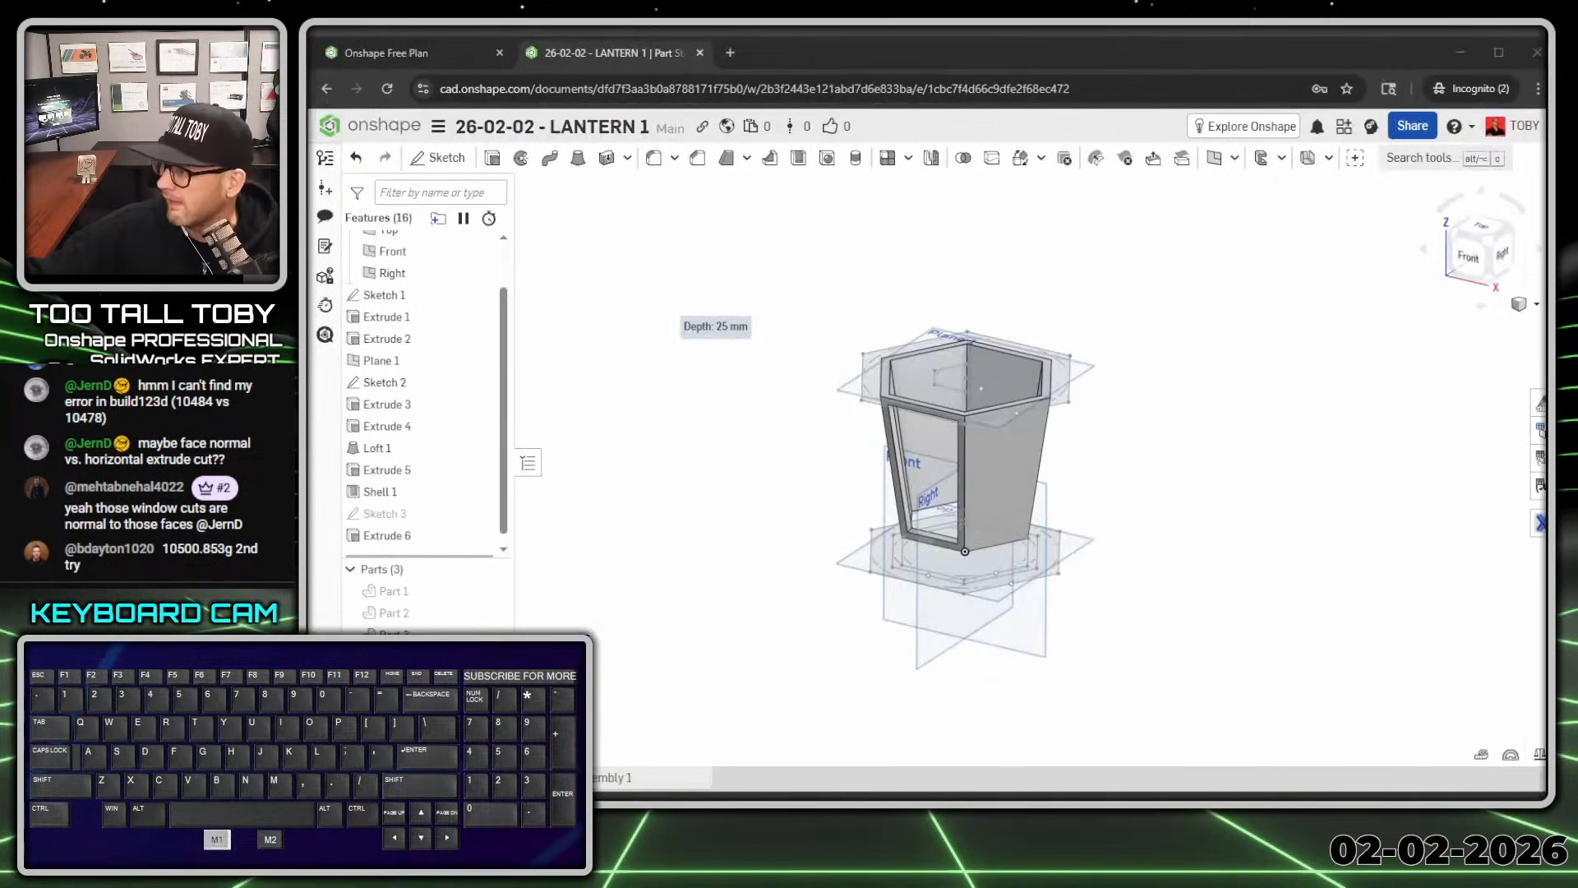
Step: On the Right plane, sketch a 257 vertical line up from the origin and extend it higher
{"action": "left_click", "coordinate": [607, 514]}
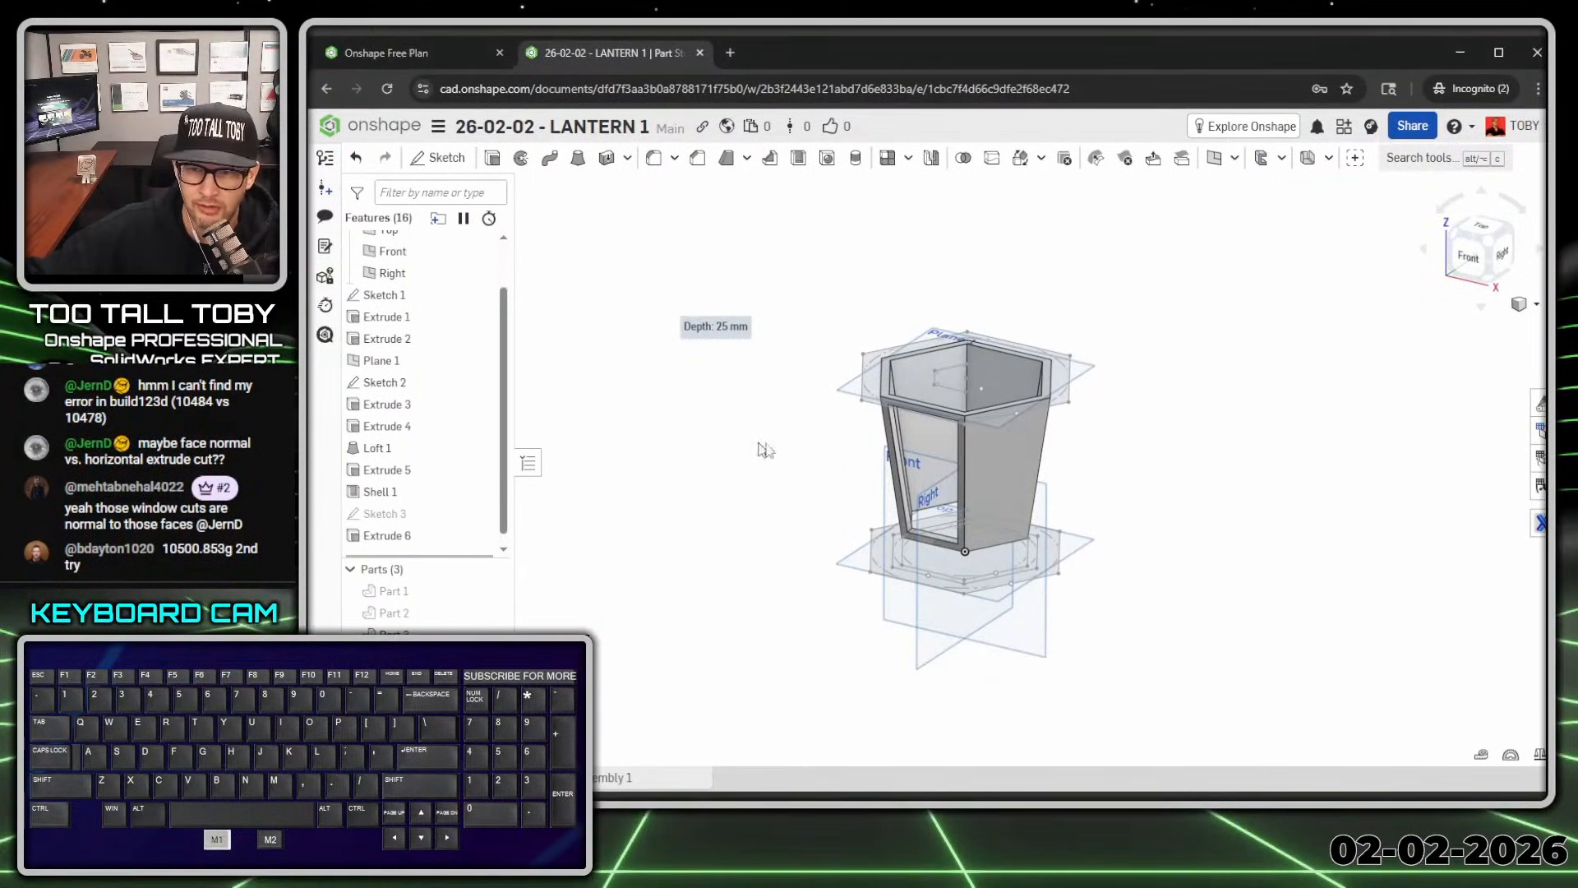
{"action": "scroll", "coordinate": [423, 333], "scroll_direction": "up", "scroll_amount": 2}
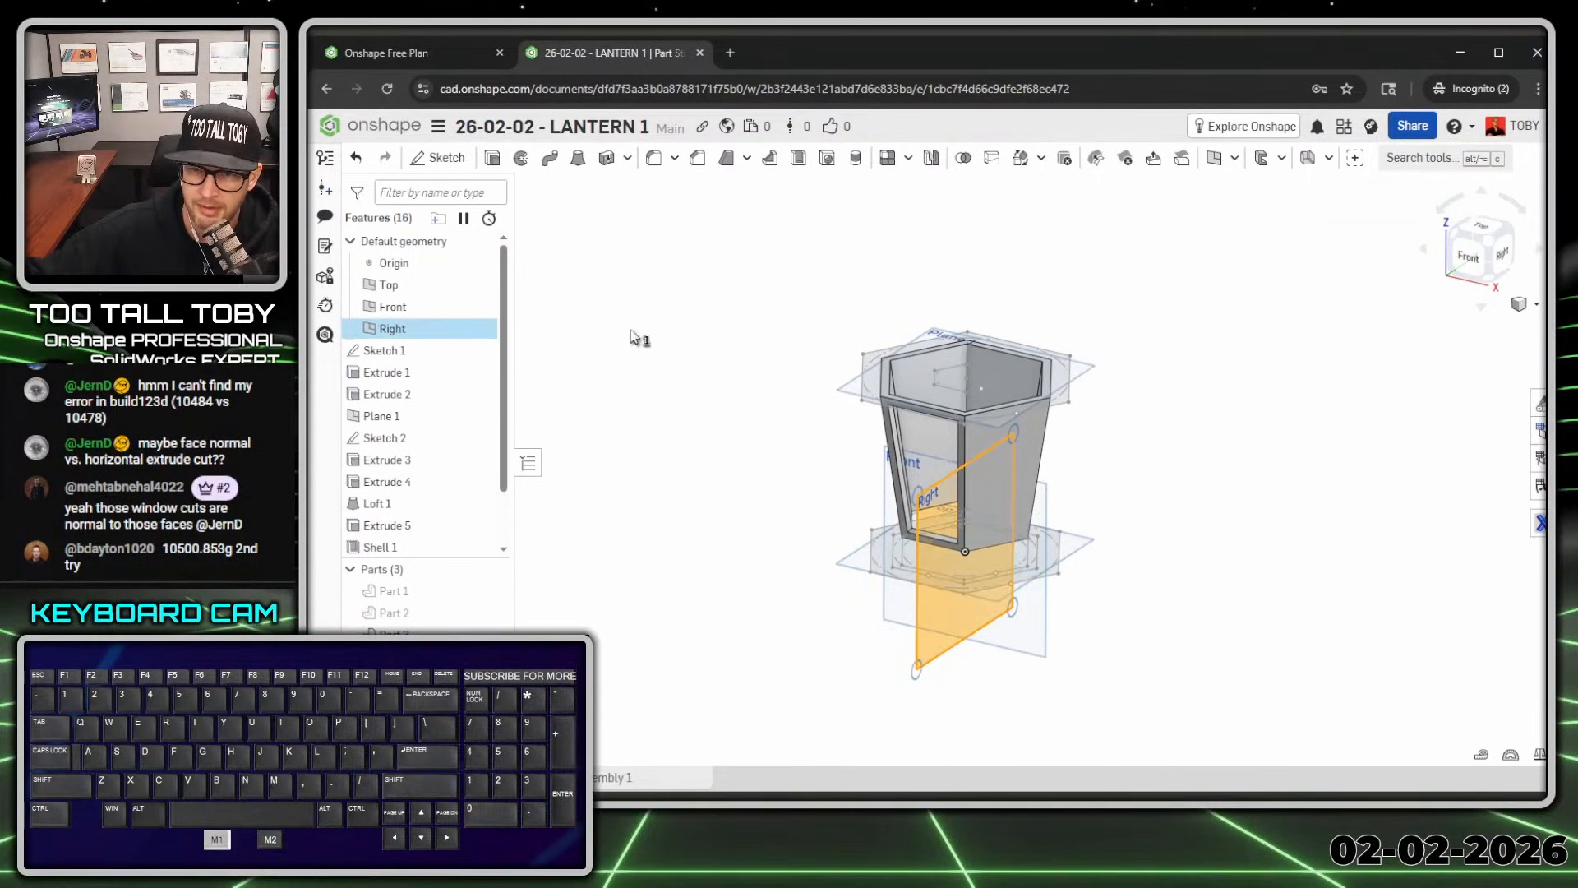
{"action": "key", "text": "s"}
{"action": "left_click", "coordinate": [662, 325]}
{"action": "key", "text": "s"}
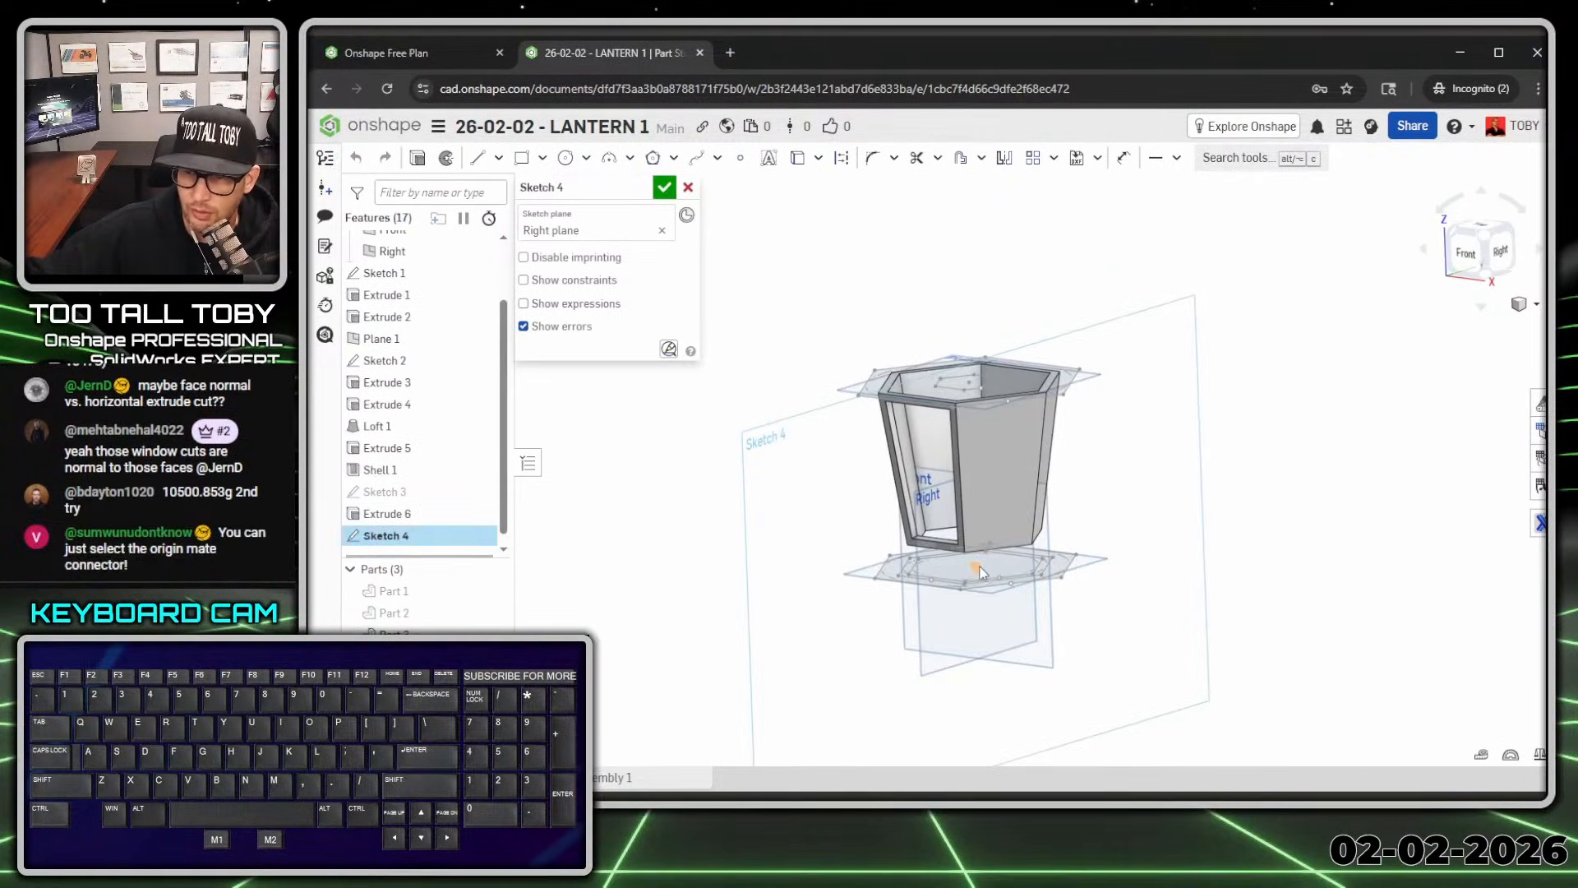
{"action": "key", "text": "s"}
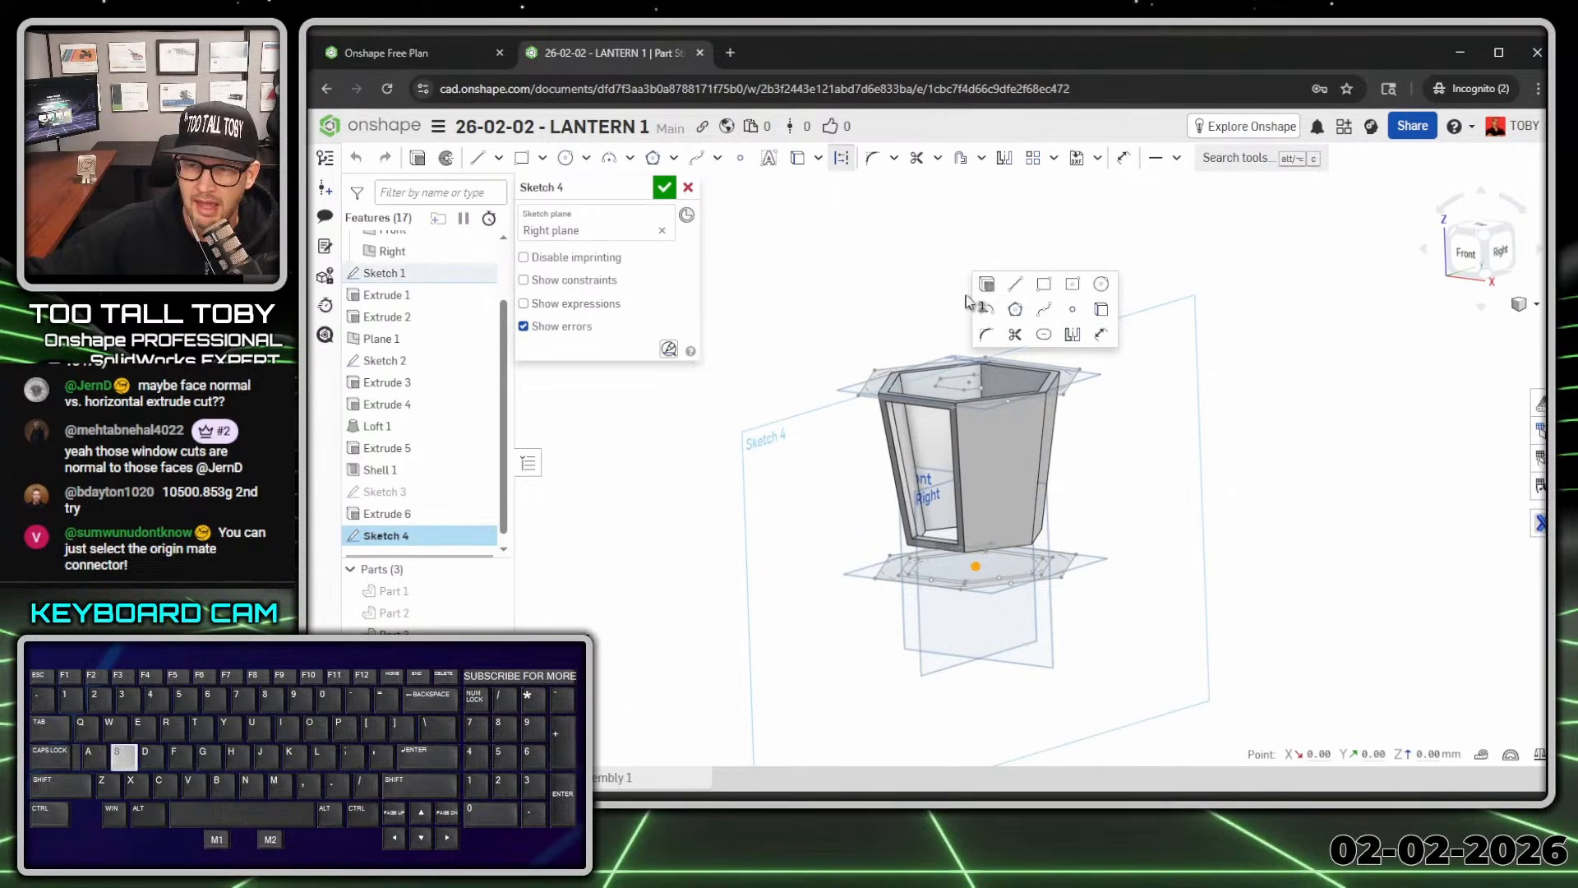
{"action": "left_click", "coordinate": [1015, 286]}
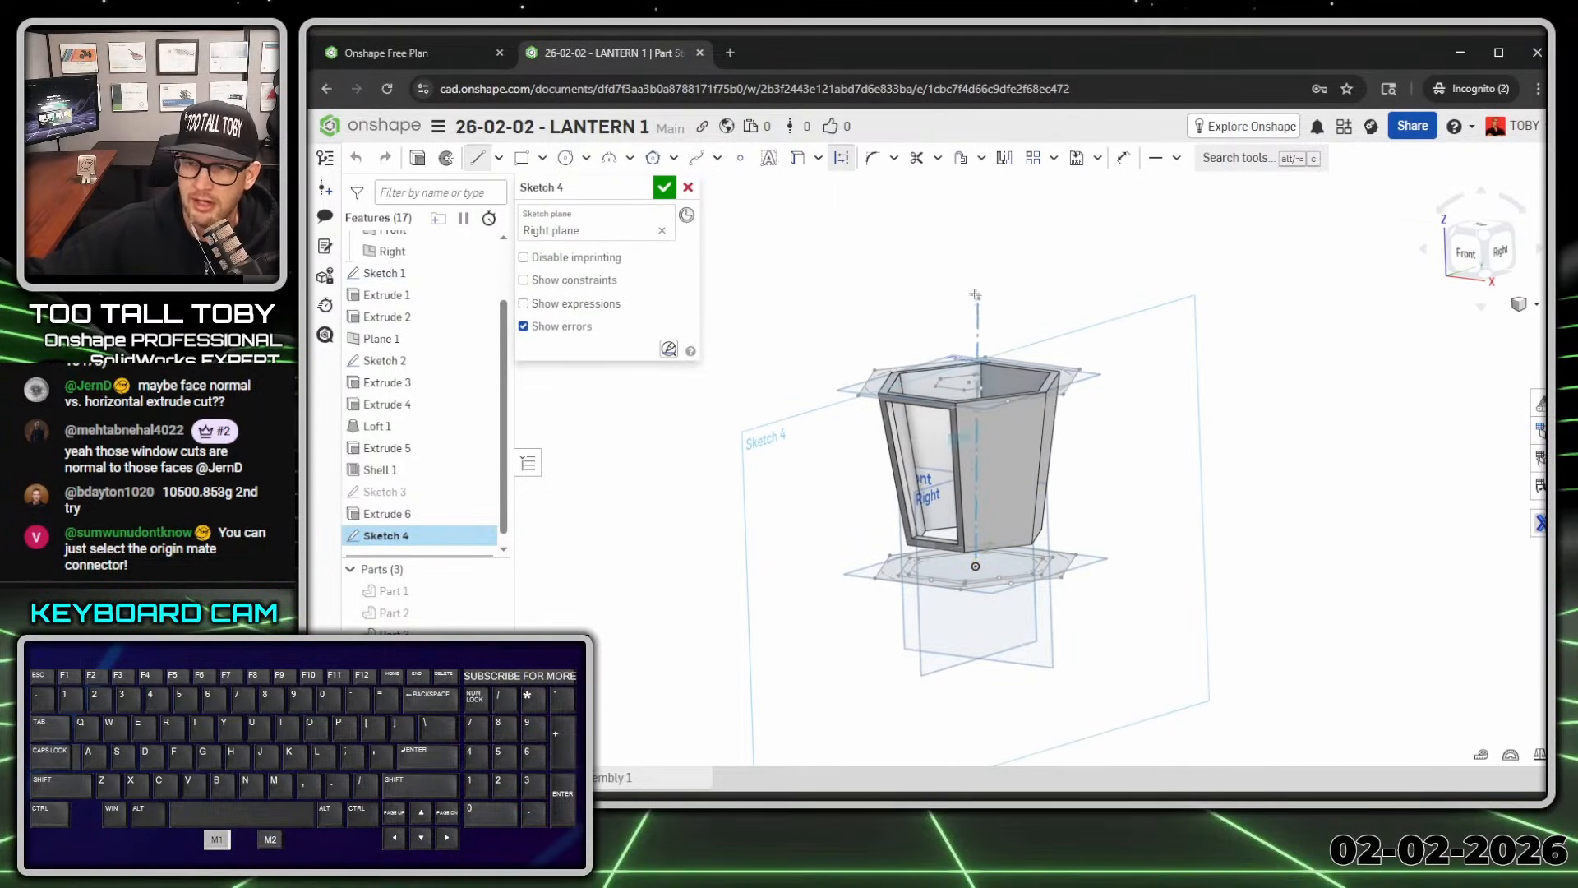
{"action": "left_click_drag", "start_coordinate": [975, 295], "coordinate": [956, 278]}
{"action": "left_click", "coordinate": [962, 270]}
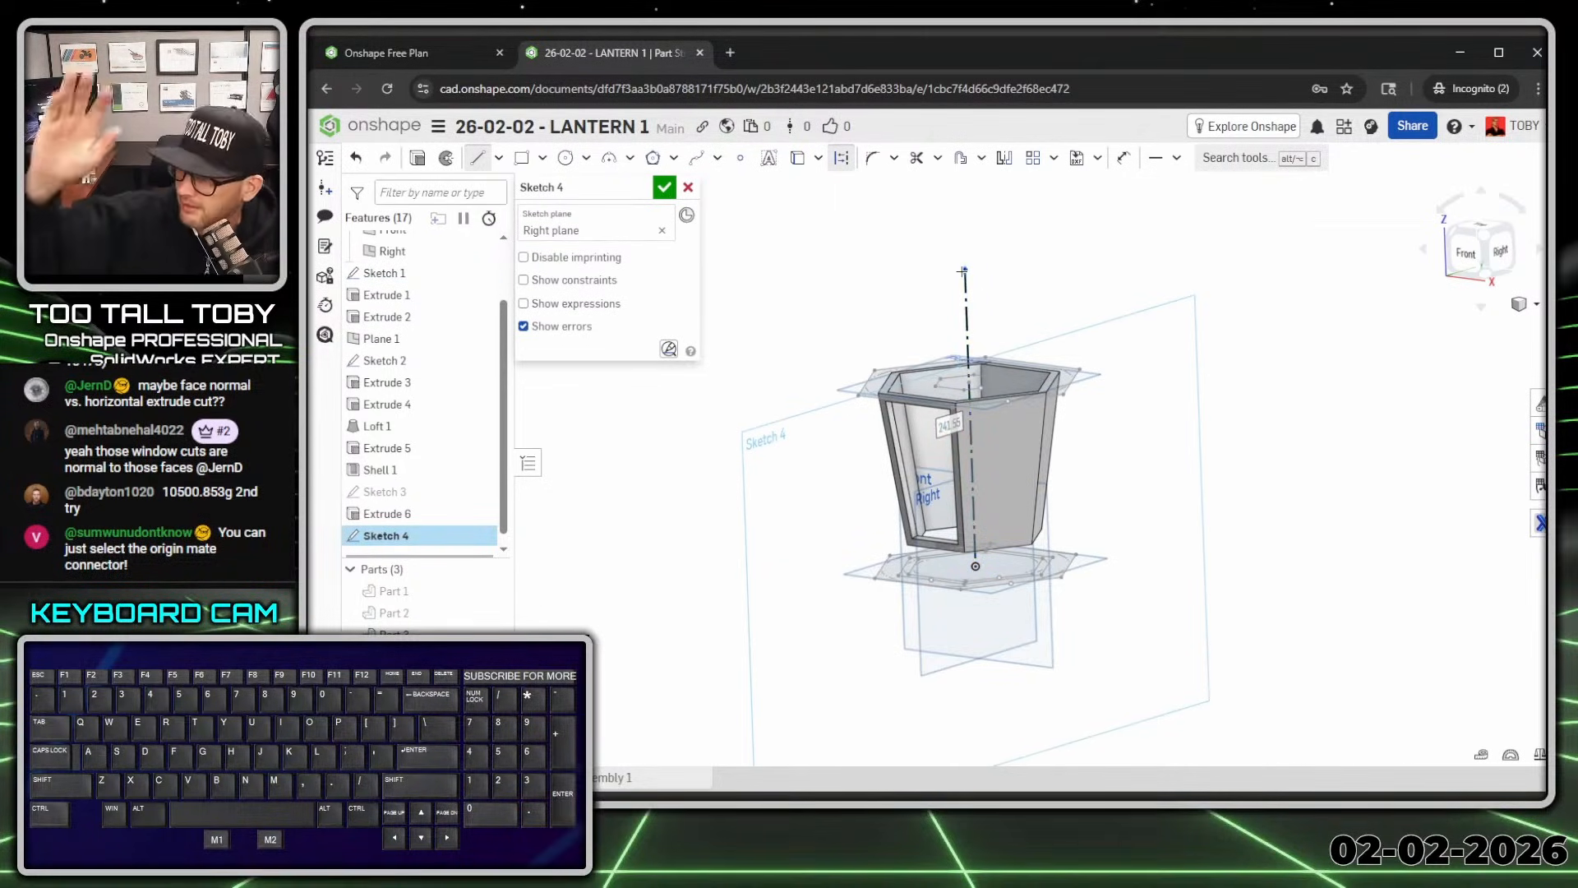
{"action": "type", "text": "257"}
{"action": "key", "text": "Return"}
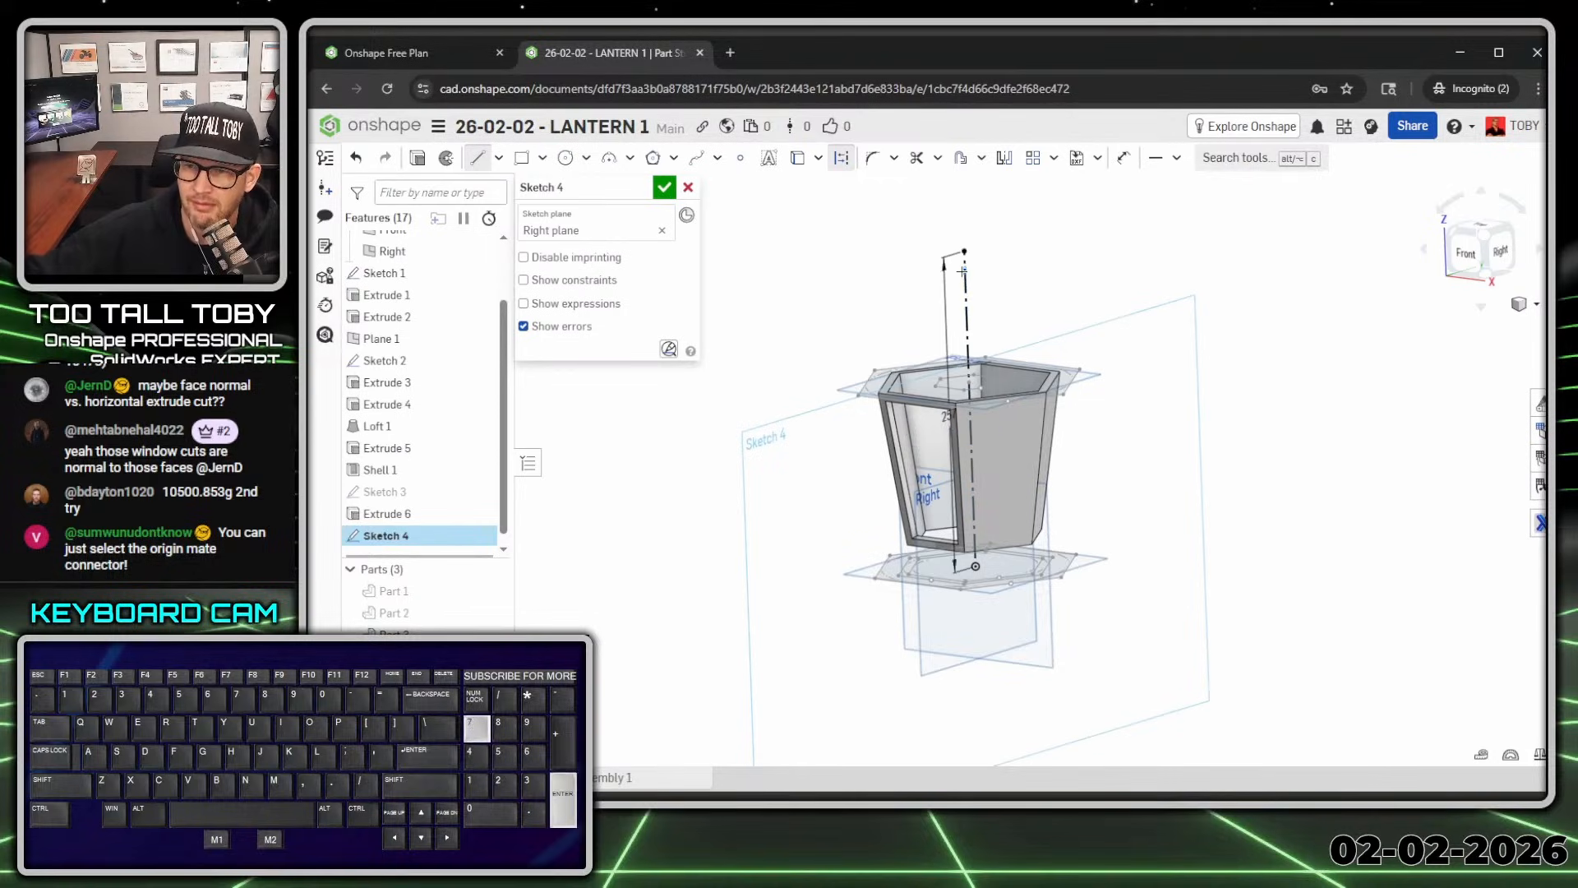
{"action": "left_click", "coordinate": [962, 192]}
{"action": "key", "text": "Escape"}
Step: Dimension the line's top endpoint 290 above the origin
{"action": "key", "text": "s"}
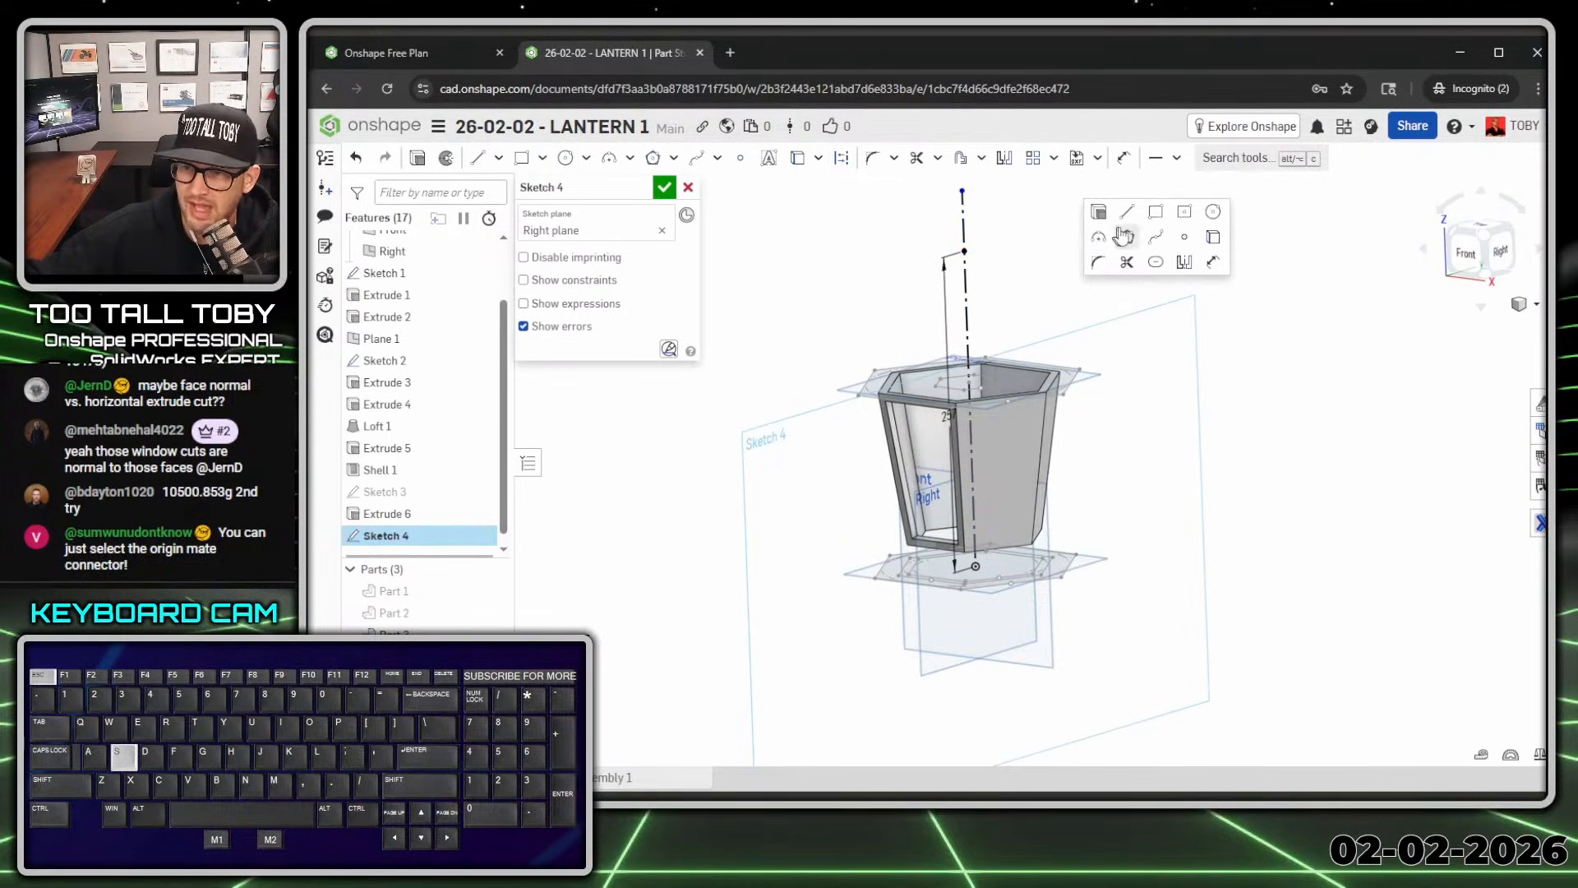
{"action": "left_click", "coordinate": [1210, 266]}
{"action": "left_click", "coordinate": [964, 191]}
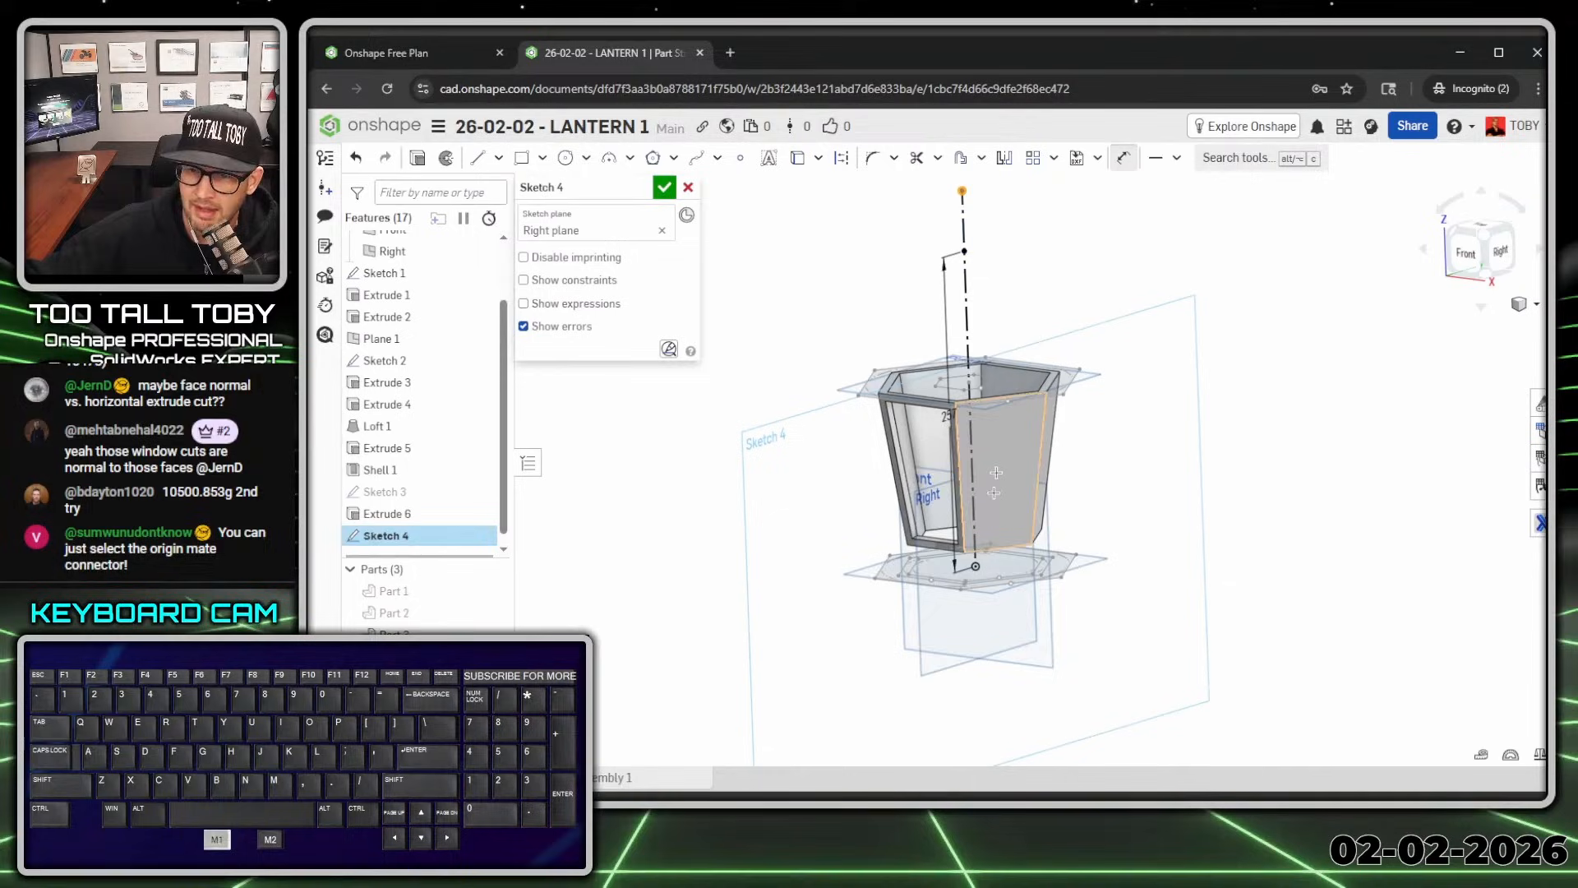
{"action": "left_click", "coordinate": [977, 566]}
{"action": "left_click", "coordinate": [1118, 296]}
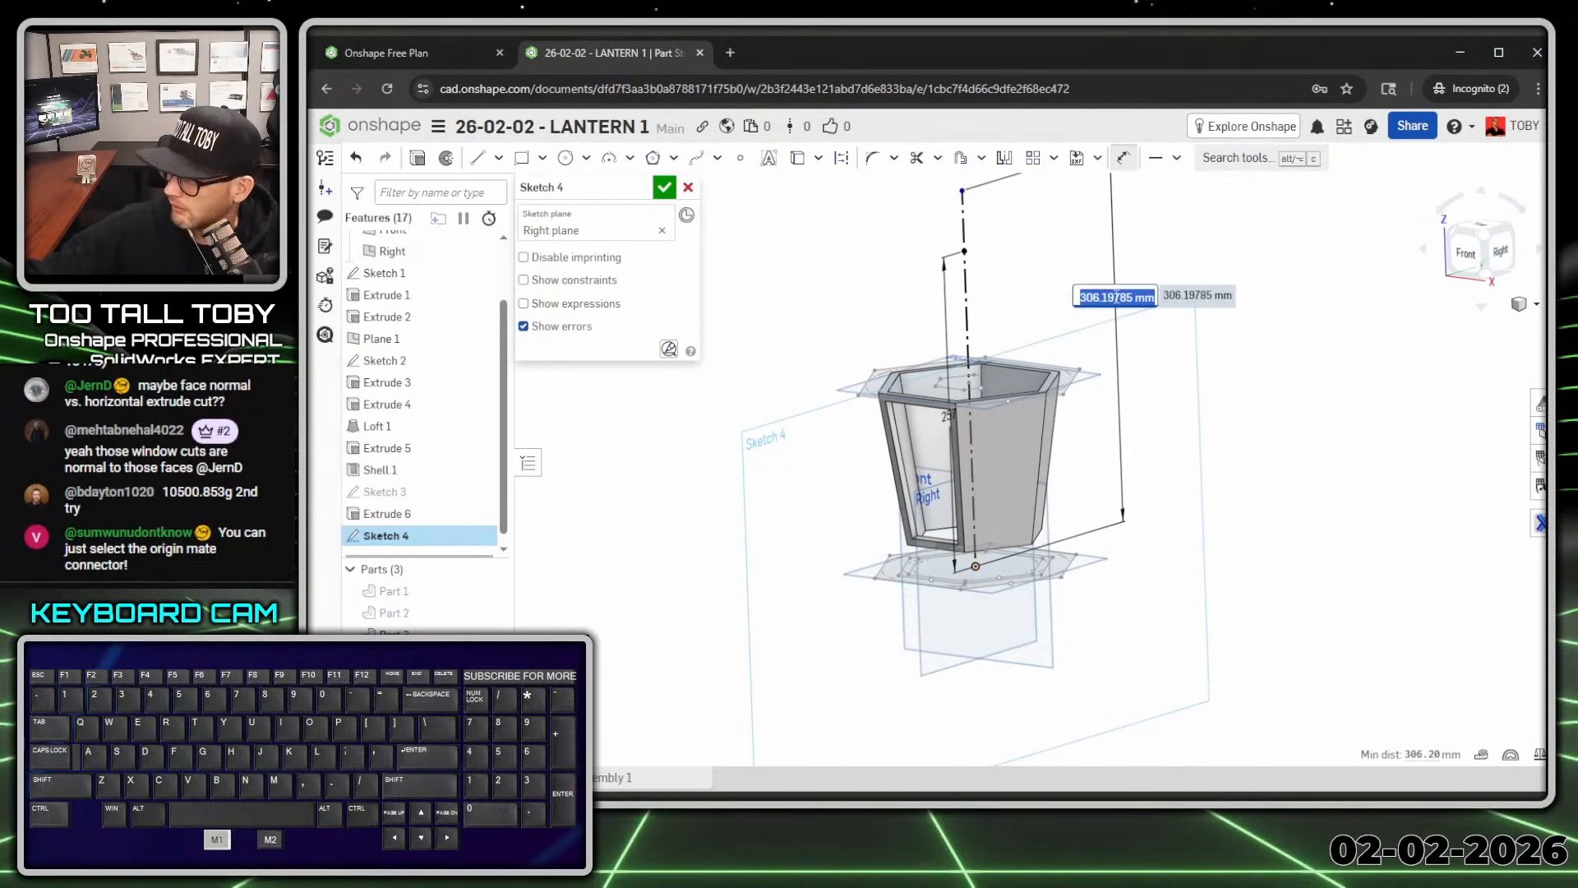
{"action": "type", "text": "290"}
{"action": "key", "text": "Return"}
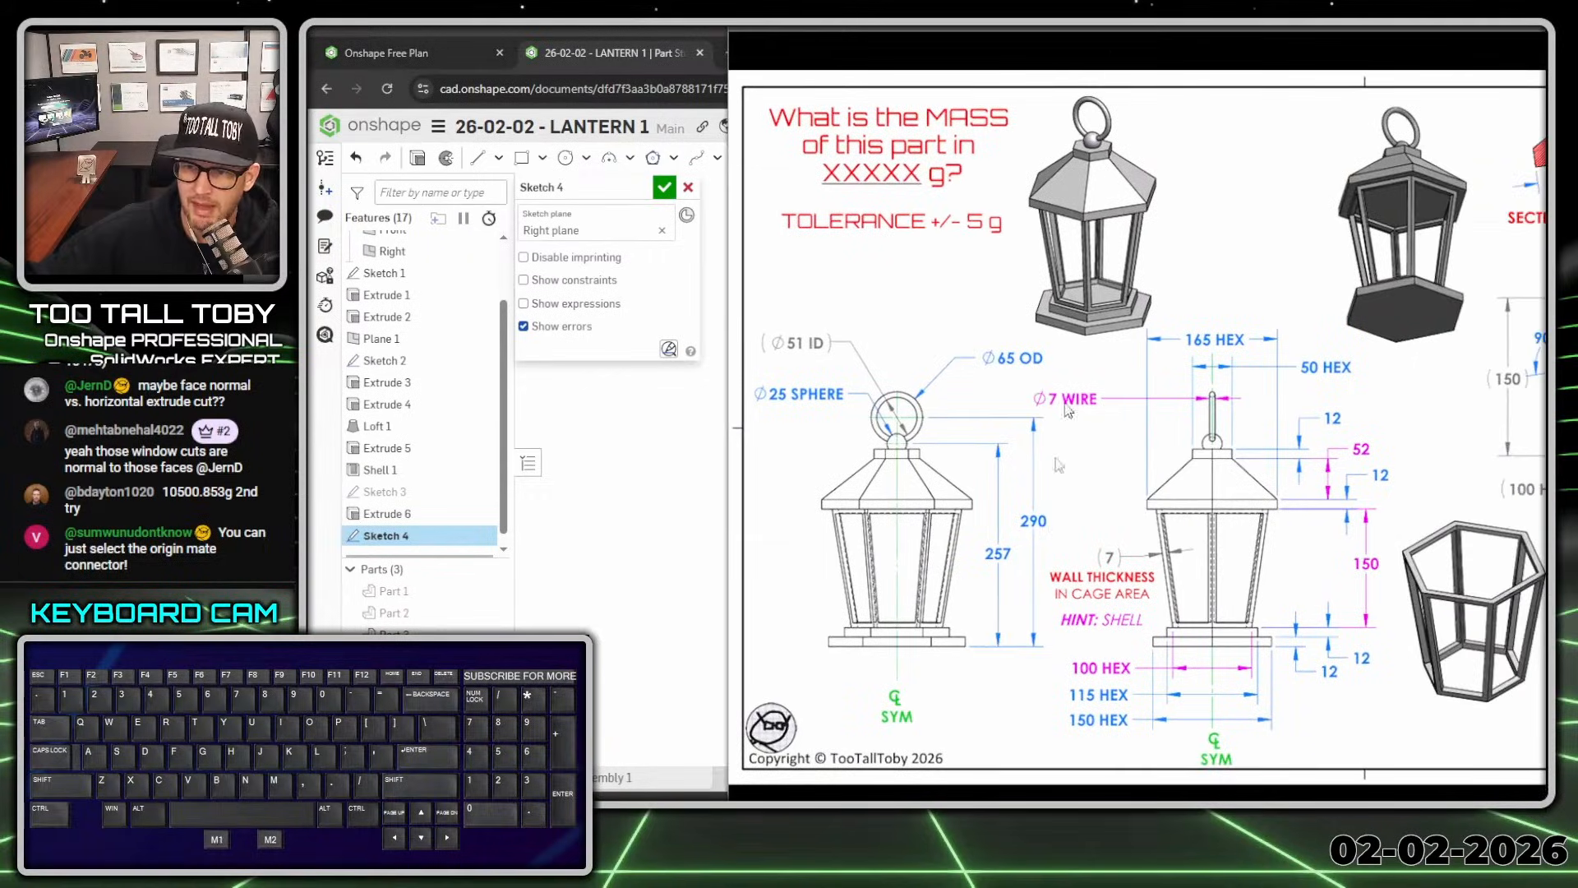
{"action": "left_click_drag", "start_coordinate": [973, 580], "coordinate": [1033, 592]}
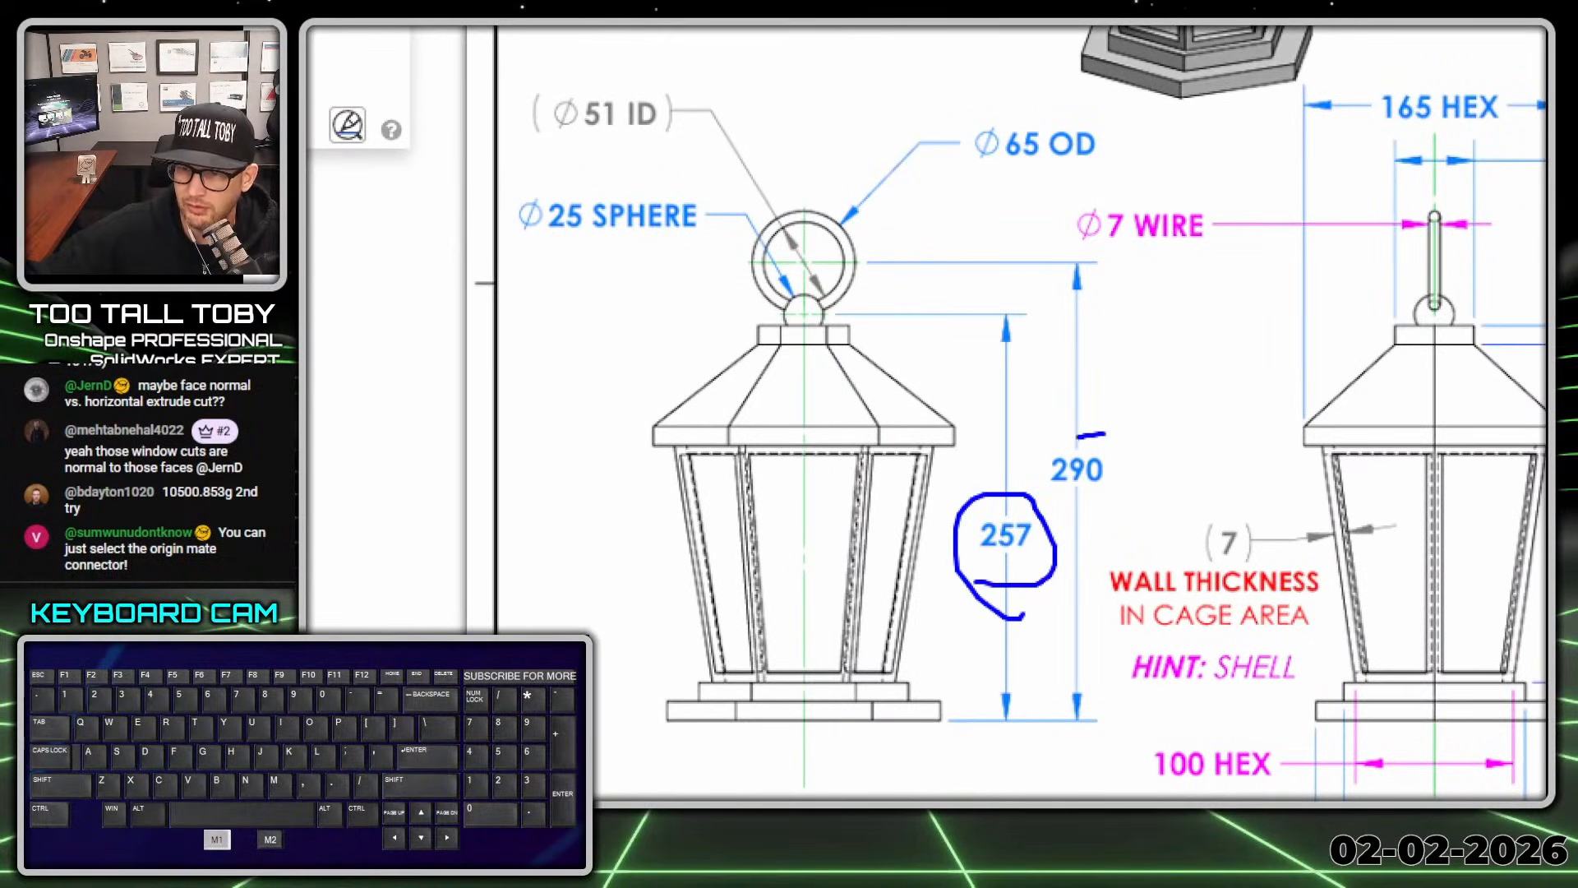
{"action": "left_click_drag", "start_coordinate": [1078, 436], "coordinate": [1057, 423]}
{"action": "key", "text": "alt+1"}
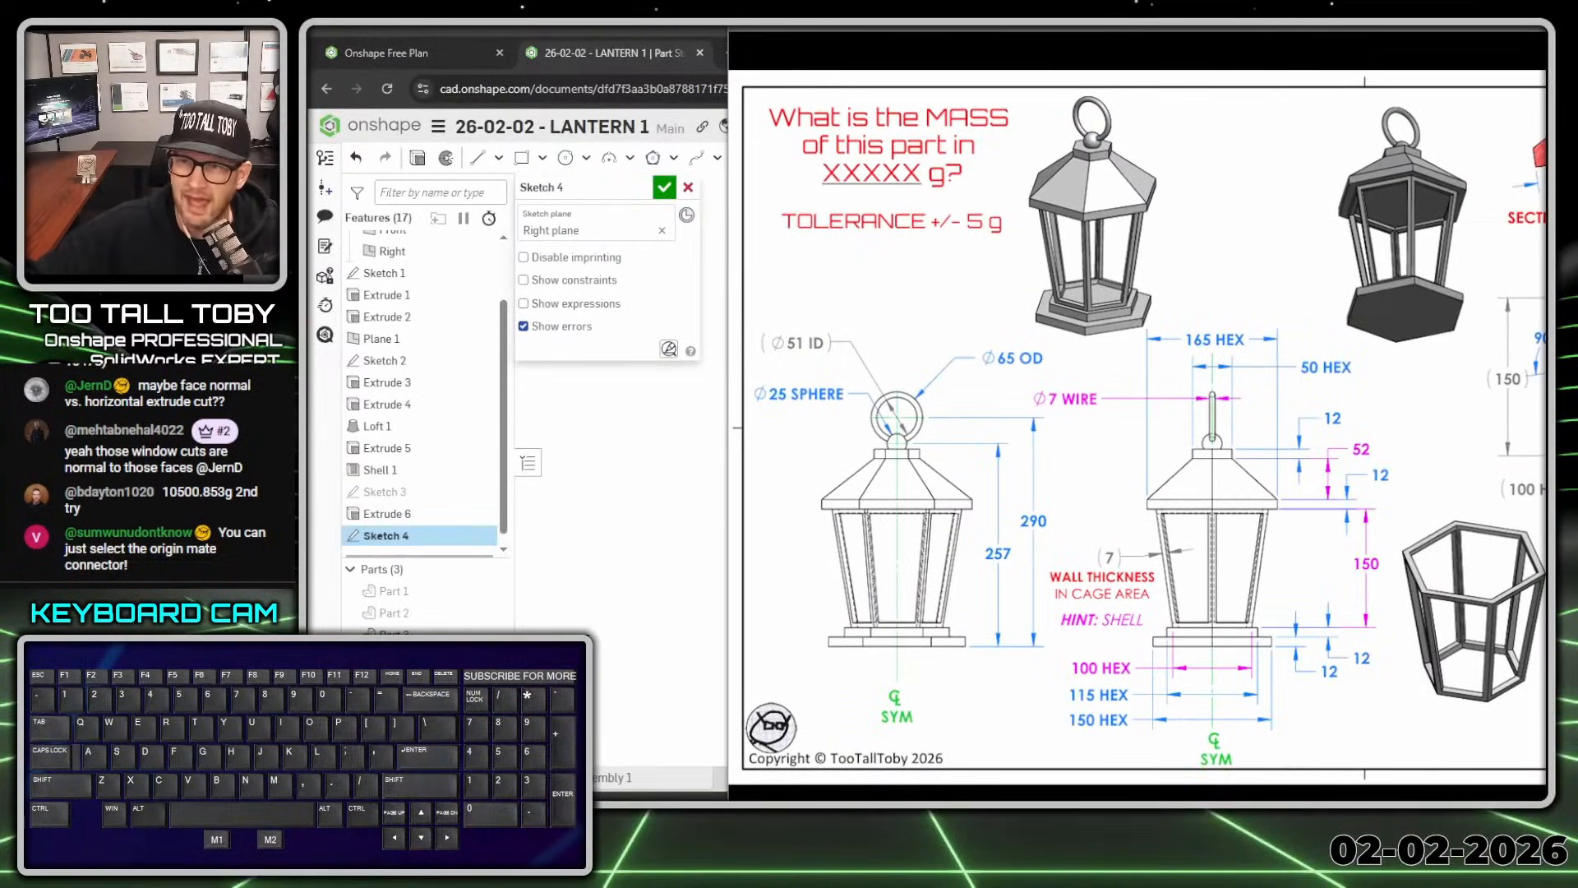
{"action": "left_click_drag", "start_coordinate": [1040, 34], "coordinate": [1545, 36]}
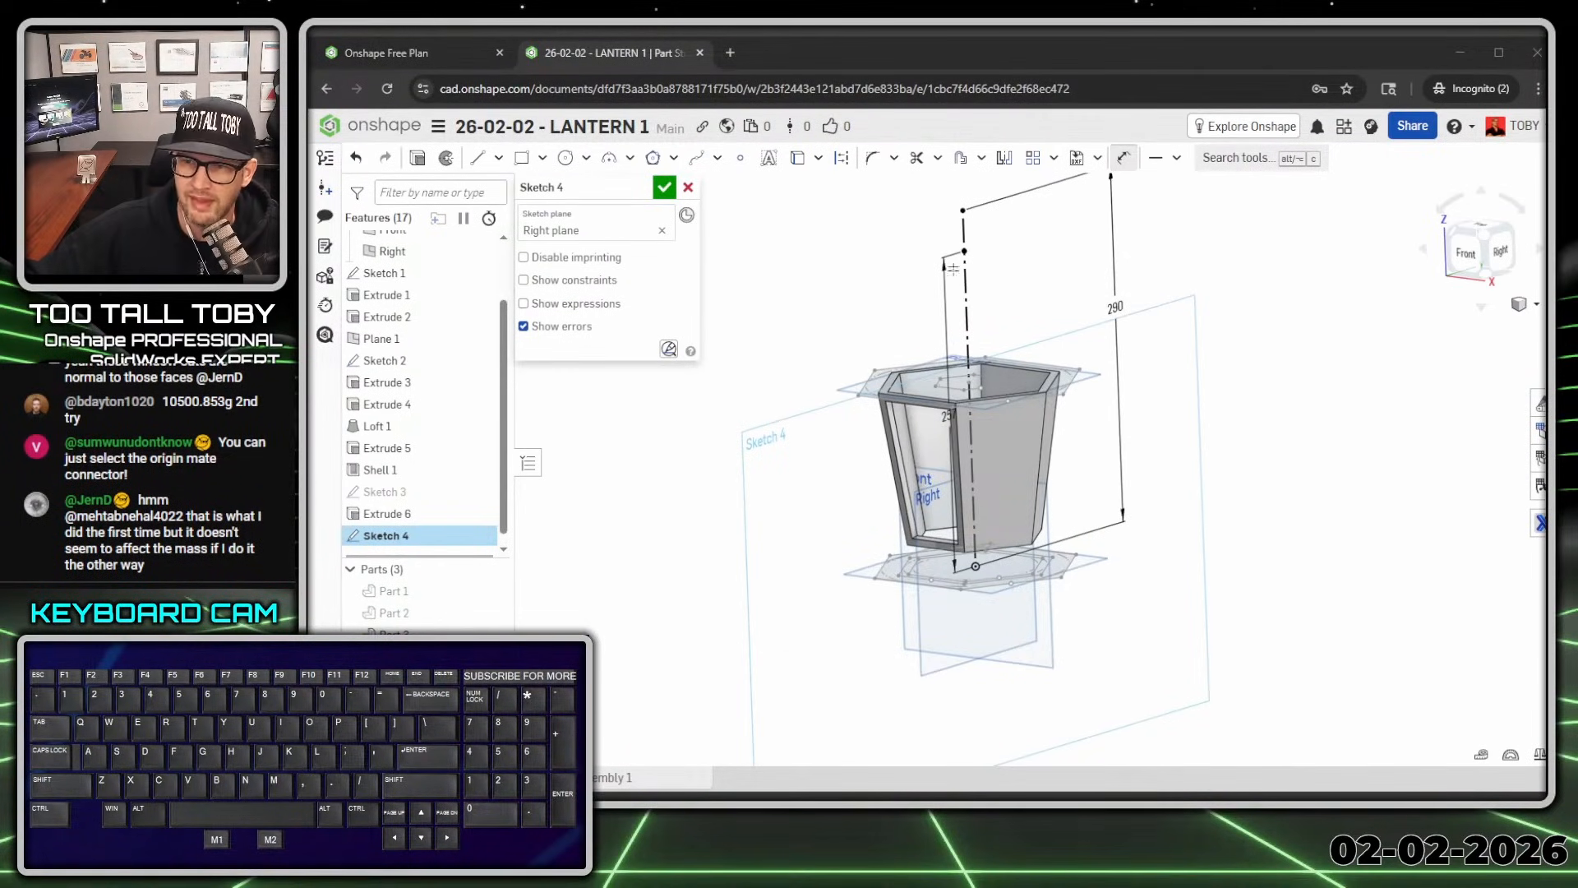
Step: Close Sketch 4 and orbit to see its vertical line above the lantern
{"action": "scroll", "coordinate": [933, 369], "scroll_direction": "down", "scroll_amount": 3}
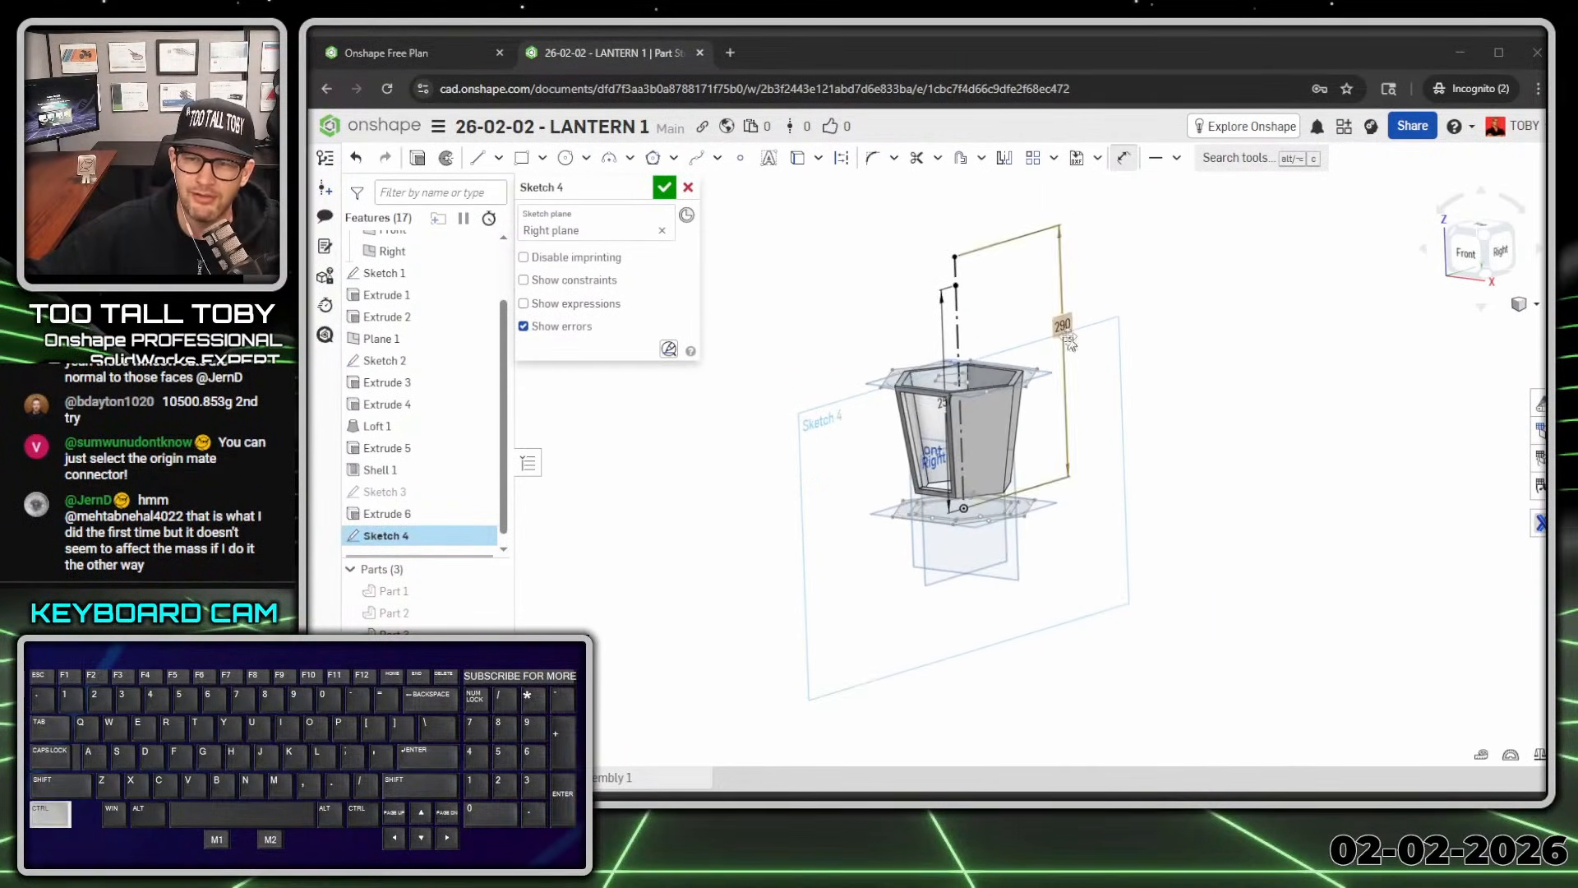
{"action": "scroll", "coordinate": [1021, 347], "scroll_direction": "up", "scroll_amount": 2}
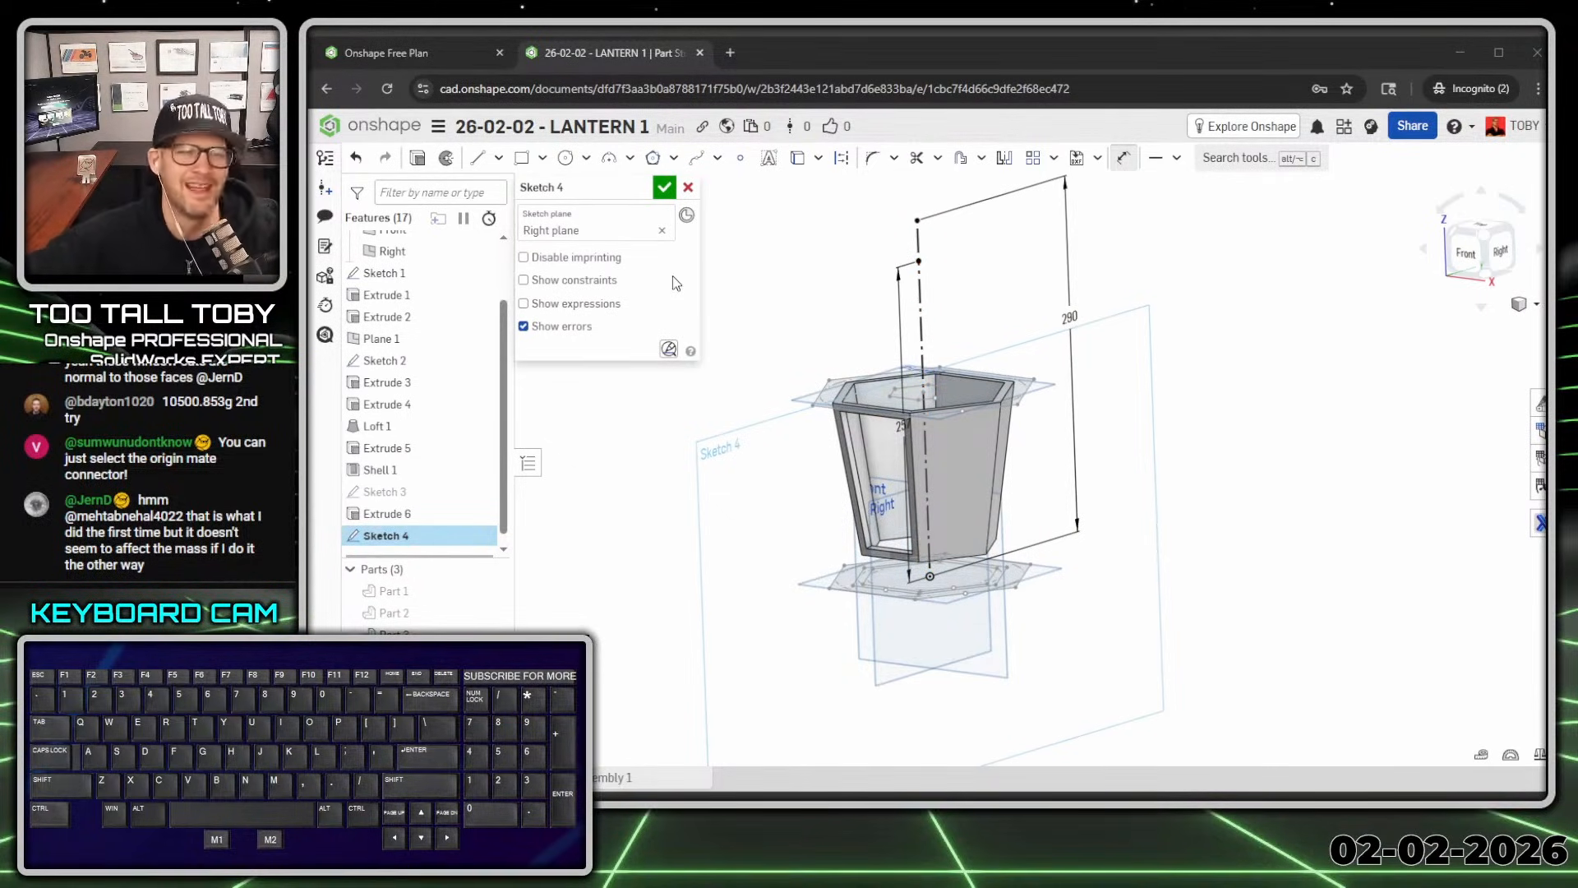
{"action": "left_click", "coordinate": [664, 189]}
{"action": "mouse_move", "coordinate": [760, 350]}
{"action": "right_mouse_down"}
{"action": "mouse_move", "coordinate": [748, 328]}
{"action": "mouse_move", "coordinate": [747, 370]}
{"action": "mouse_move", "coordinate": [768, 370]}
{"action": "mouse_move", "coordinate": [760, 358]}
{"action": "right_mouse_up"}
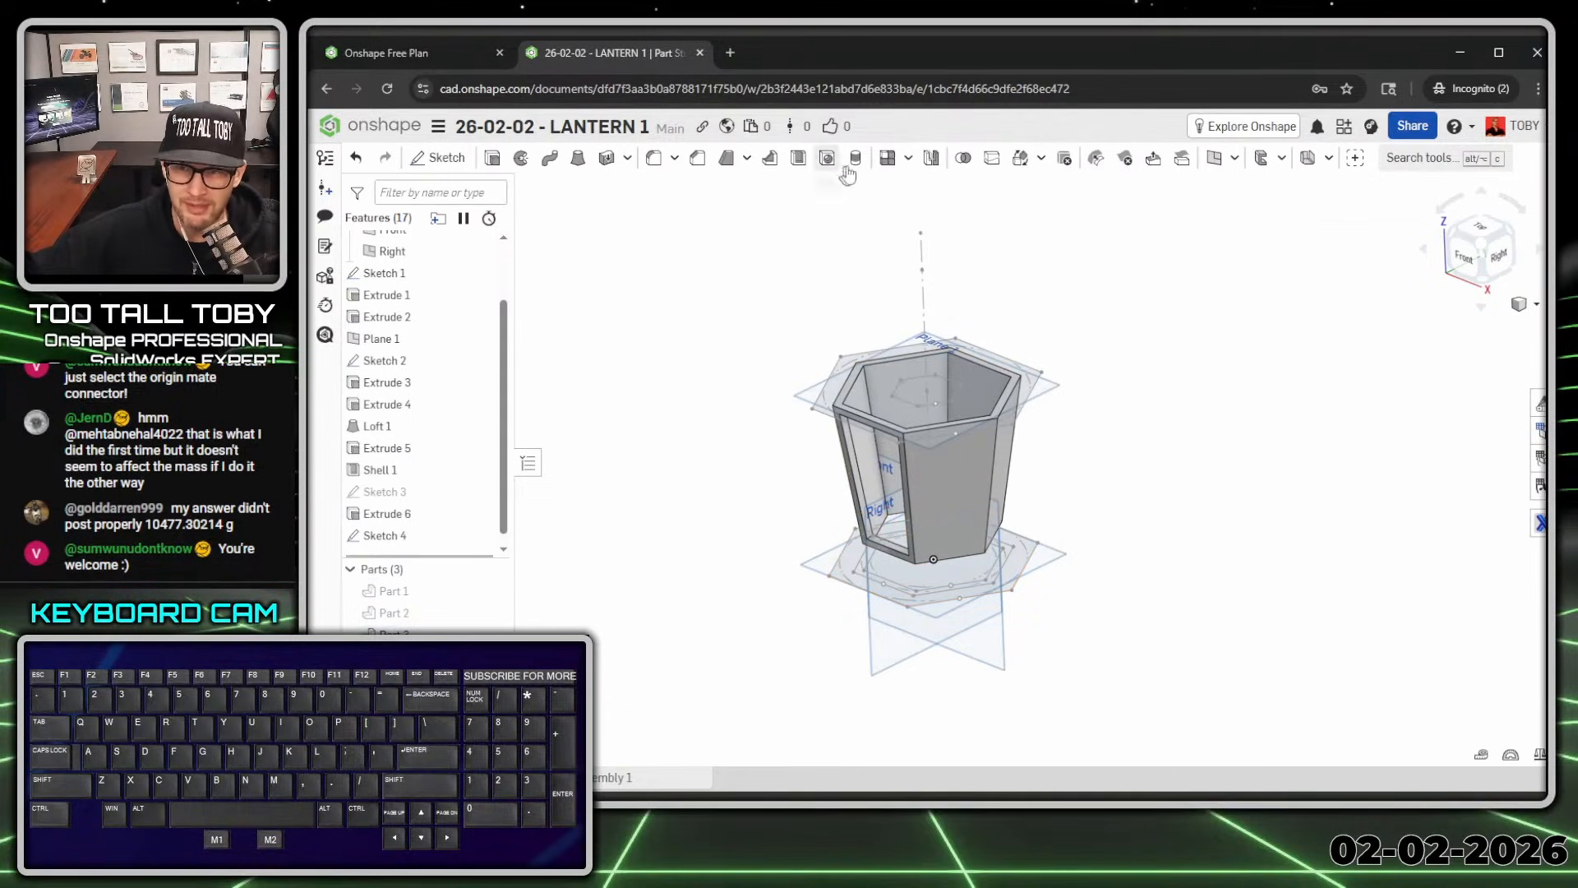
Step: Feature-pattern Extrude 6 six times around Sketch 4's vertical line
{"action": "left_click", "coordinate": [908, 157]}
{"action": "left_click", "coordinate": [925, 214]}
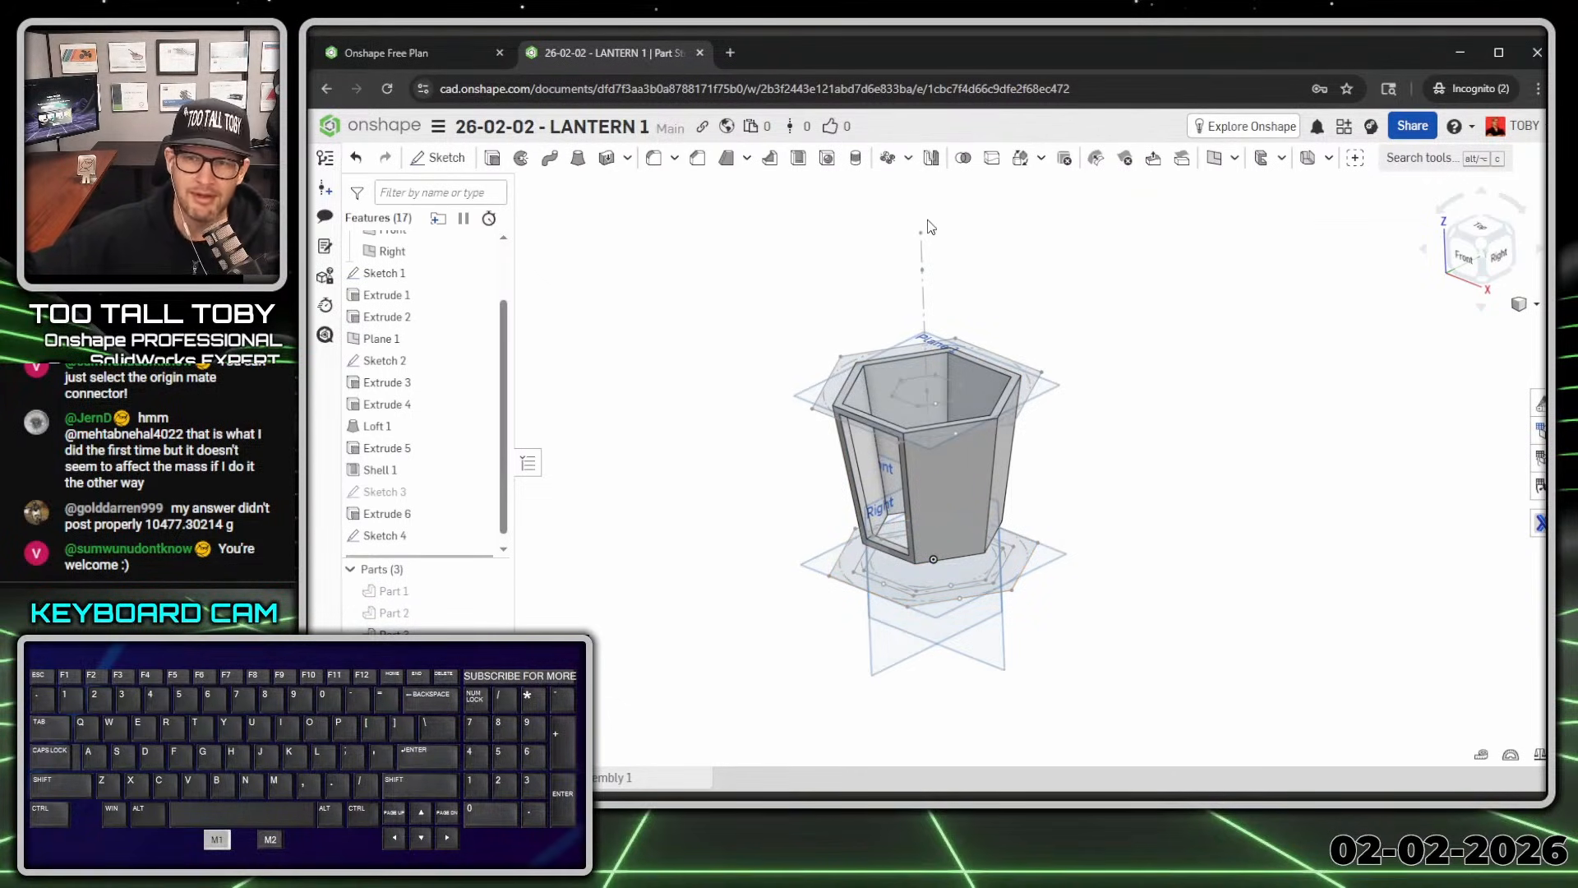
{"action": "left_click", "coordinate": [596, 211]}
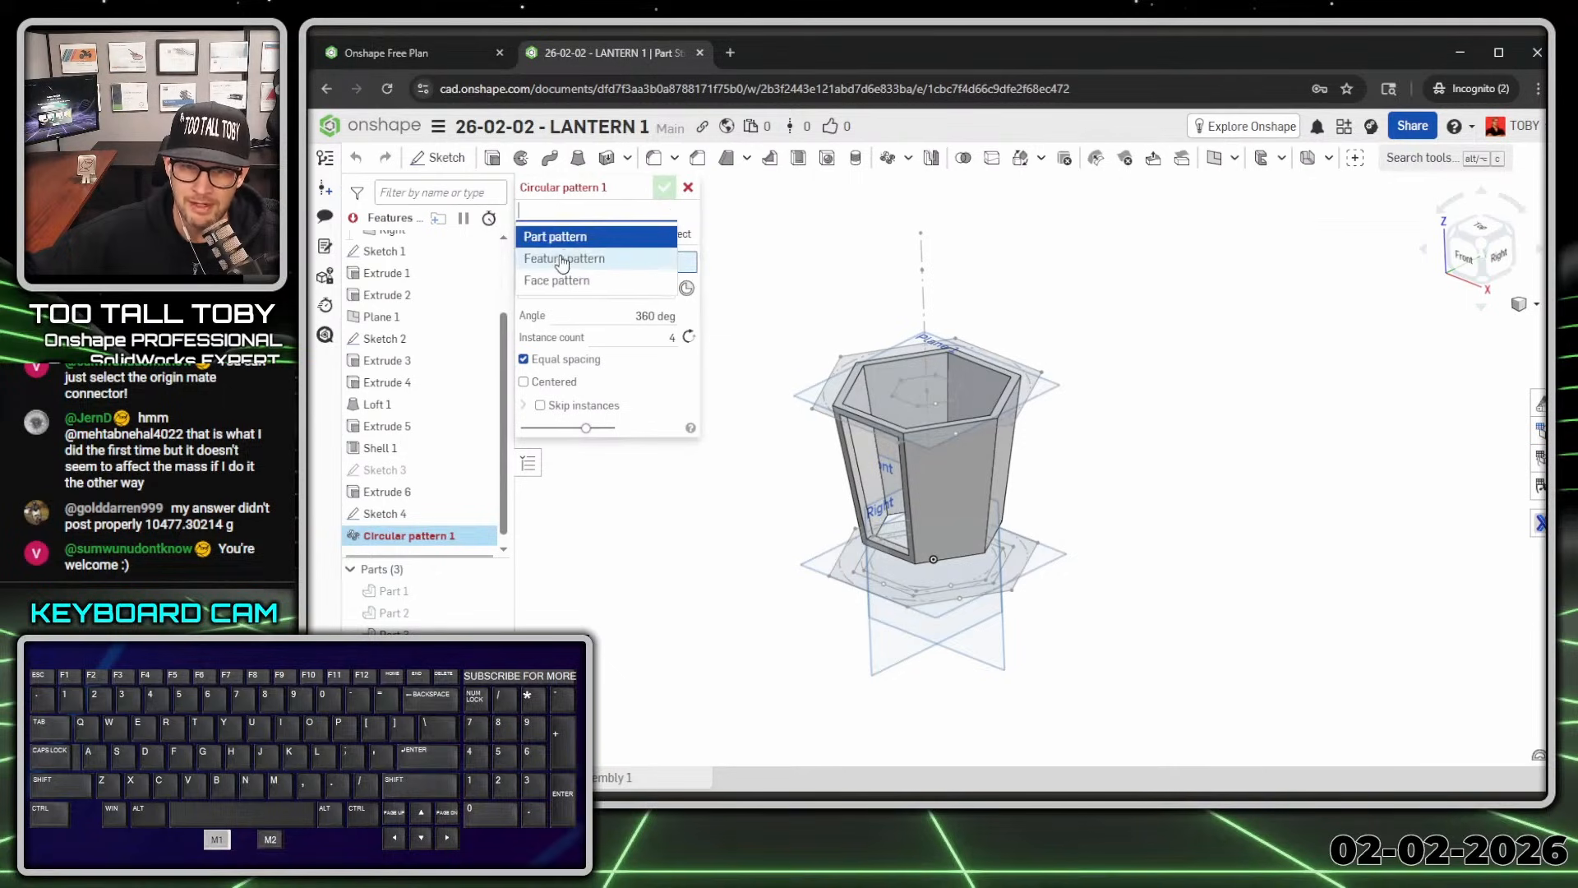
{"action": "left_click", "coordinate": [562, 261]}
{"action": "scroll", "coordinate": [839, 485], "scroll_direction": "up", "scroll_amount": 5}
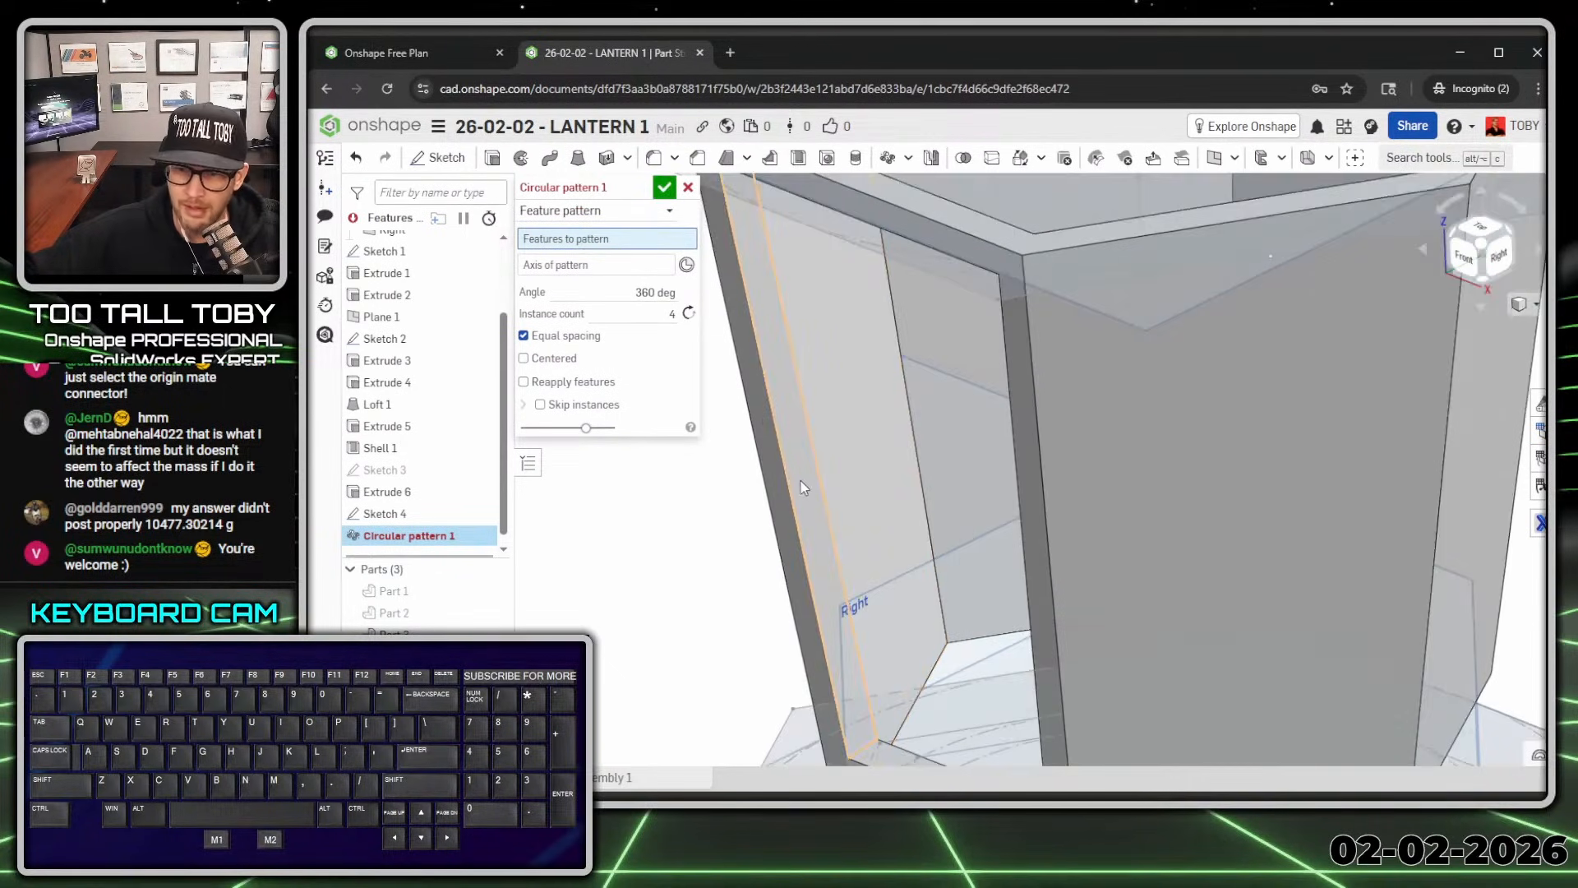
{"action": "left_click", "coordinate": [804, 488]}
{"action": "scroll", "coordinate": [822, 475], "scroll_direction": "down", "scroll_amount": 8}
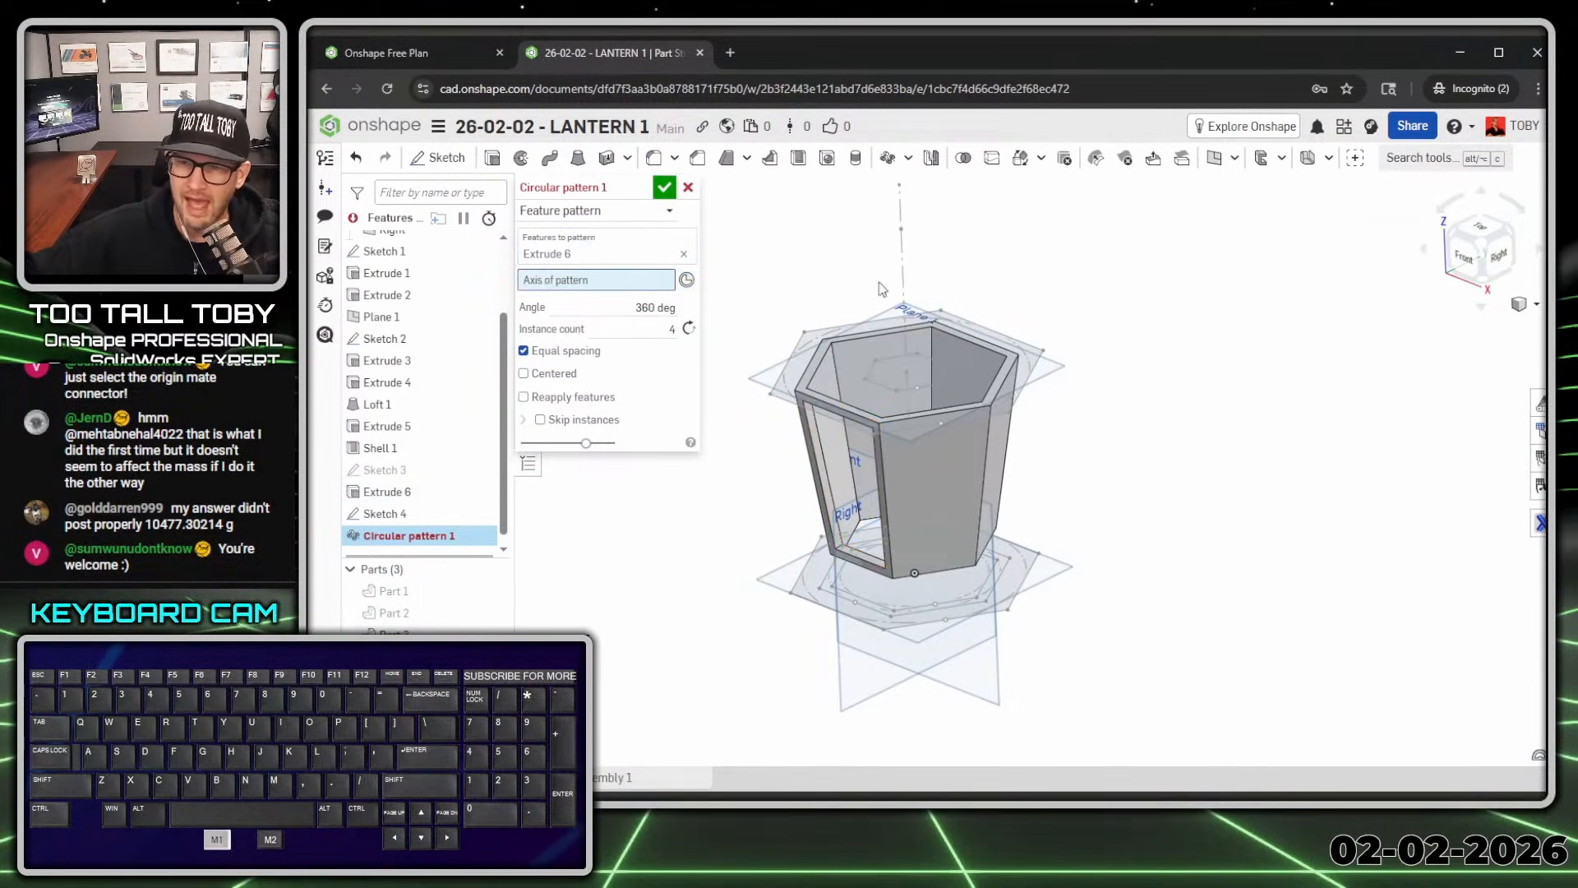
{"action": "left_click", "coordinate": [902, 275]}
{"action": "left_click", "coordinate": [649, 344]}
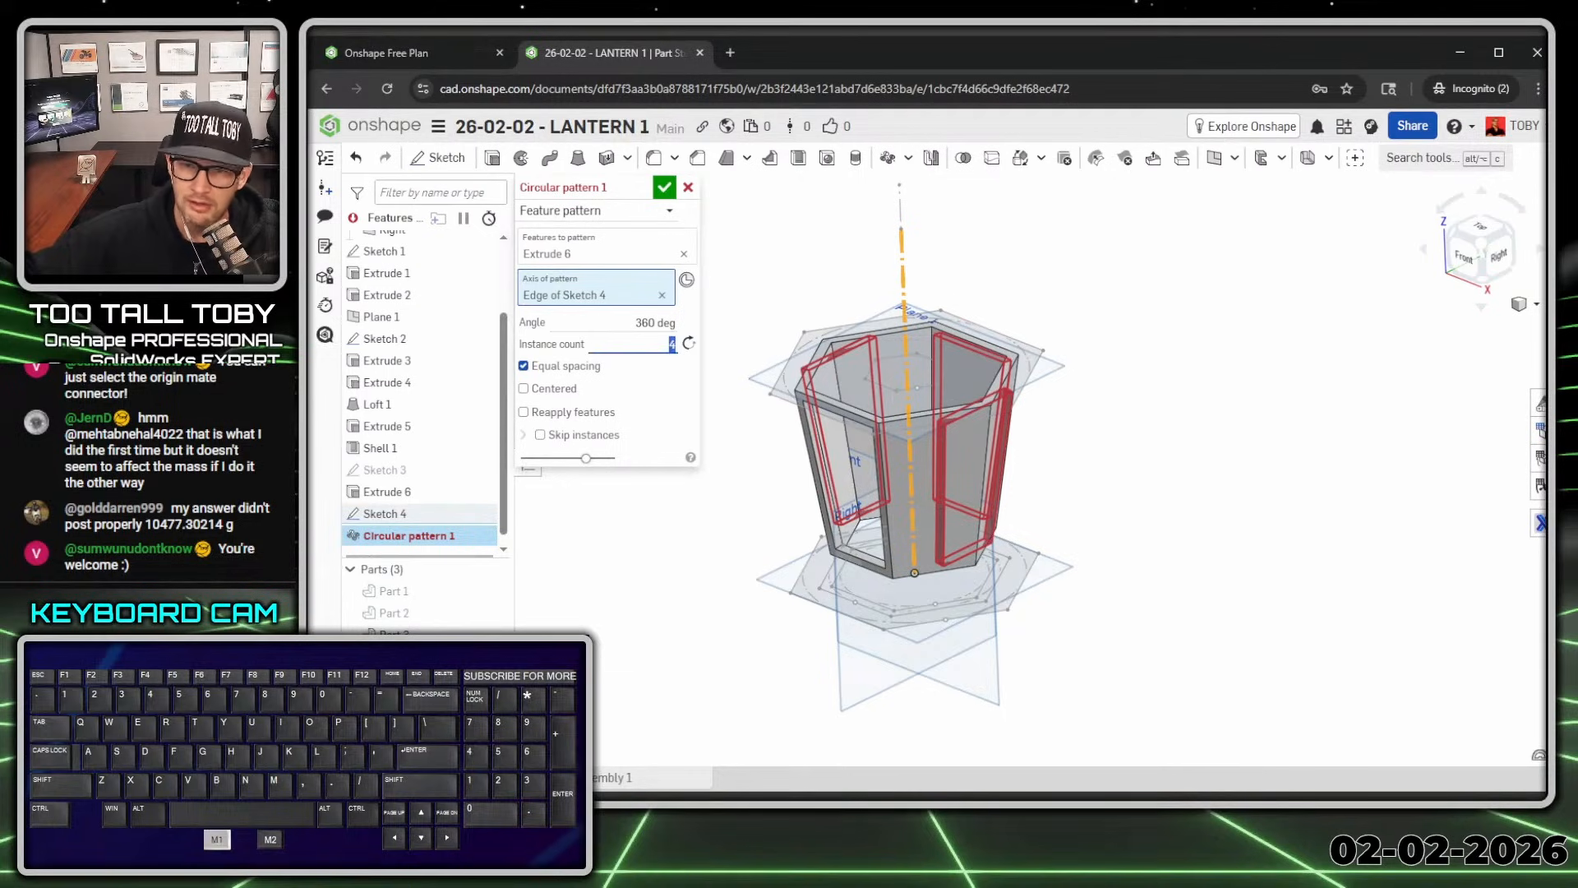
{"action": "type", "text": "6"}
{"action": "key", "text": "Return"}
{"action": "key", "text": "Return"}
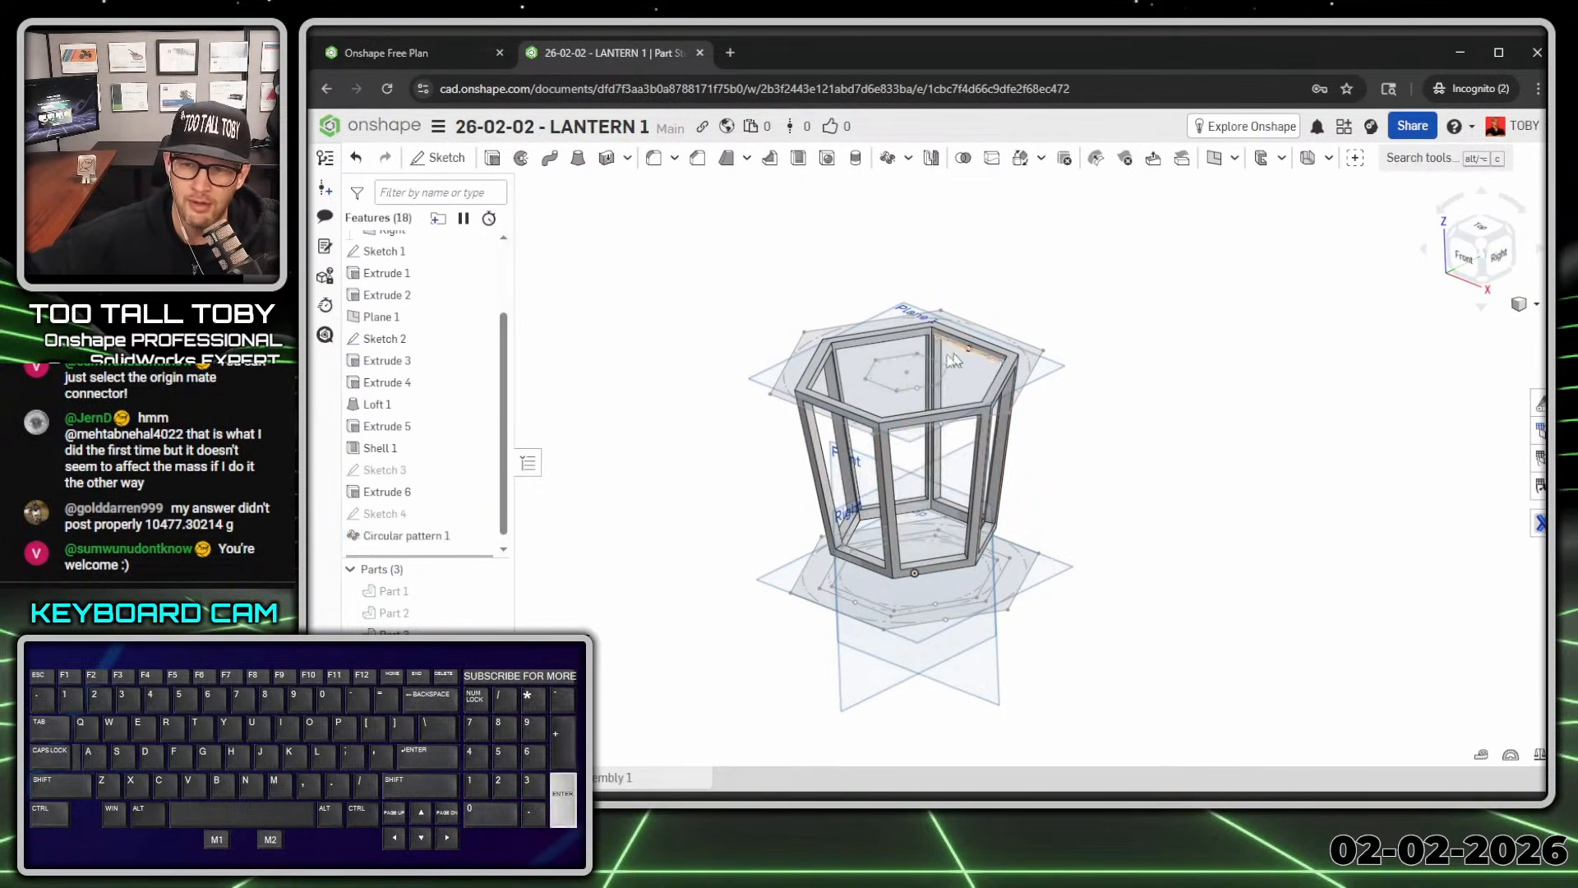
{"action": "left_click", "coordinate": [646, 491]}
Step: Reopen Circular pattern 1 to review its Feature pattern type, axis and patterned feature
{"action": "double_click", "coordinate": [407, 535]}
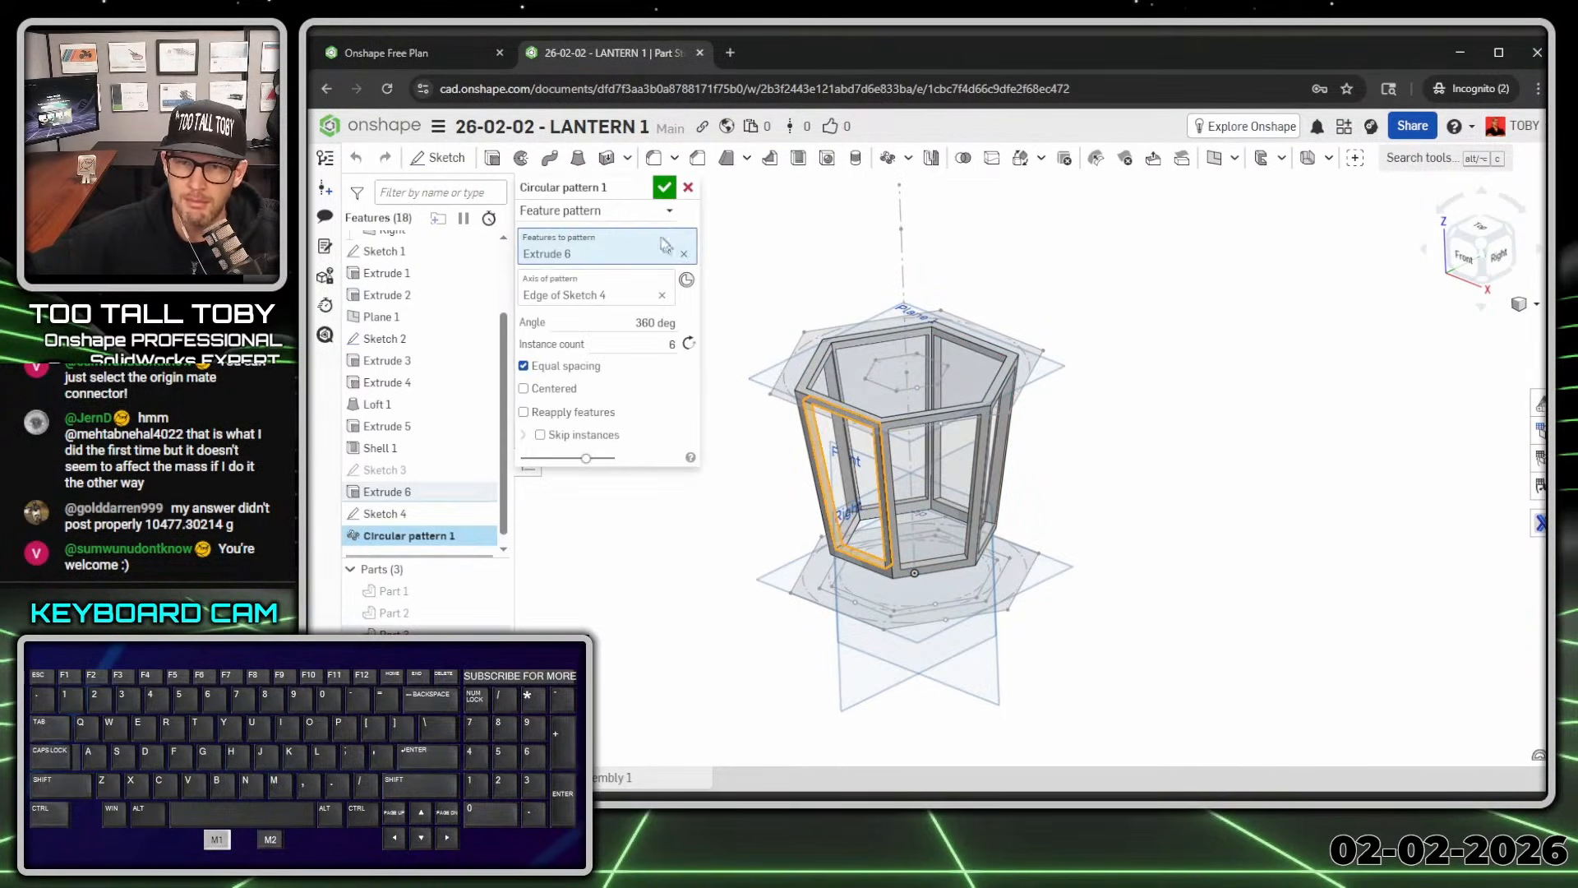
{"action": "left_click", "coordinate": [649, 216]}
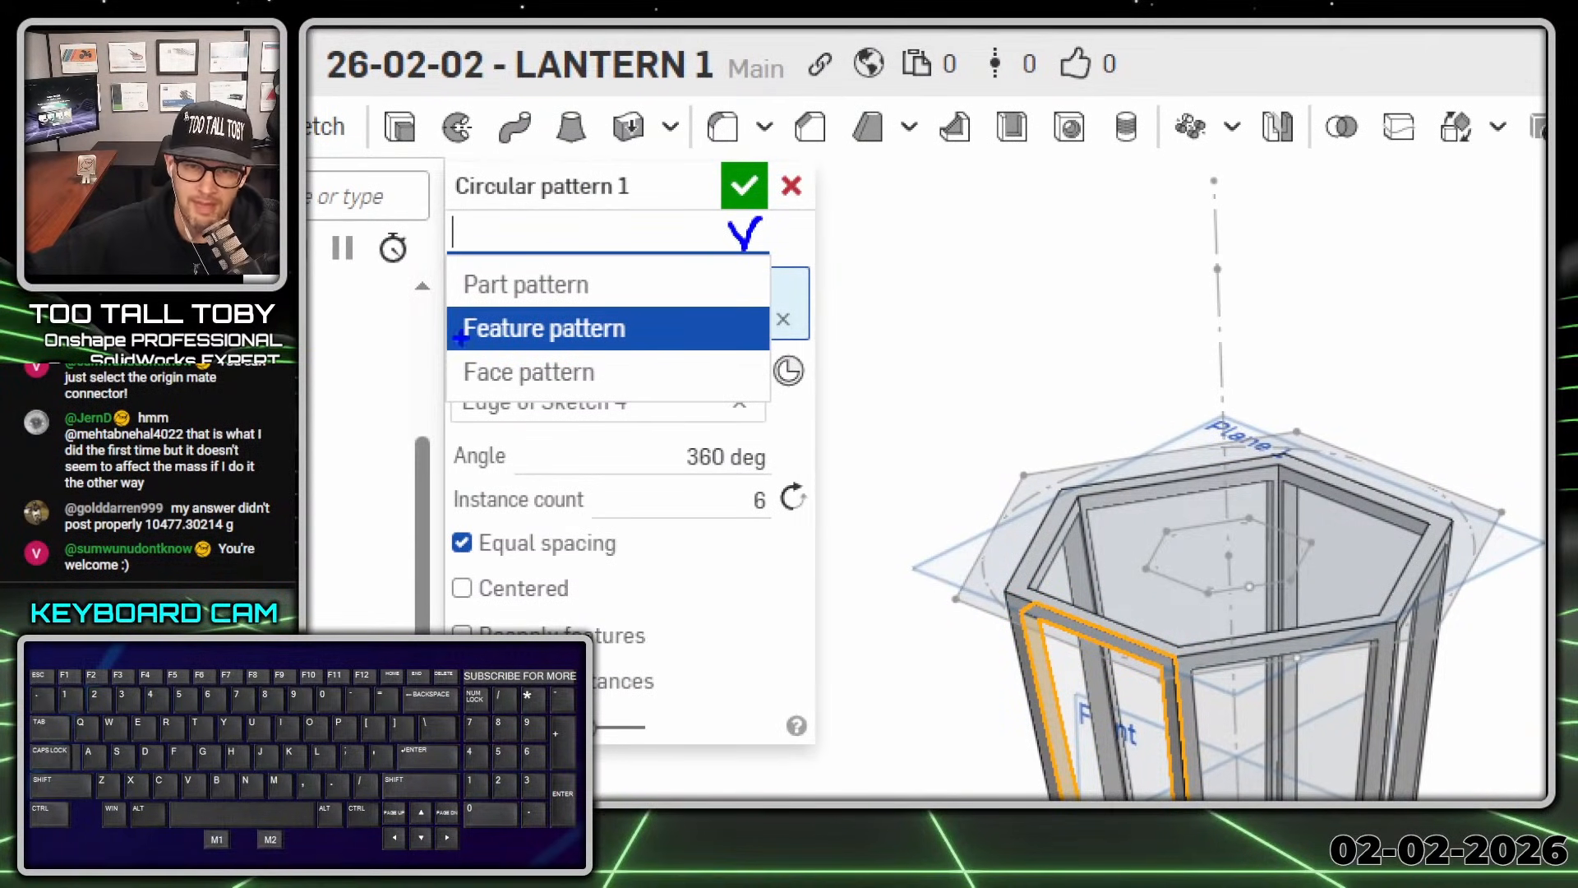
{"action": "left_click_drag", "start_coordinate": [580, 292], "coordinate": [577, 349]}
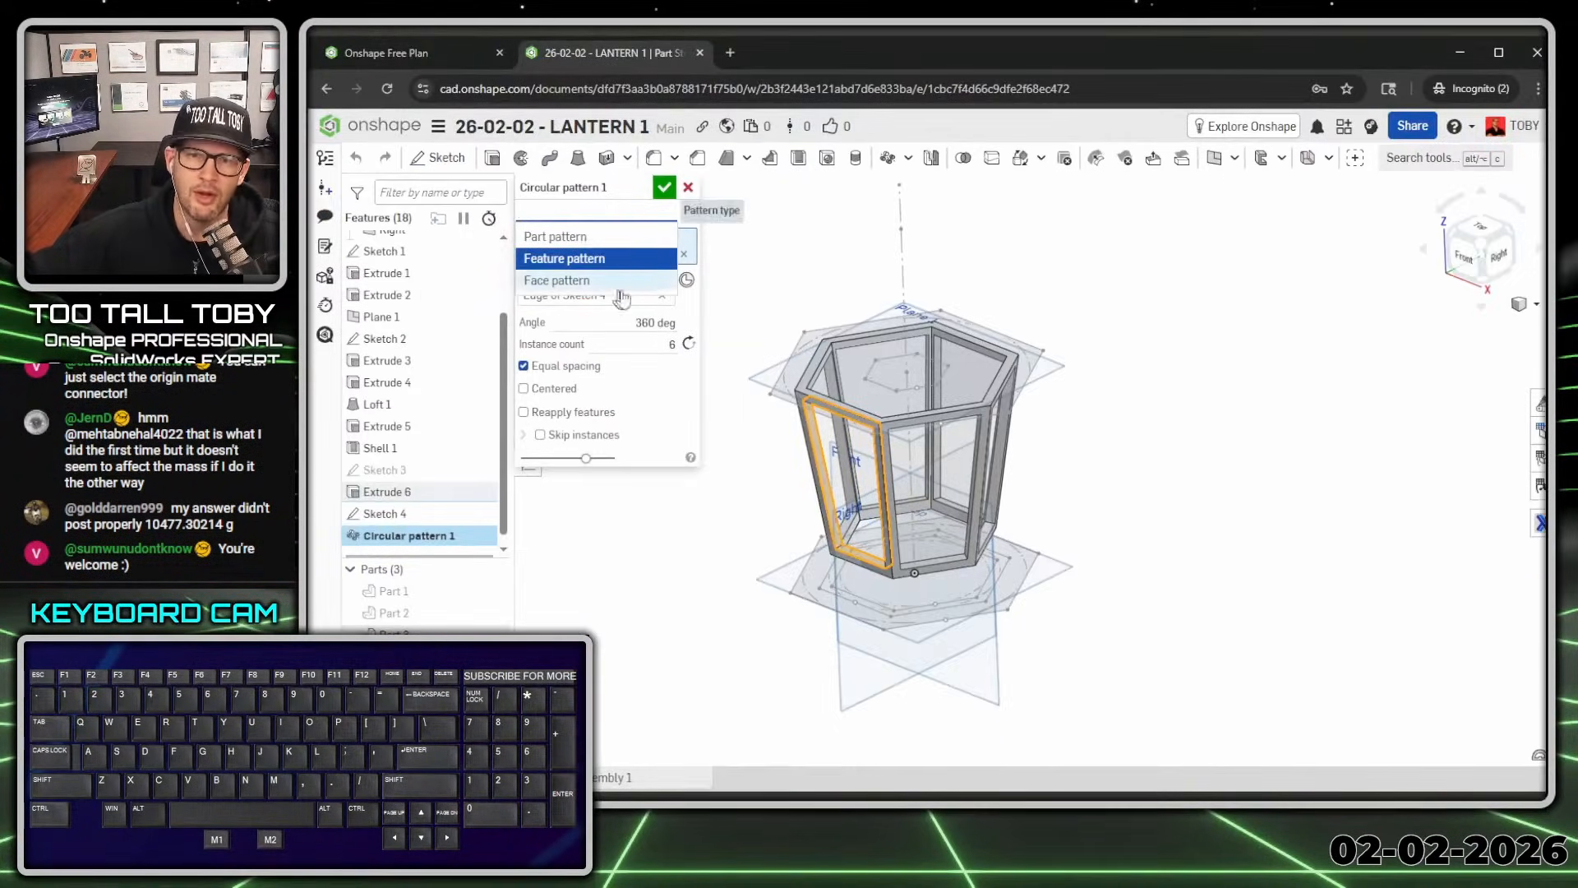
{"action": "left_click", "coordinate": [542, 328]}
{"action": "left_click", "coordinate": [559, 297]}
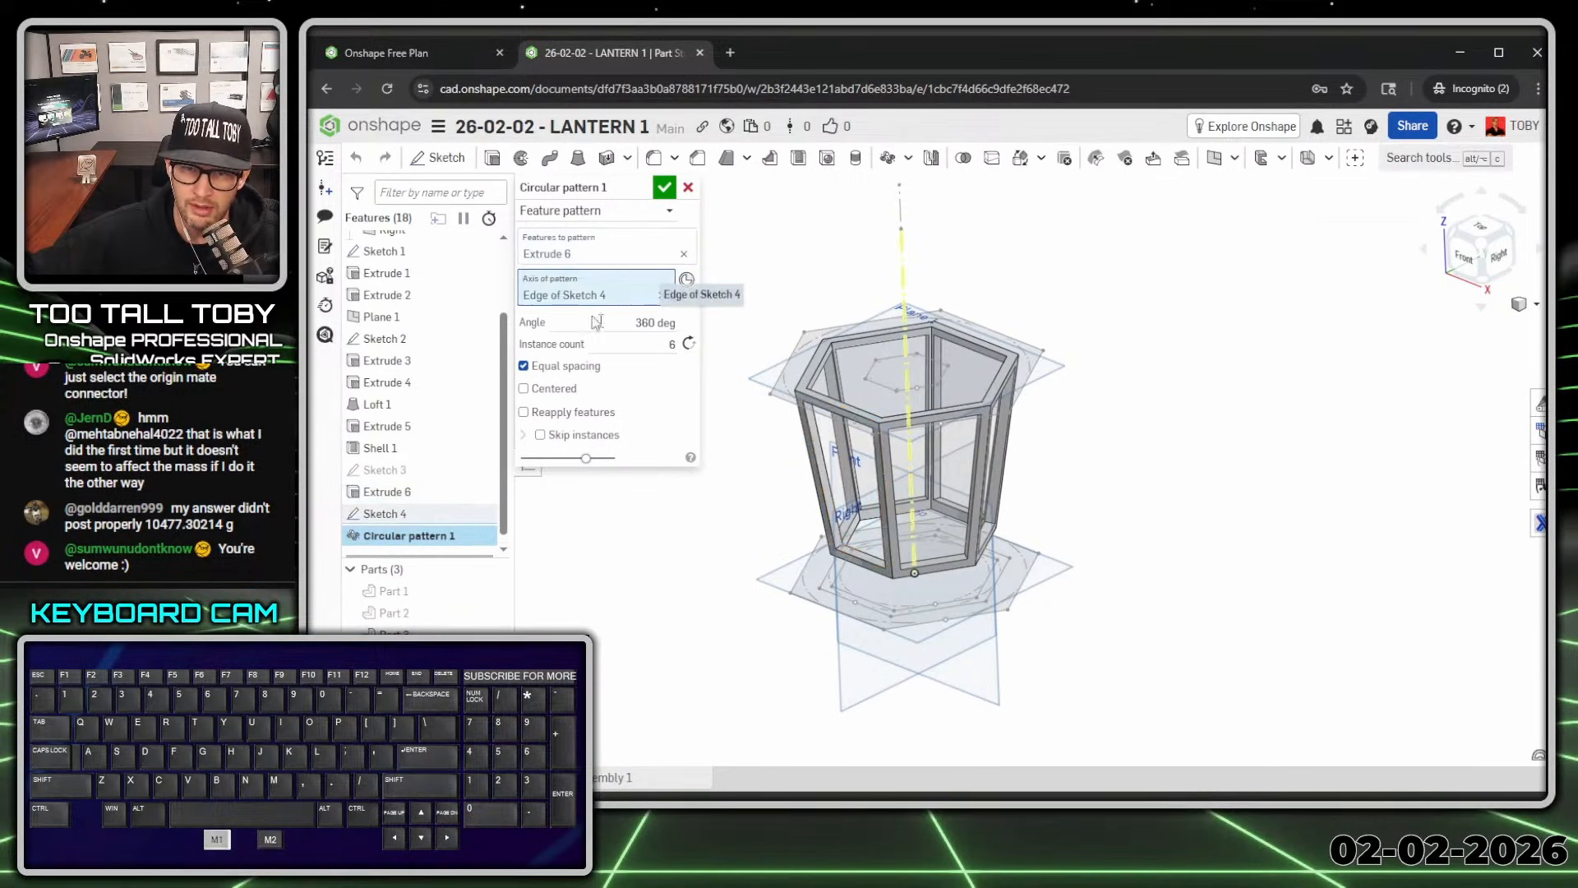
{"action": "left_click", "coordinate": [602, 262]}
{"action": "scroll", "coordinate": [789, 493], "scroll_direction": "up", "scroll_amount": 5}
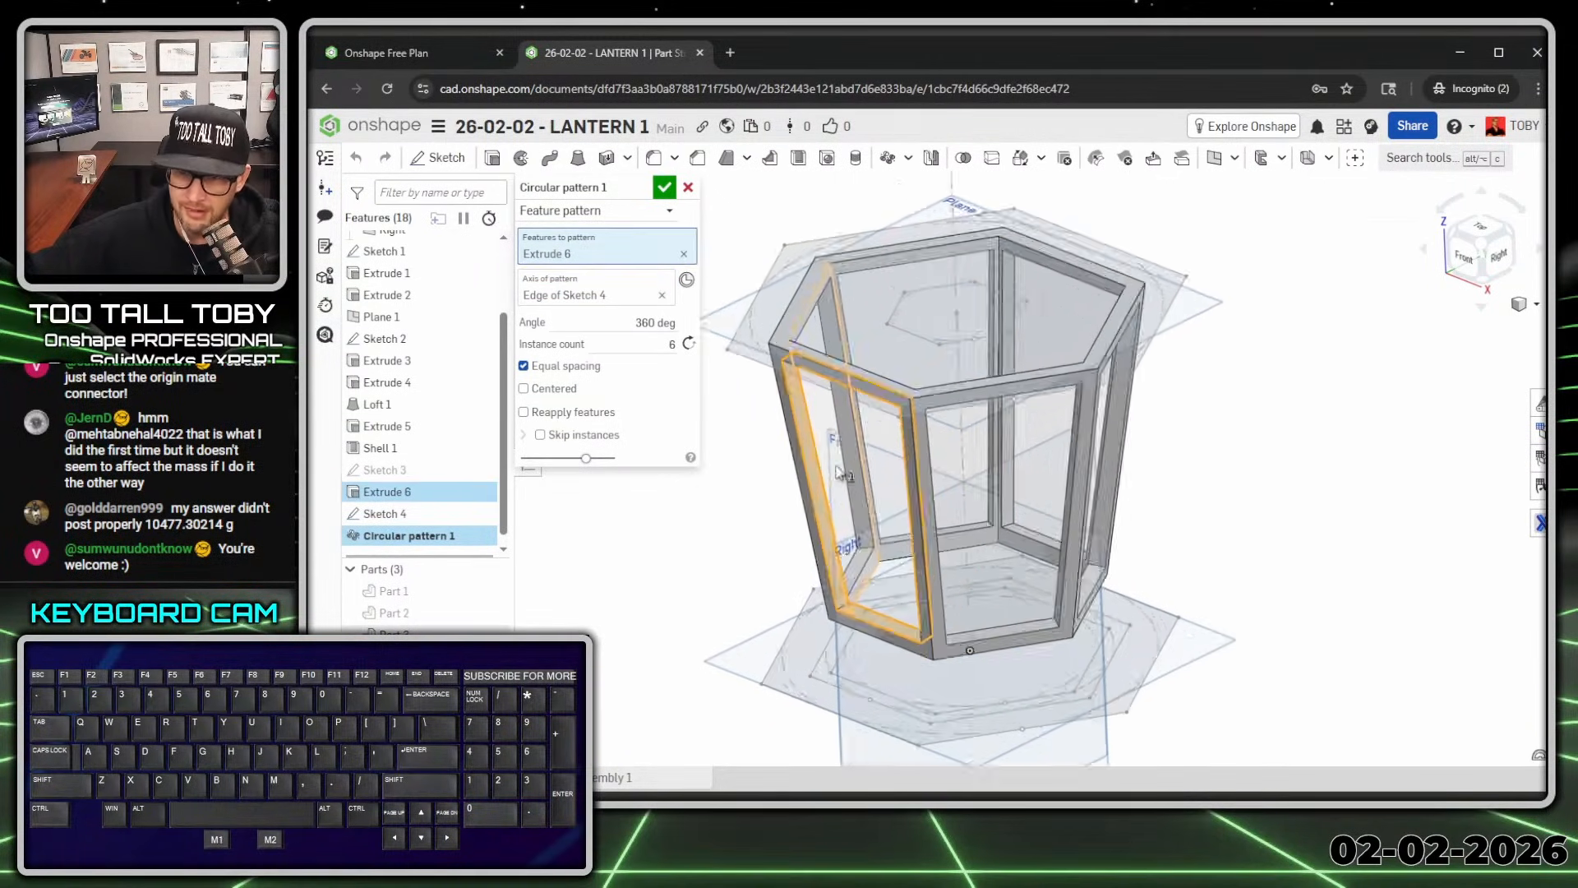
{"action": "scroll", "coordinate": [802, 502], "scroll_direction": "down", "scroll_amount": 4}
Step: Accept the unchanged circular pattern and show the roof part again
{"action": "left_click", "coordinate": [664, 187]}
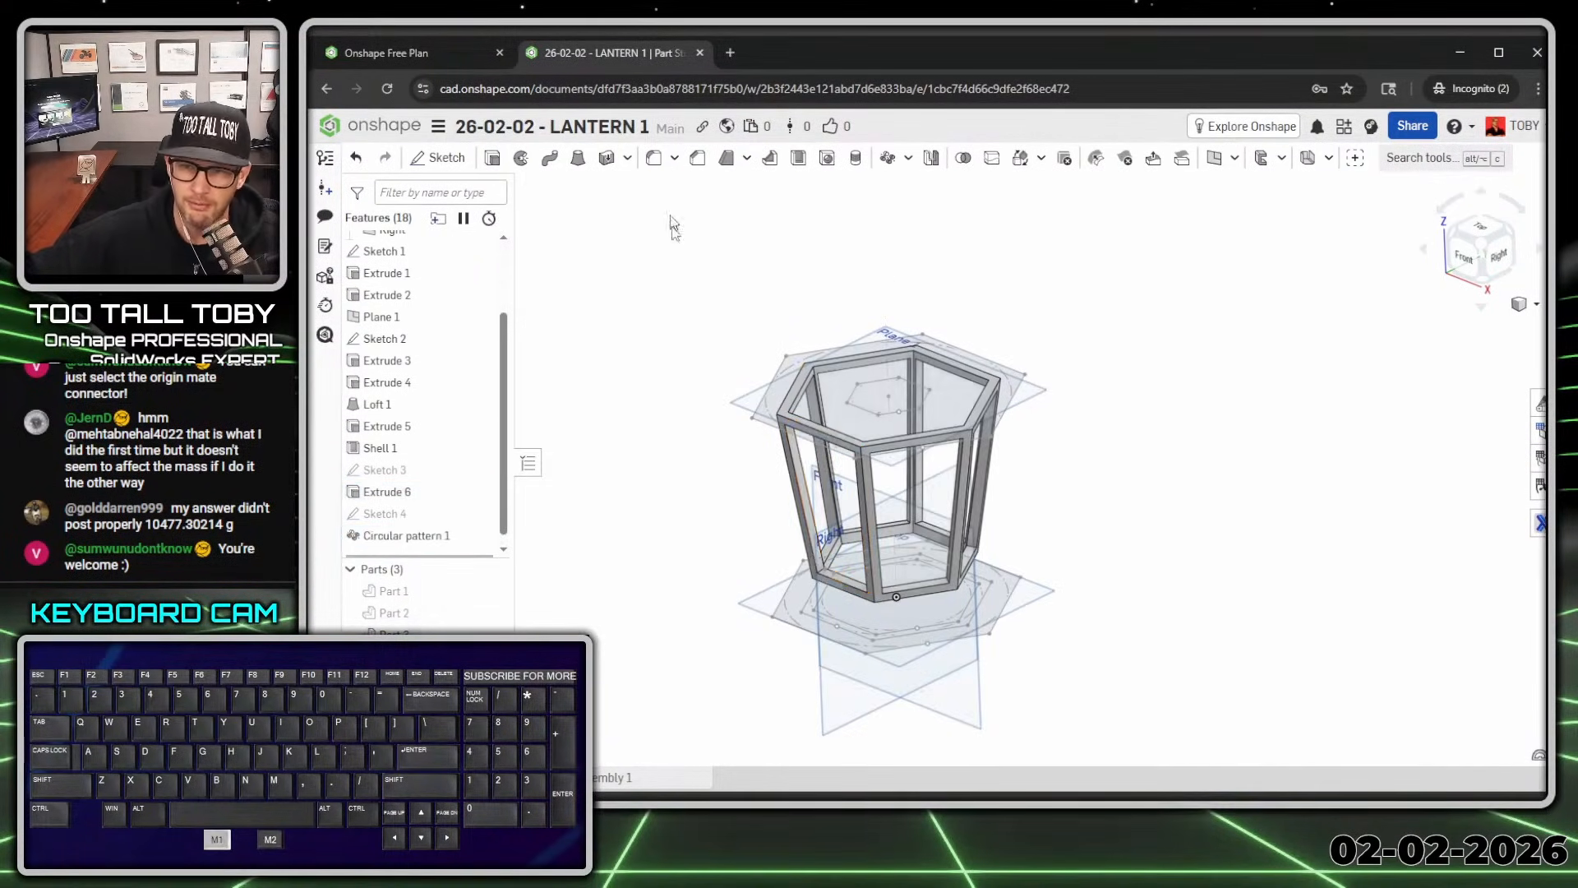
{"action": "left_click", "coordinate": [409, 594]}
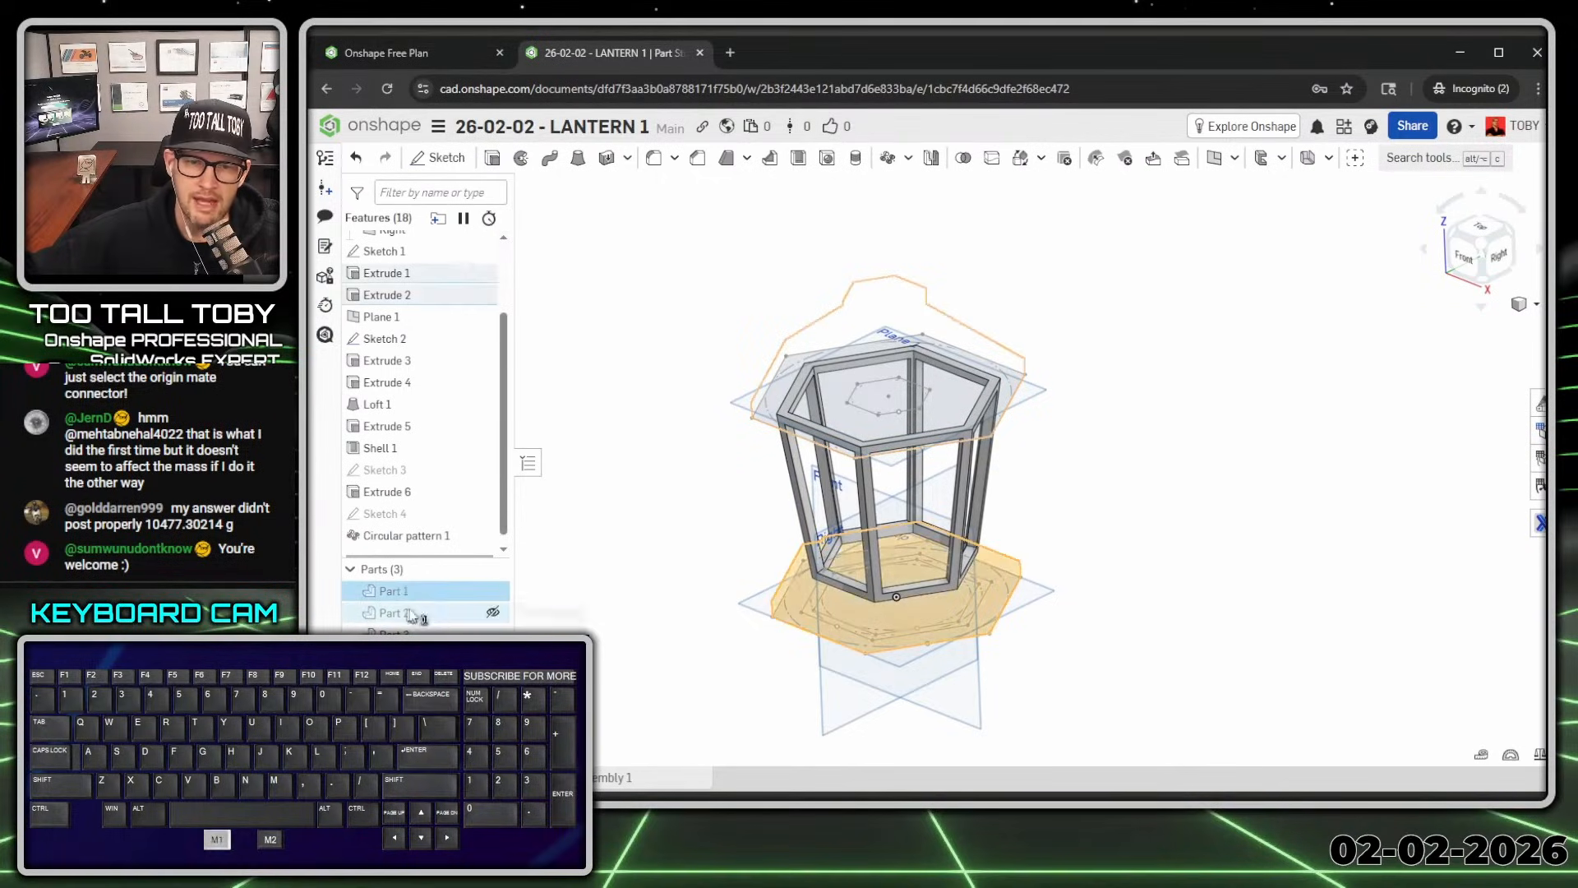
{"action": "left_click", "coordinate": [493, 590]}
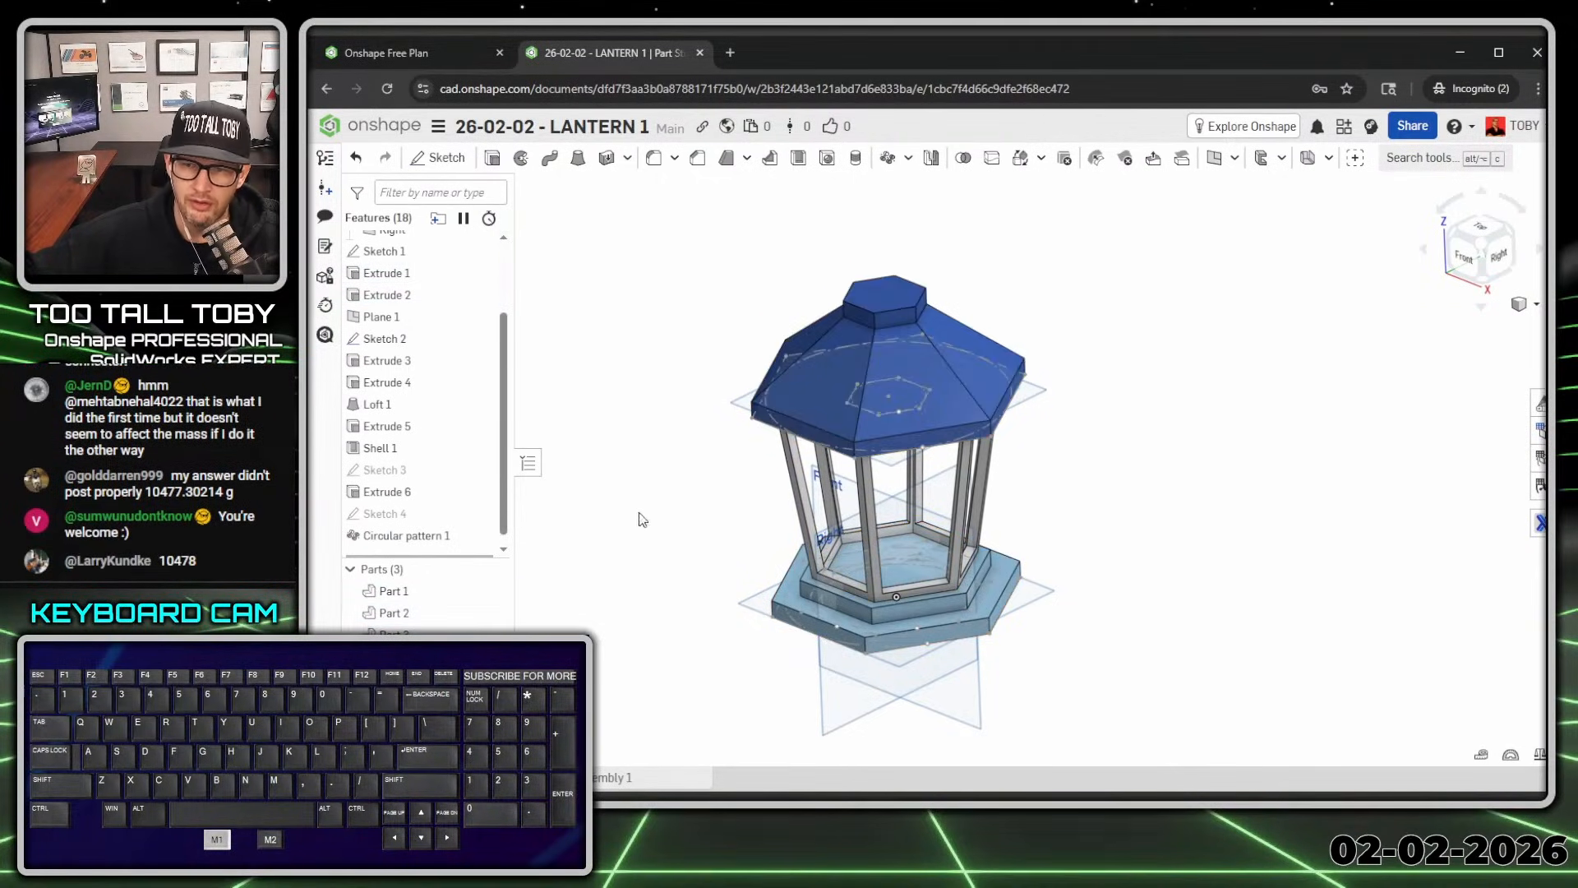
{"action": "scroll", "coordinate": [663, 557], "scroll_direction": "down", "scroll_amount": 2}
Step: Union Parts 1, 2 and 3 into one part with a Boolean
{"action": "left_click", "coordinate": [398, 592]}
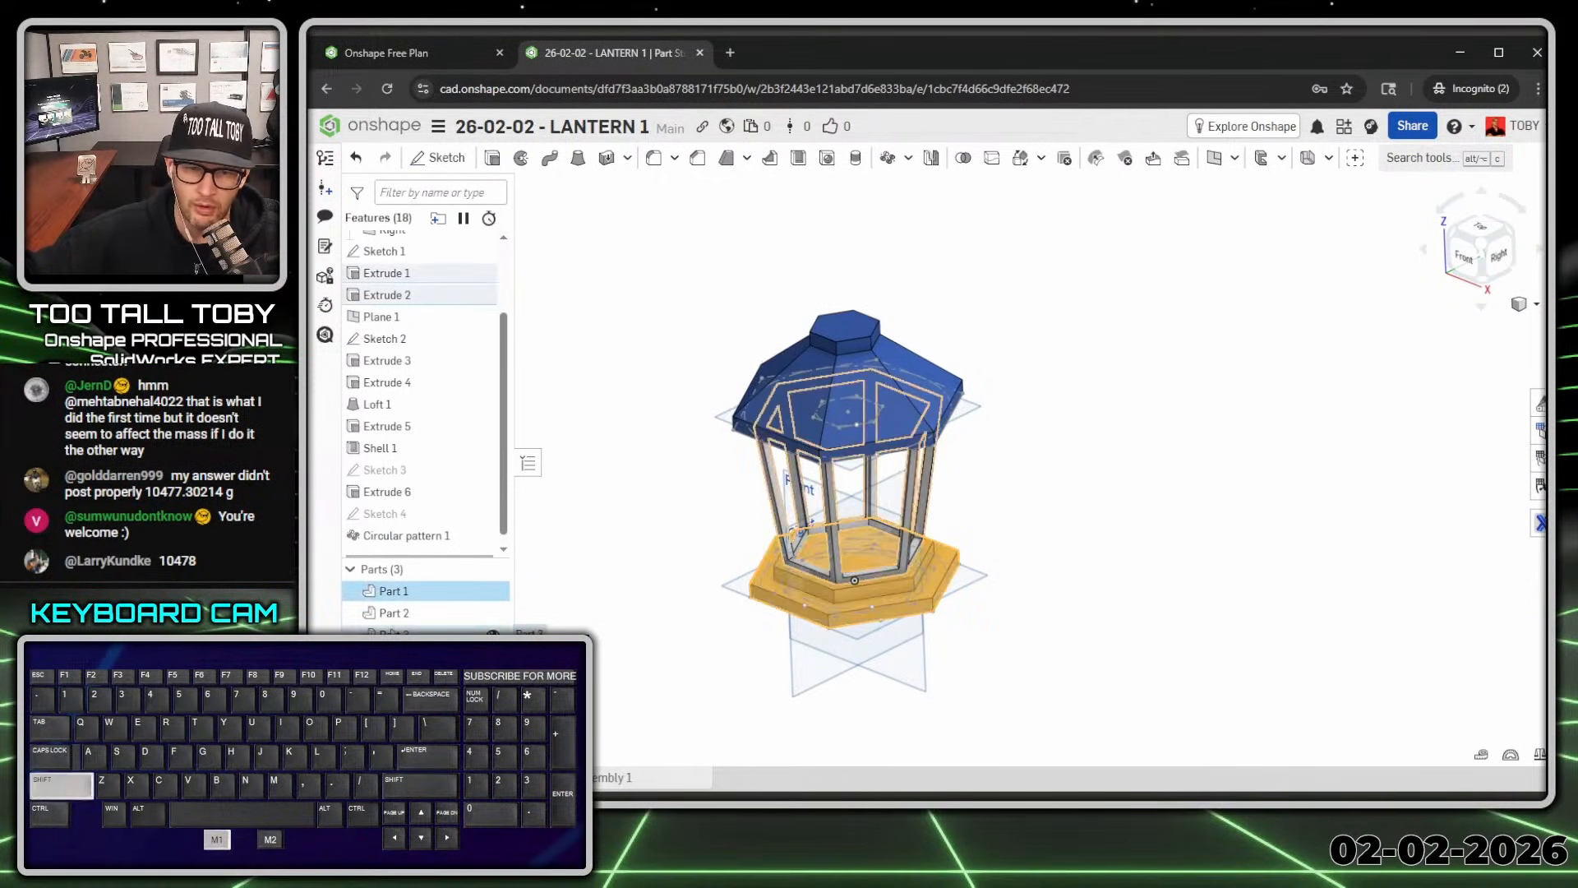
{"action": "left_click", "coordinate": [391, 632], "text": "shift"}
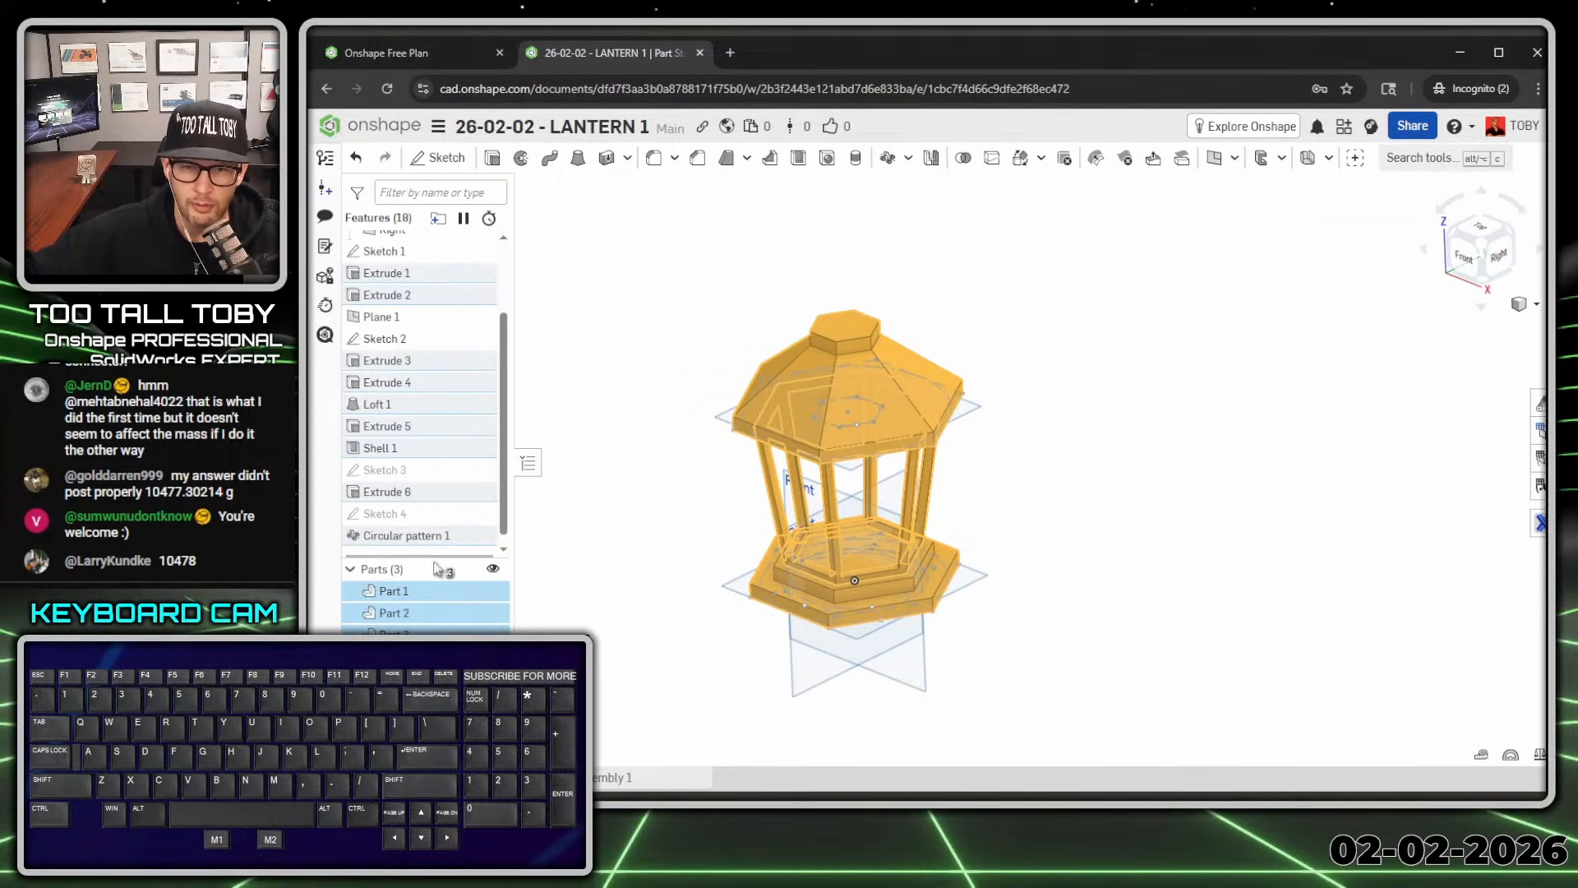
{"action": "left_click_drag", "start_coordinate": [421, 556], "coordinate": [427, 417]}
{"action": "left_click", "coordinate": [626, 468]}
{"action": "left_click", "coordinate": [399, 452]}
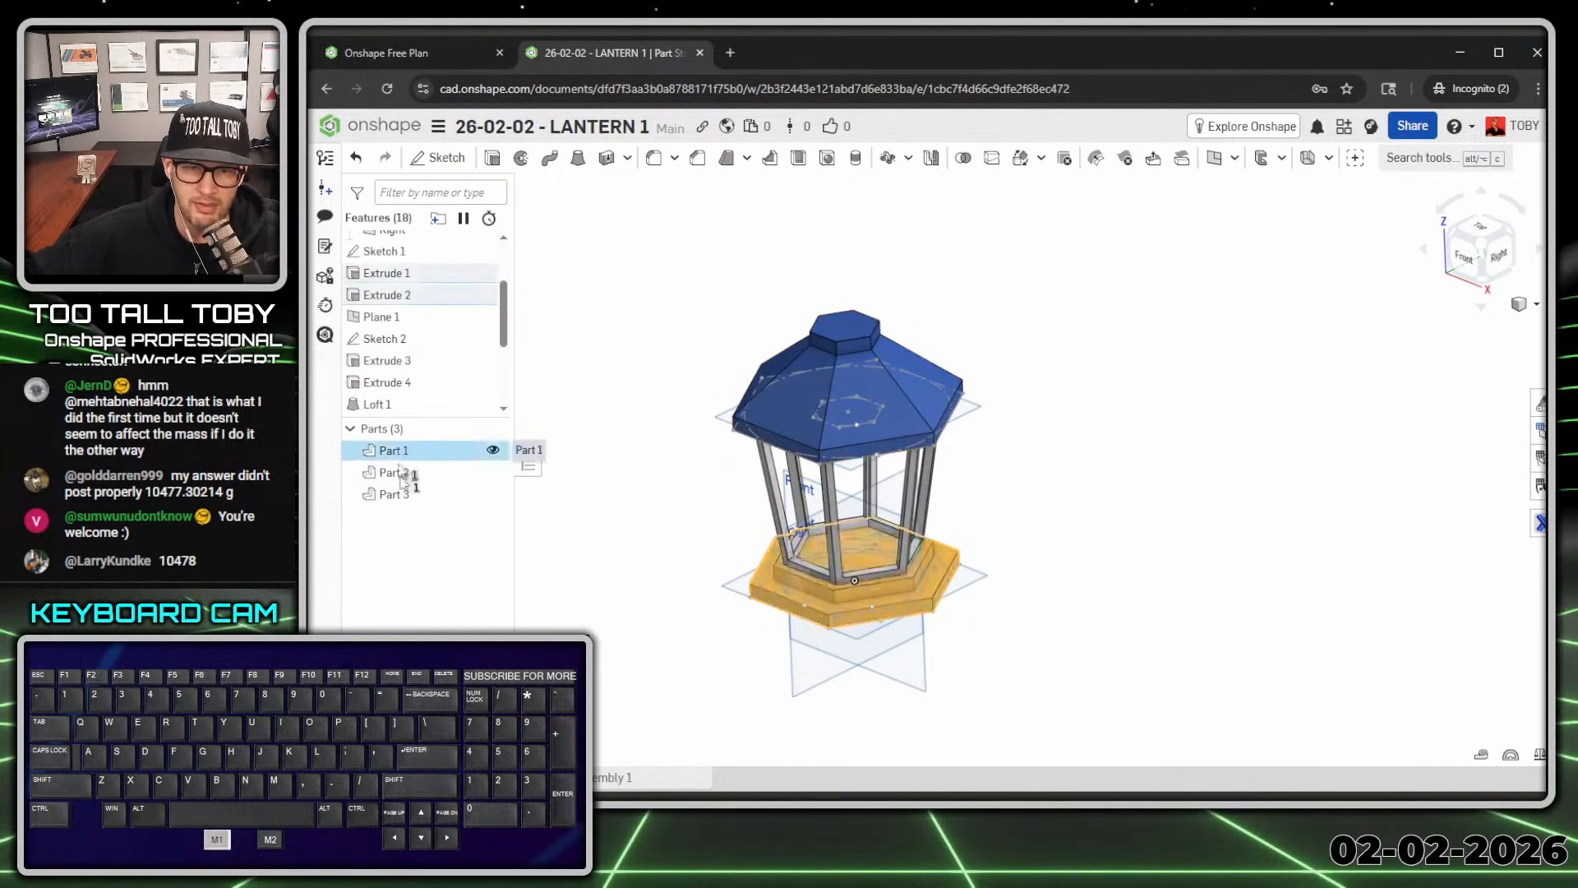
{"action": "left_click", "coordinate": [402, 501], "text": "shift"}
{"action": "right_click", "coordinate": [402, 505]}
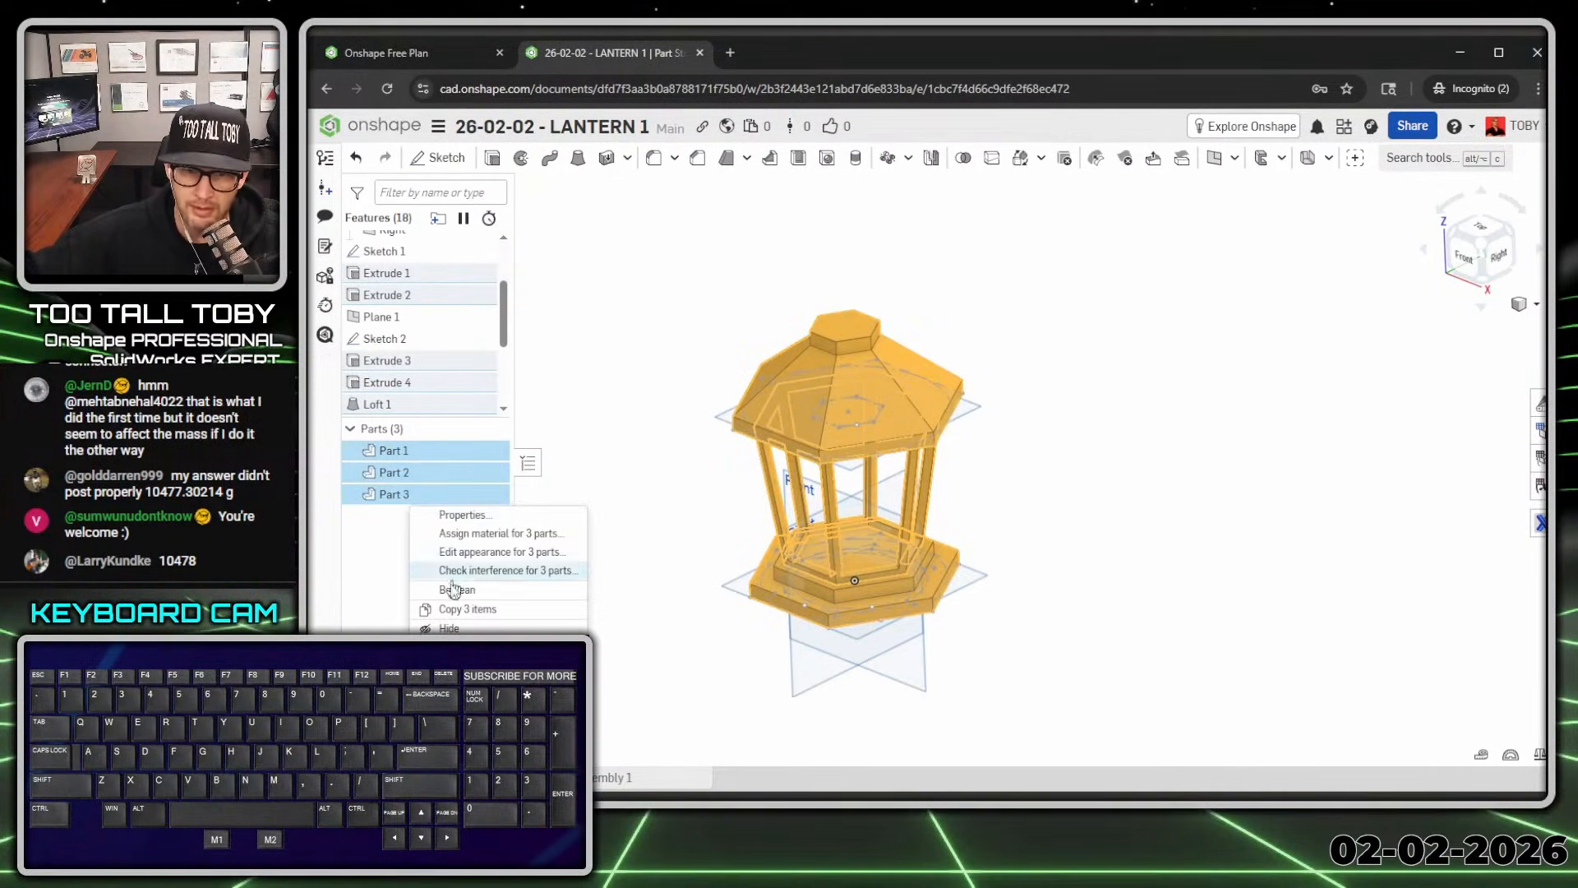
{"action": "left_click", "coordinate": [415, 579]}
{"action": "left_click", "coordinate": [665, 189]}
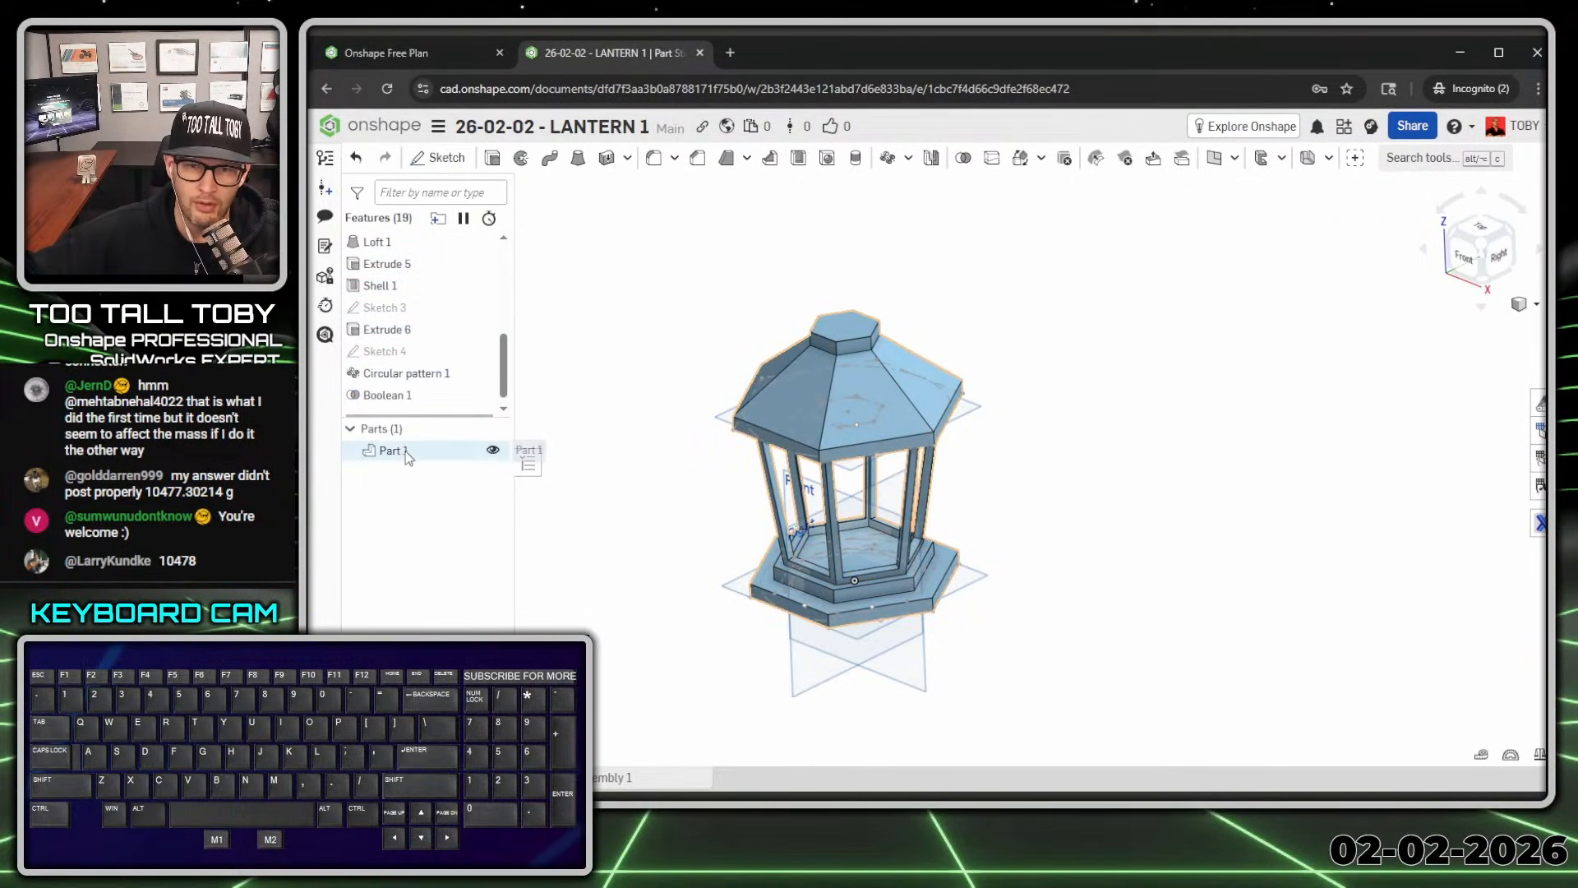
Step: Revise Boolean 1's keep-tools option, then confirm it as a single merged part
{"action": "double_click", "coordinate": [386, 395]}
{"action": "left_click", "coordinate": [523, 322]}
{"action": "left_click", "coordinate": [664, 188]}
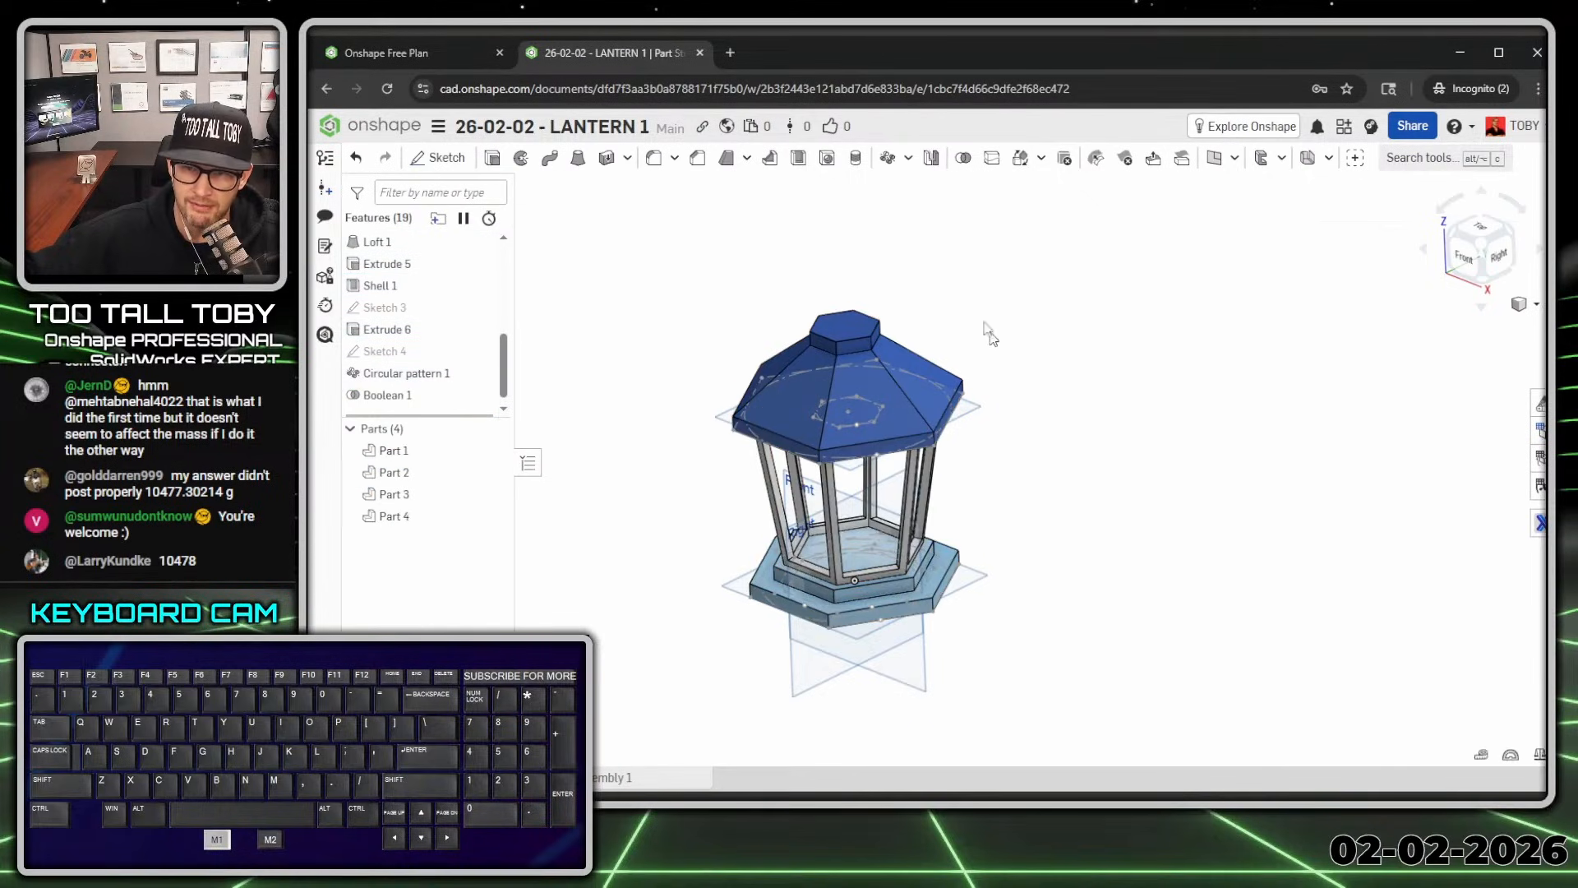
{"action": "left_click", "coordinate": [394, 516]}
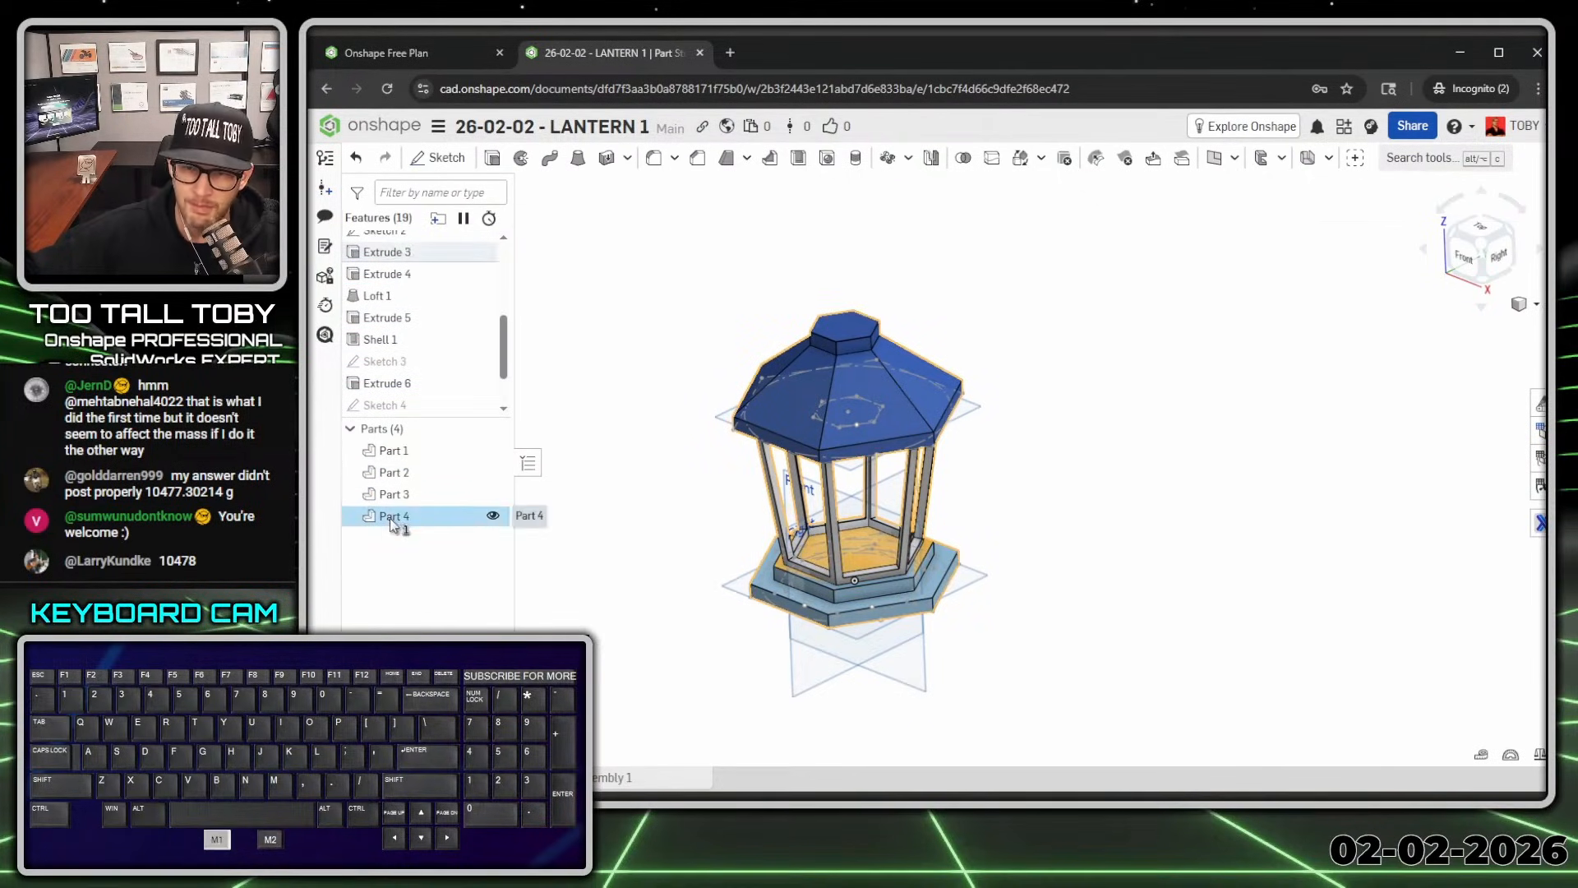
{"action": "left_click", "coordinate": [523, 496]}
{"action": "scroll", "coordinate": [390, 386], "scroll_direction": "down", "scroll_amount": 1}
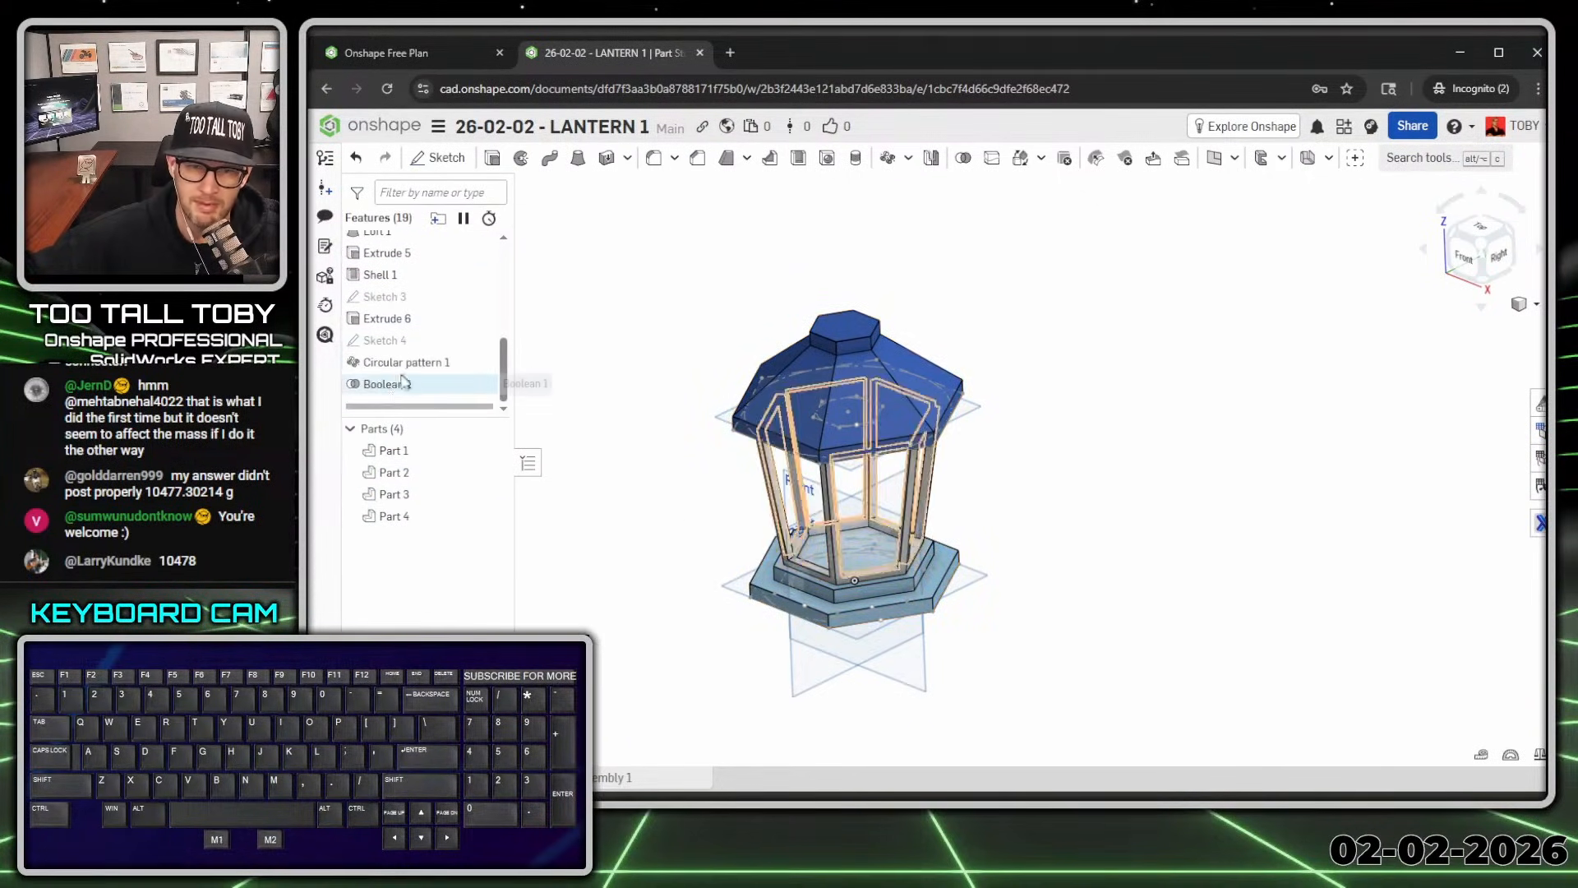
{"action": "left_click", "coordinate": [390, 389]}
{"action": "double_click", "coordinate": [388, 392]}
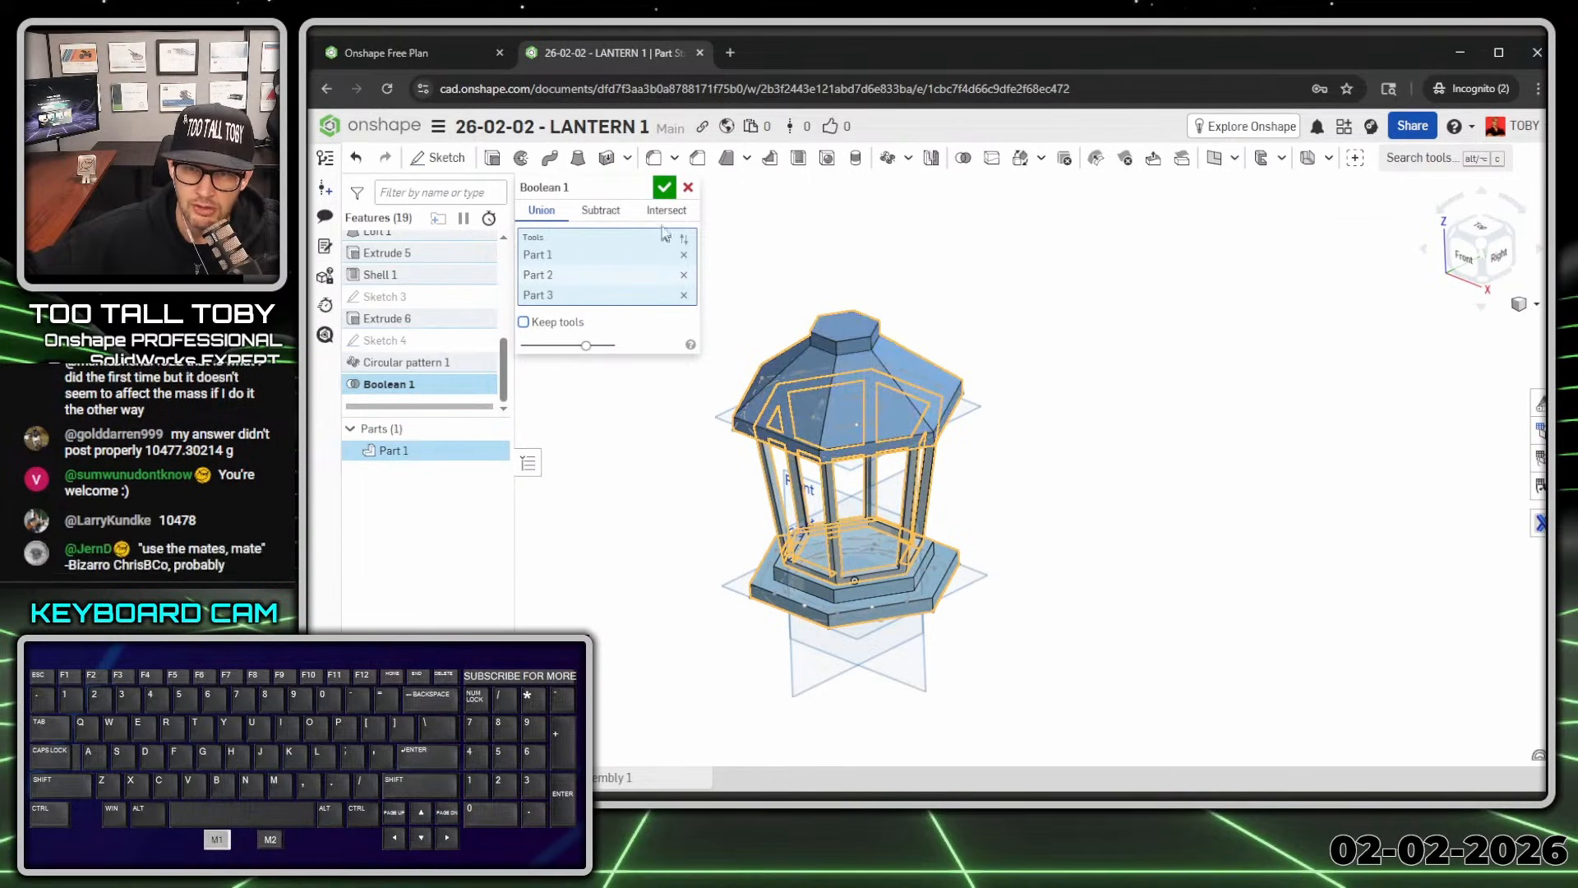
{"action": "left_click", "coordinate": [664, 189]}
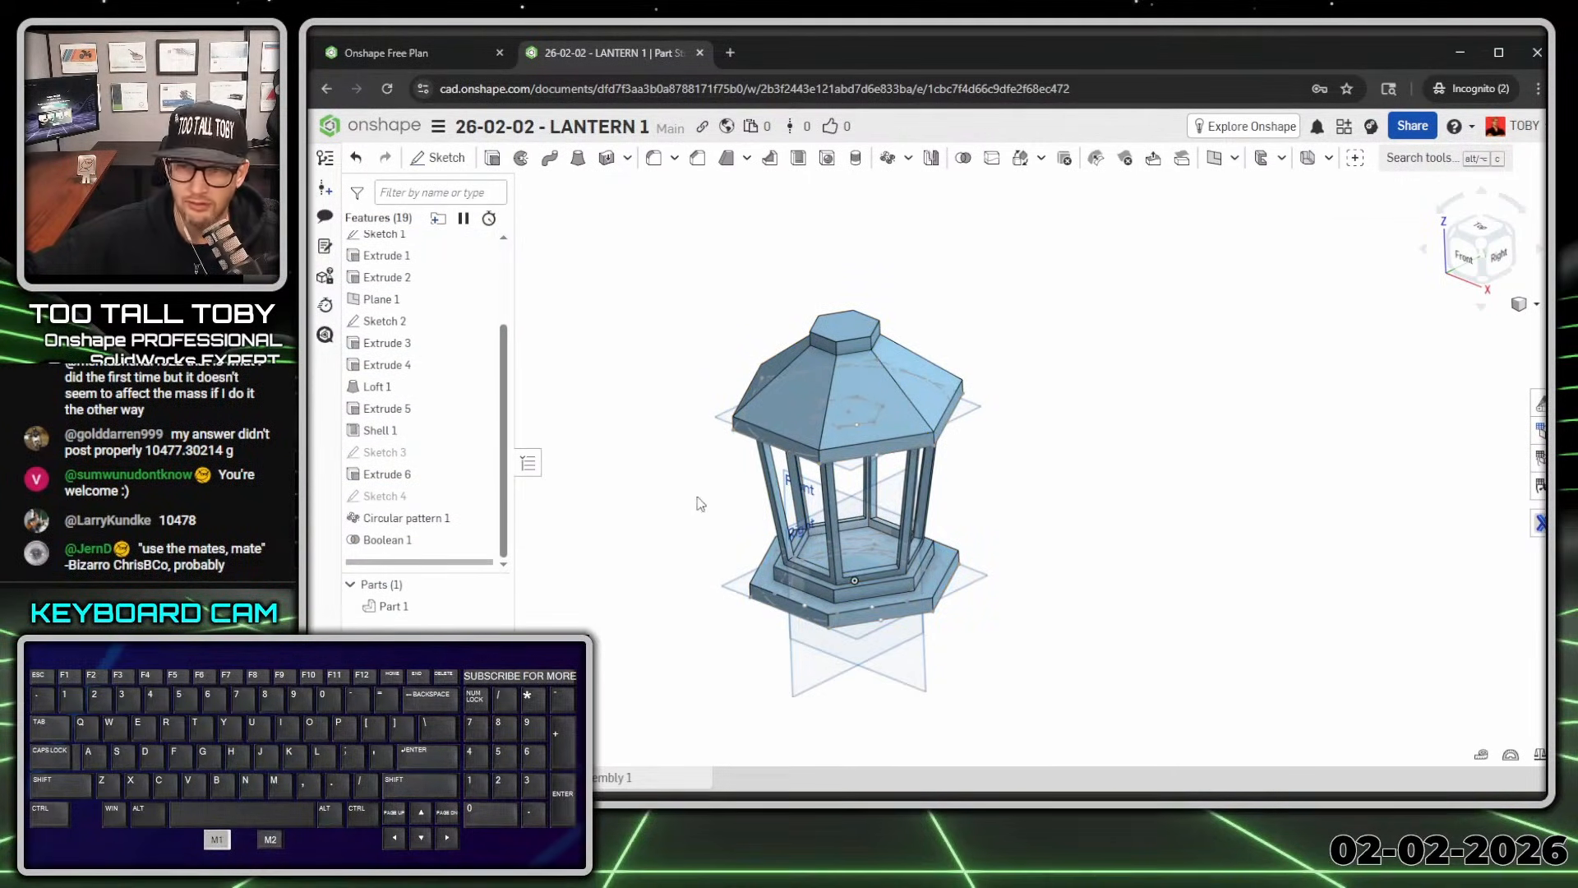
Step: Show Sketch 4 and start a new sketch on the Right plane
{"action": "left_click", "coordinate": [487, 496]}
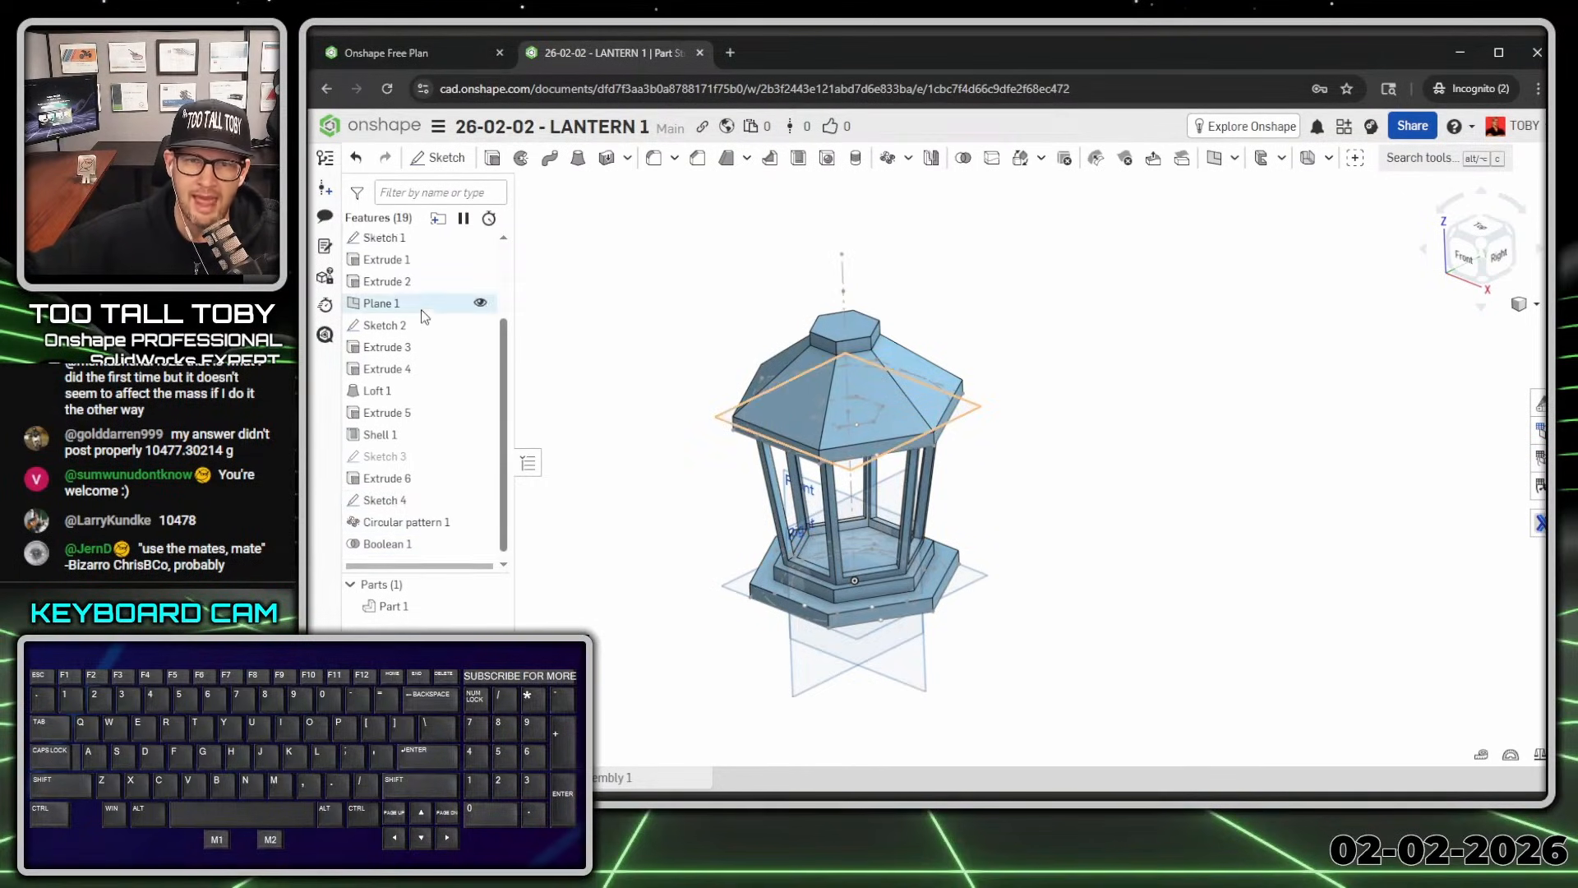
{"action": "scroll", "coordinate": [421, 309], "scroll_direction": "up", "scroll_amount": 3}
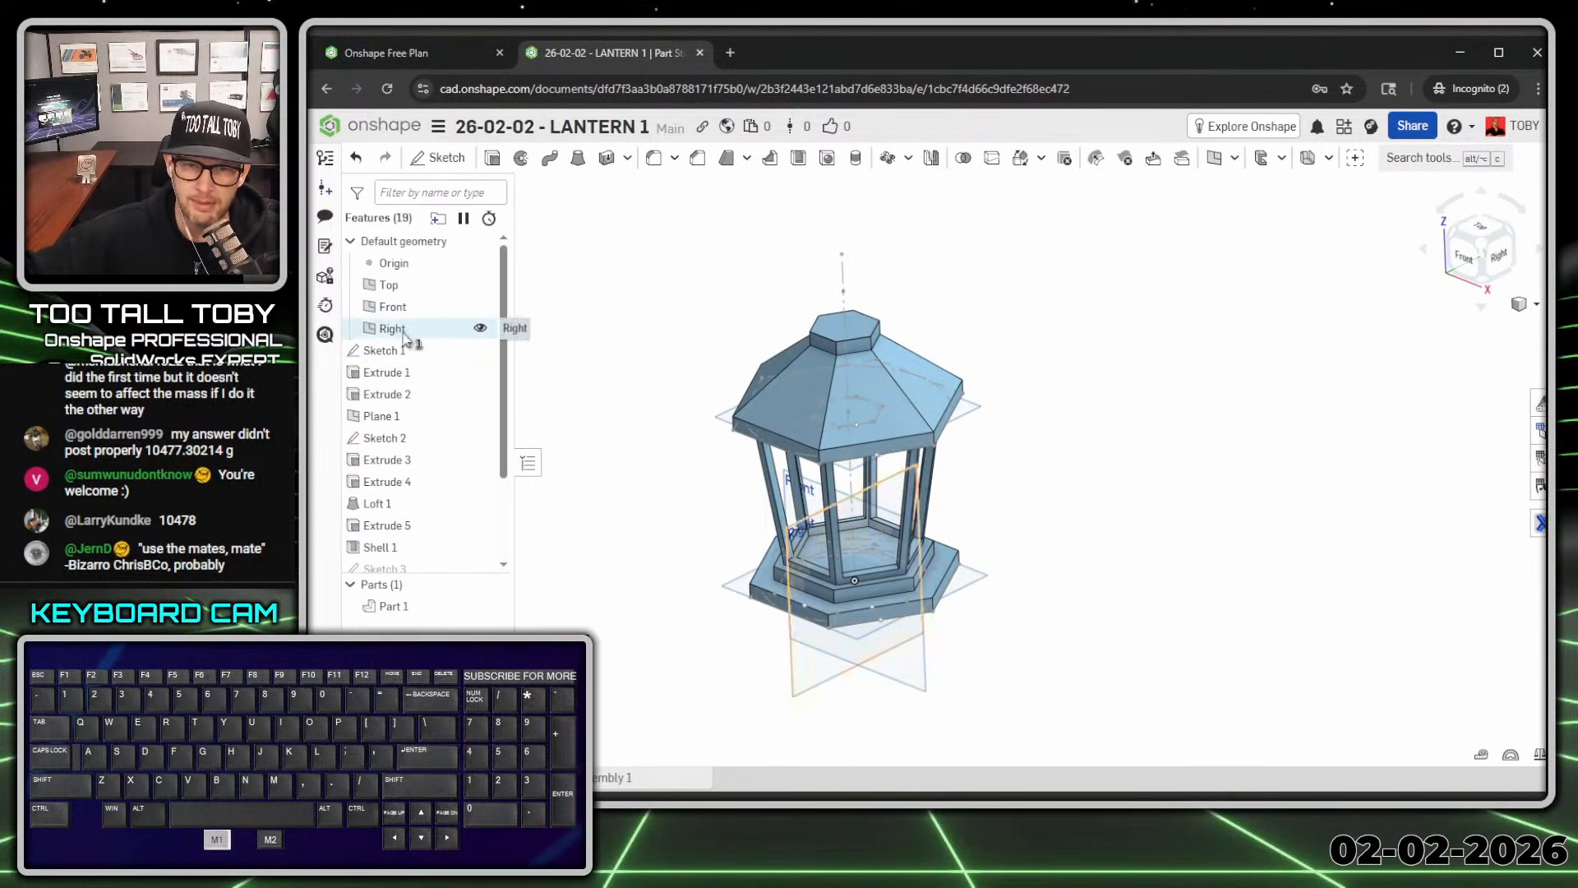
{"action": "left_click", "coordinate": [493, 328]}
{"action": "key", "text": "s"}
{"action": "left_click", "coordinate": [467, 319]}
Step: Draw a Ø25 circle centred on the axis above the roof in Sketch 5
{"action": "key", "text": "n"}
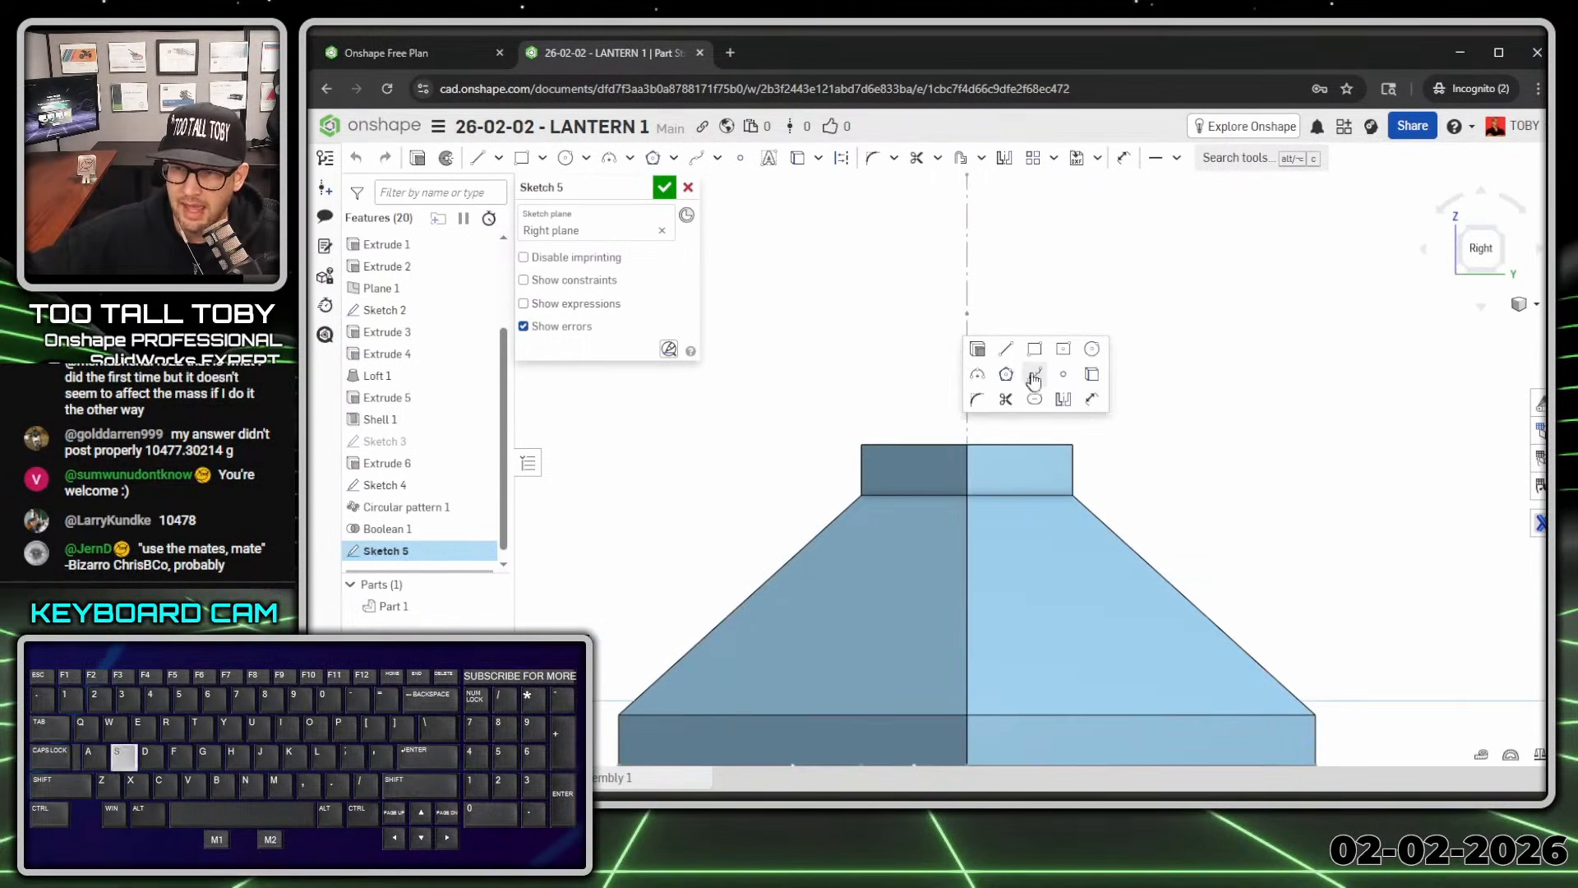
{"action": "left_click", "coordinate": [1092, 348]}
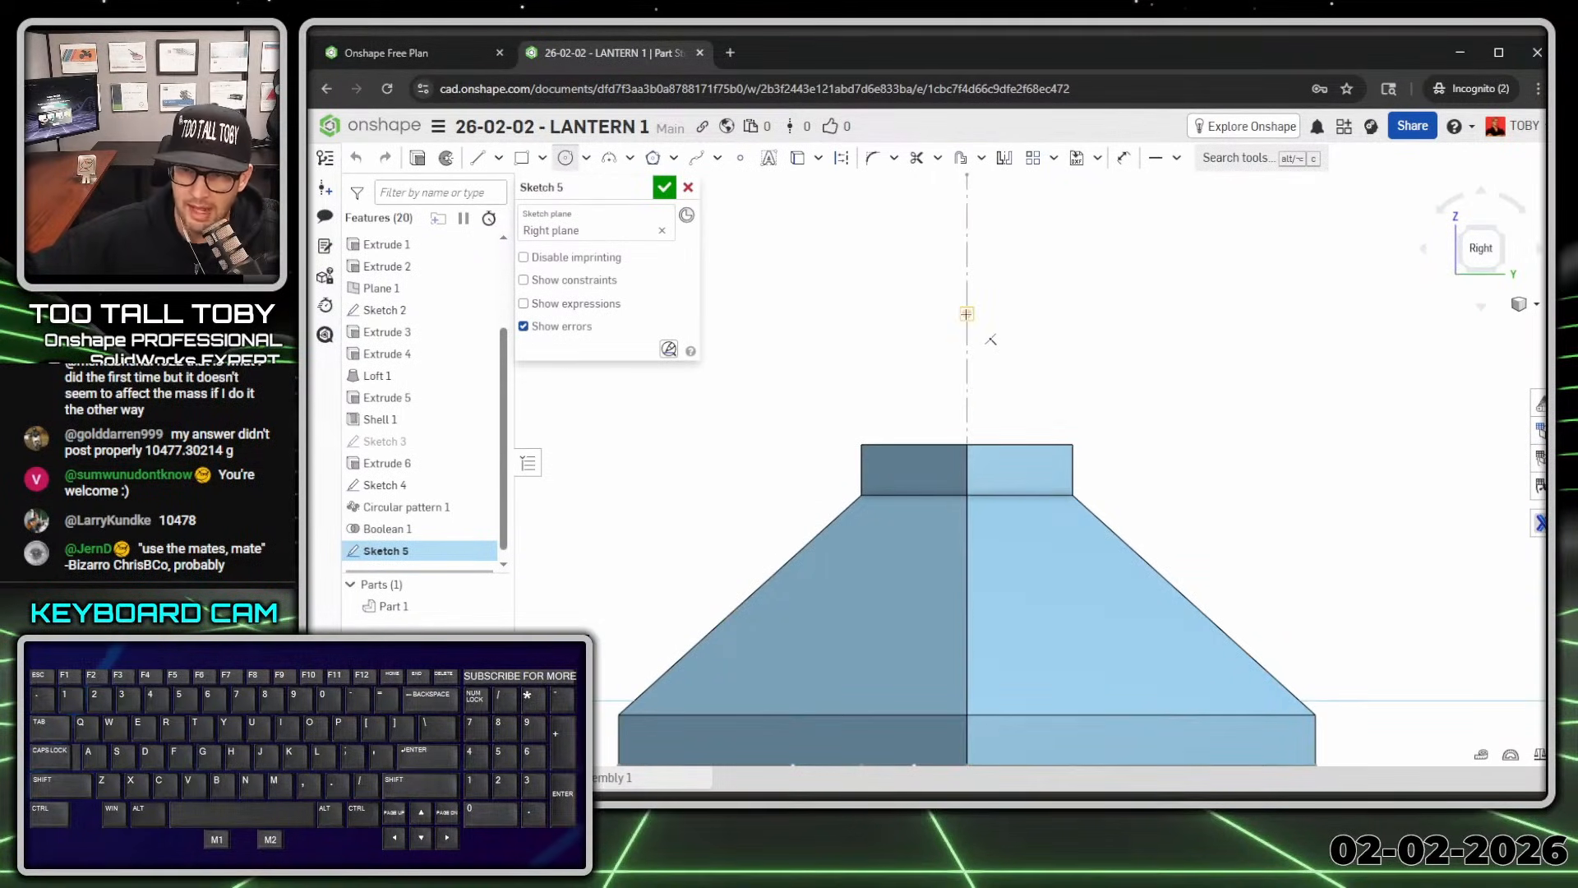
{"action": "left_click", "coordinate": [967, 314]}
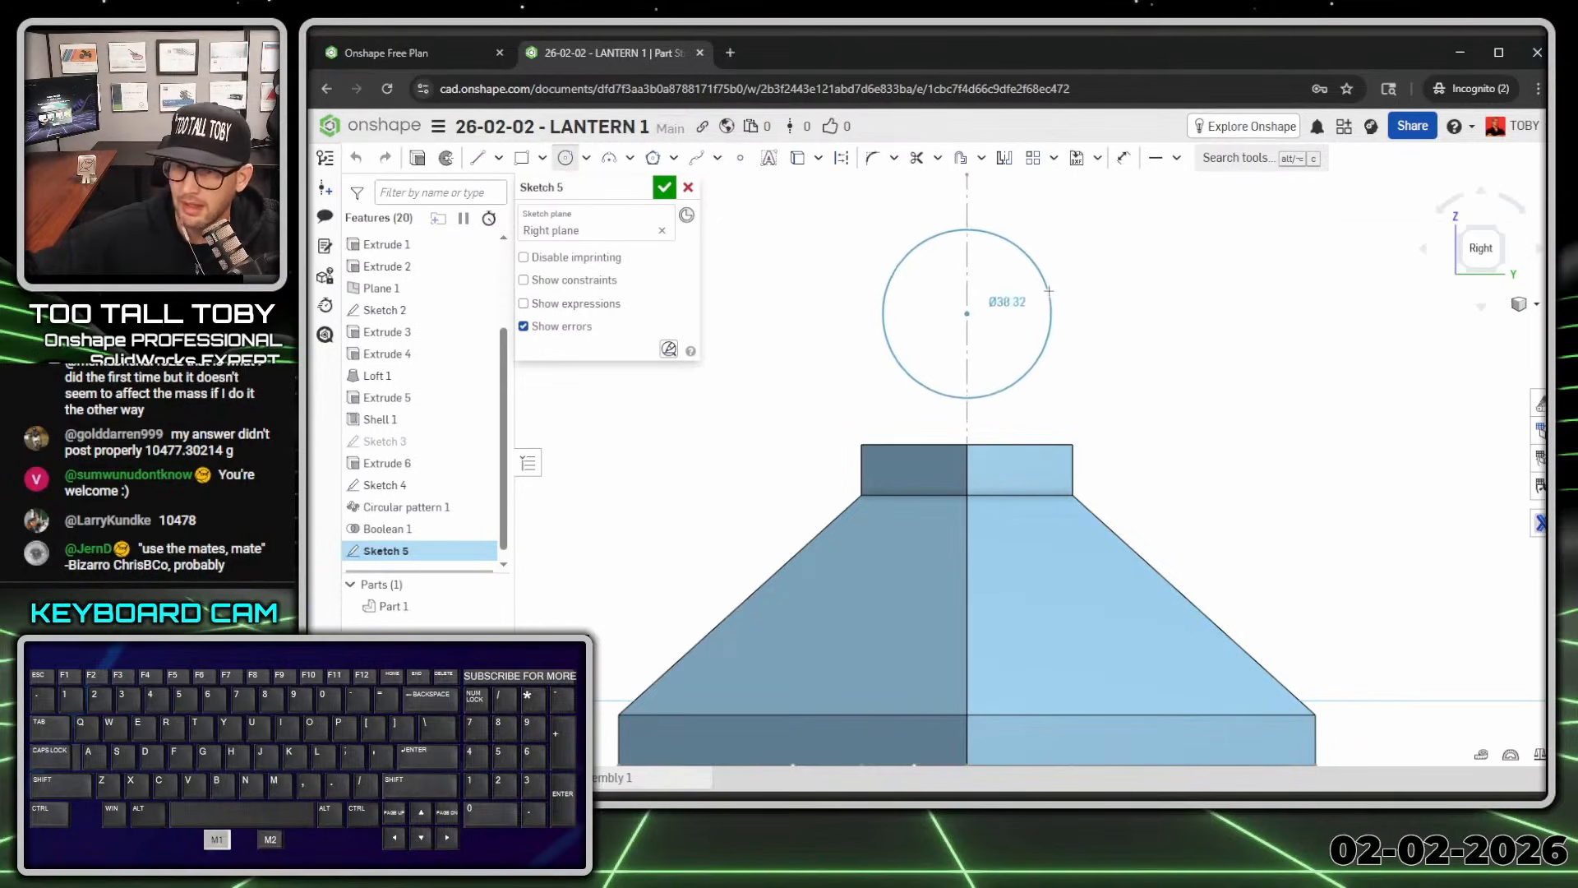
{"action": "left_click", "coordinate": [1053, 292]}
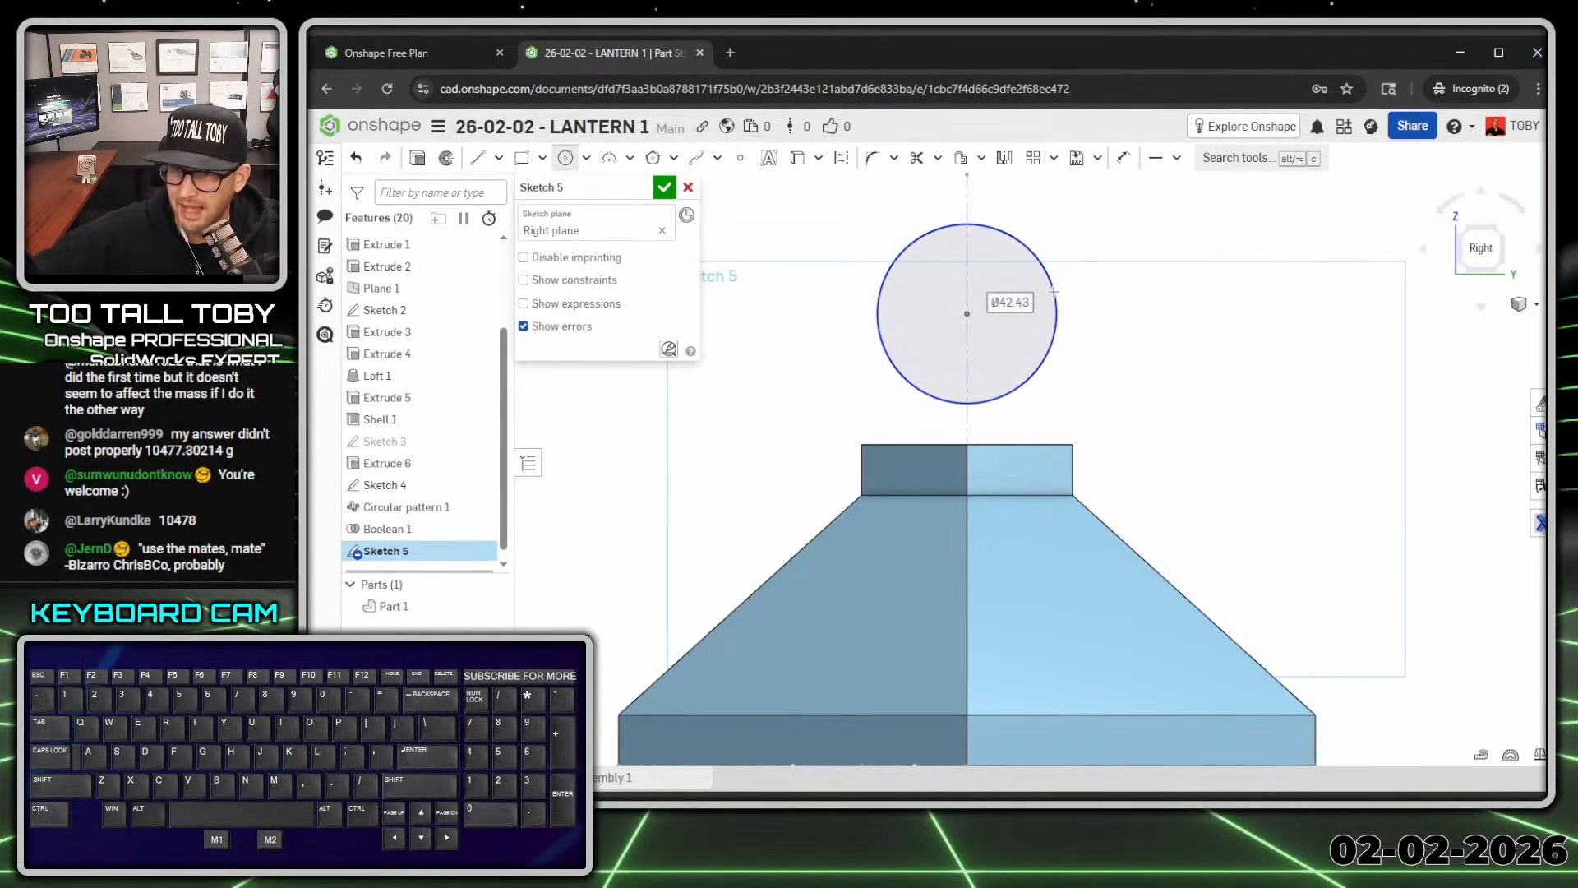
{"action": "type", "text": "25"}
{"action": "key", "text": "Return"}
{"action": "scroll", "coordinate": [1072, 366], "scroll_direction": "down", "scroll_amount": 5}
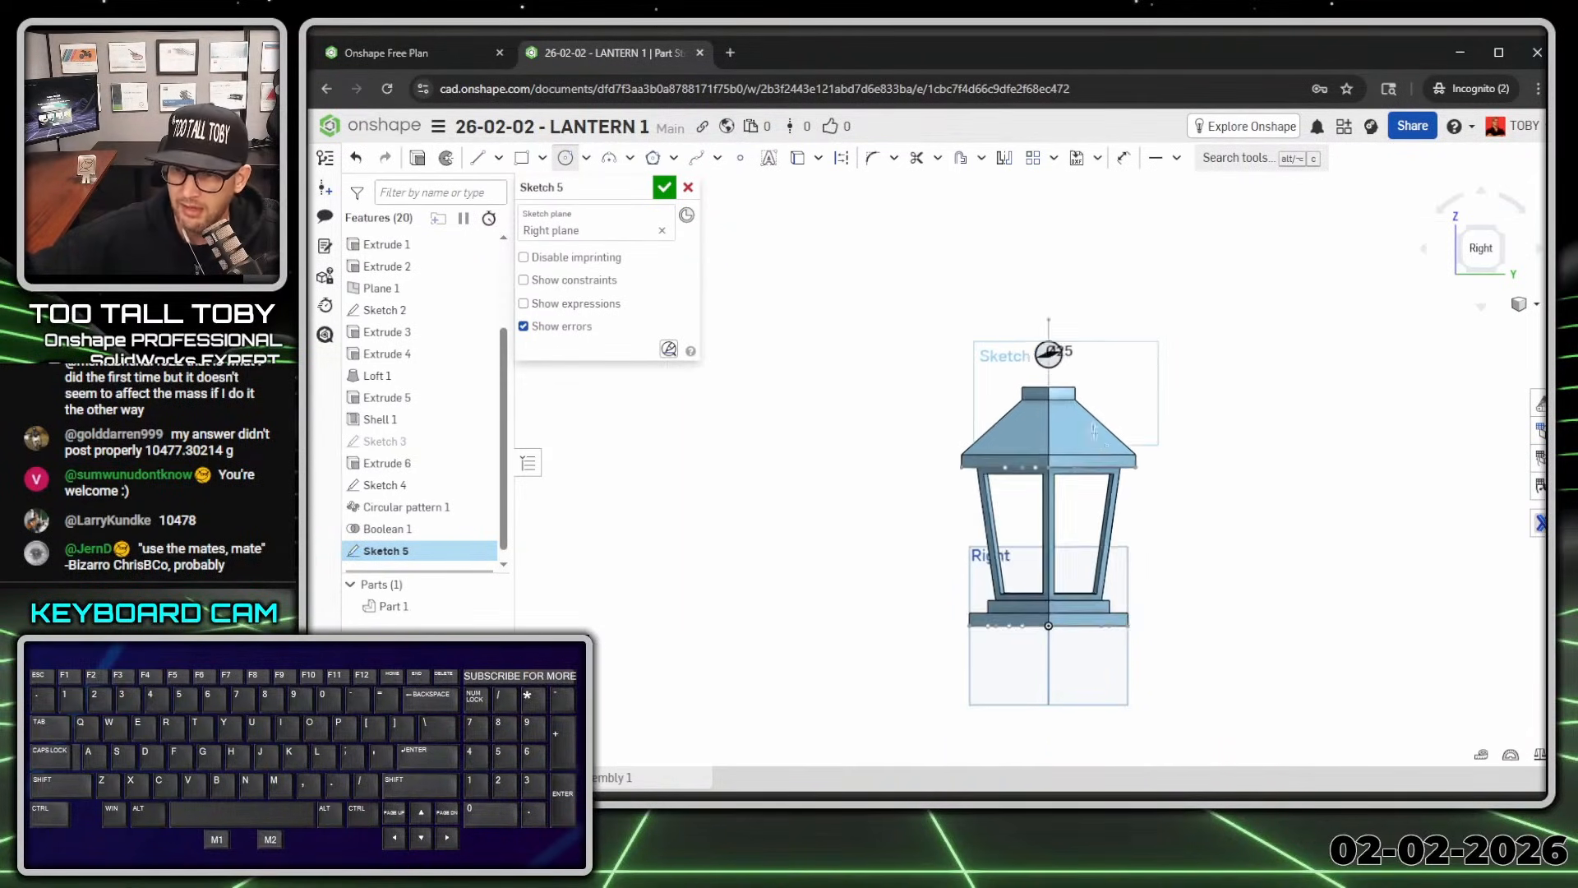
{"action": "scroll", "coordinate": [1094, 432], "scroll_direction": "up", "scroll_amount": 3}
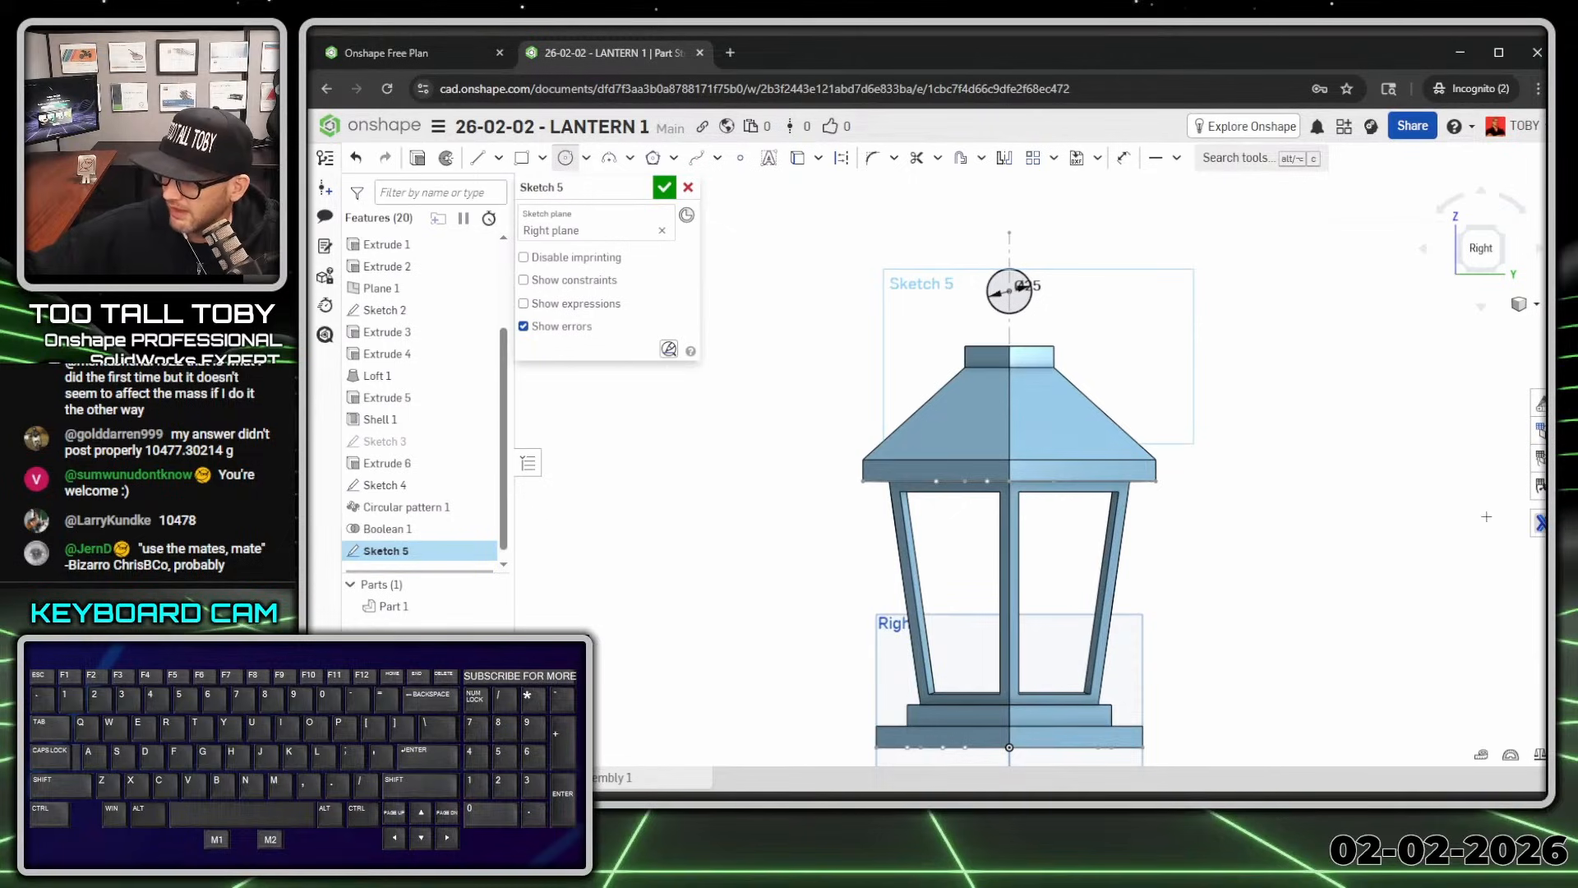
{"action": "scroll", "coordinate": [1085, 282], "scroll_direction": "up", "scroll_amount": 3}
Step: Draw a vertical axis line above the circle, finish the sketch and start a revolve
{"action": "key", "text": "s"}
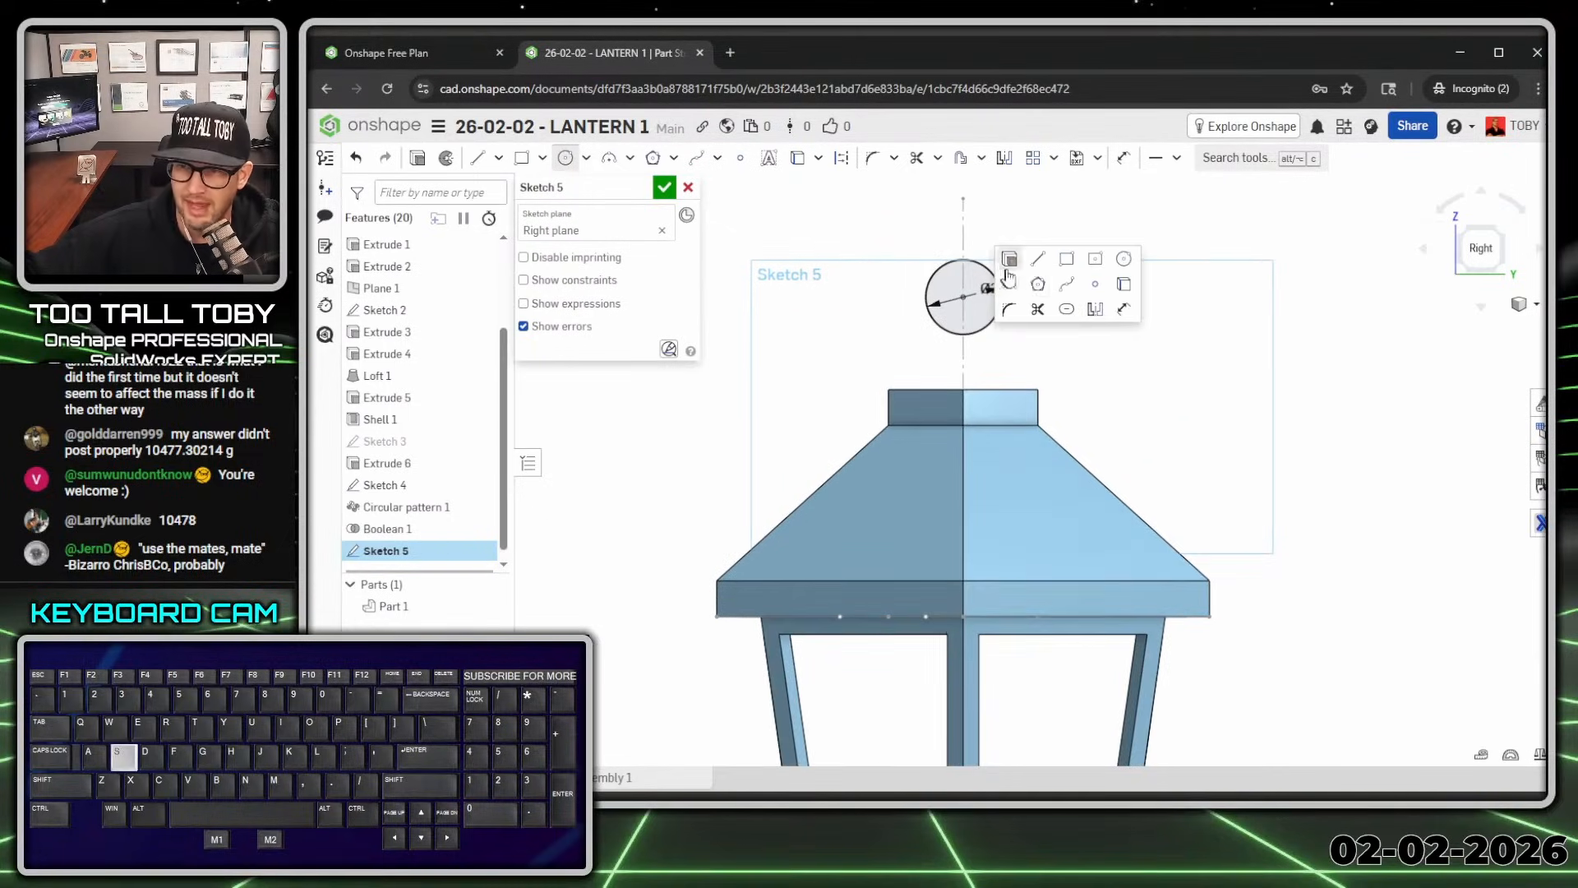
{"action": "left_click", "coordinate": [1042, 260]}
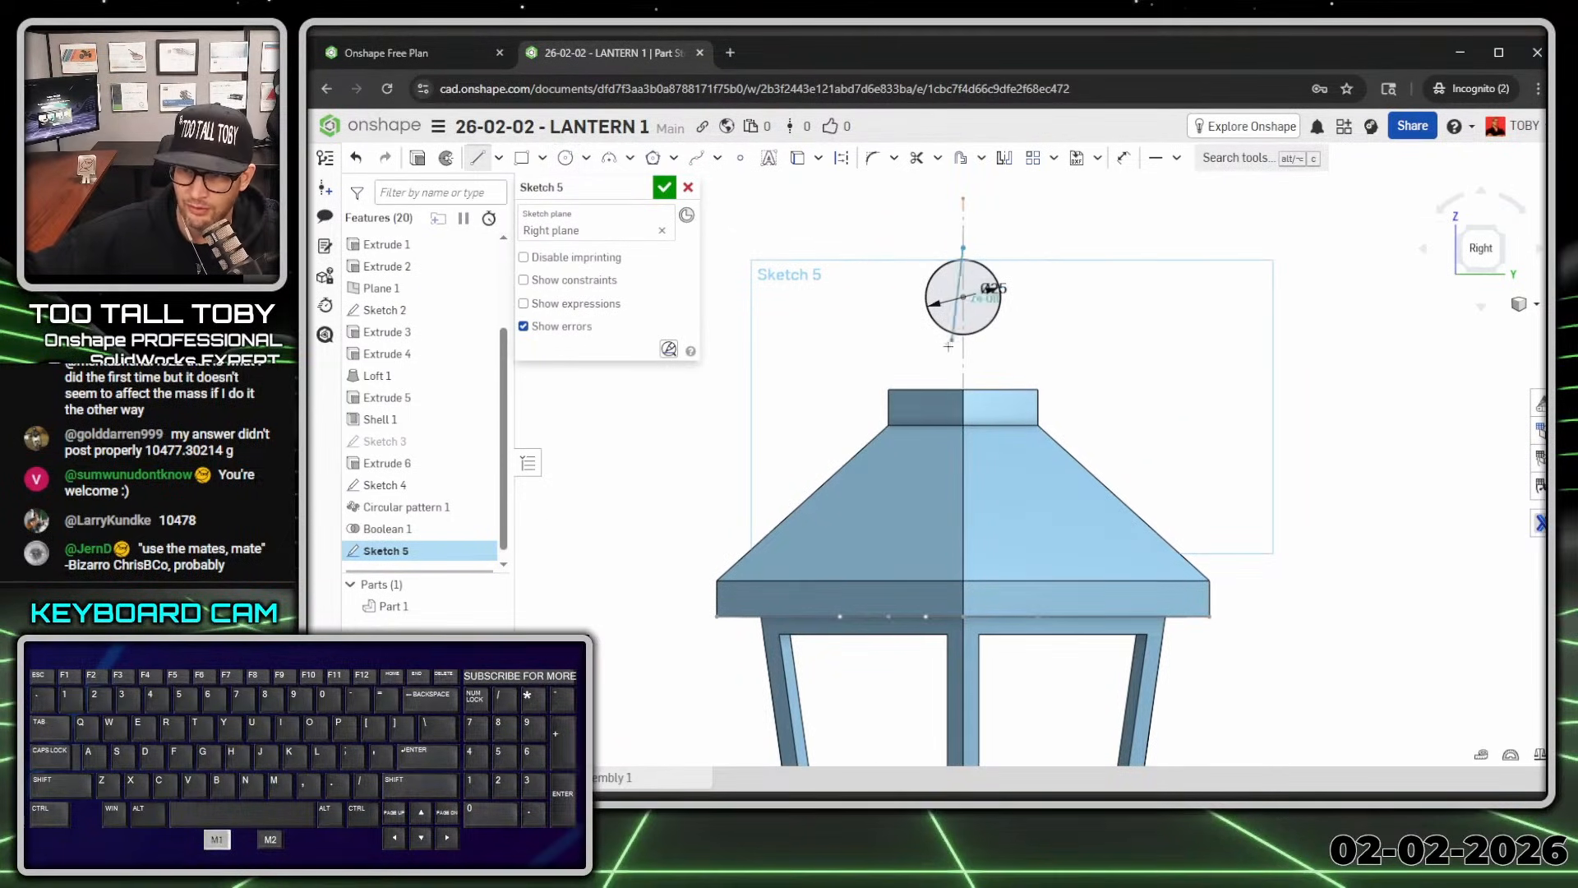
{"action": "left_click_drag", "start_coordinate": [948, 346], "coordinate": [947, 348]}
{"action": "key", "text": "Escape"}
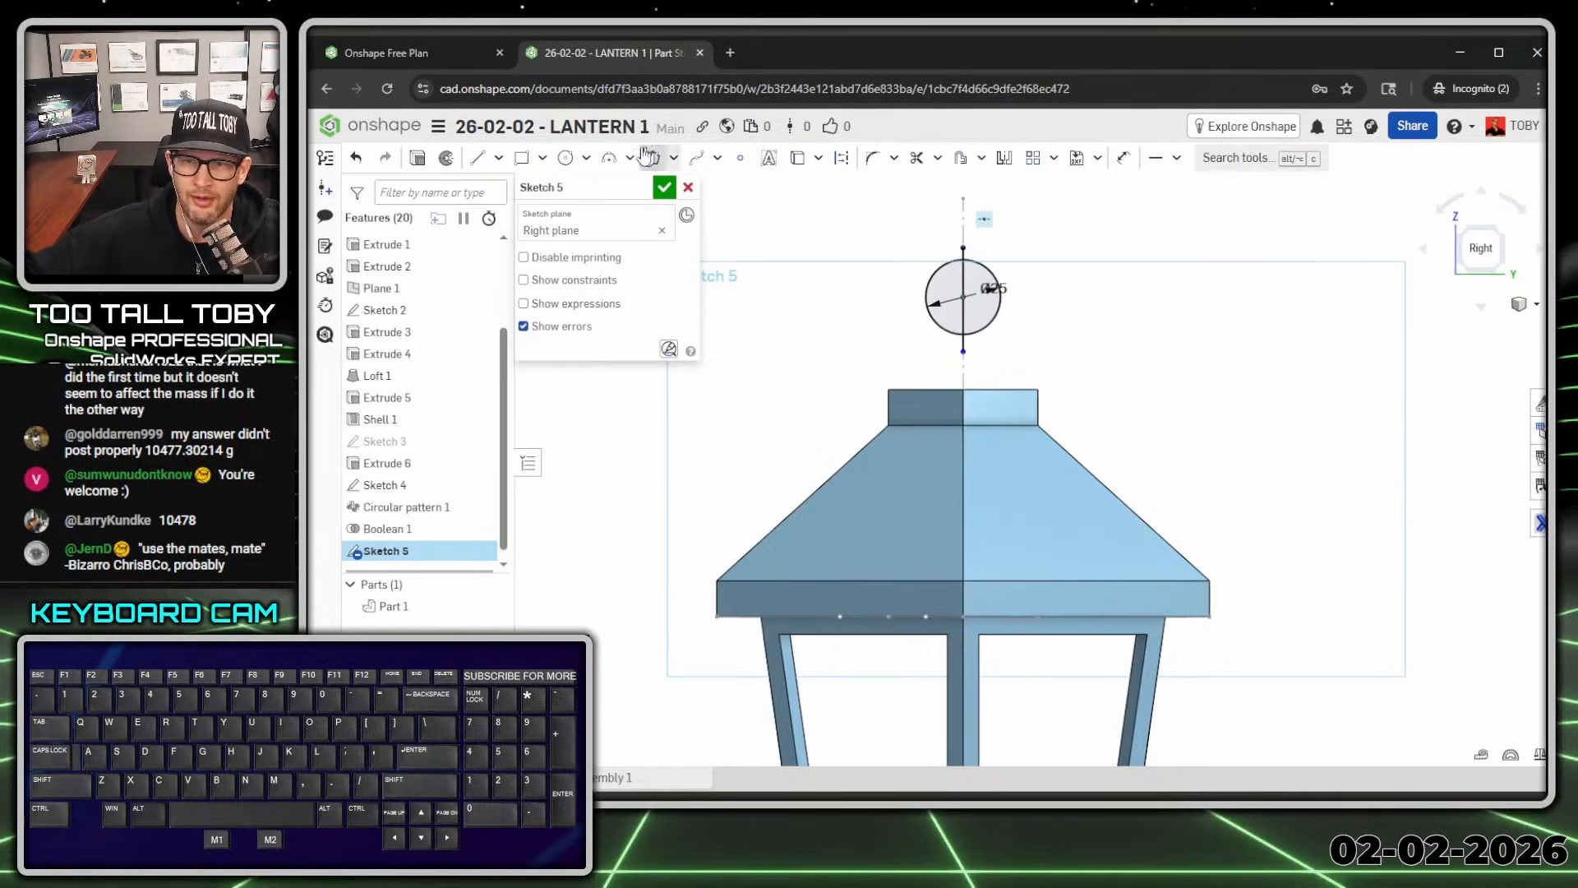
{"action": "left_click_drag", "start_coordinate": [962, 353], "coordinate": [966, 333]}
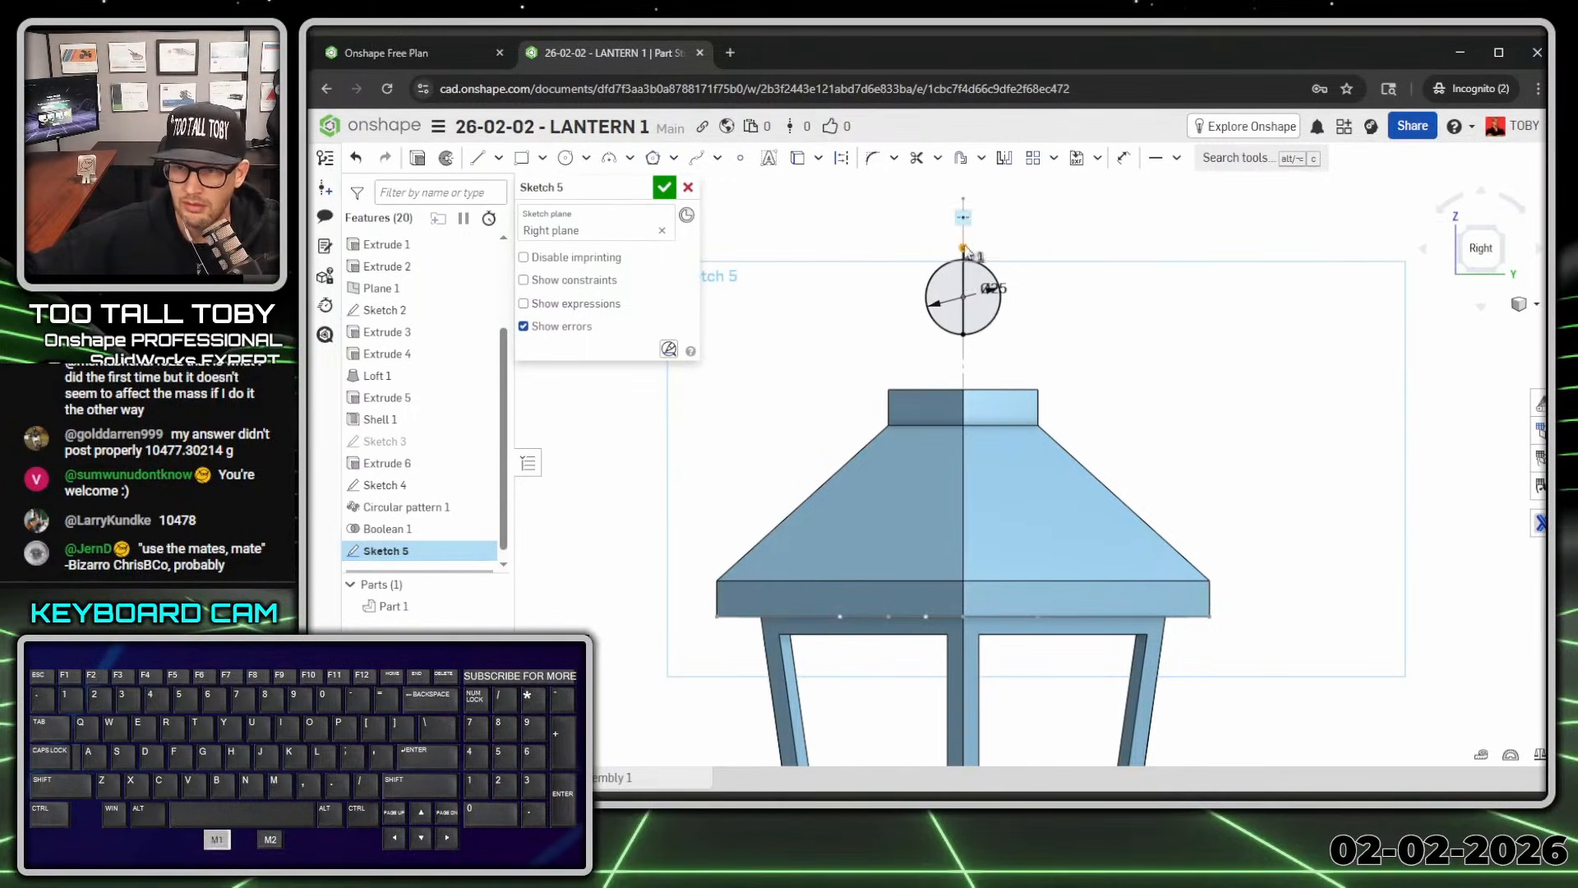
{"action": "key", "text": "Delete"}
{"action": "left_click_drag", "start_coordinate": [965, 250], "coordinate": [963, 199]}
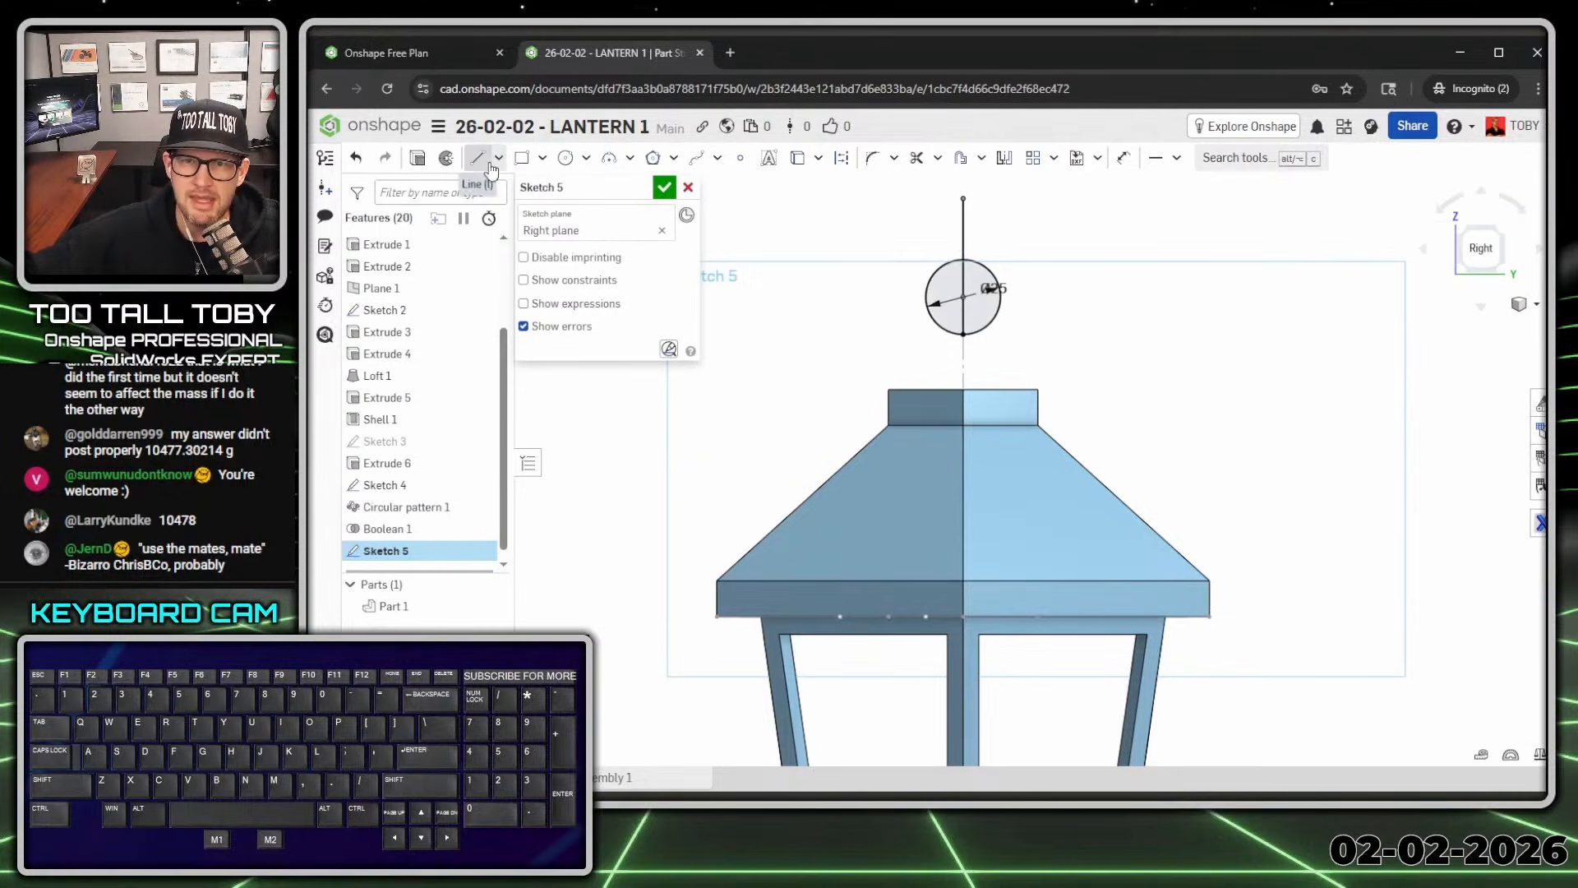
{"action": "key", "text": "shift+w"}
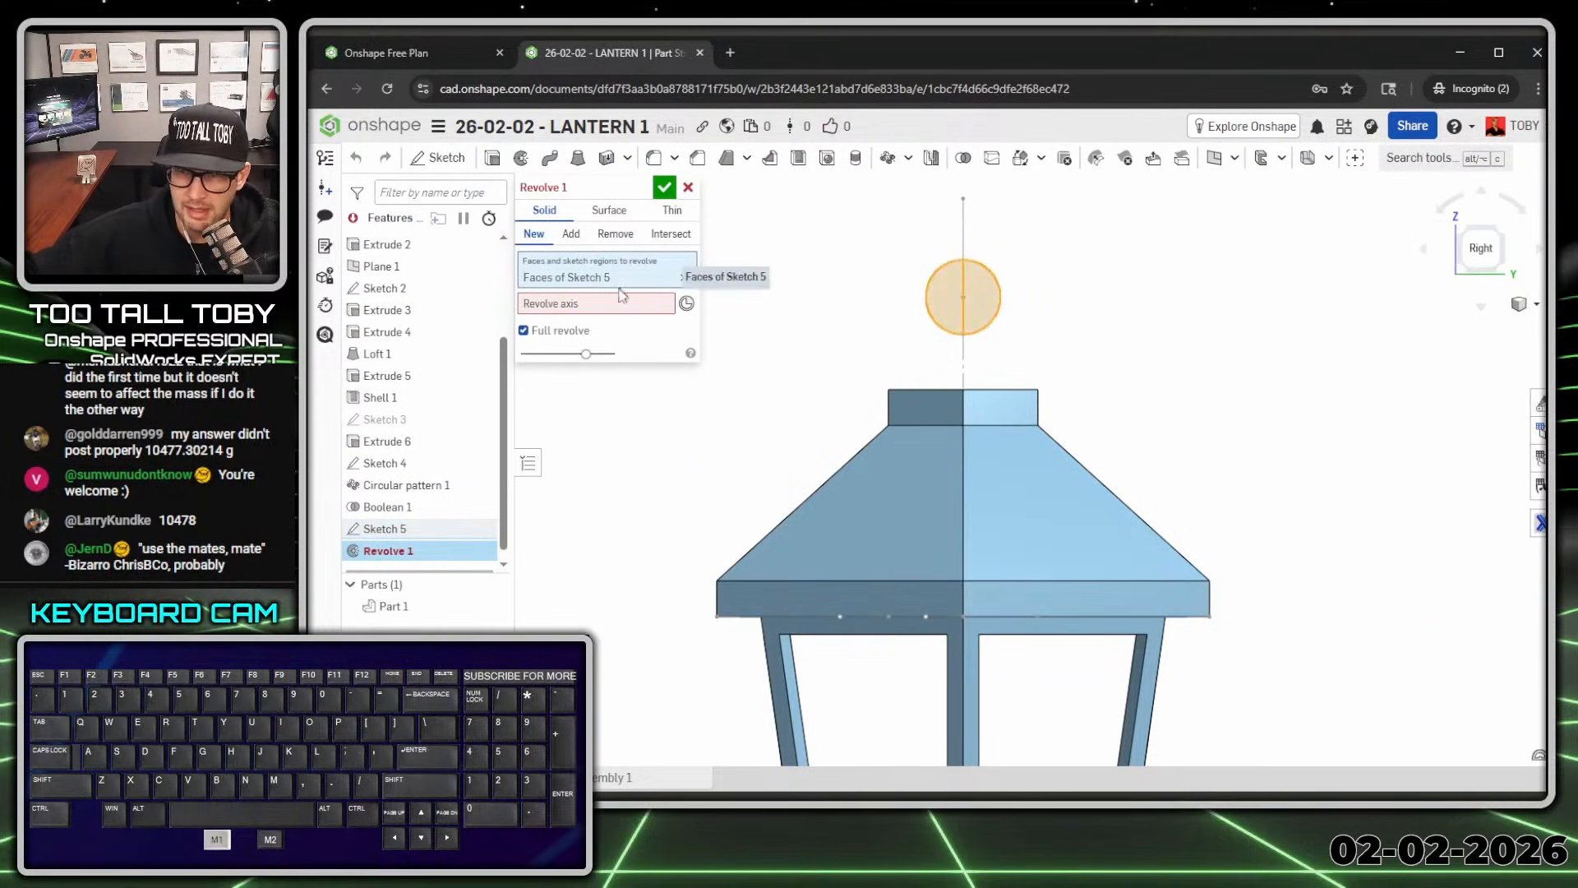
Step: Revolve the Ø25 circle about the vertical line into a sphere finial
{"action": "key", "text": "space"}
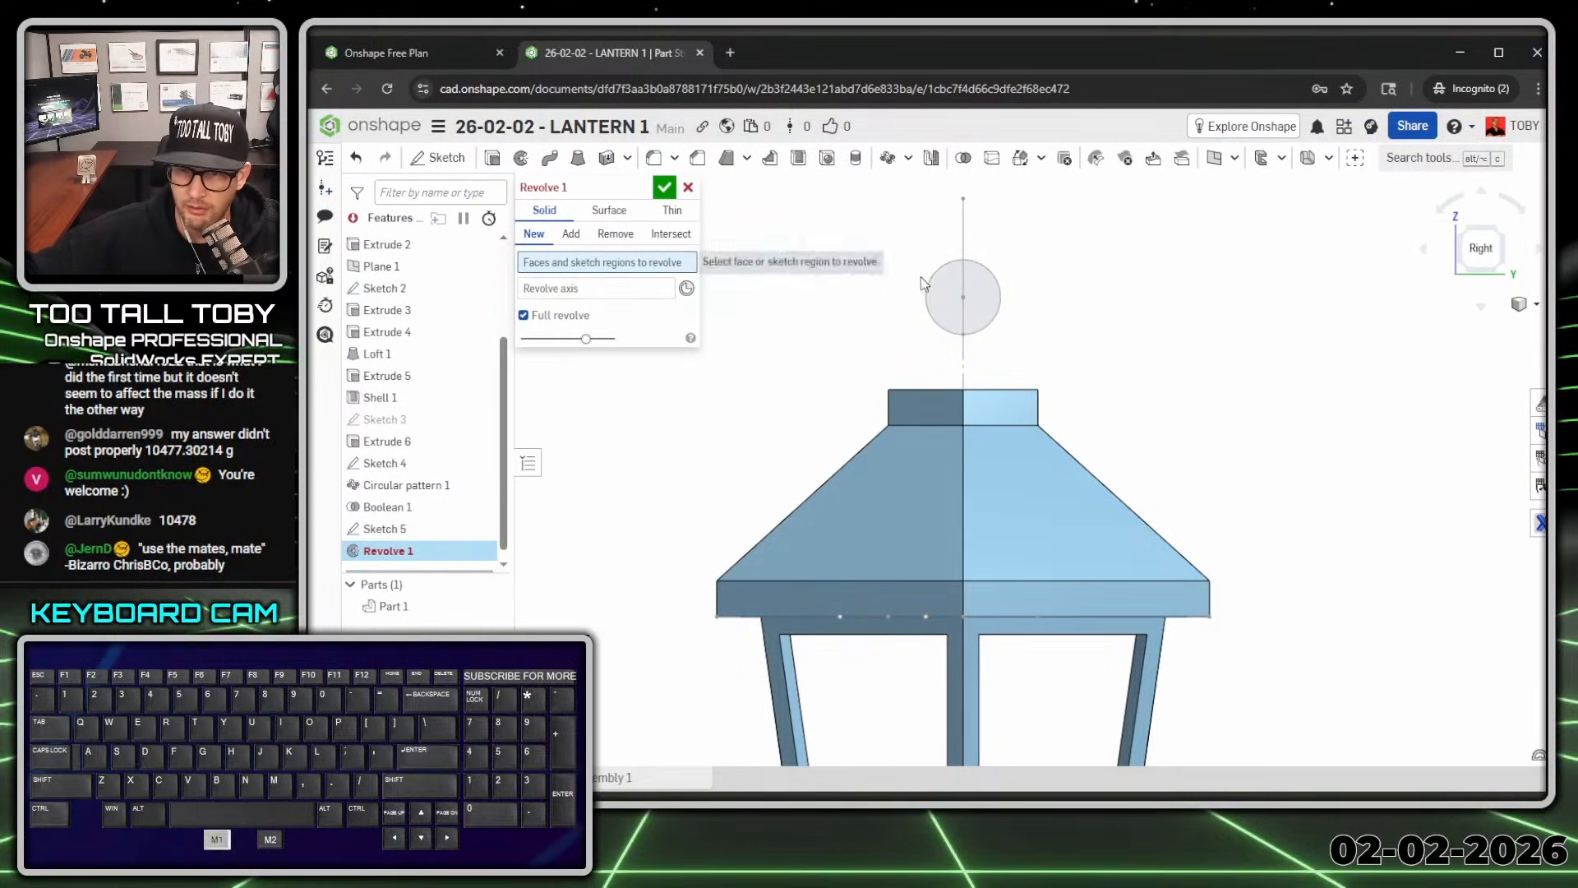
{"action": "left_click", "coordinate": [944, 296]}
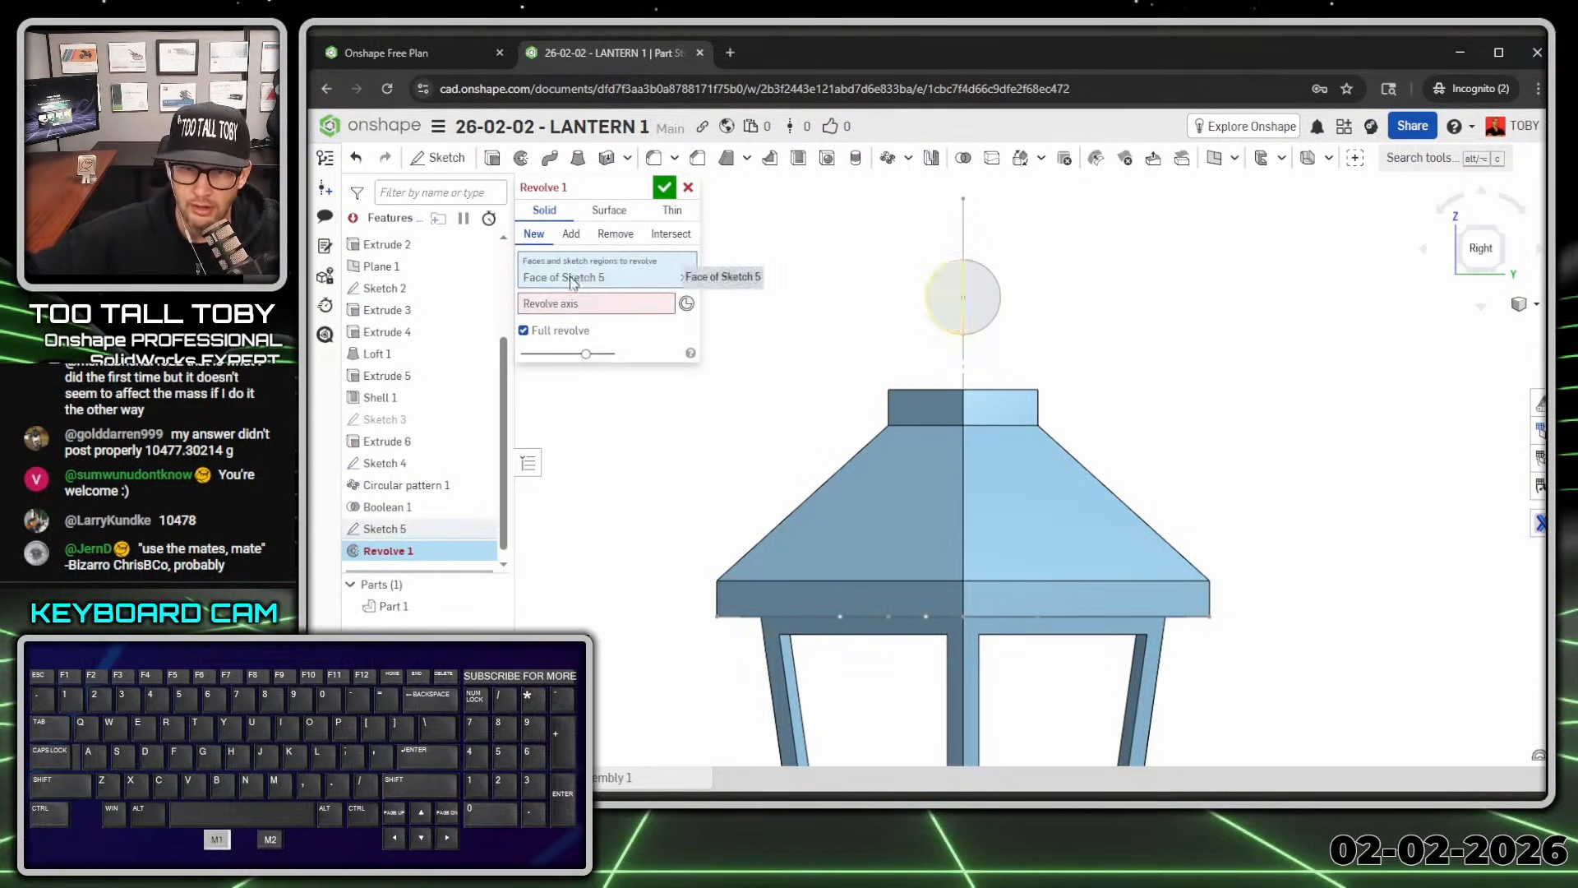
{"action": "left_click", "coordinate": [965, 356]}
{"action": "left_click", "coordinate": [663, 192]}
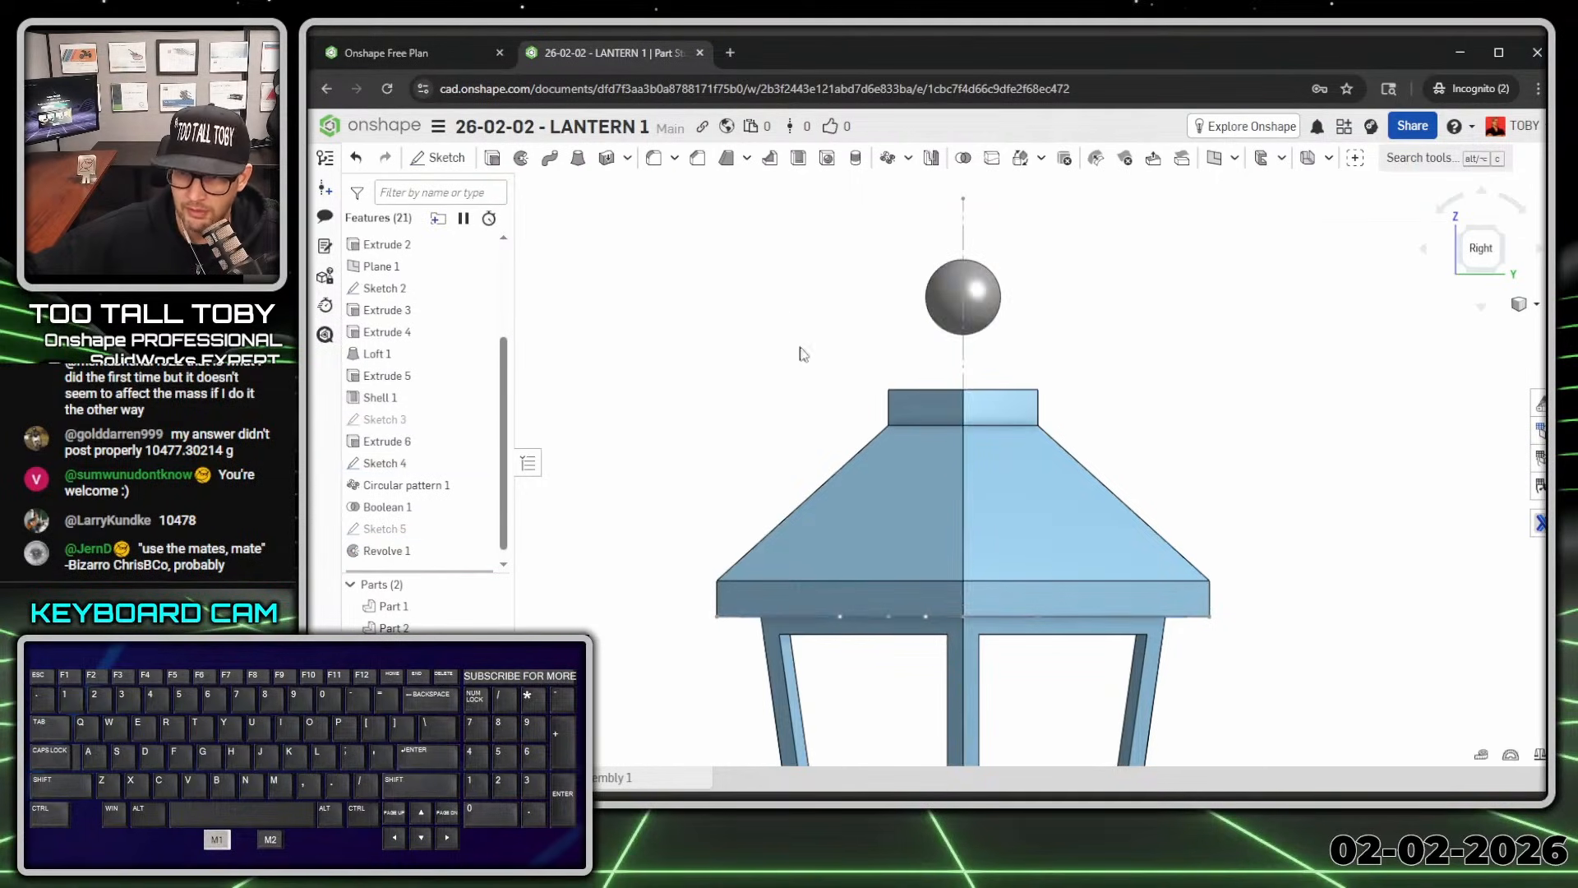
{"action": "scroll", "coordinate": [918, 448], "scroll_direction": "down", "scroll_amount": 5}
{"action": "scroll", "coordinate": [978, 657], "scroll_direction": "up", "scroll_amount": 1}
{"action": "mouse_move", "coordinate": [896, 608]}
{"action": "middle_mouse_down"}
{"action": "mouse_move", "coordinate": [986, 656]}
{"action": "mouse_move", "coordinate": [945, 568]}
{"action": "middle_mouse_up"}
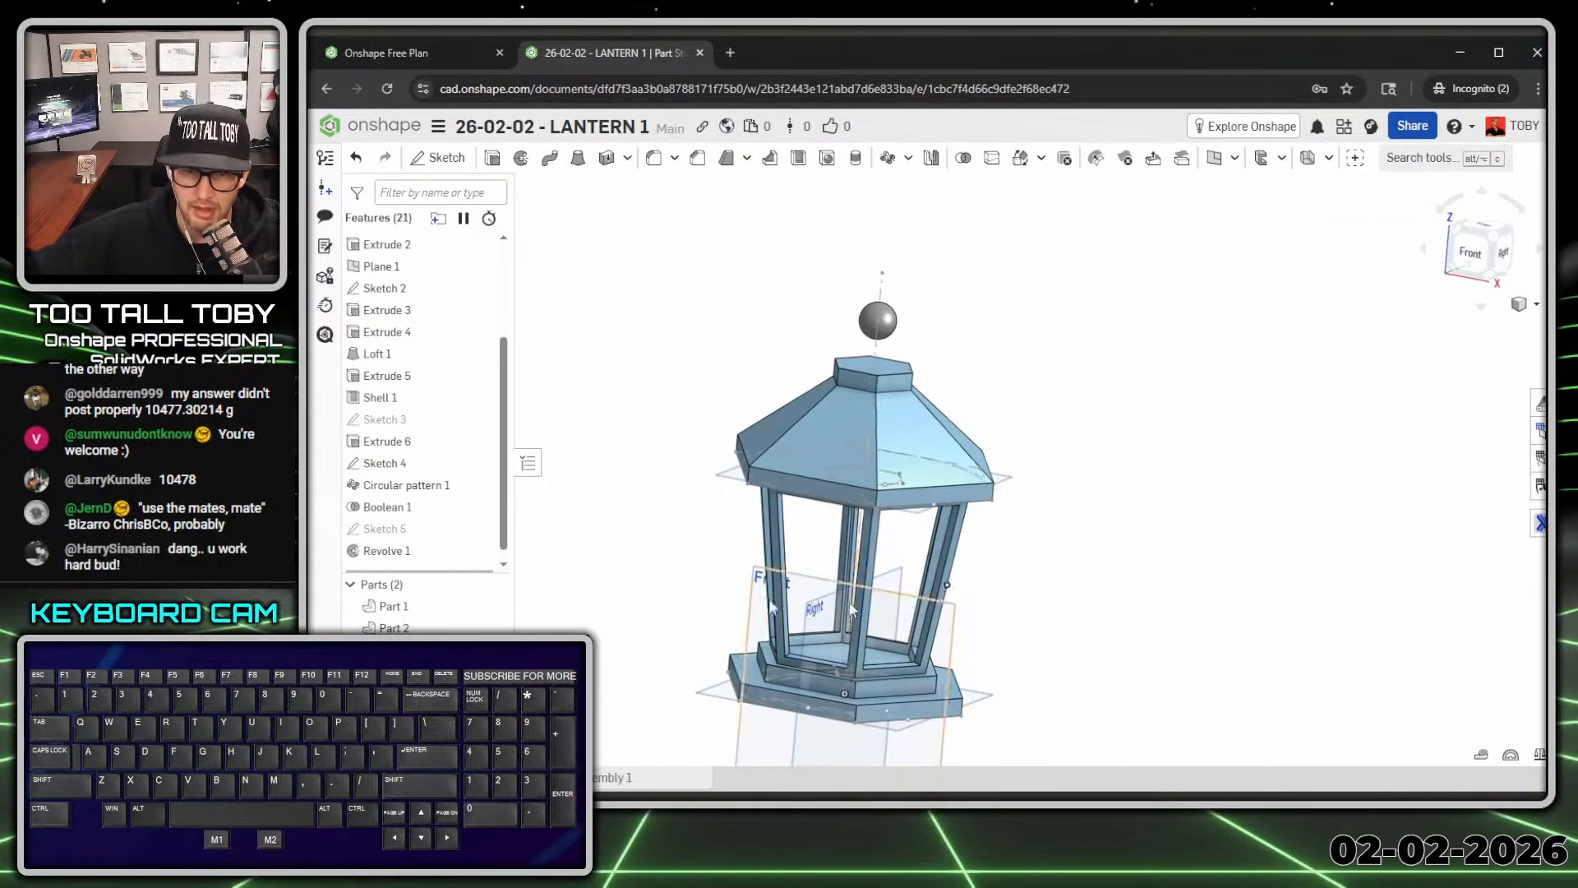
Step: Open and close Sketch 5 and Sketch 4 again, ending in the Front view
{"action": "double_click", "coordinate": [392, 532]}
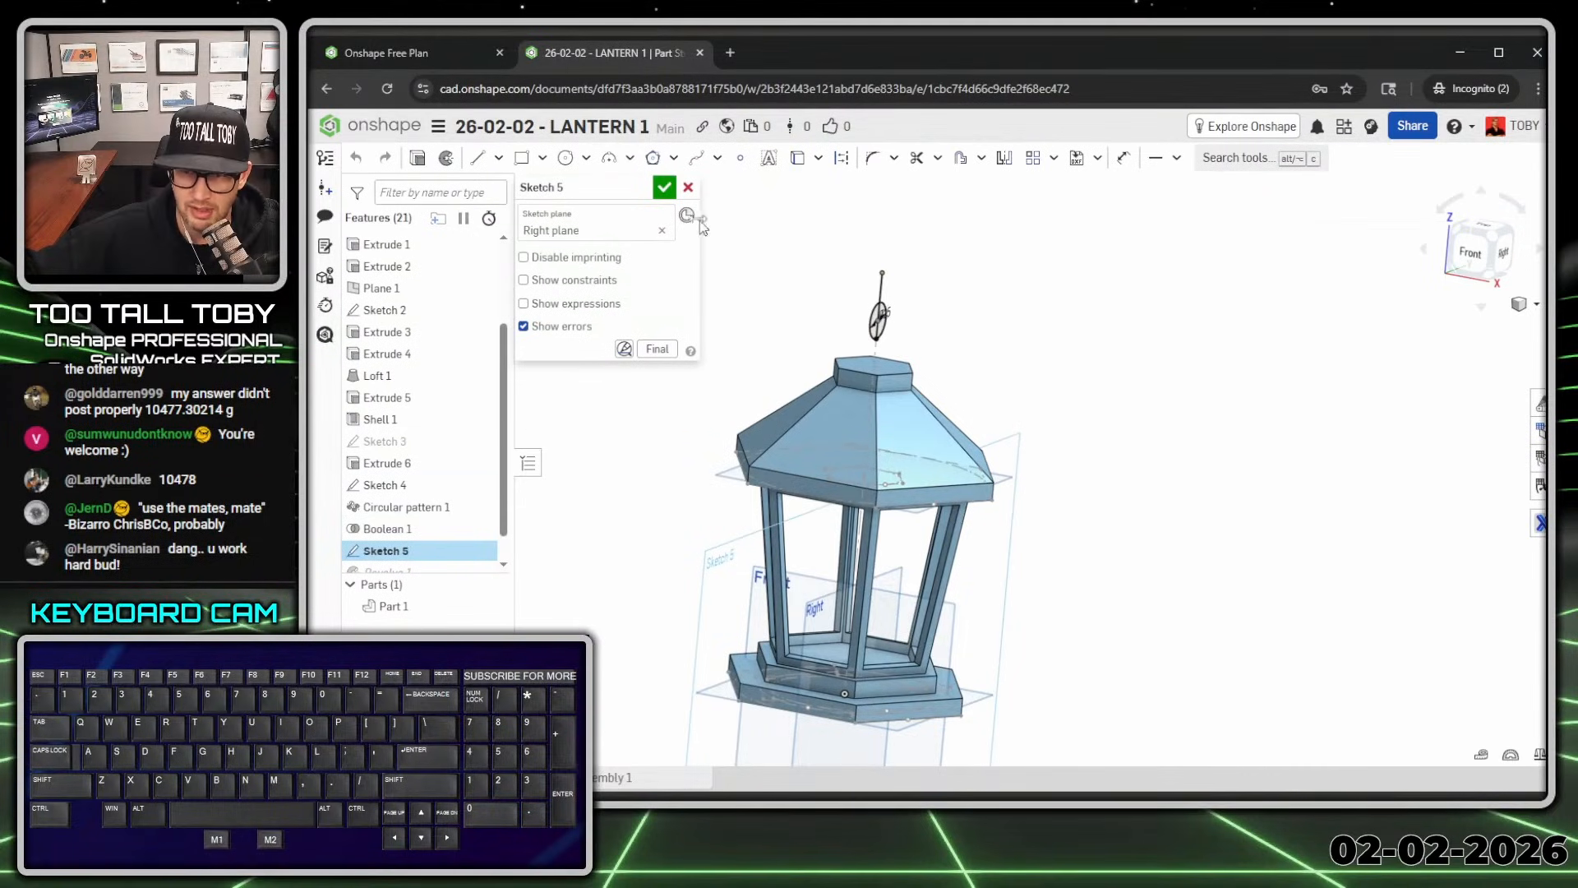
{"action": "left_click", "coordinate": [663, 189]}
{"action": "double_click", "coordinate": [386, 485]}
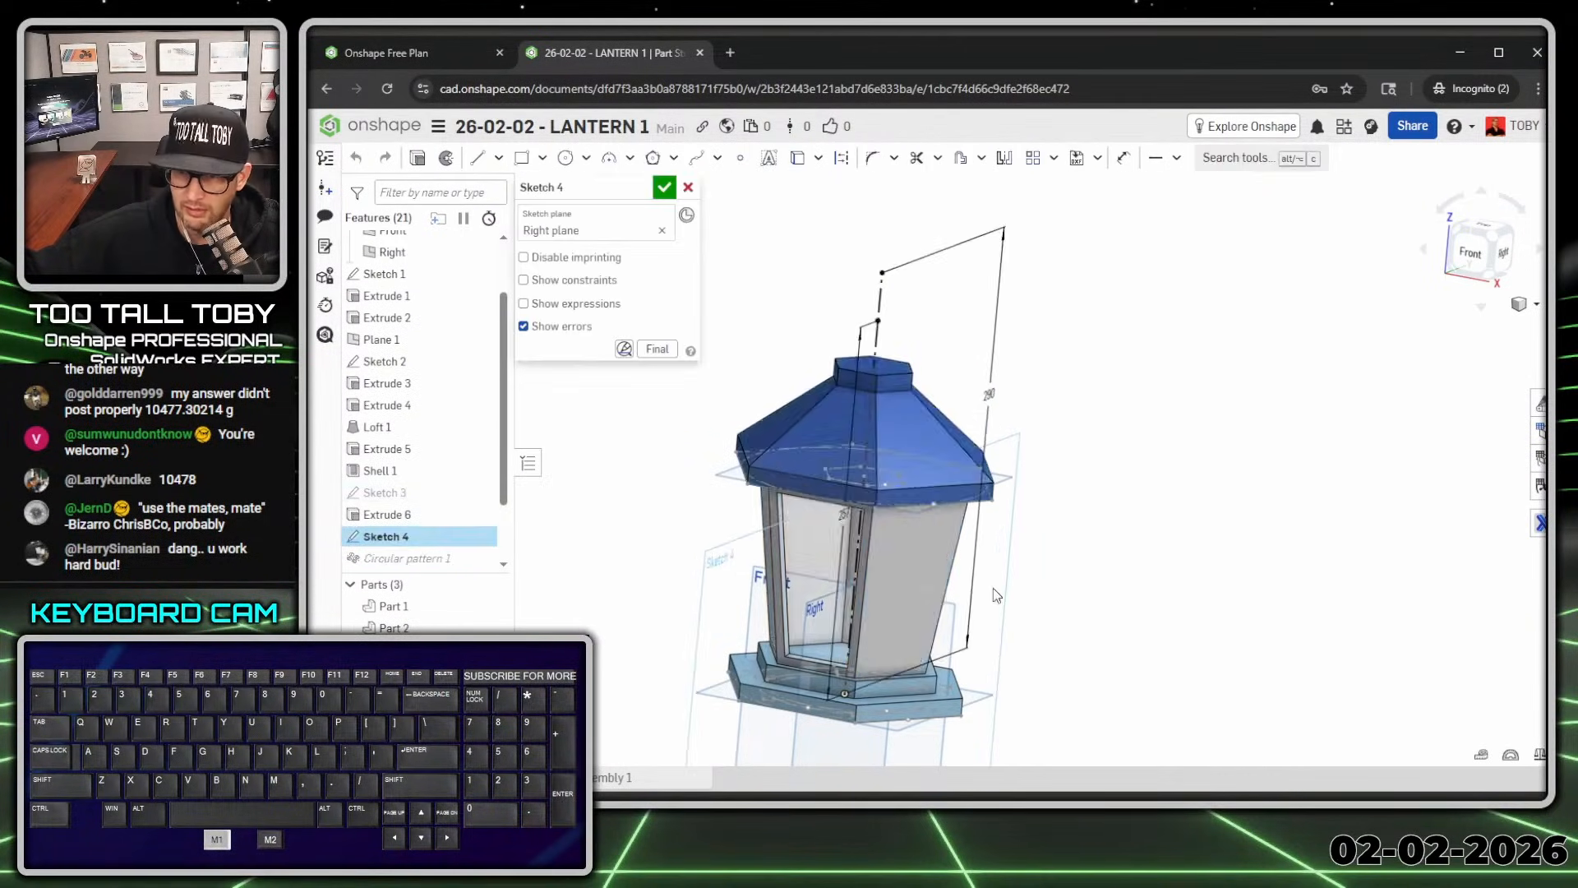
{"action": "key", "text": "n"}
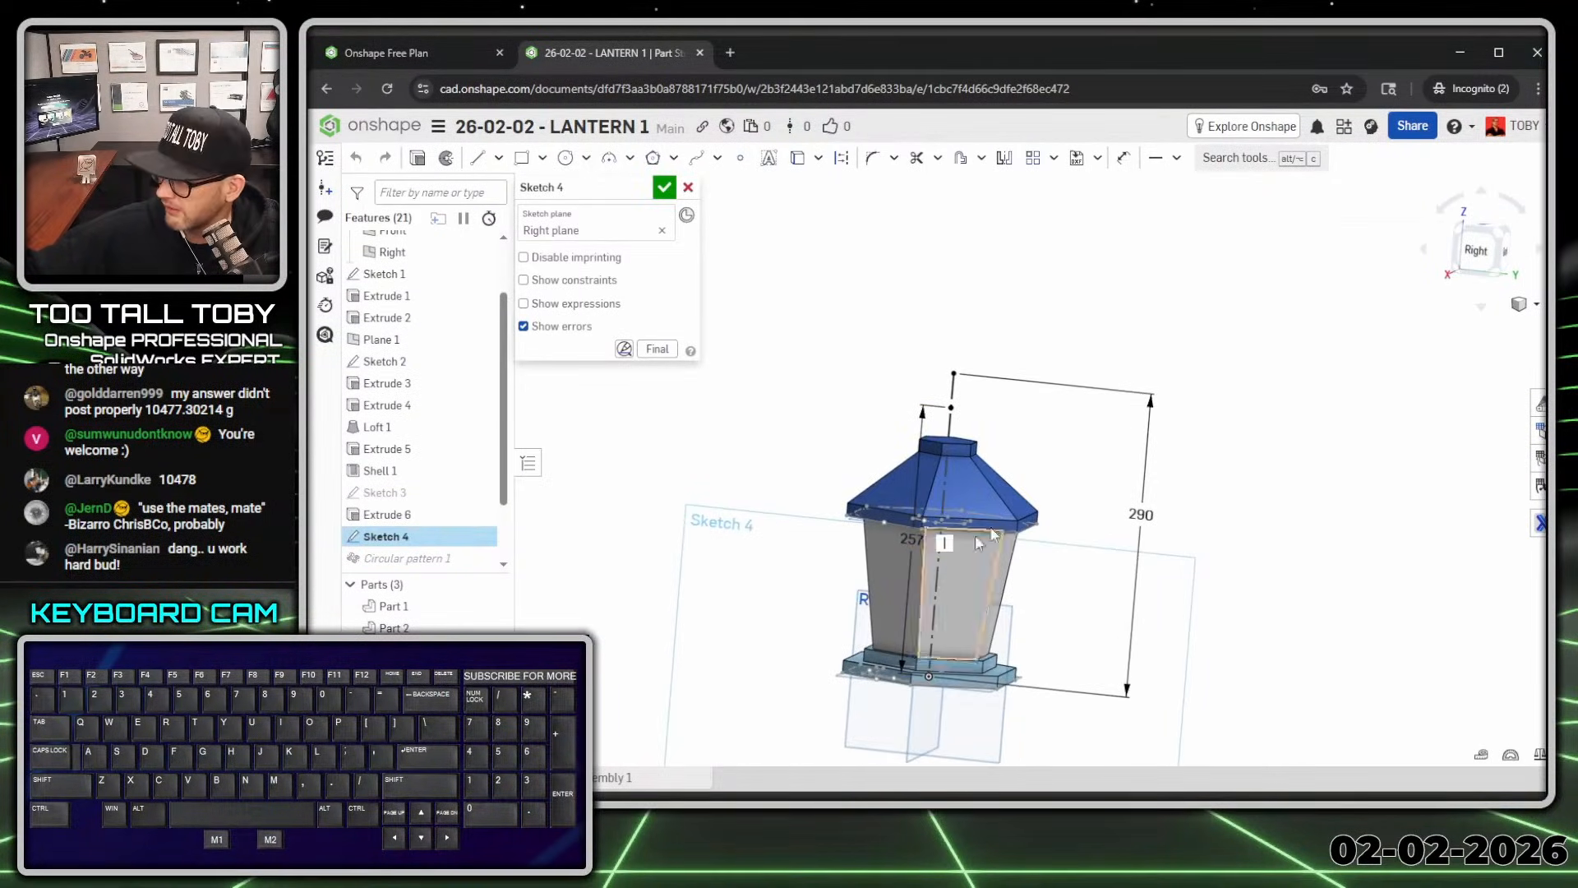
{"action": "left_click", "coordinate": [664, 188]}
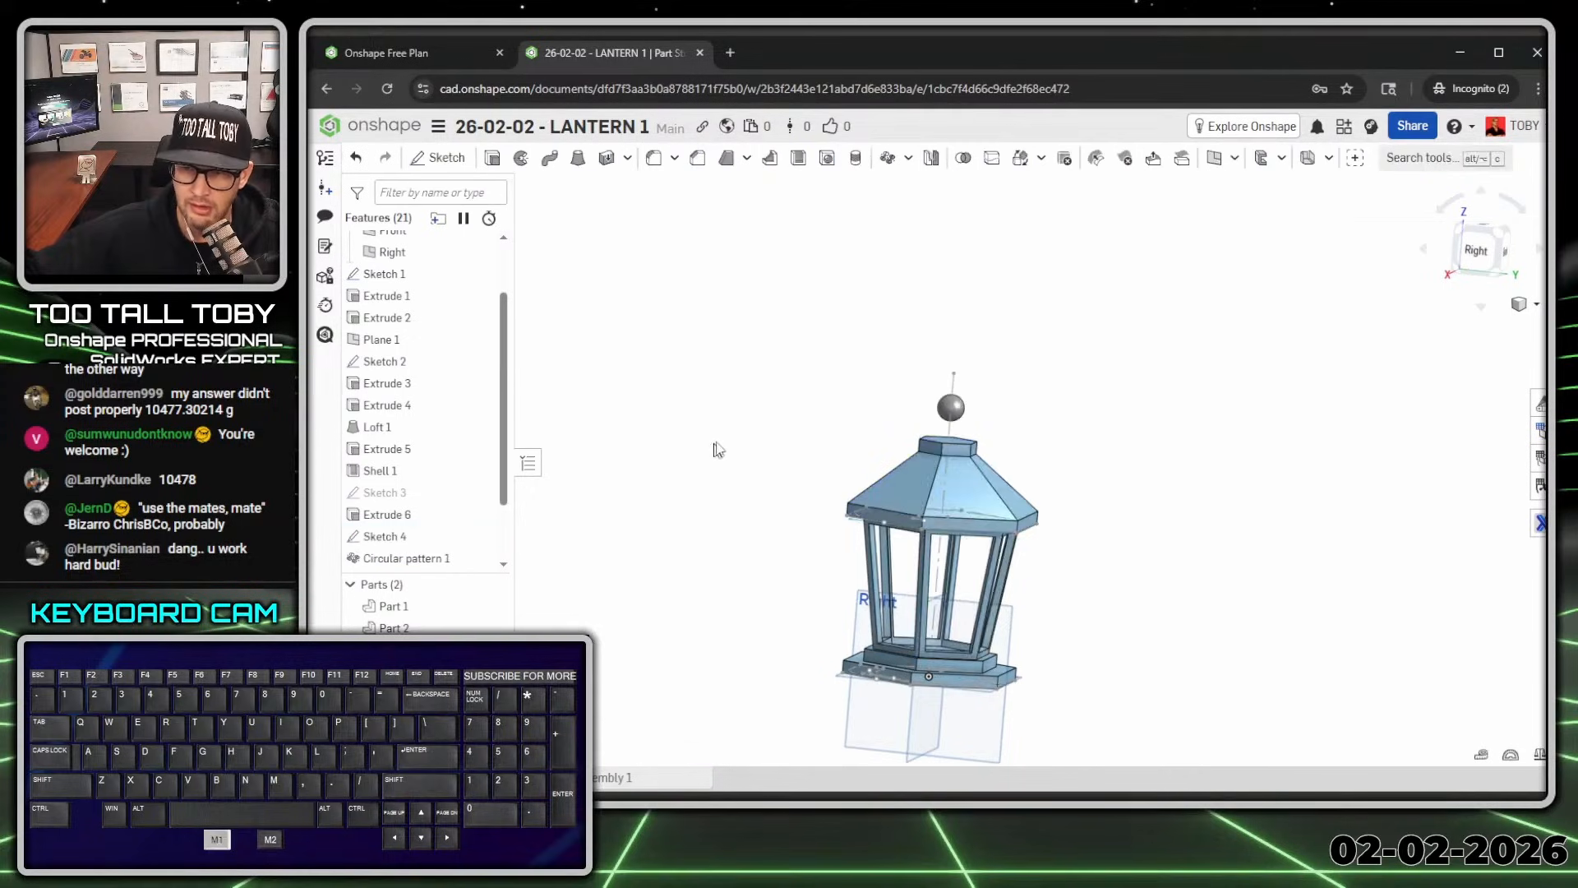
{"action": "key", "text": "shift+1"}
{"action": "scroll", "coordinate": [454, 490], "scroll_direction": "down", "scroll_amount": 2}
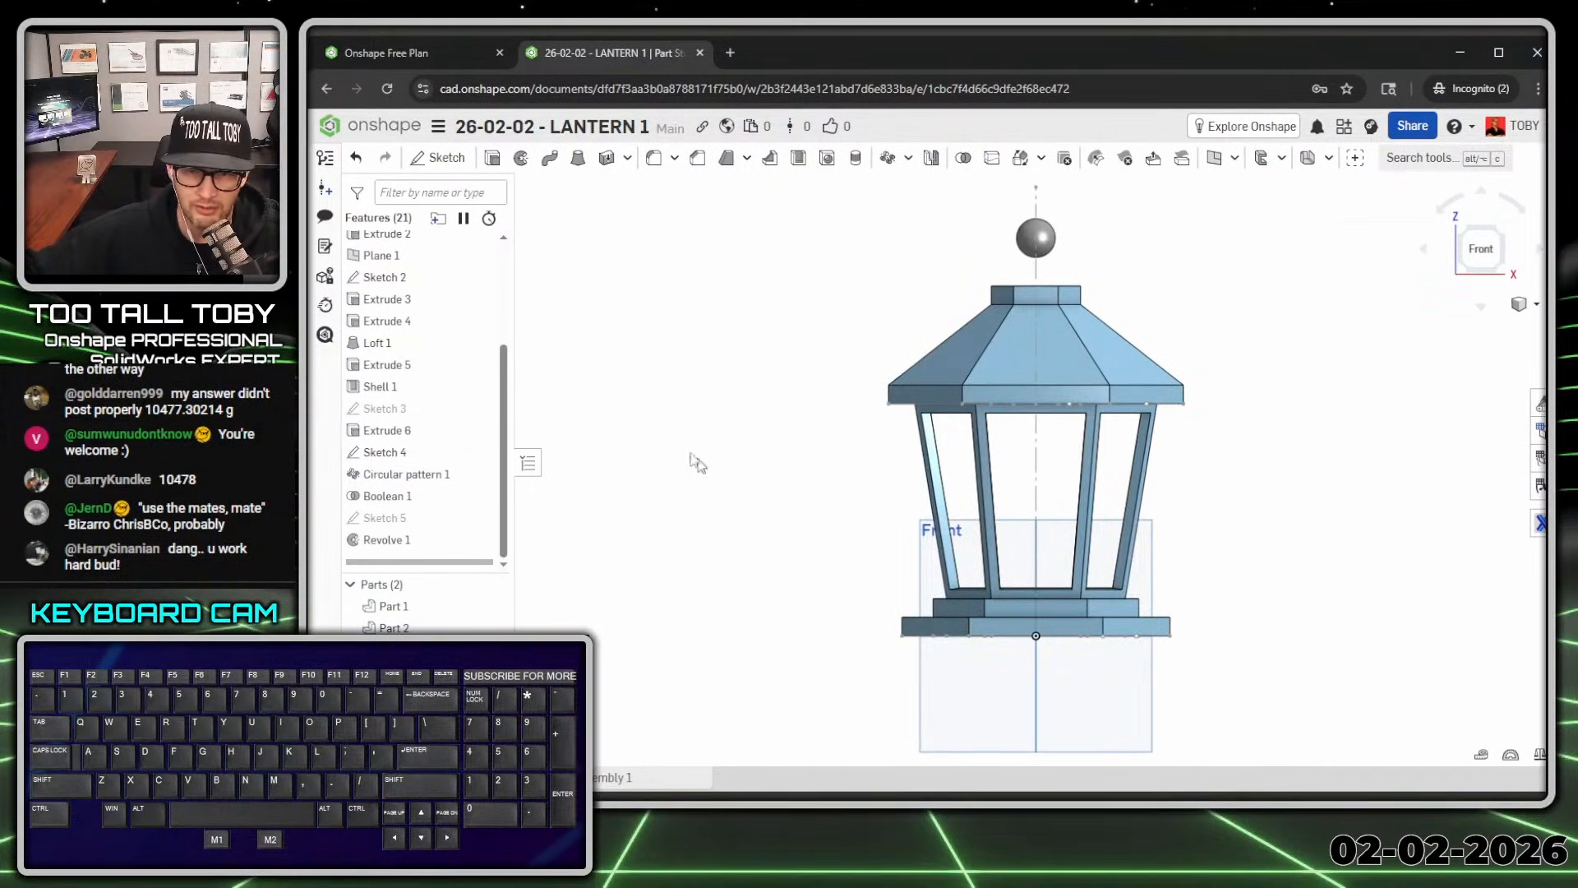
{"action": "scroll", "coordinate": [419, 431], "scroll_direction": "up", "scroll_amount": 3}
{"action": "scroll", "coordinate": [422, 434], "scroll_direction": "up", "scroll_amount": 1}
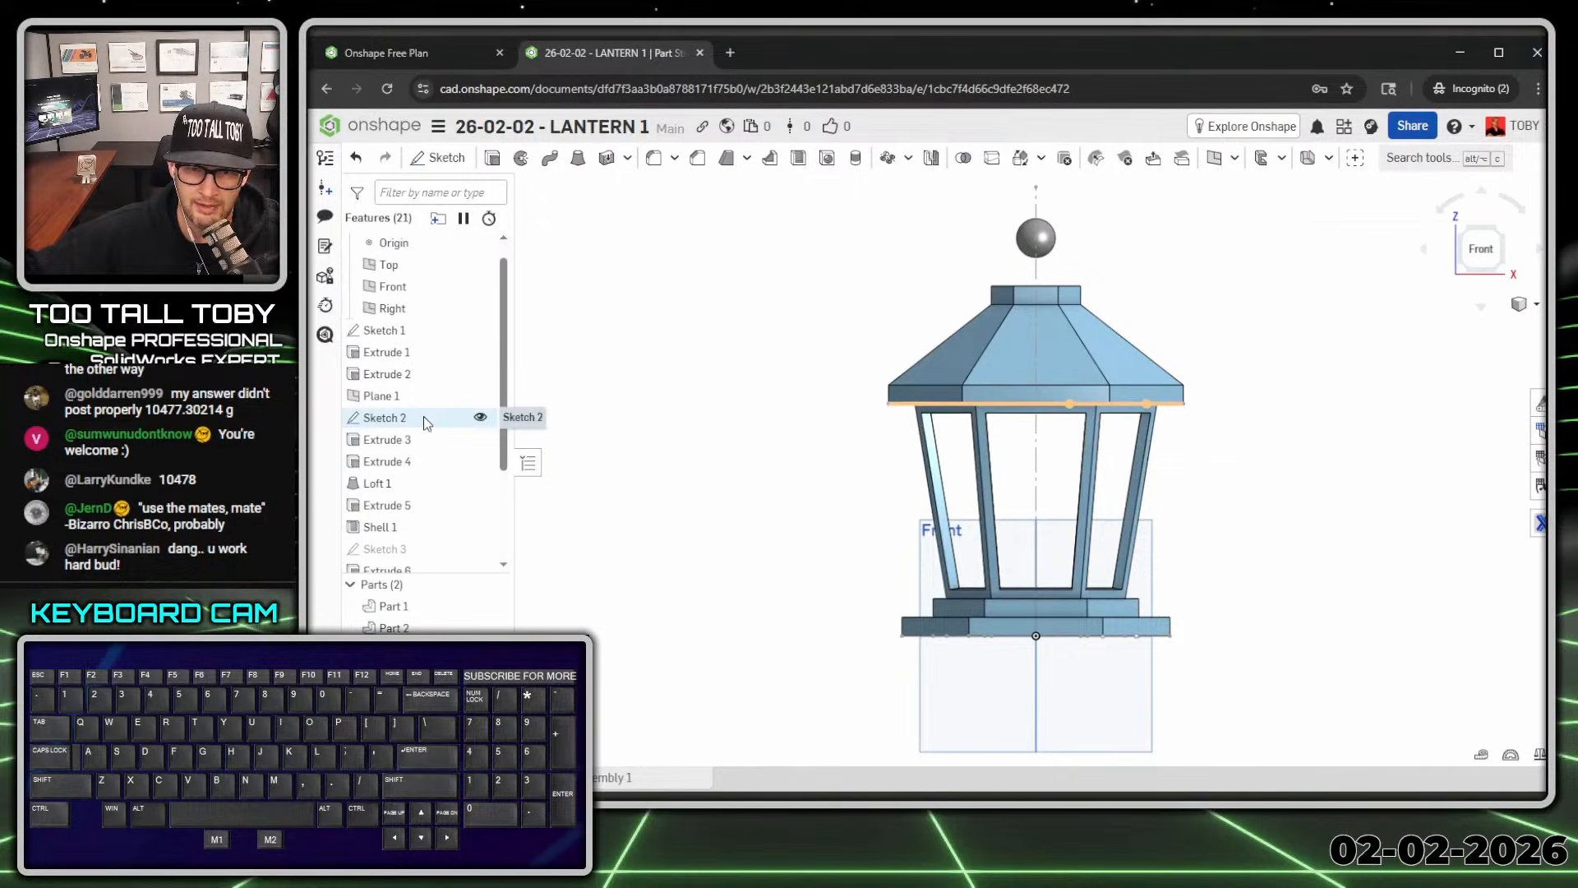
Step: Redefine Plane 1 to reference the base's top face instead of the Top plane
{"action": "double_click", "coordinate": [380, 398]}
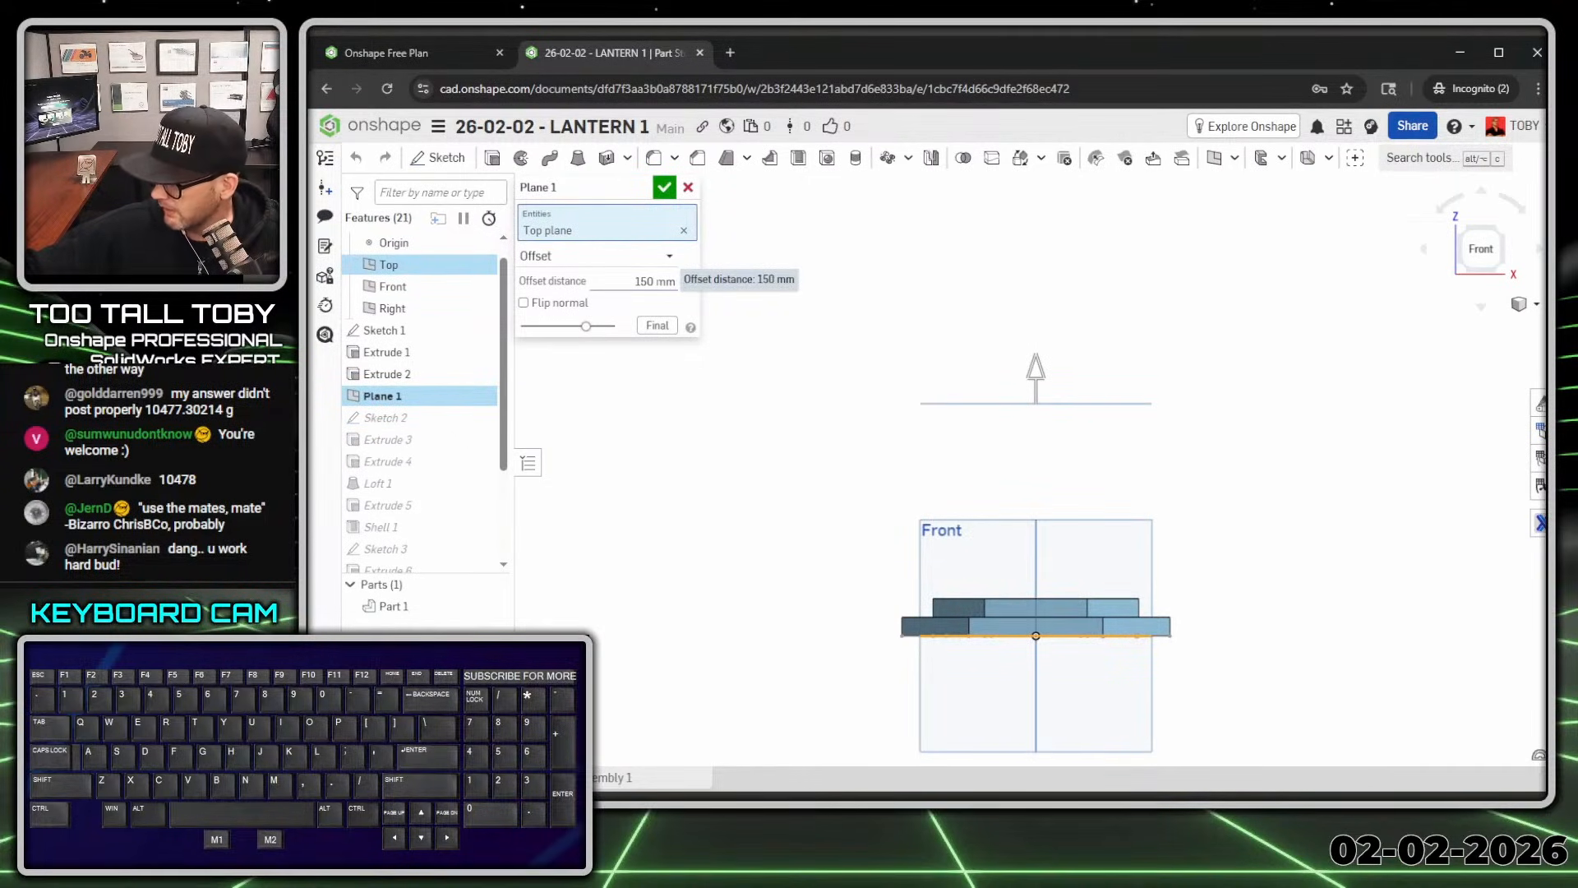
{"action": "key", "text": "shift+7"}
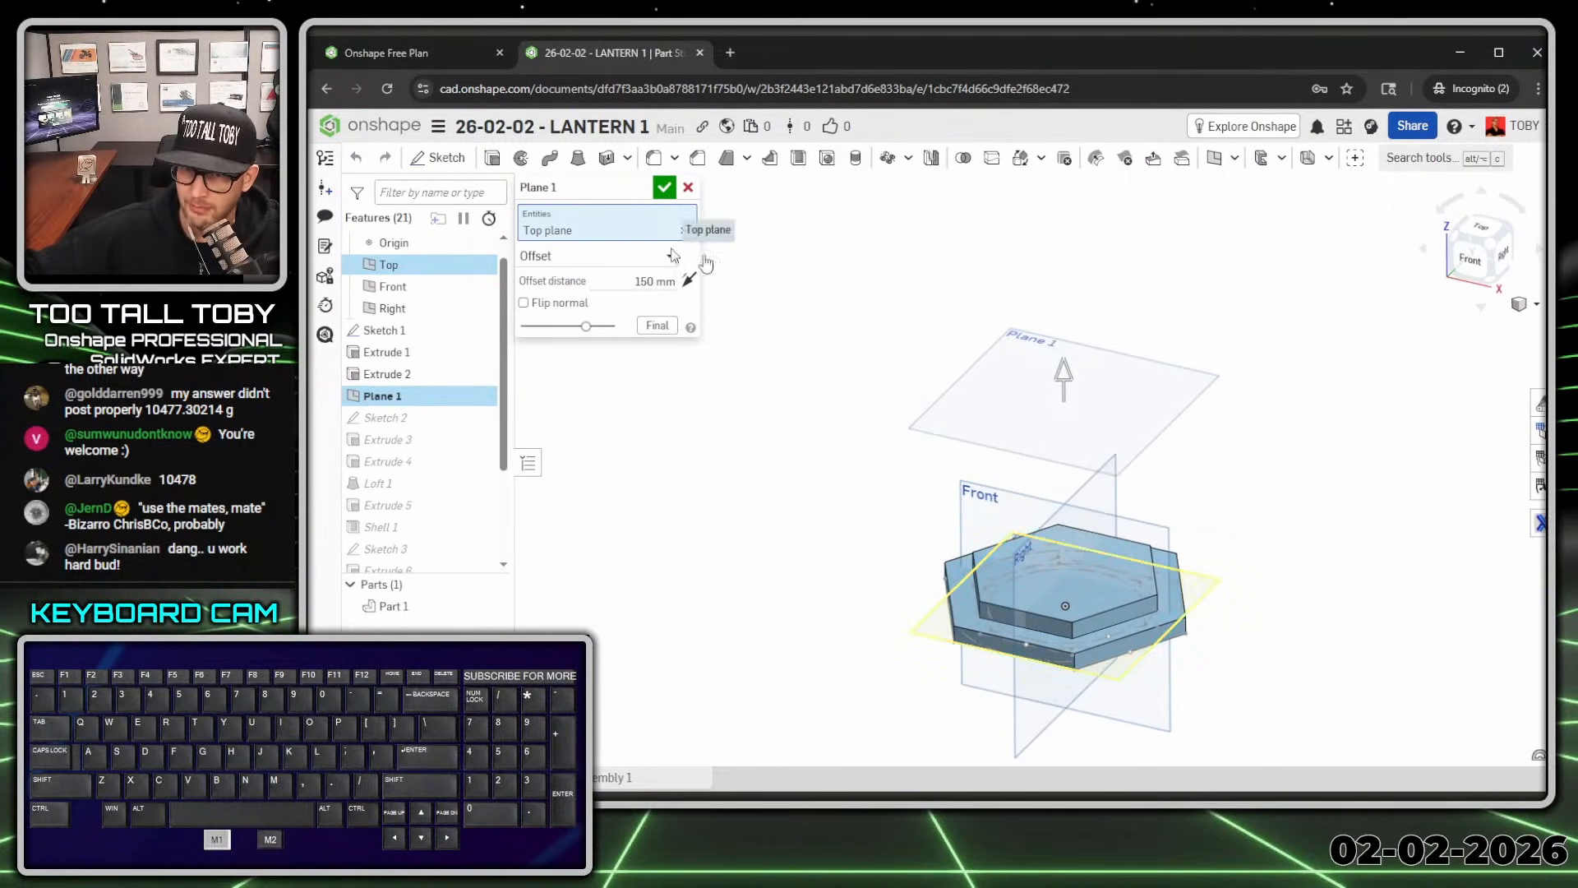
{"action": "left_click", "coordinate": [1124, 556]}
{"action": "scroll", "coordinate": [1171, 700], "scroll_direction": "up", "scroll_amount": 6}
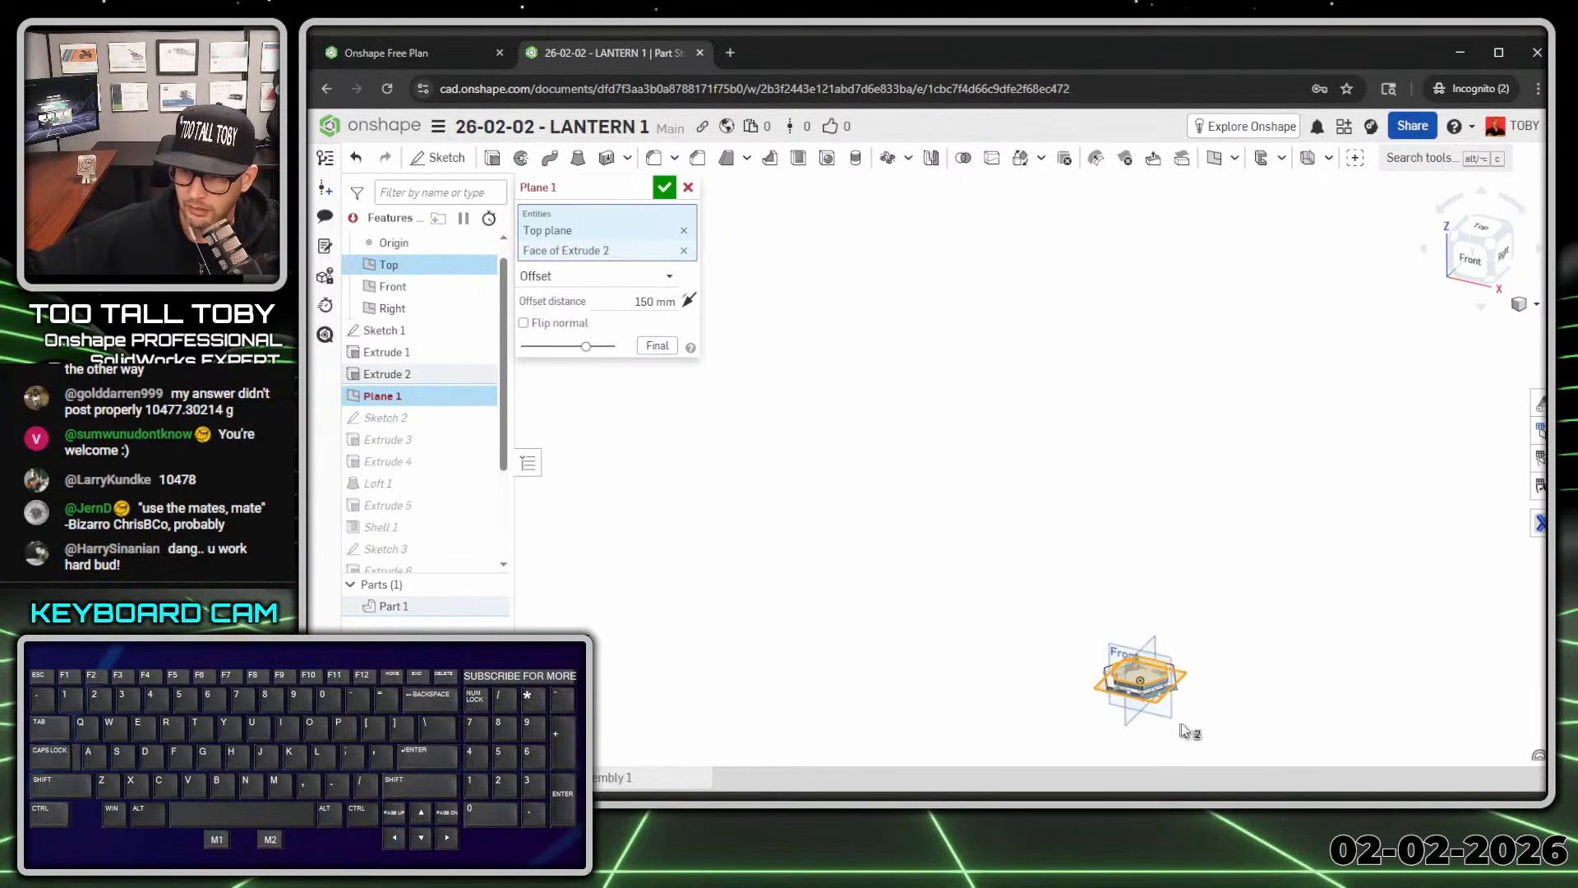
{"action": "middle_click_drag", "start_coordinate": [1198, 699], "coordinate": [1062, 431], "text": "ctrl"}
{"action": "scroll", "coordinate": [1022, 394], "scroll_direction": "down", "scroll_amount": 3, "text": "ctrl"}
{"action": "scroll", "coordinate": [1021, 398], "scroll_direction": "down", "scroll_amount": 3, "text": "ctrl"}
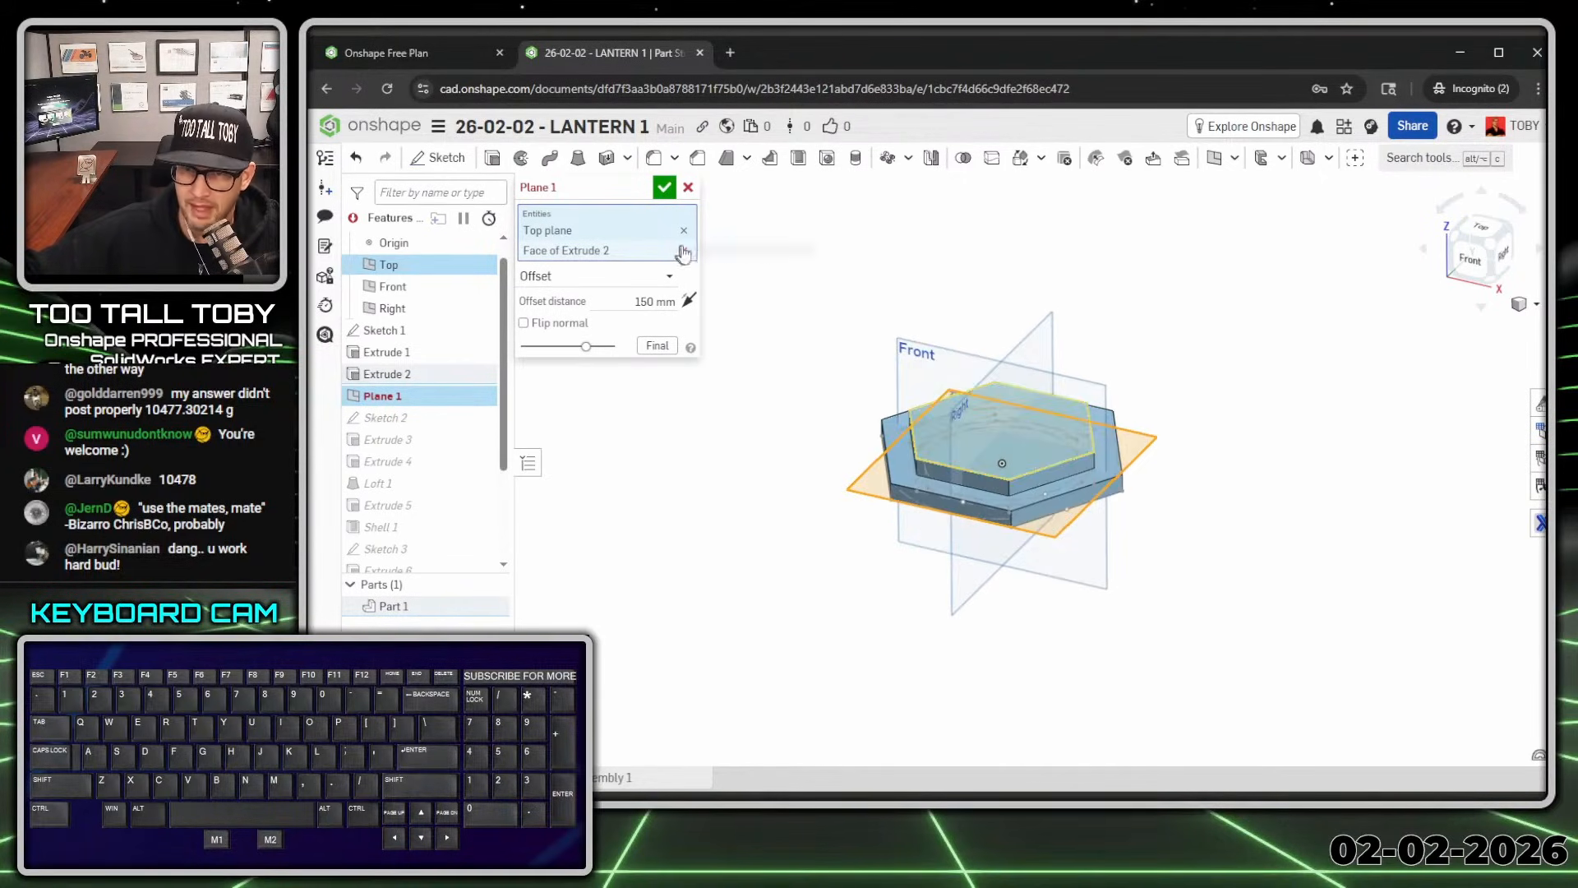
{"action": "left_click", "coordinate": [683, 230]}
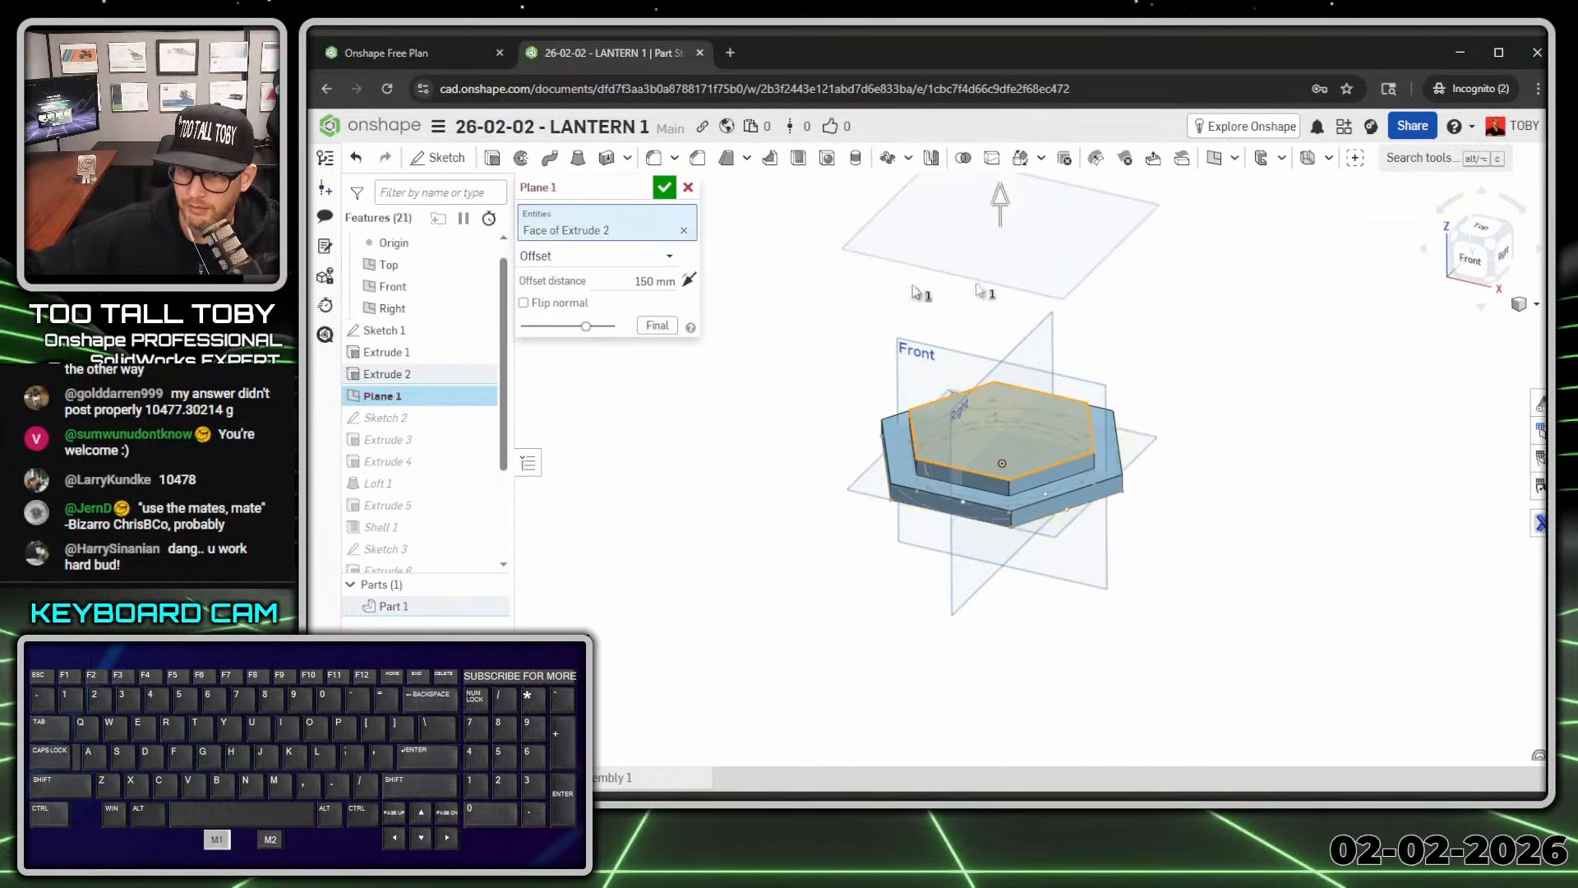
{"action": "left_click", "coordinate": [664, 187]}
{"action": "scroll", "coordinate": [1092, 314], "scroll_direction": "up", "scroll_amount": 3}
{"action": "scroll", "coordinate": [1092, 314], "scroll_direction": "down", "scroll_amount": 5}
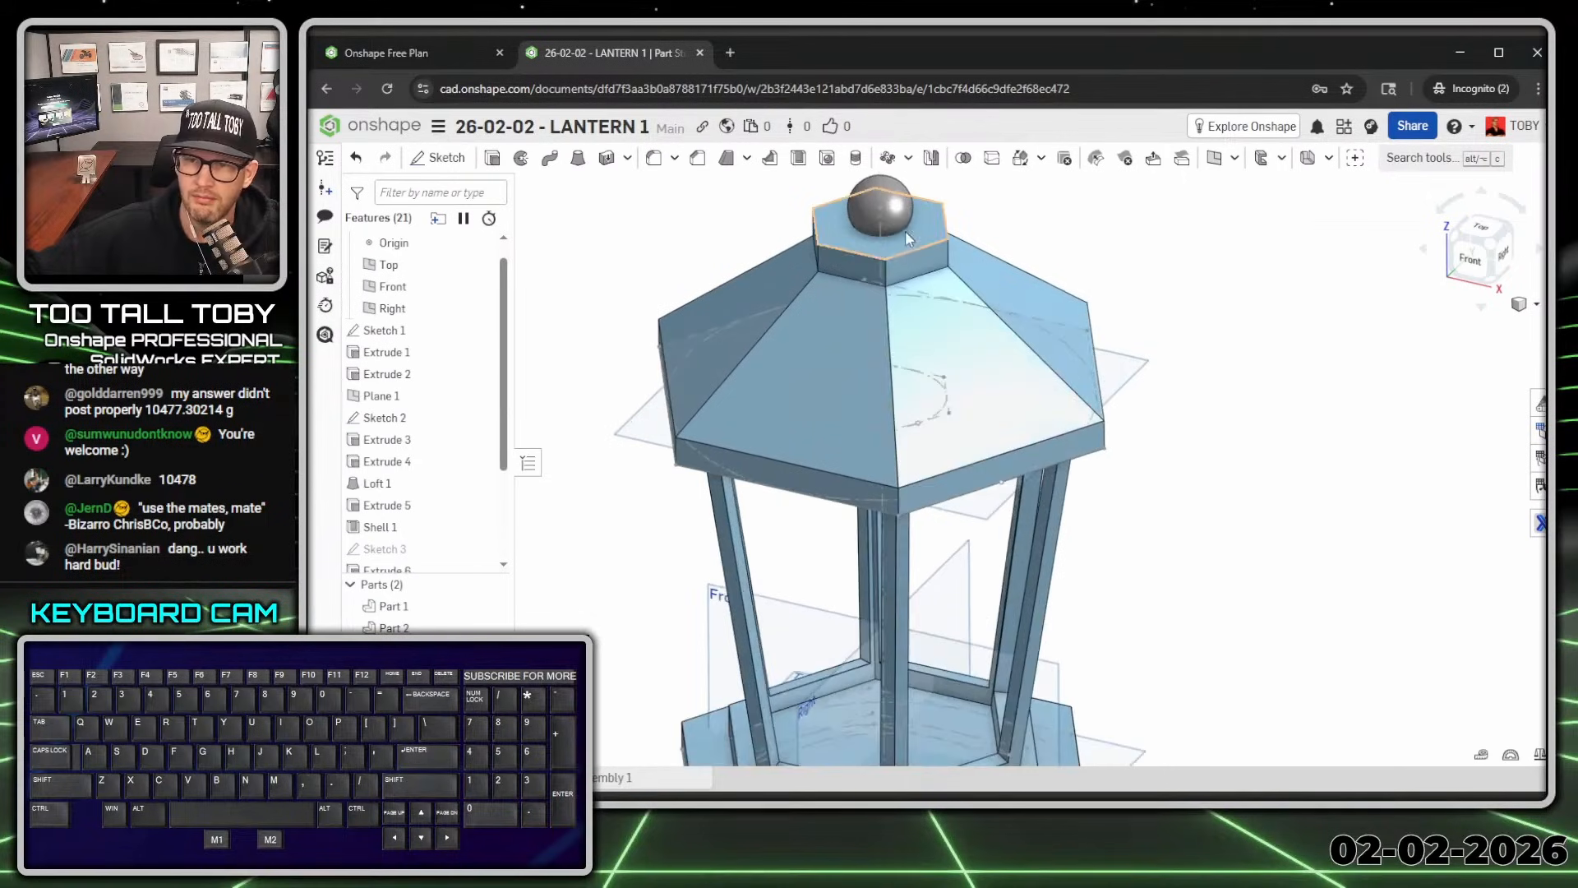
{"action": "scroll", "coordinate": [427, 493], "scroll_direction": "down", "scroll_amount": 3}
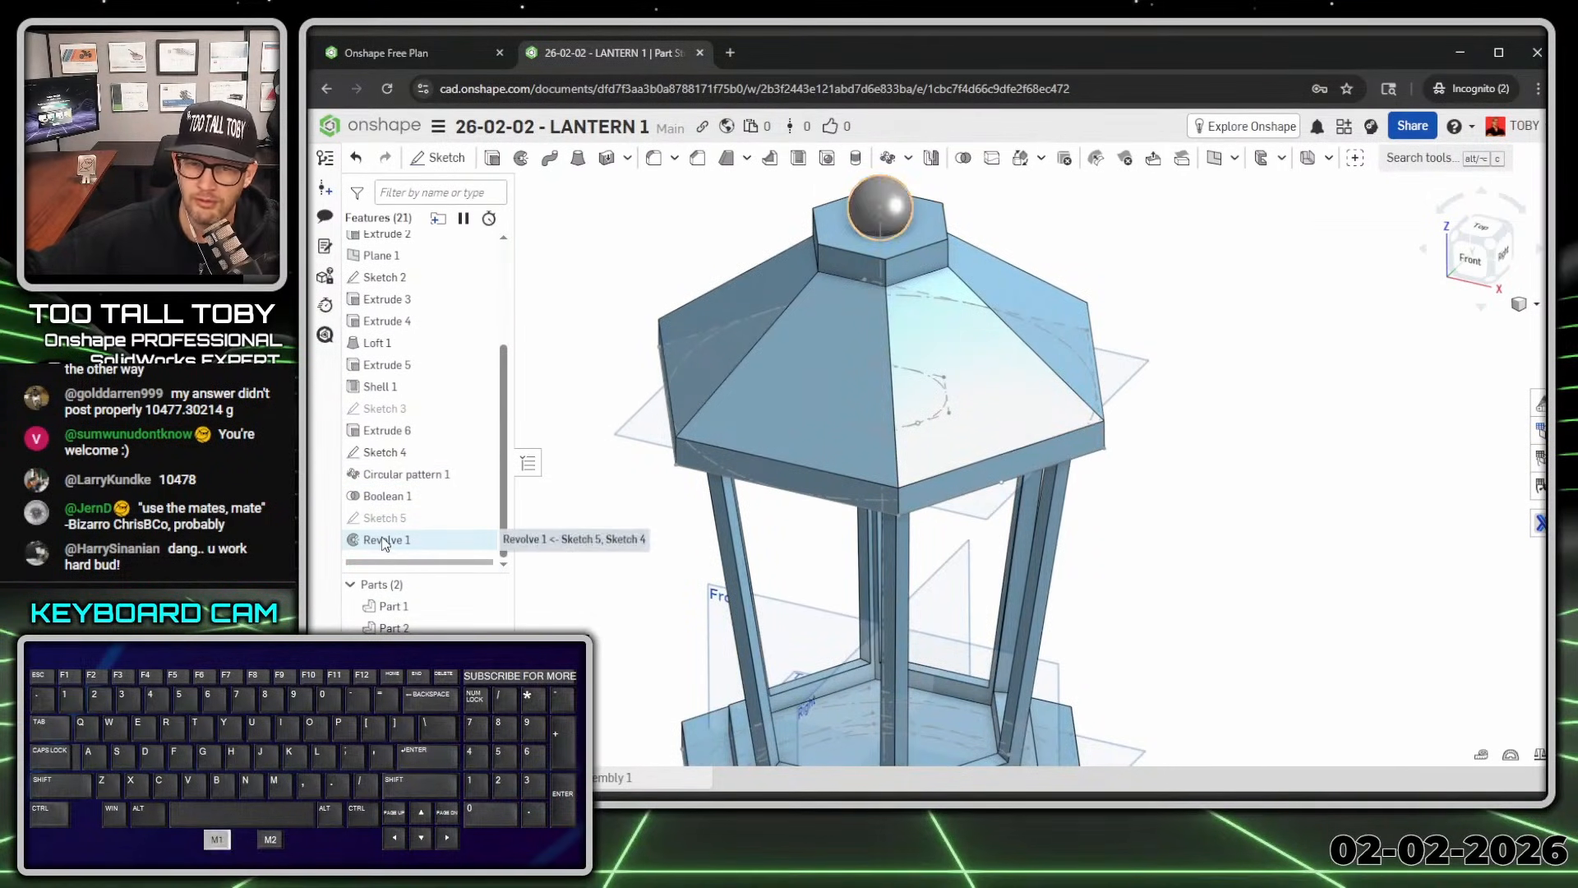
Step: Set Revolve 1 to Add so the sphere merges into the lantern part
{"action": "double_click", "coordinate": [395, 539]}
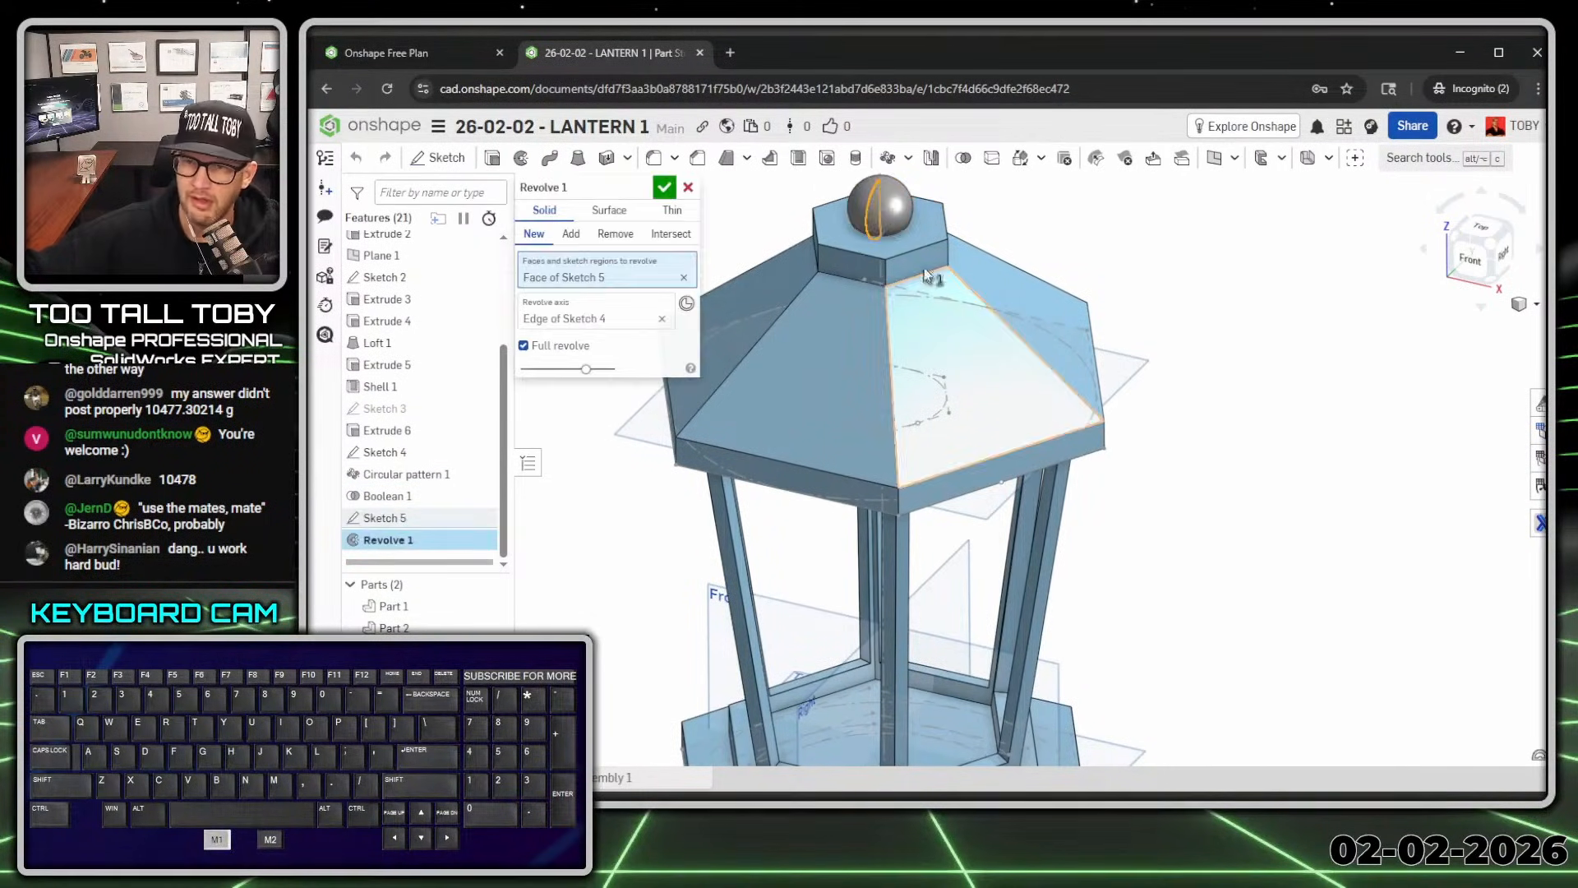
{"action": "left_click", "coordinate": [570, 236]}
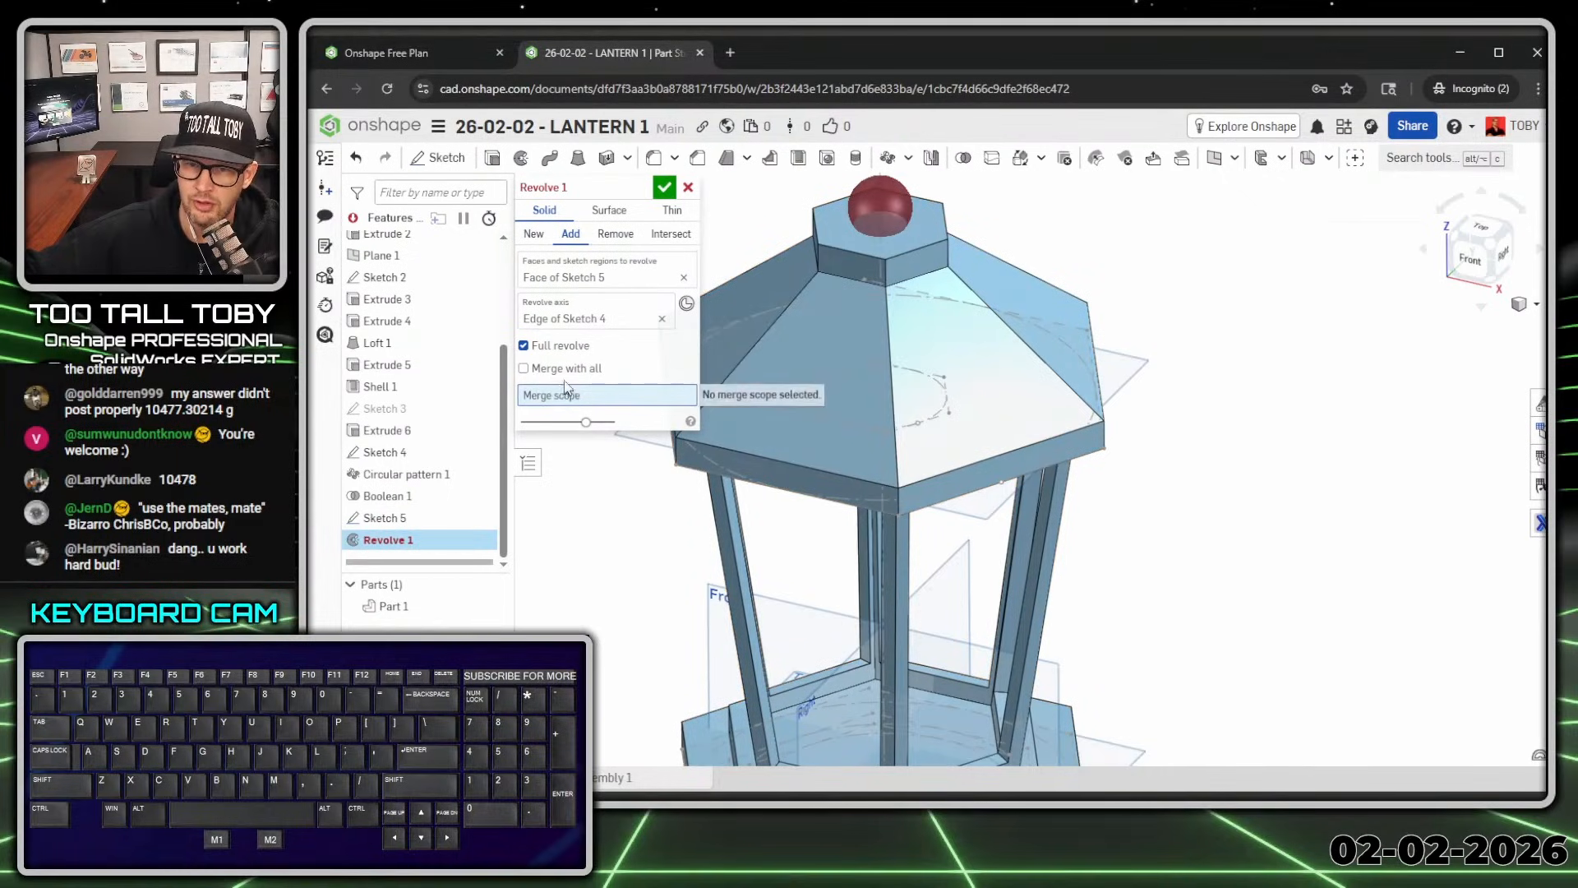
{"action": "left_click", "coordinate": [664, 187]}
{"action": "scroll", "coordinate": [979, 263], "scroll_direction": "down", "scroll_amount": 5}
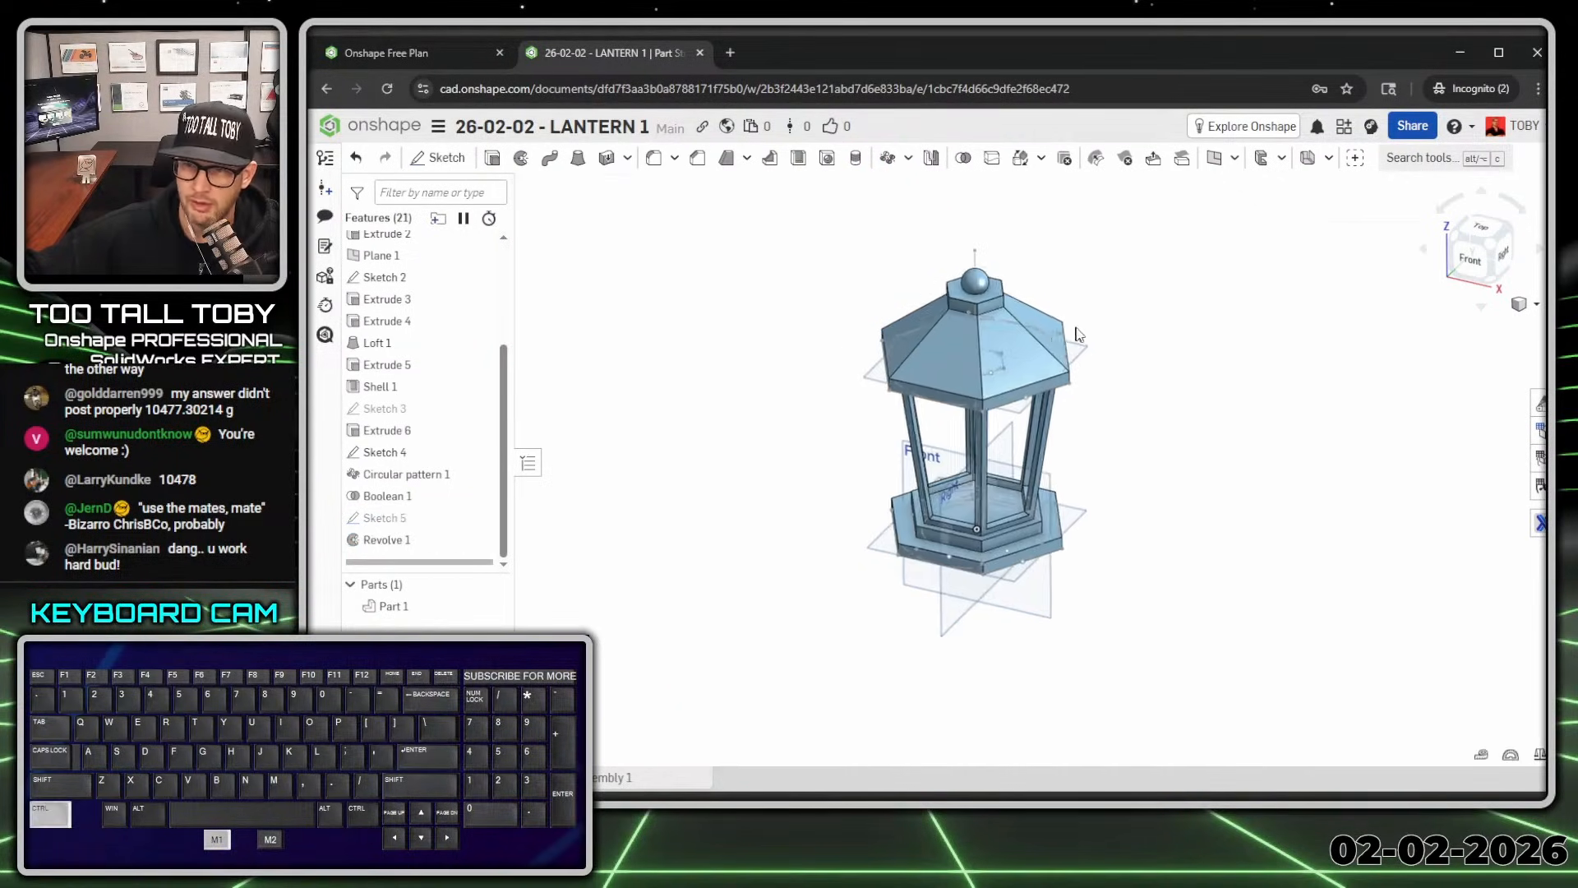
{"action": "scroll", "coordinate": [979, 263], "scroll_direction": "up", "scroll_amount": 3}
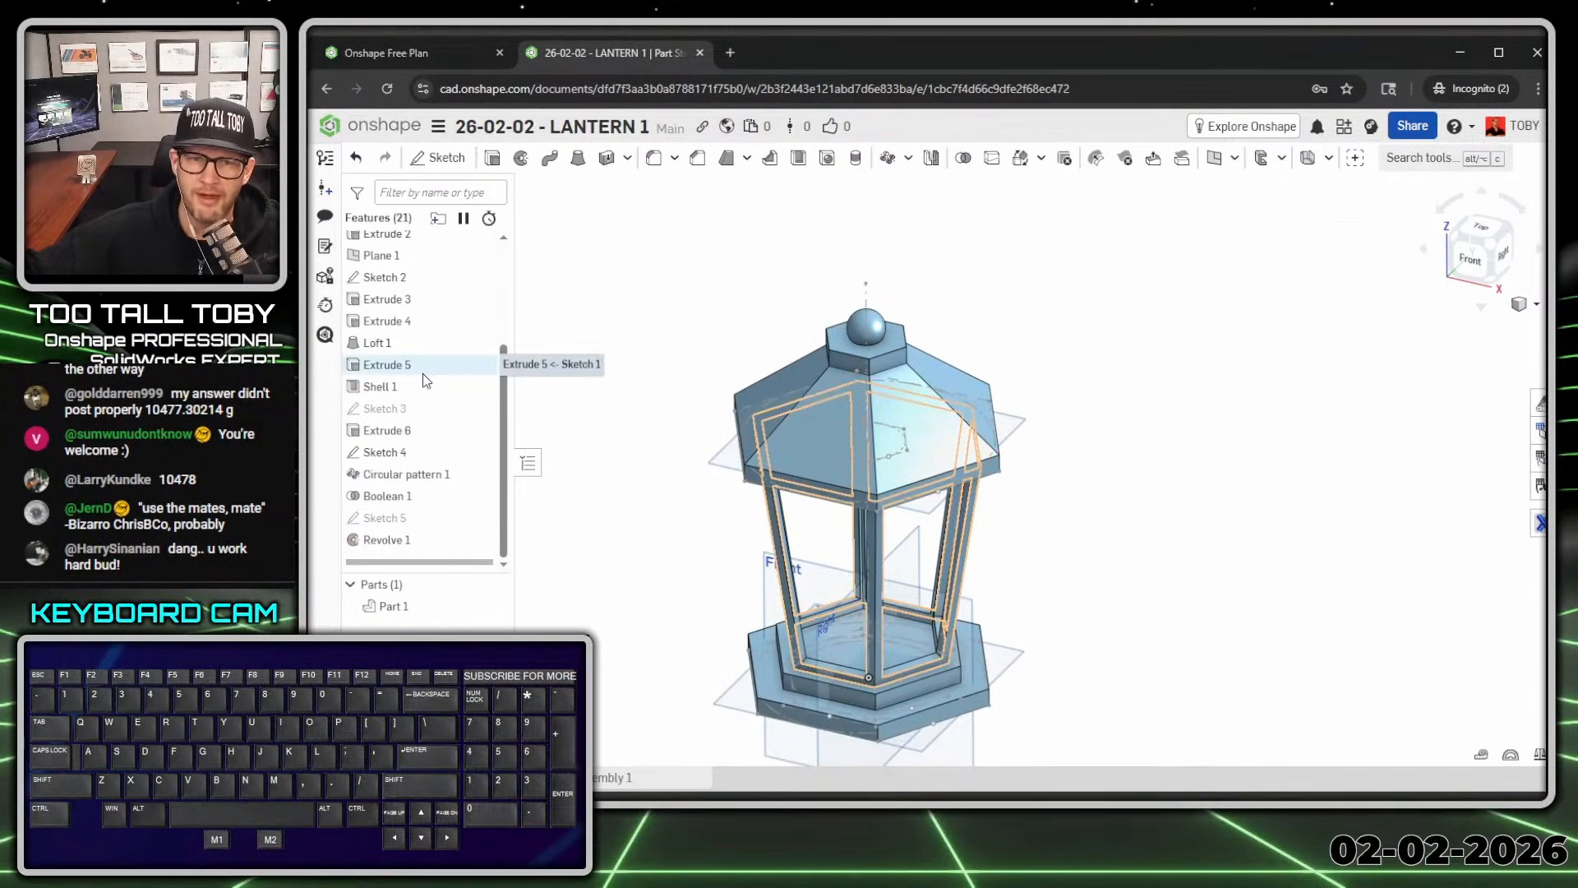
{"action": "scroll", "coordinate": [423, 373], "scroll_direction": "up", "scroll_amount": 1}
Step: Start Sketch 6 on the Right plane with a construction line above the finial
{"action": "scroll", "coordinate": [422, 373], "scroll_direction": "up", "scroll_amount": 3}
{"action": "left_click", "coordinate": [392, 330]}
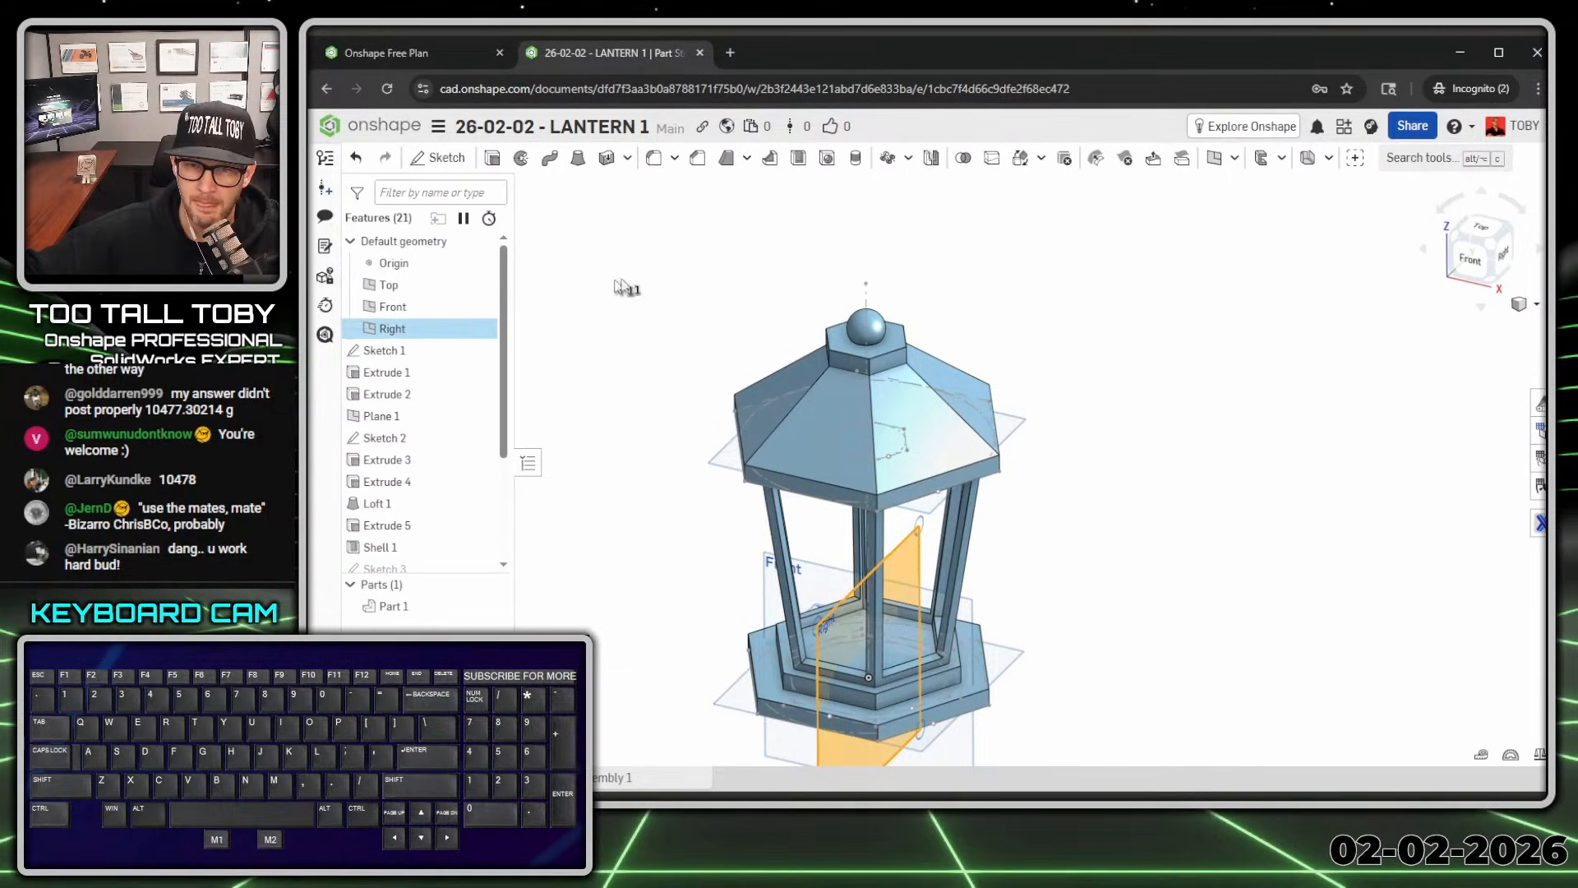
{"action": "key", "text": "s"}
{"action": "left_click", "coordinate": [648, 272]}
{"action": "key", "text": "n"}
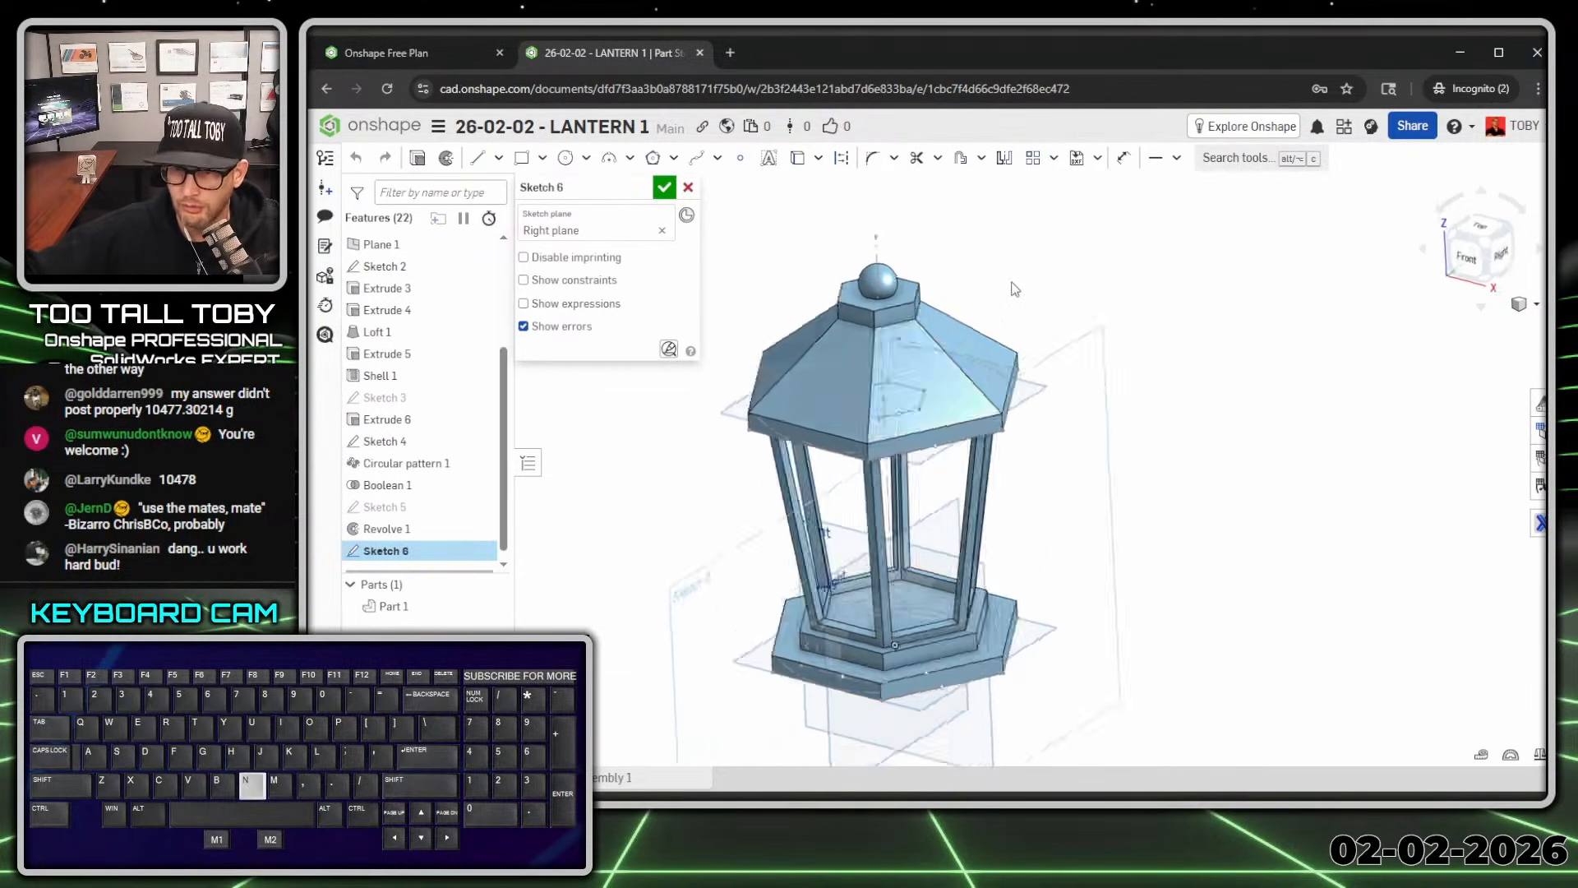
{"action": "key", "text": "s"}
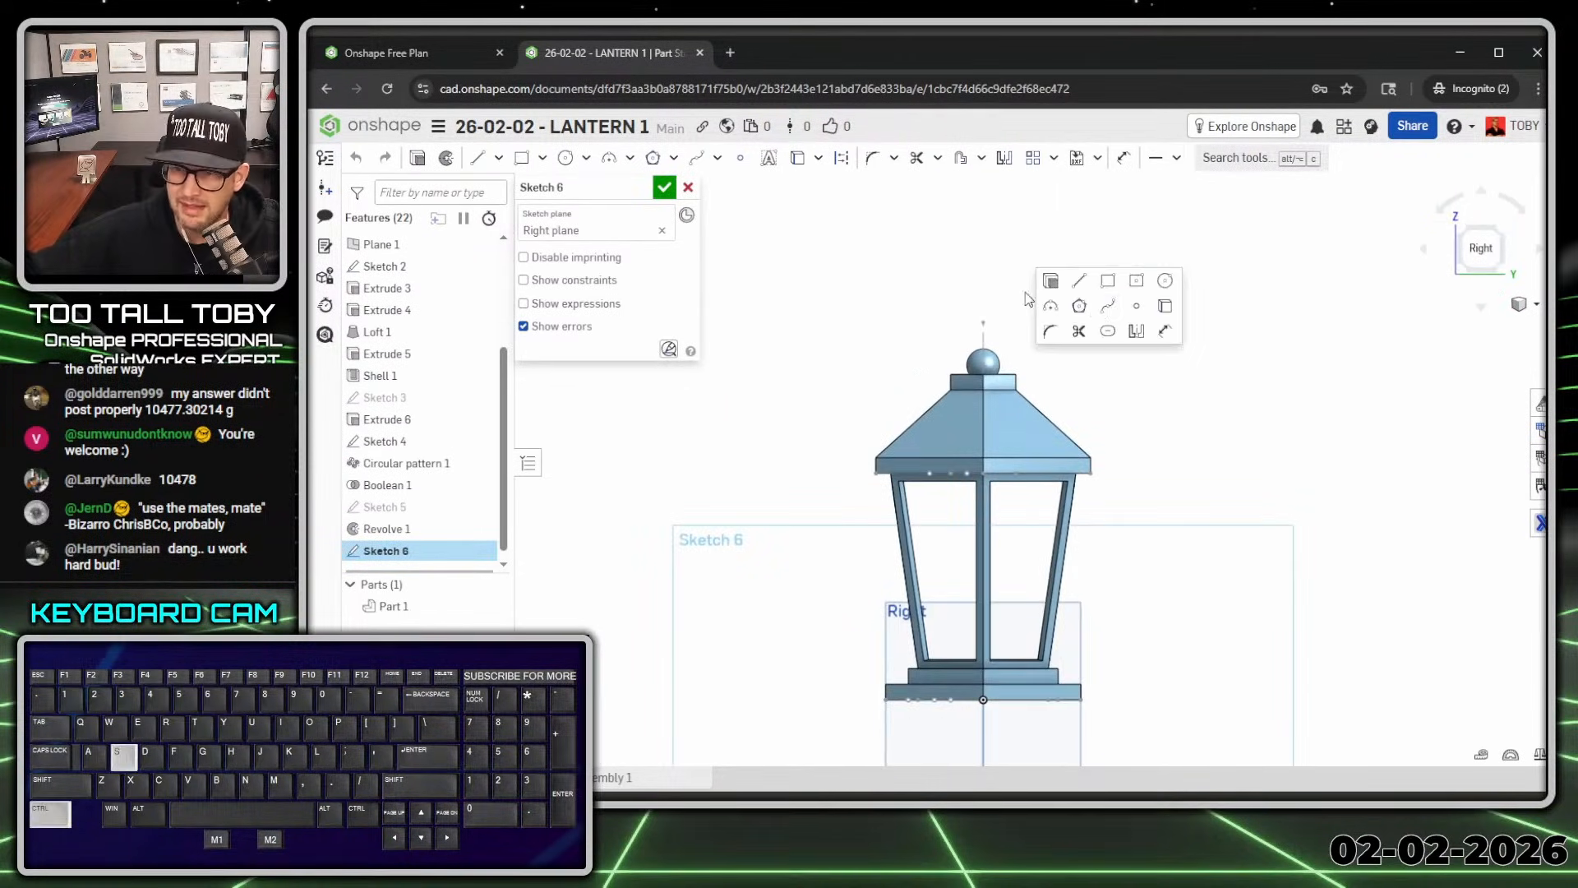
{"action": "left_click", "coordinate": [1079, 281]}
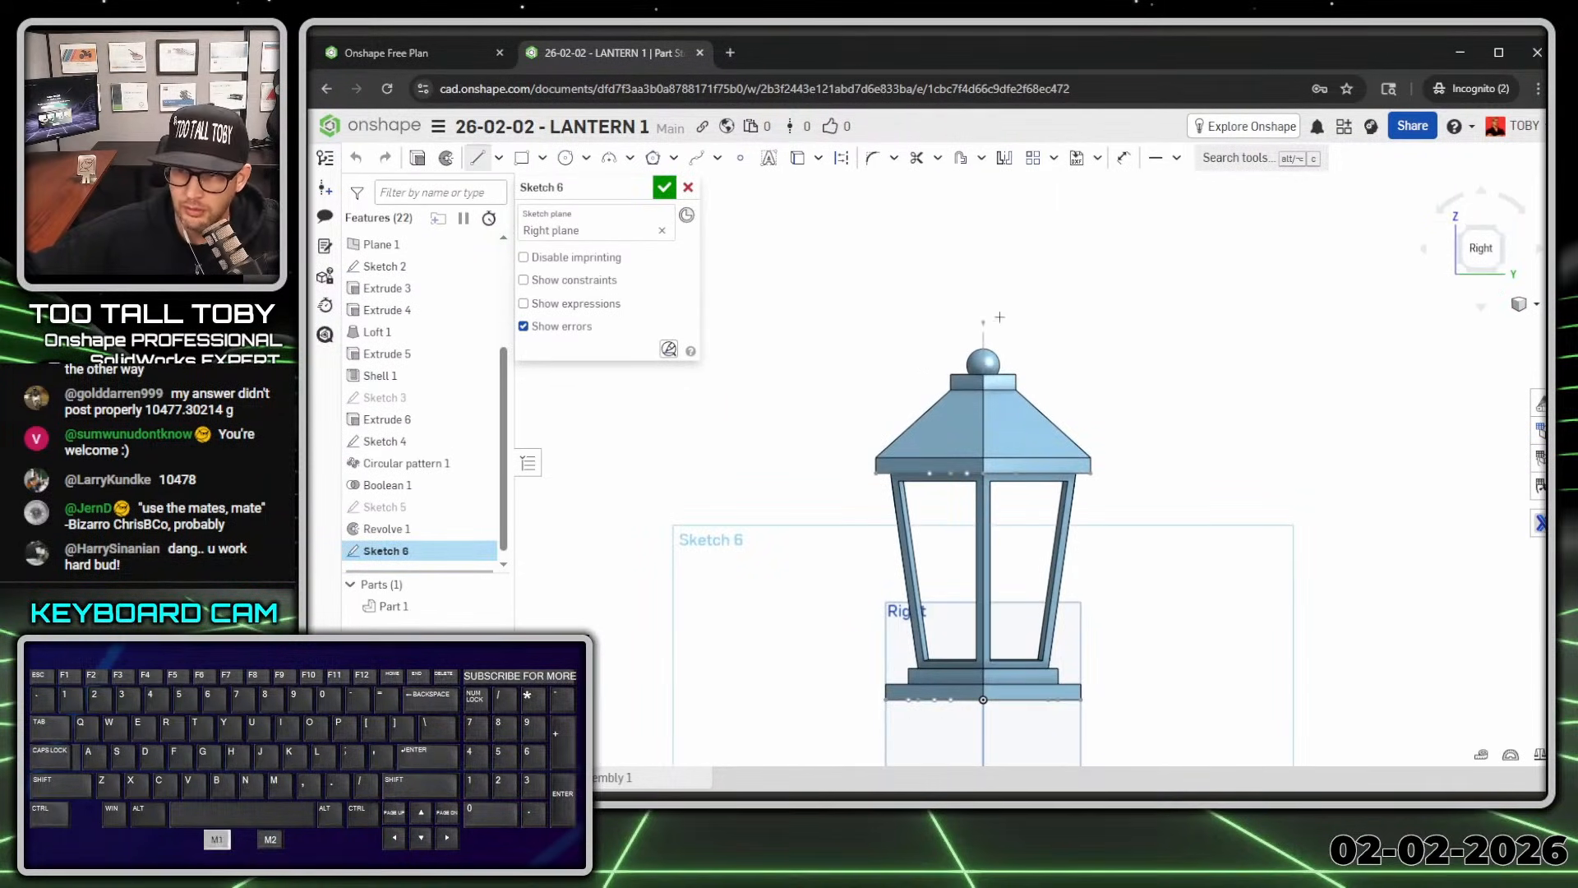
{"action": "left_click", "coordinate": [1099, 321]}
Step: Draw a Ø7 circle above the finial
{"action": "key", "text": "s"}
{"action": "left_click", "coordinate": [1164, 250]}
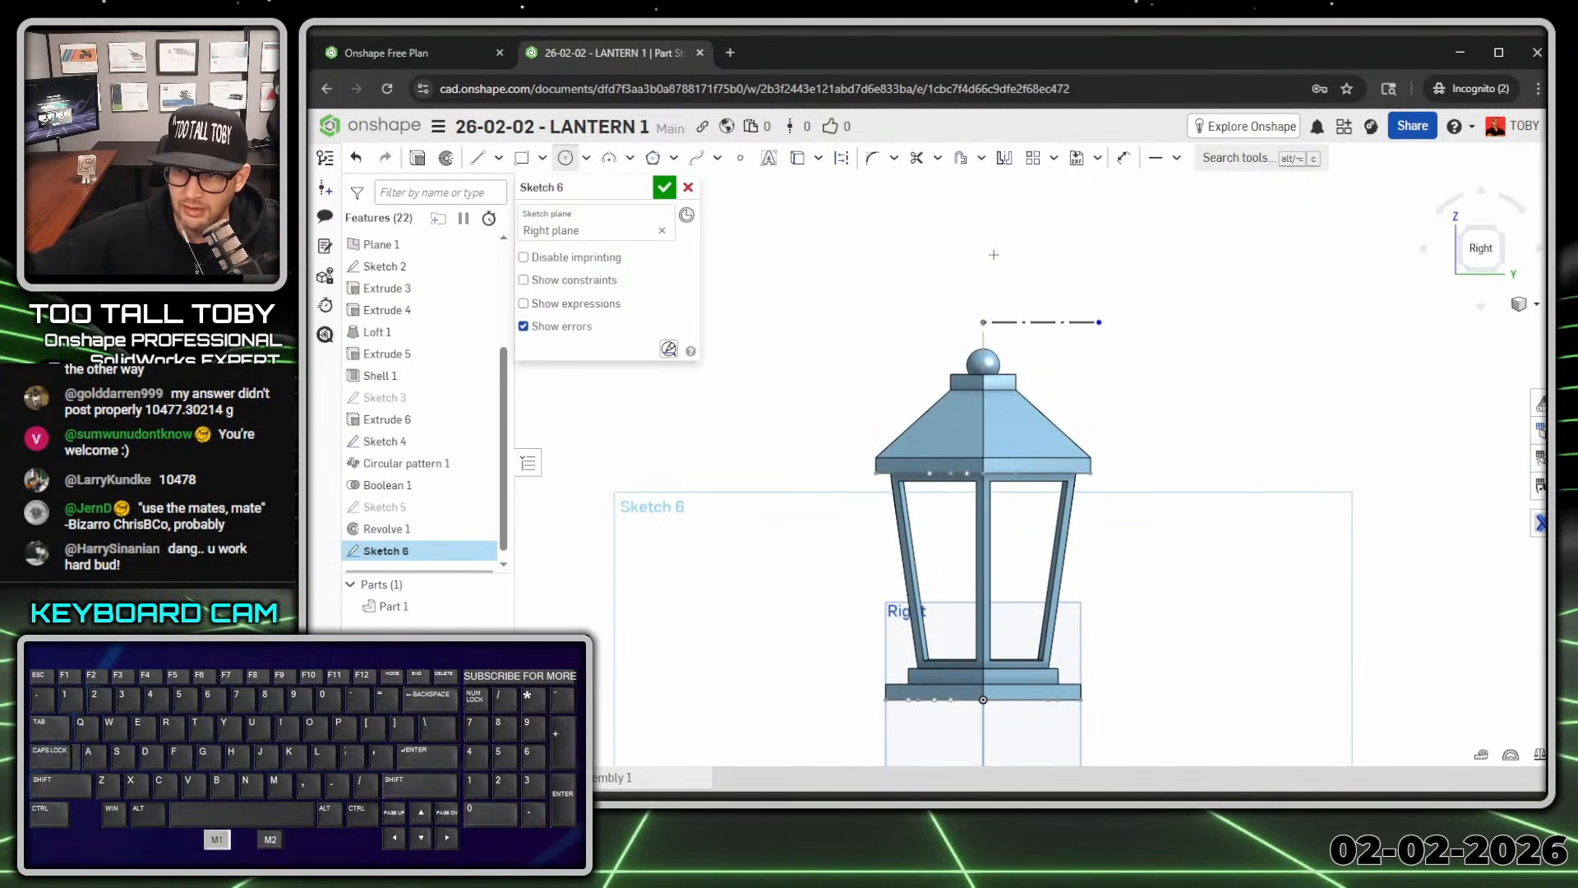
{"action": "left_click", "coordinate": [983, 269]}
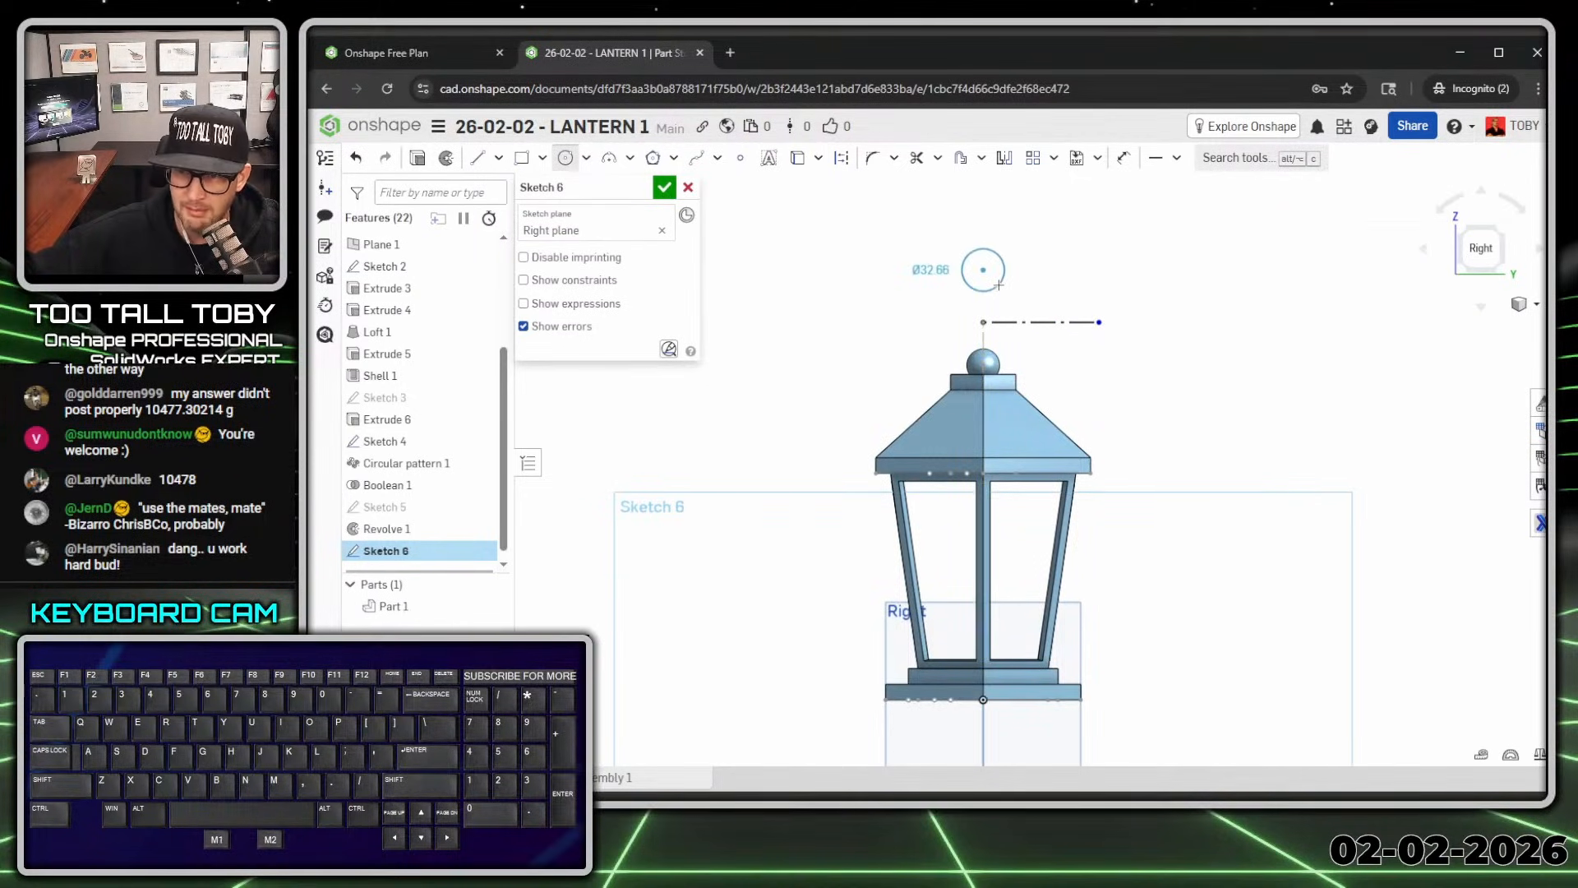
{"action": "type", "text": "7"}
{"action": "key", "text": "Return"}
{"action": "key", "text": "Escape"}
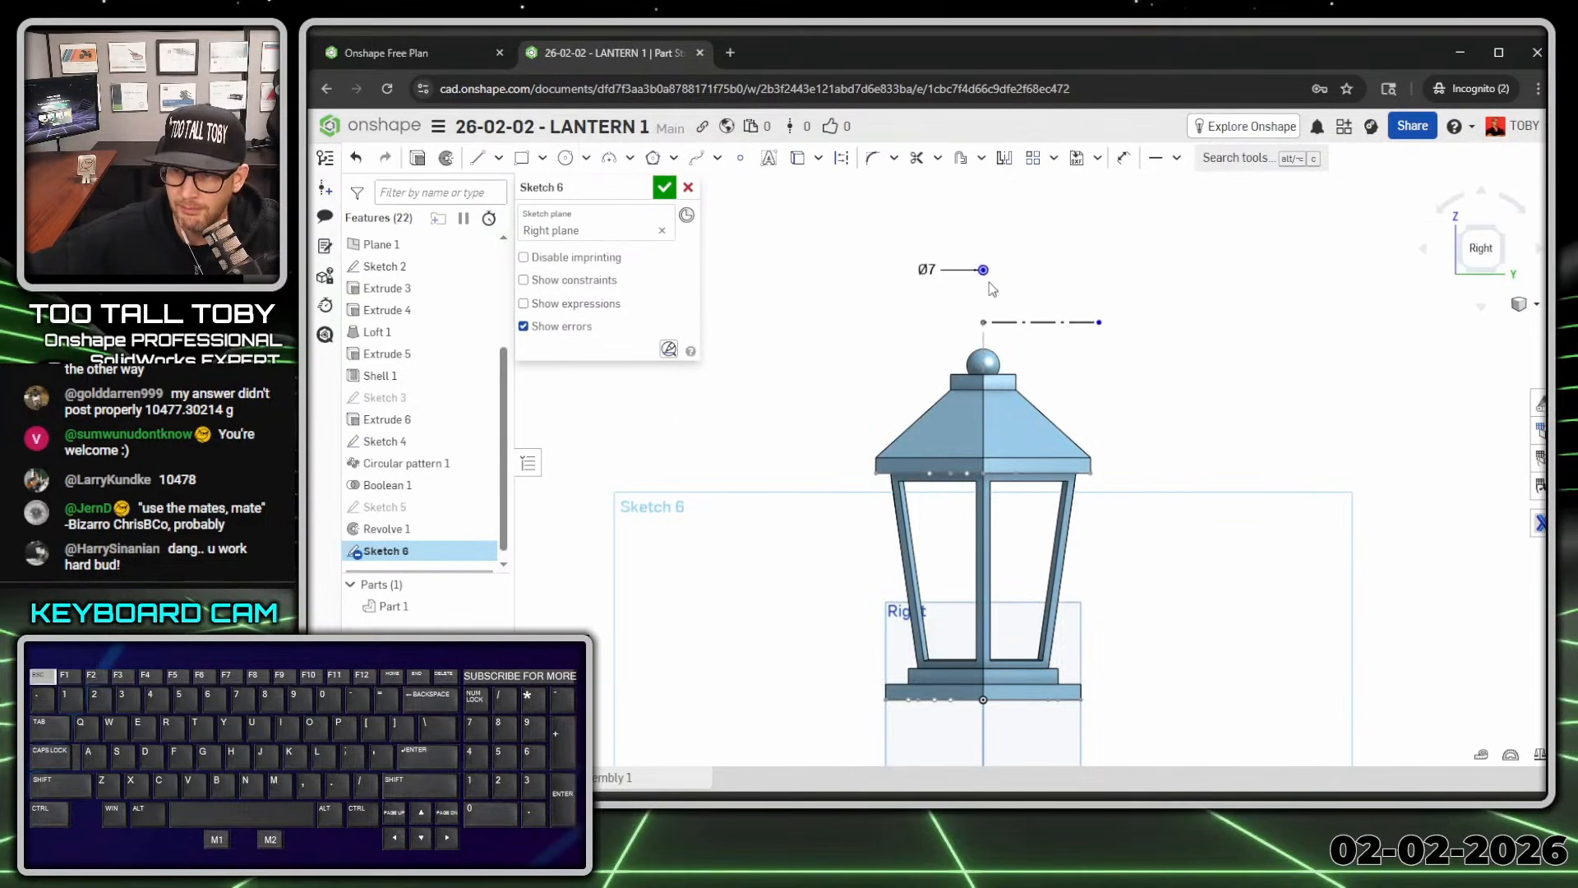
{"action": "scroll", "coordinate": [989, 283], "scroll_direction": "up", "scroll_amount": 5}
Step: Dimension the circle 65 mm from the construction line and finish the sketch
{"action": "key", "text": "s"}
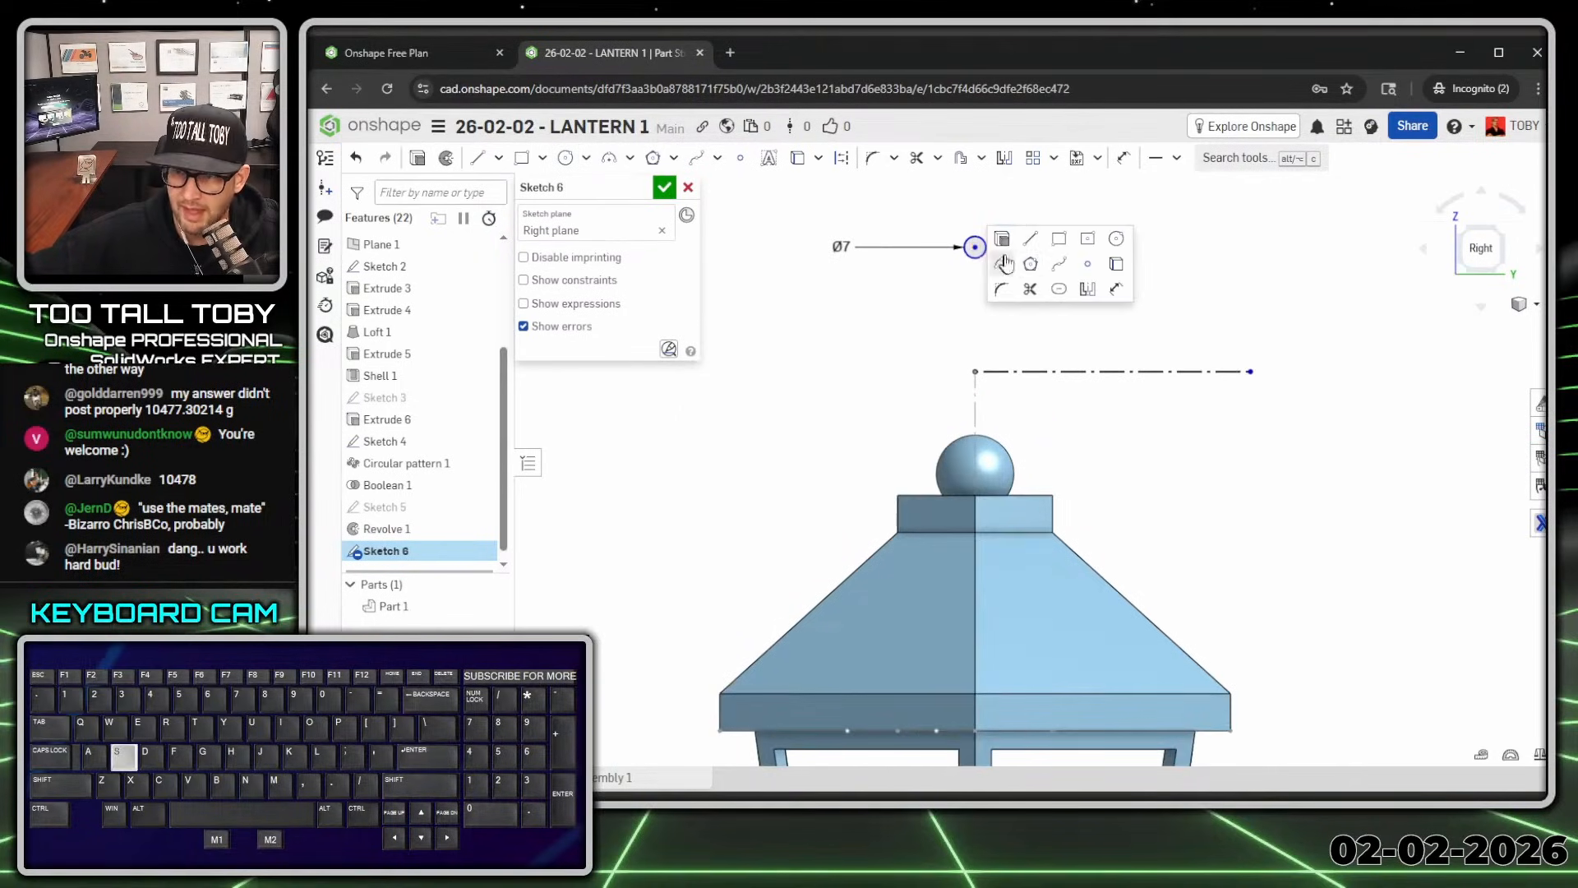
{"action": "left_click", "coordinate": [1111, 292]}
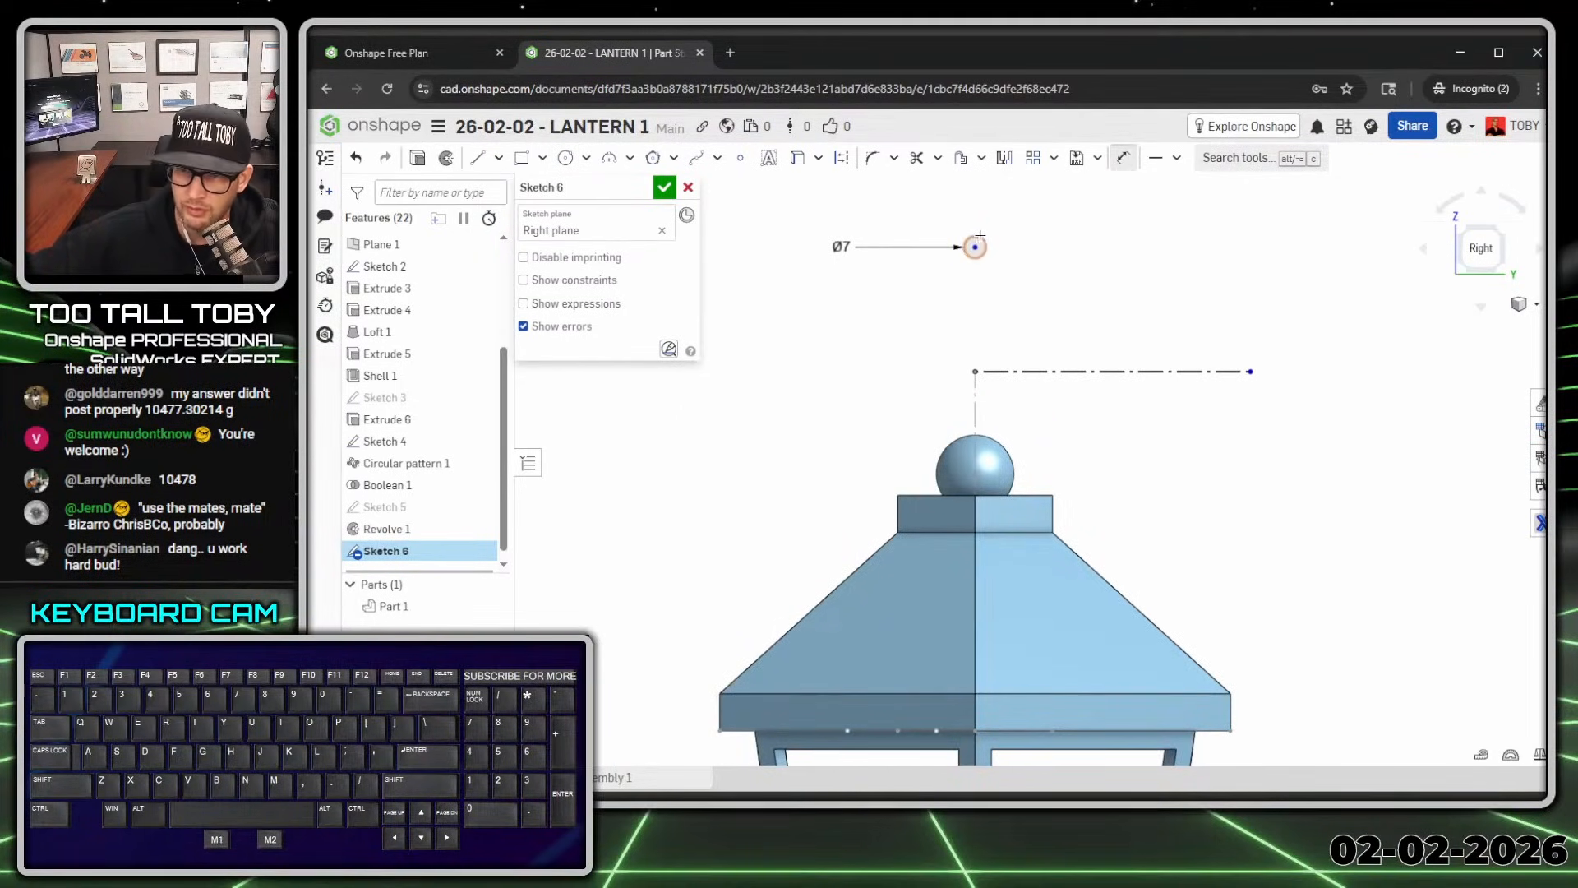
{"action": "left_click", "coordinate": [1019, 371]}
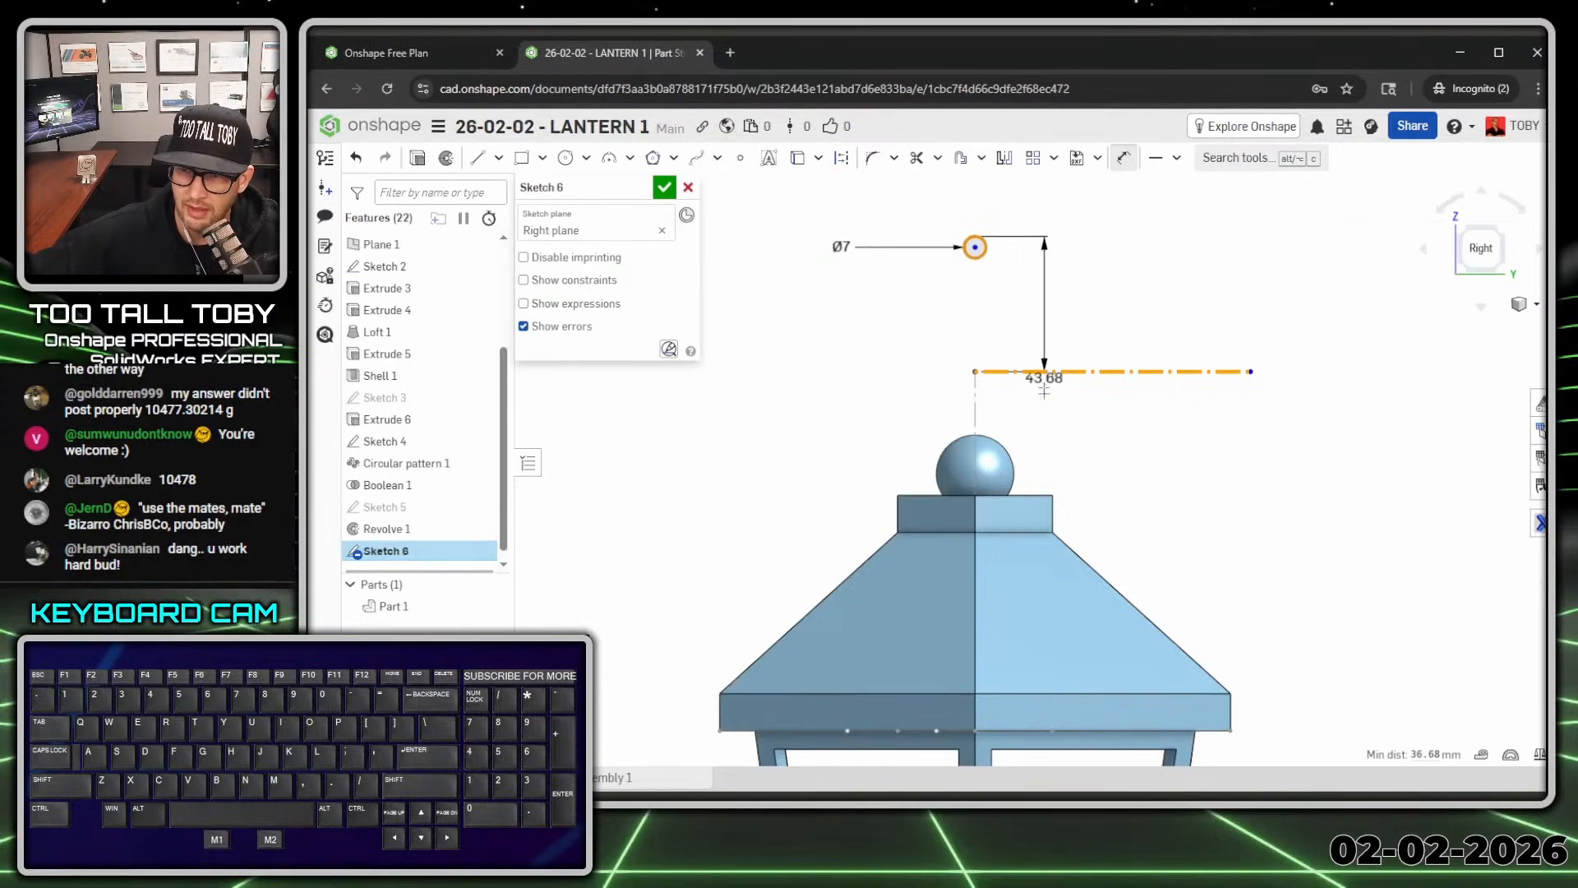
{"action": "left_click", "coordinate": [1075, 433]}
{"action": "type", "text": "65"}
{"action": "key", "text": "Return"}
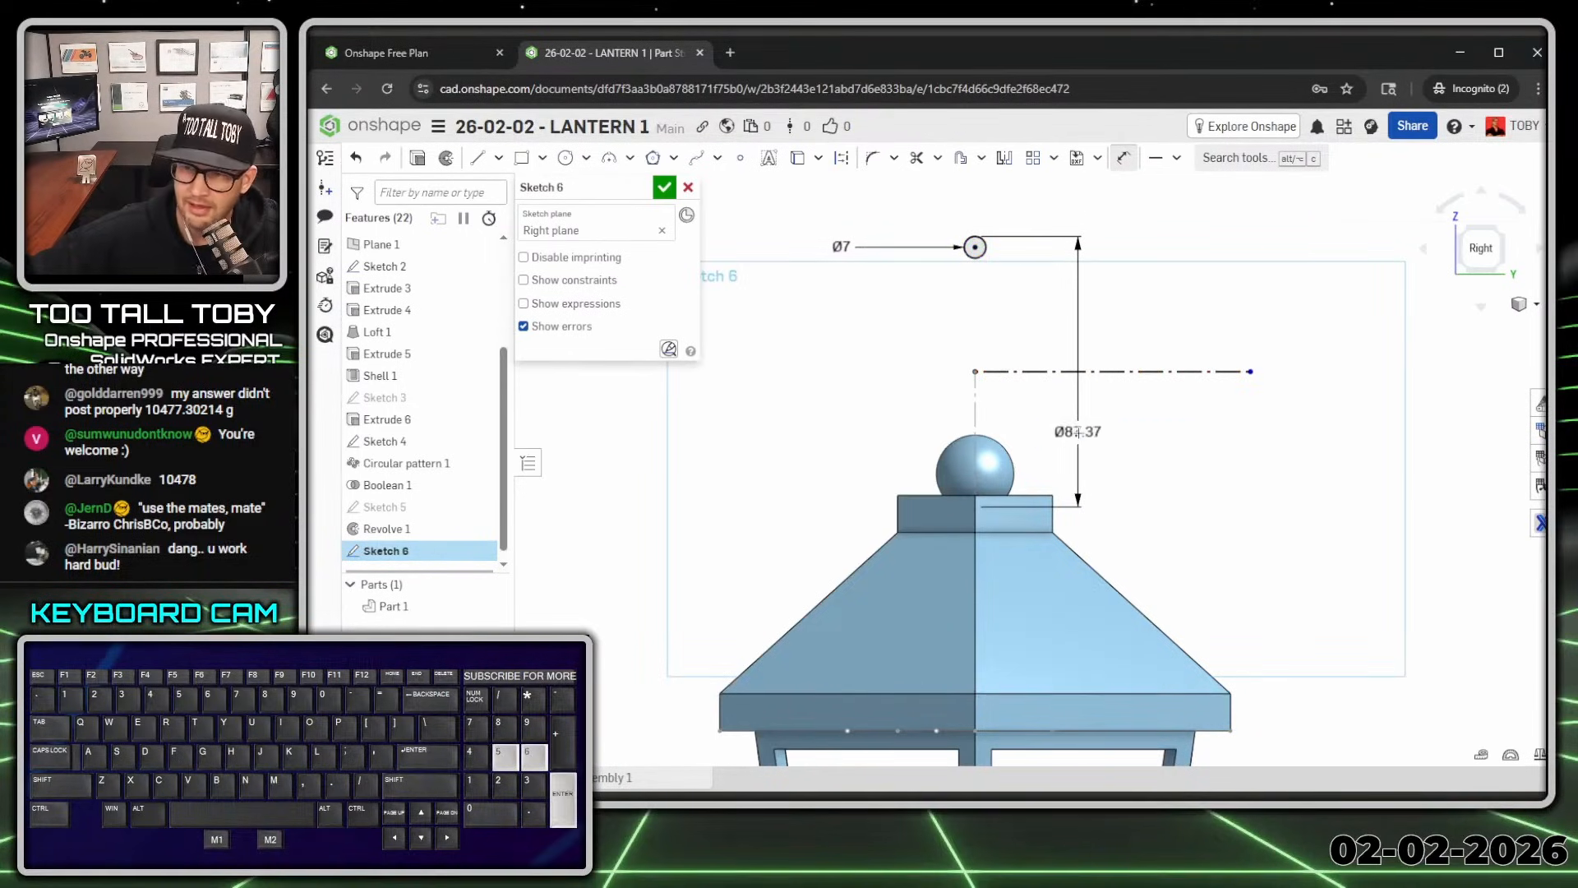
{"action": "key", "text": "shift+7"}
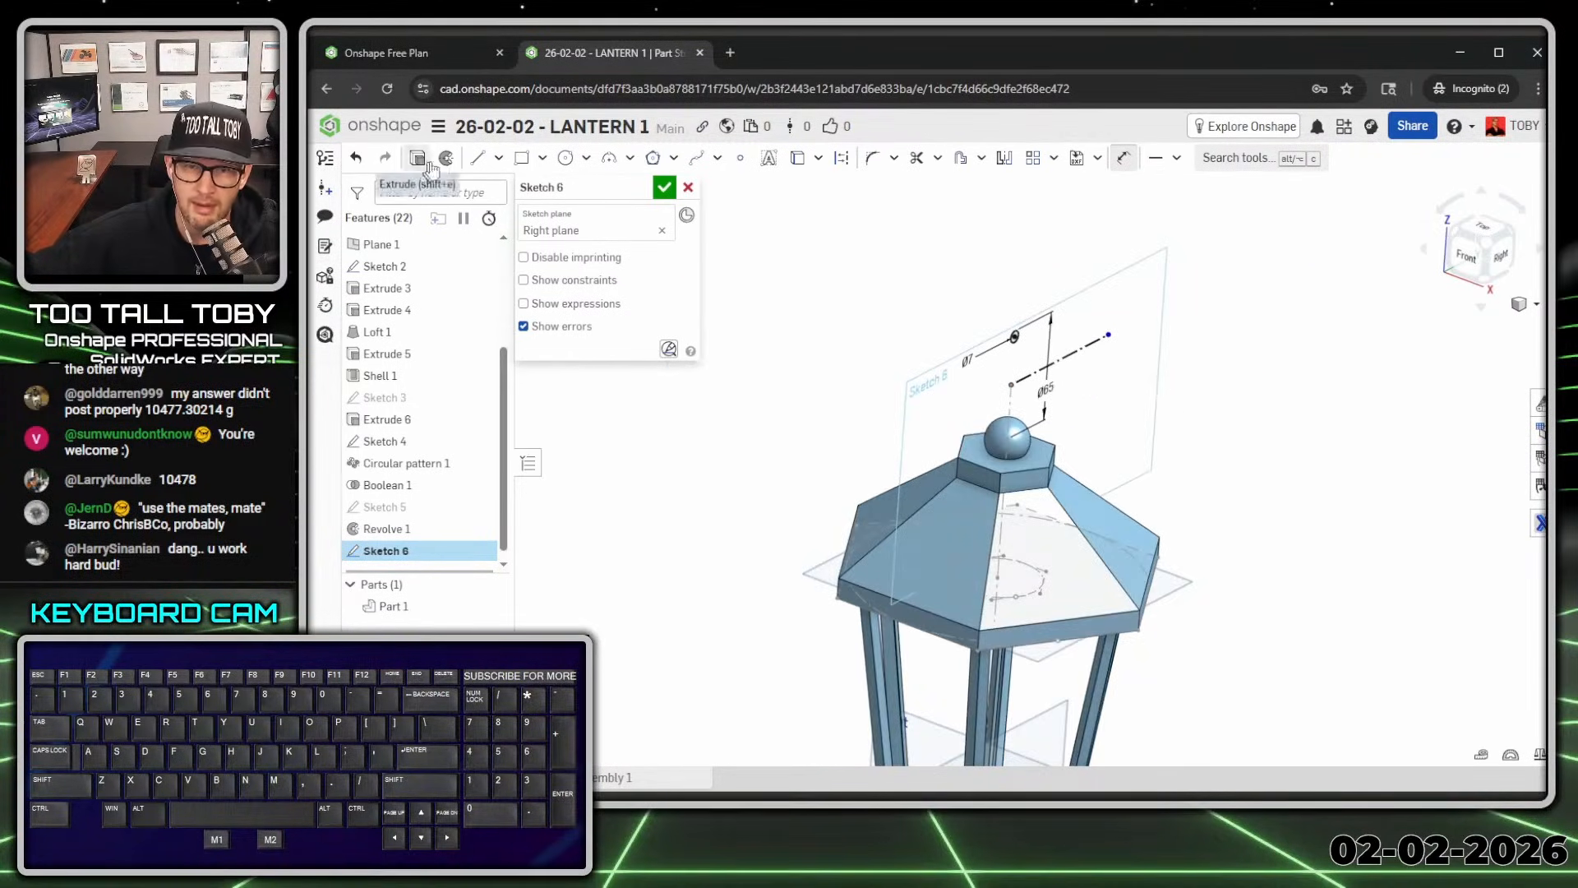
{"action": "left_click", "coordinate": [664, 187]}
Step: Revolve the circle around the construction line into a ring, then hide planes and sketches
{"action": "left_click", "coordinate": [520, 157]}
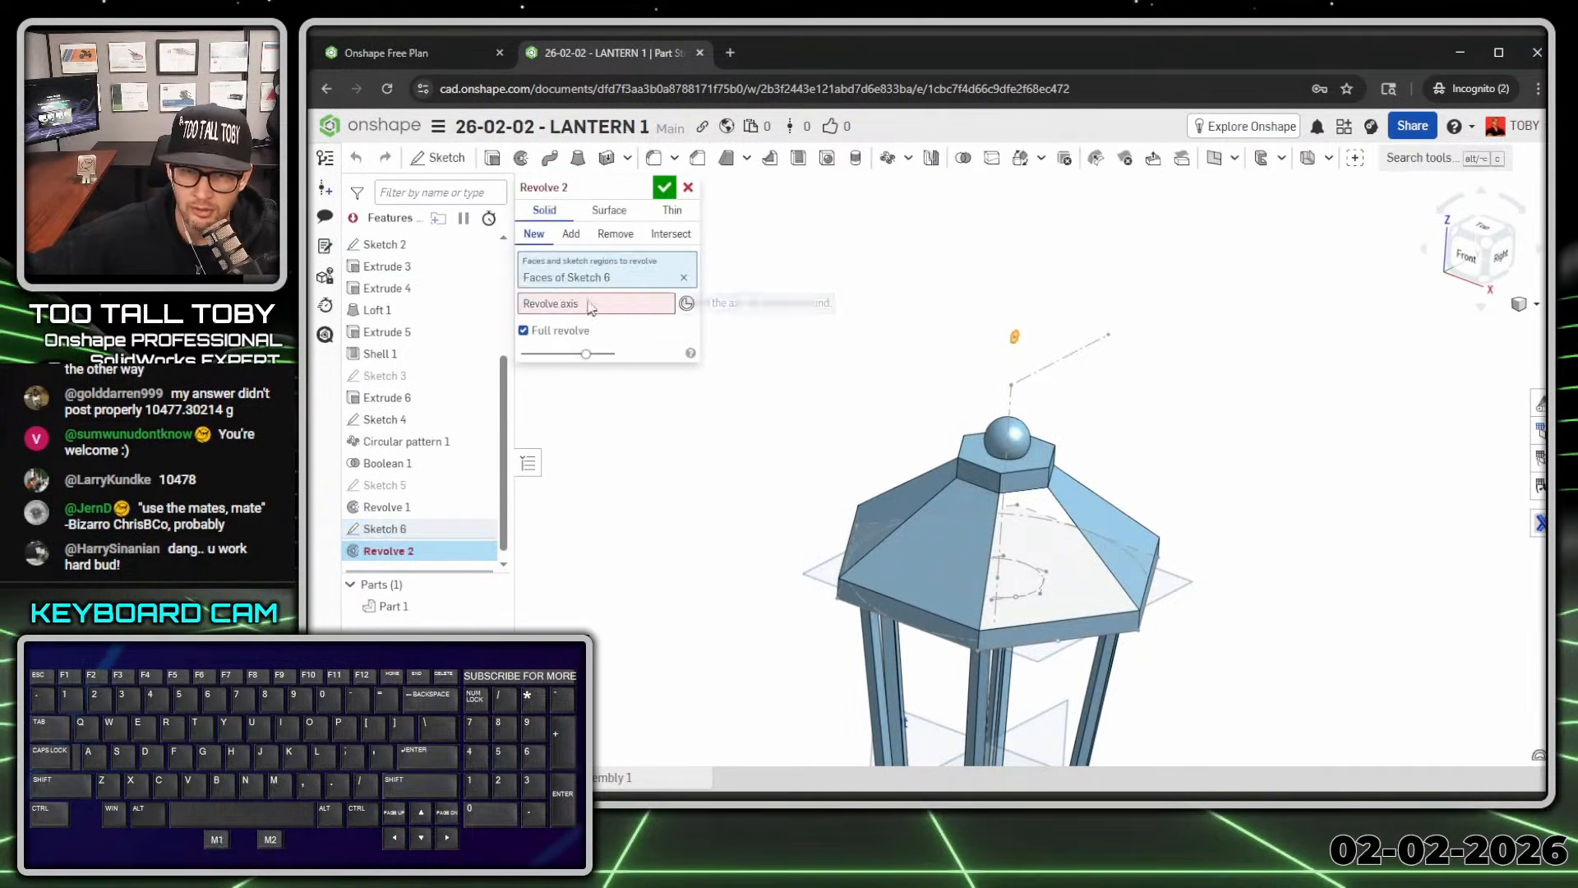
{"action": "left_click", "coordinate": [1059, 359]}
{"action": "left_click", "coordinate": [664, 188]}
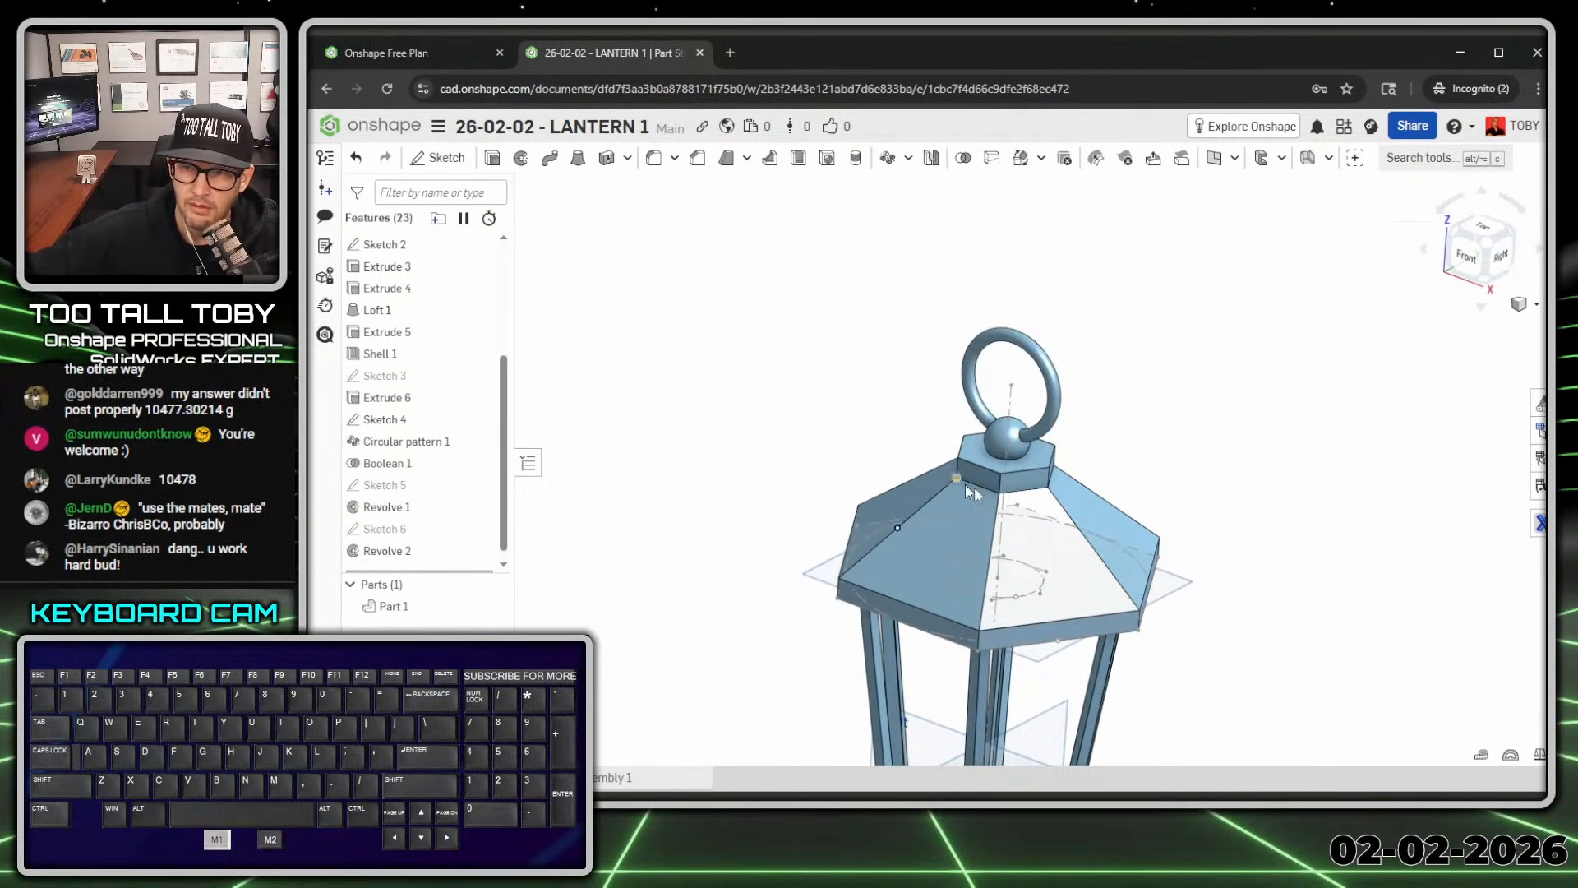
{"action": "scroll", "coordinate": [974, 486], "scroll_direction": "down", "scroll_amount": 3}
{"action": "left_click", "coordinate": [632, 410]}
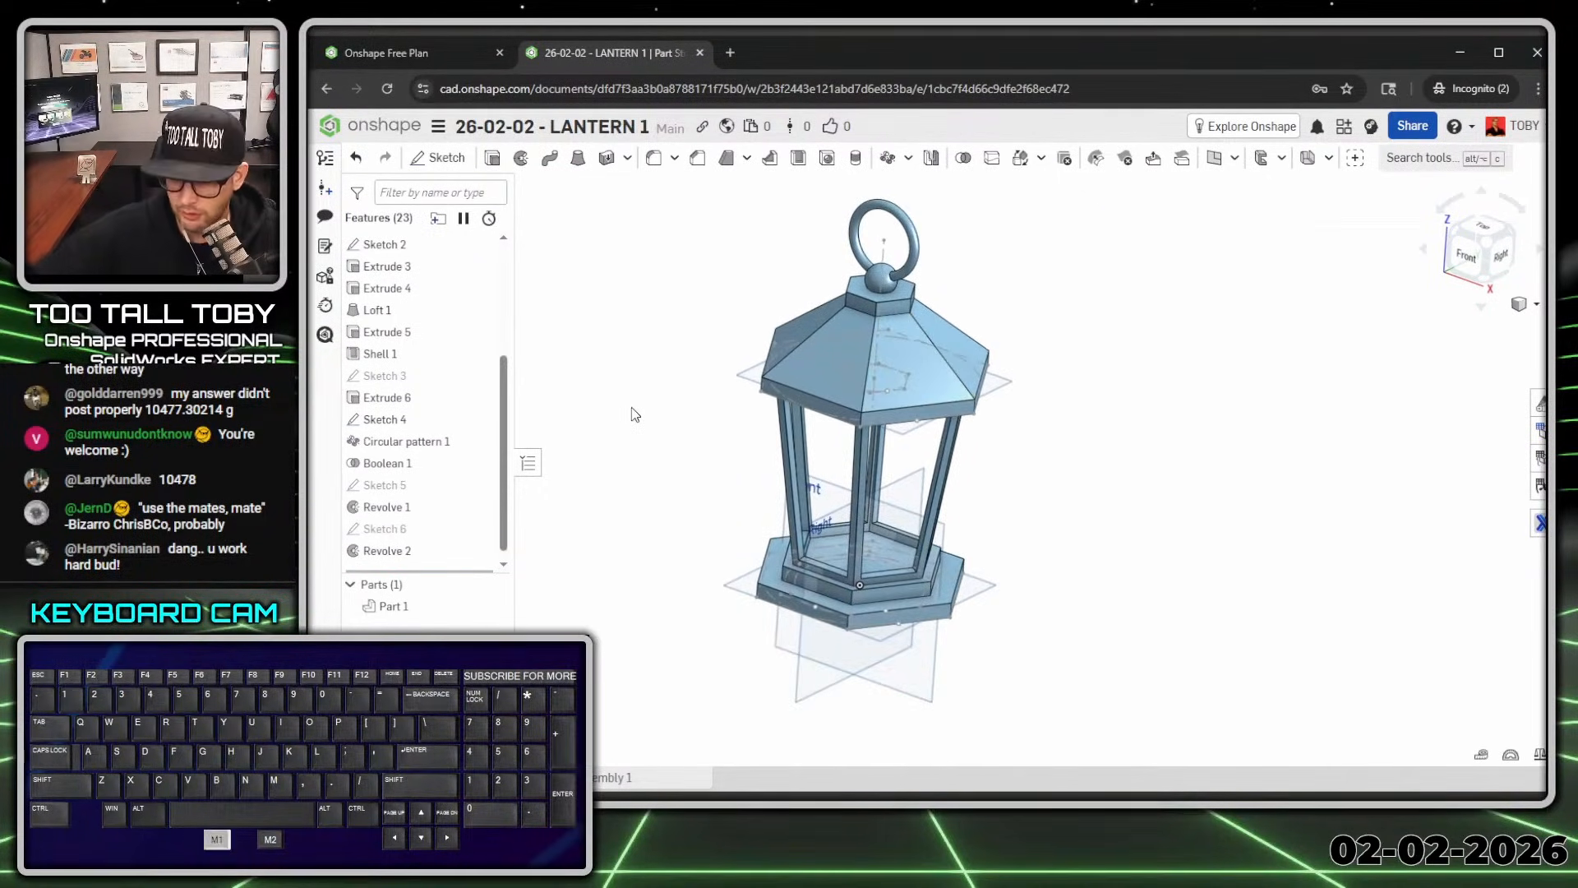
{"action": "key", "text": "p"}
{"action": "key", "text": "shift+p"}
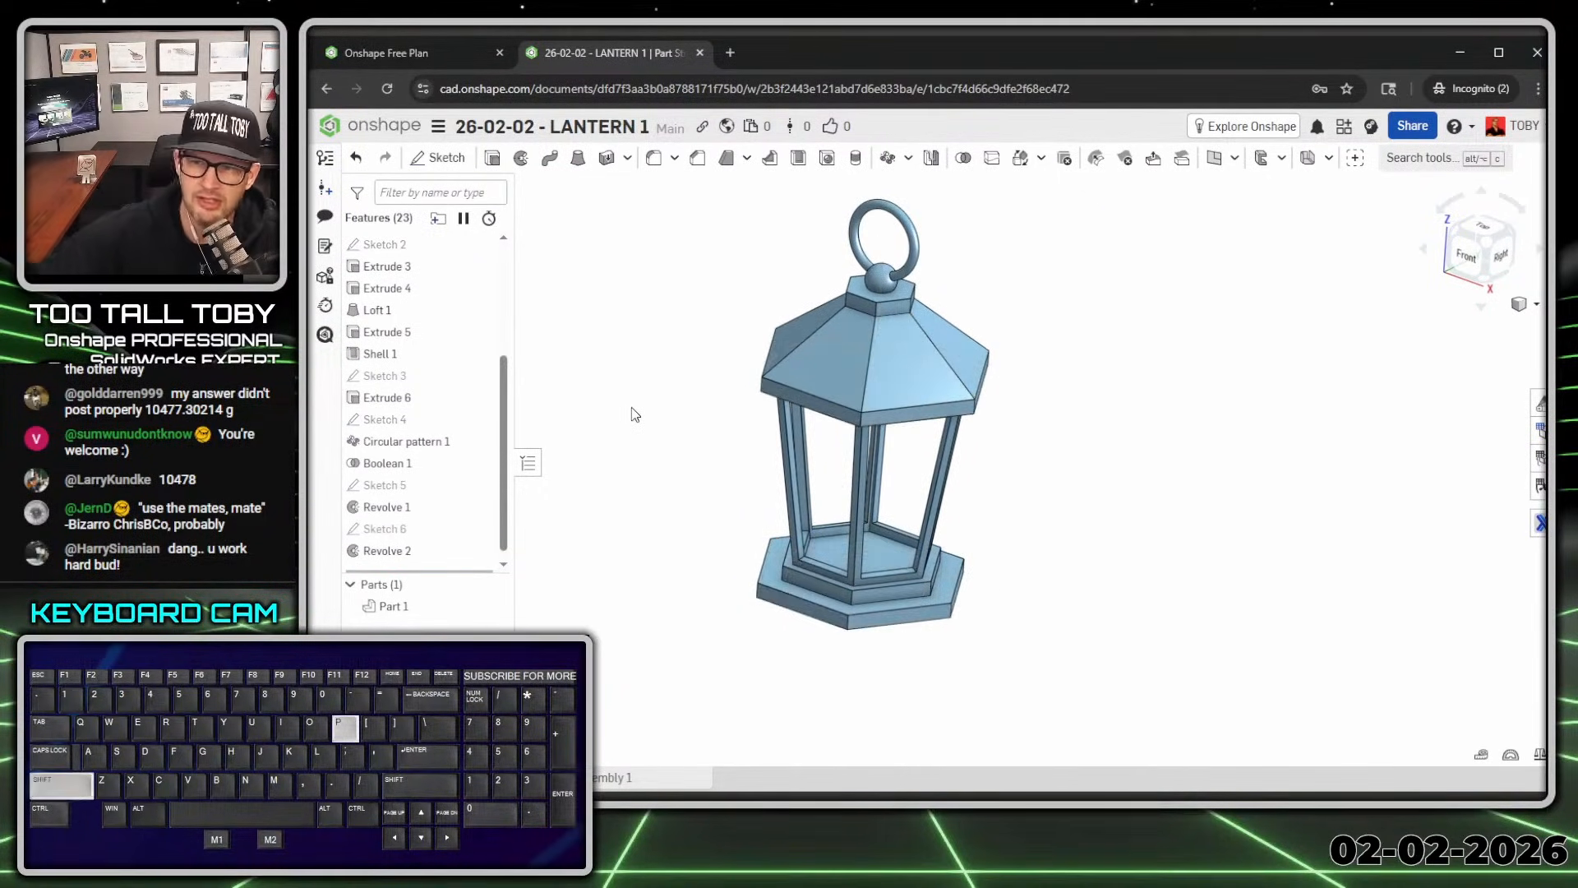
Step: Change Part 1's appearance to grey
{"action": "right_click", "coordinate": [397, 605]}
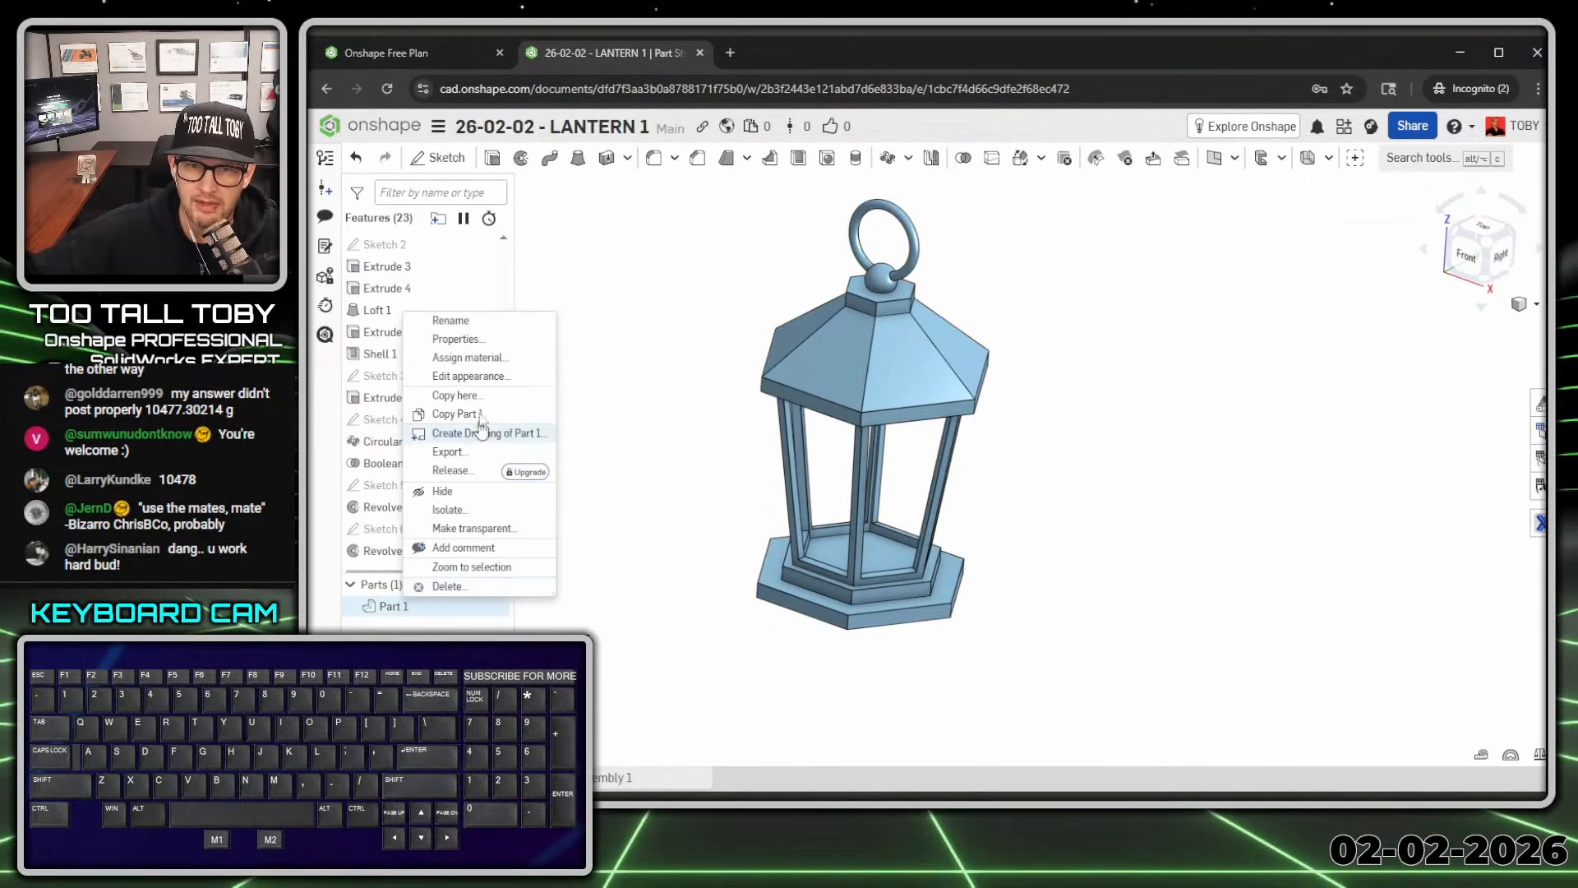
{"action": "left_click", "coordinate": [493, 377]}
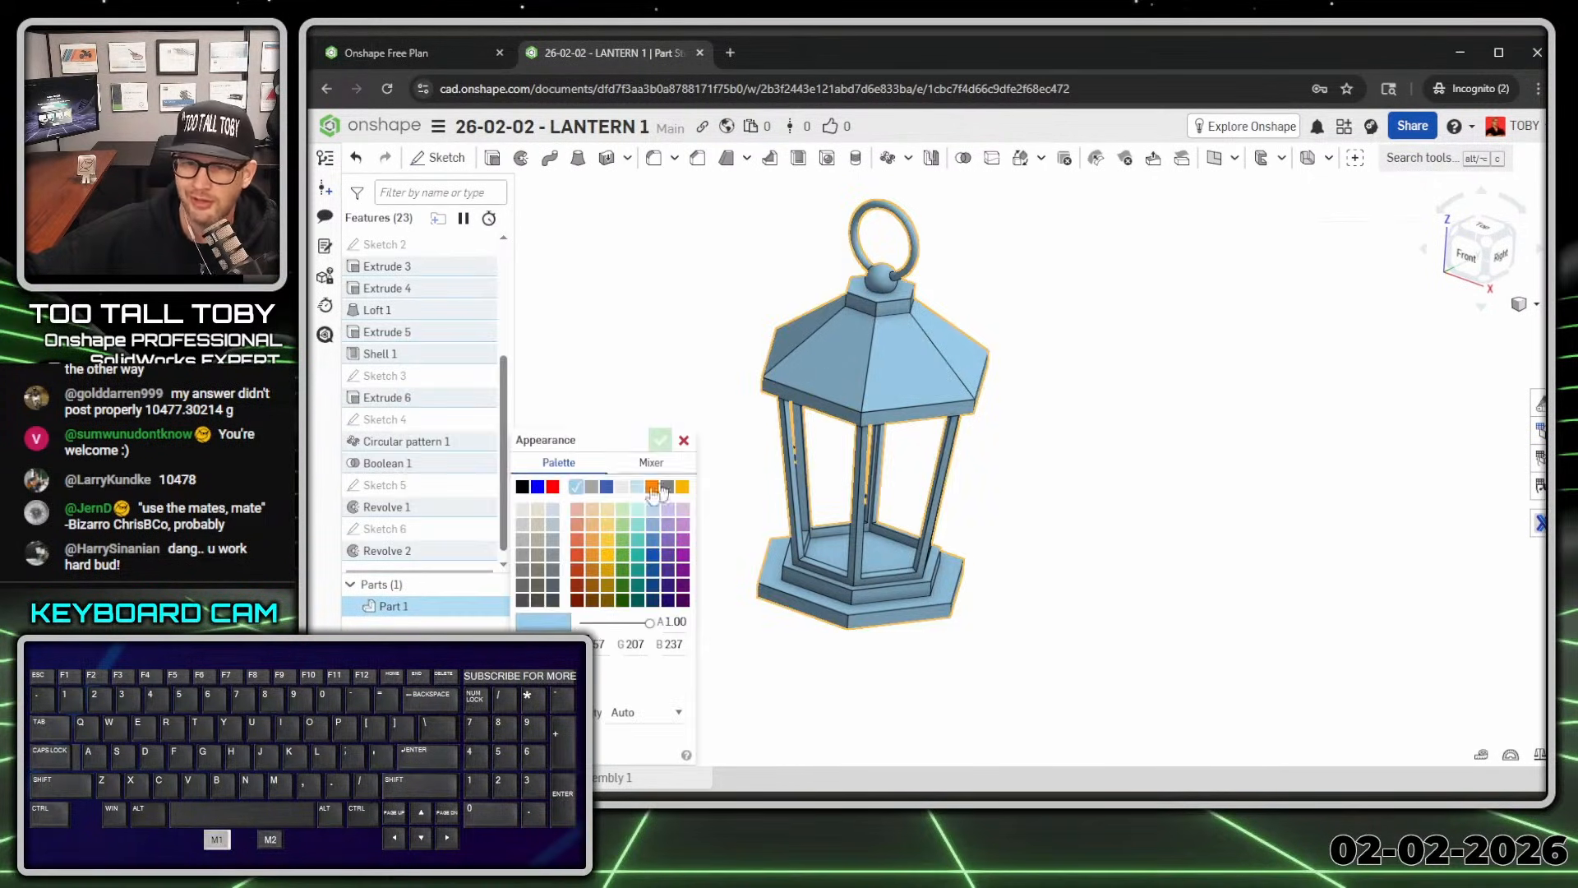
{"action": "left_click", "coordinate": [524, 545]}
{"action": "left_click", "coordinate": [660, 441]}
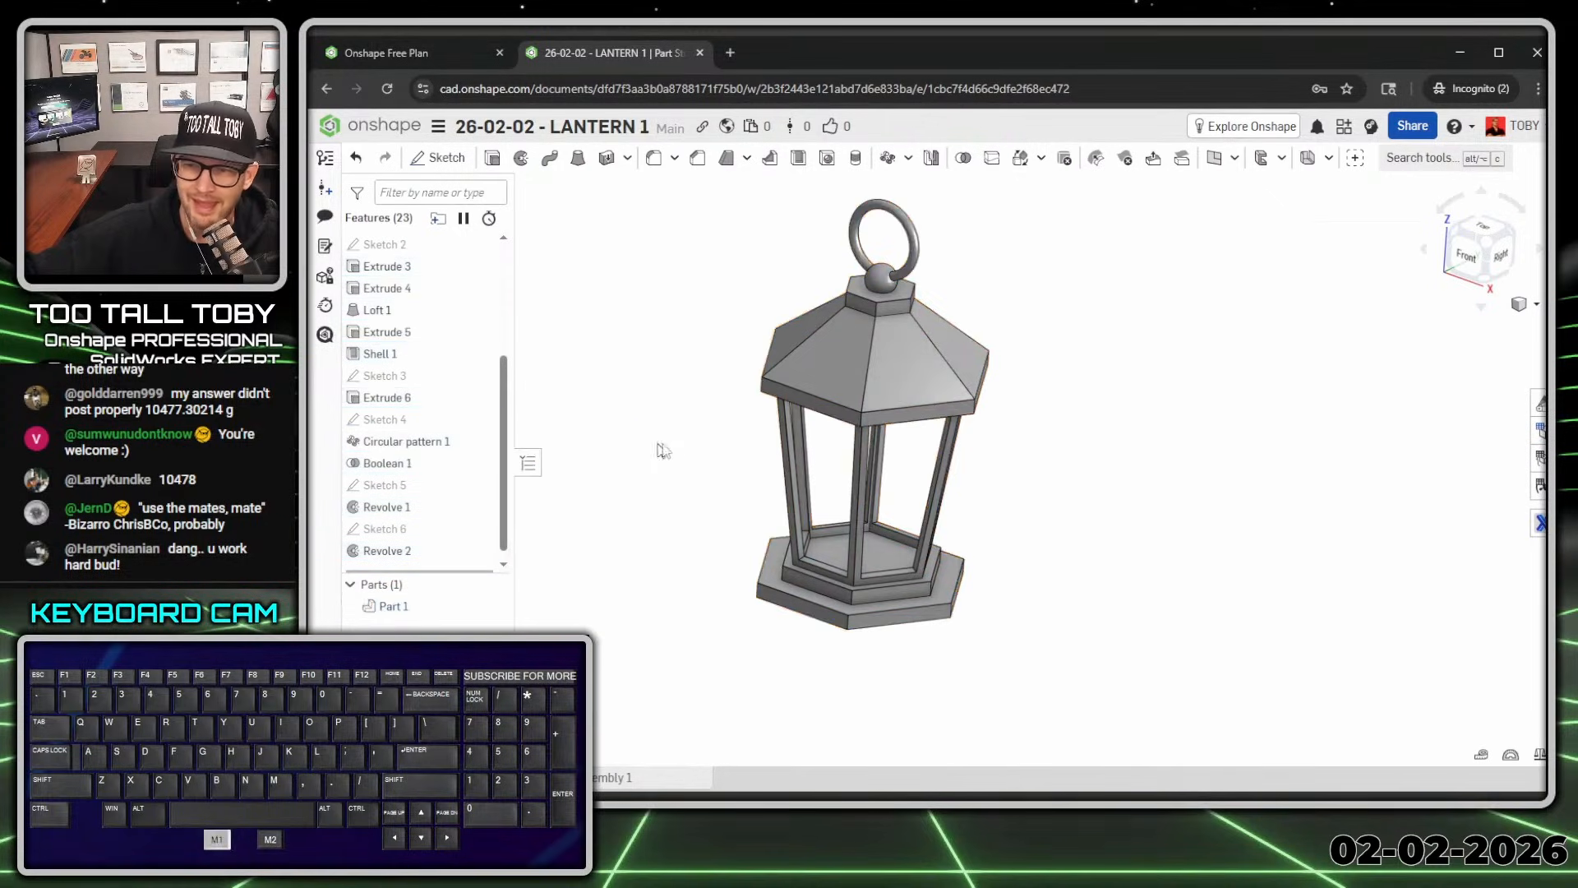
Step: Assign TTT-PLAIN CARBON STEEL from the TTT-CUSTOM MATERIALS library to Part 1
{"action": "right_click", "coordinate": [398, 609]}
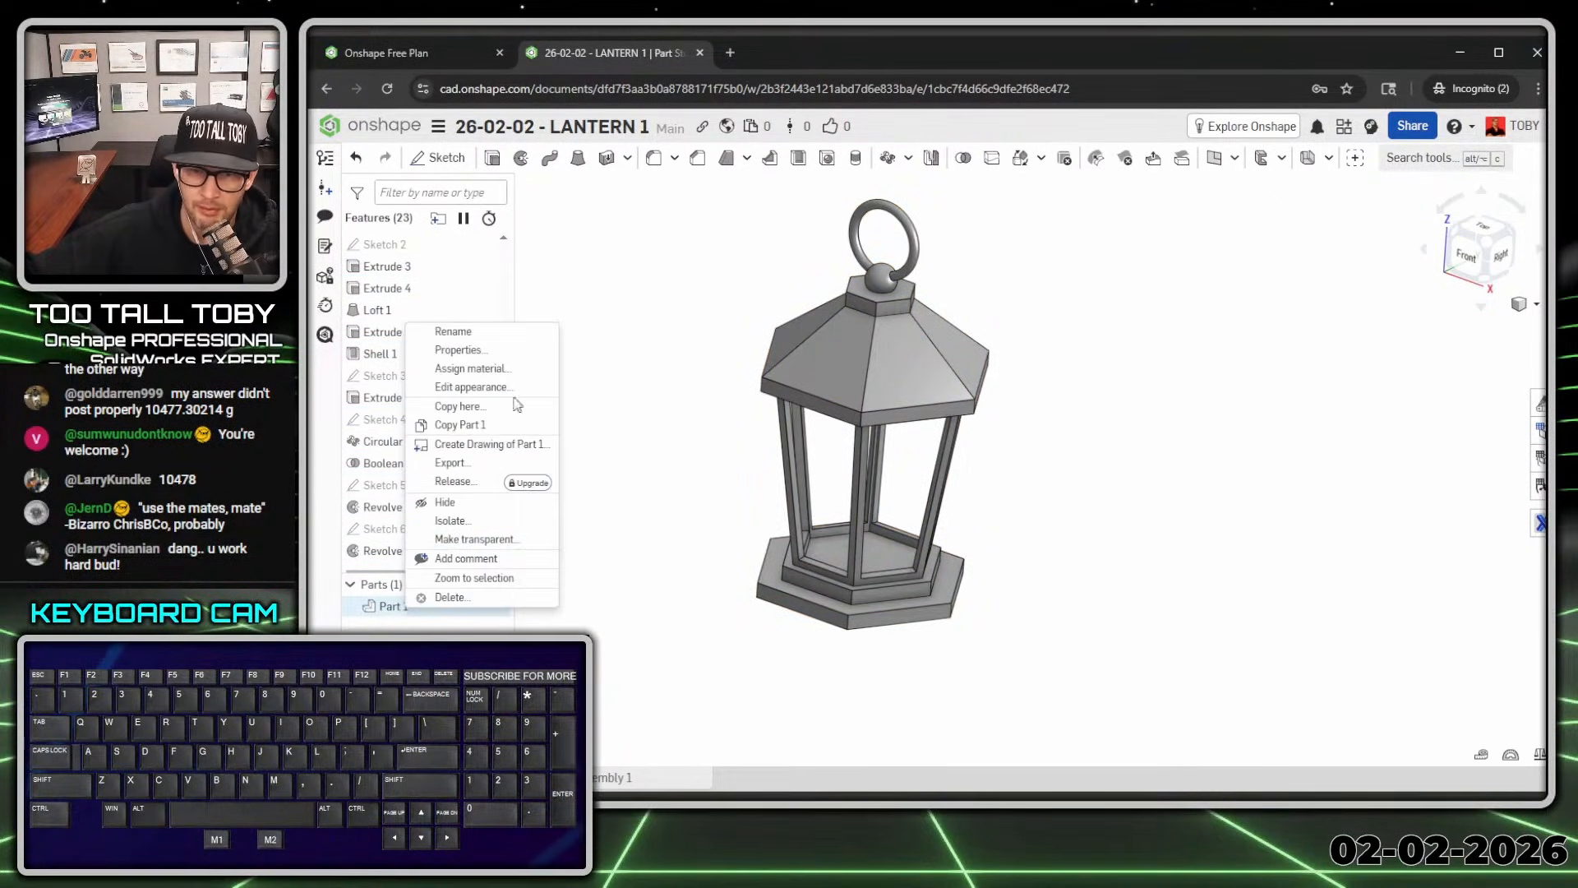
{"action": "left_click", "coordinate": [471, 368]}
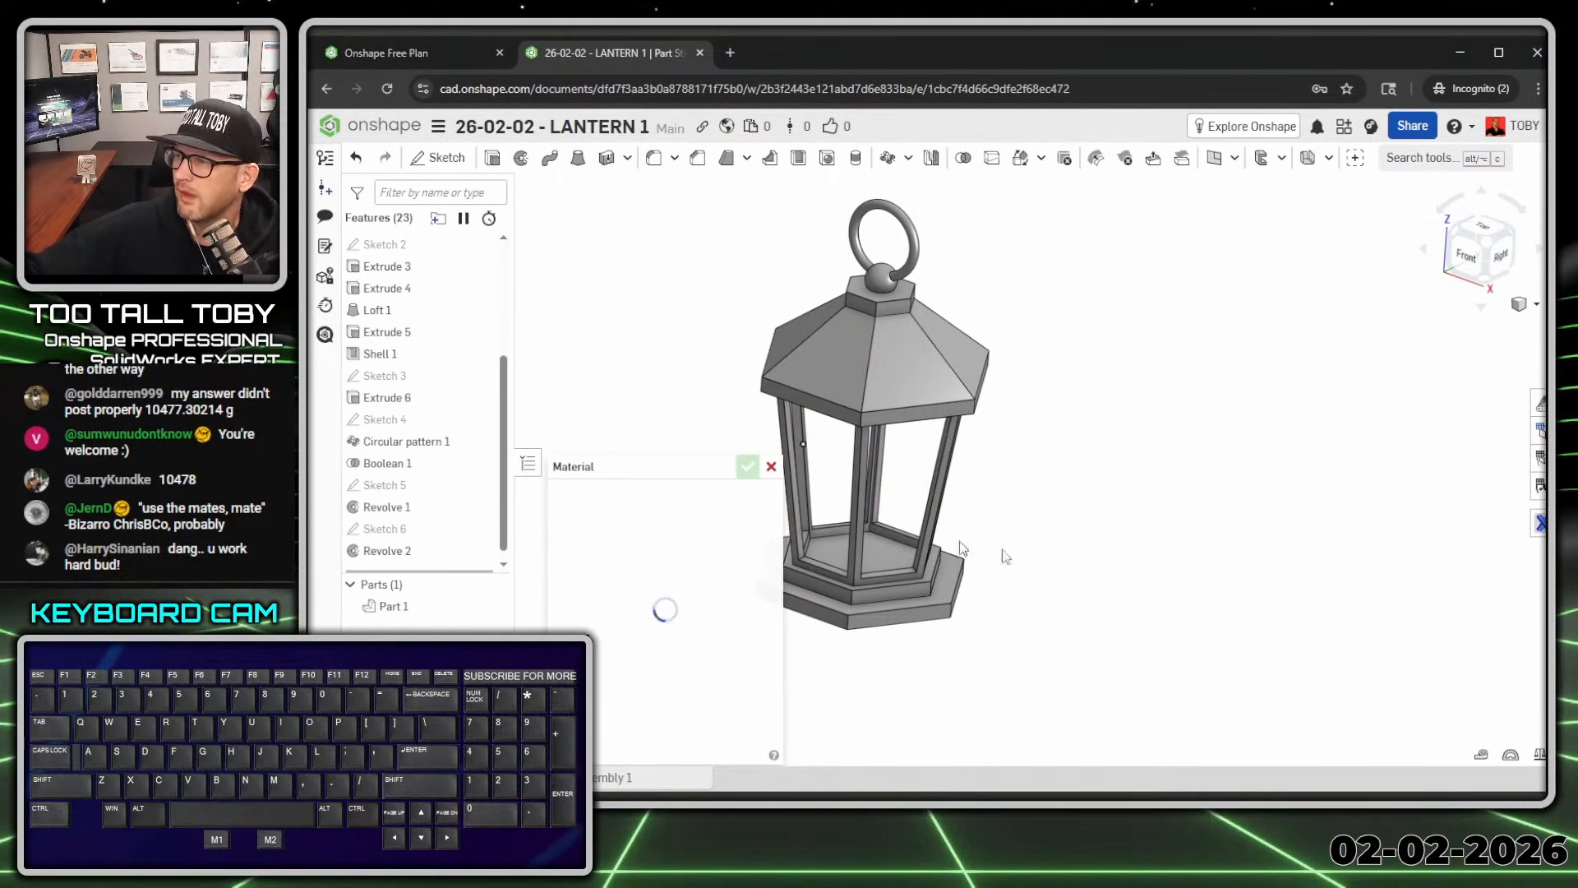
{"action": "left_click_drag", "start_coordinate": [643, 463], "coordinate": [641, 177]}
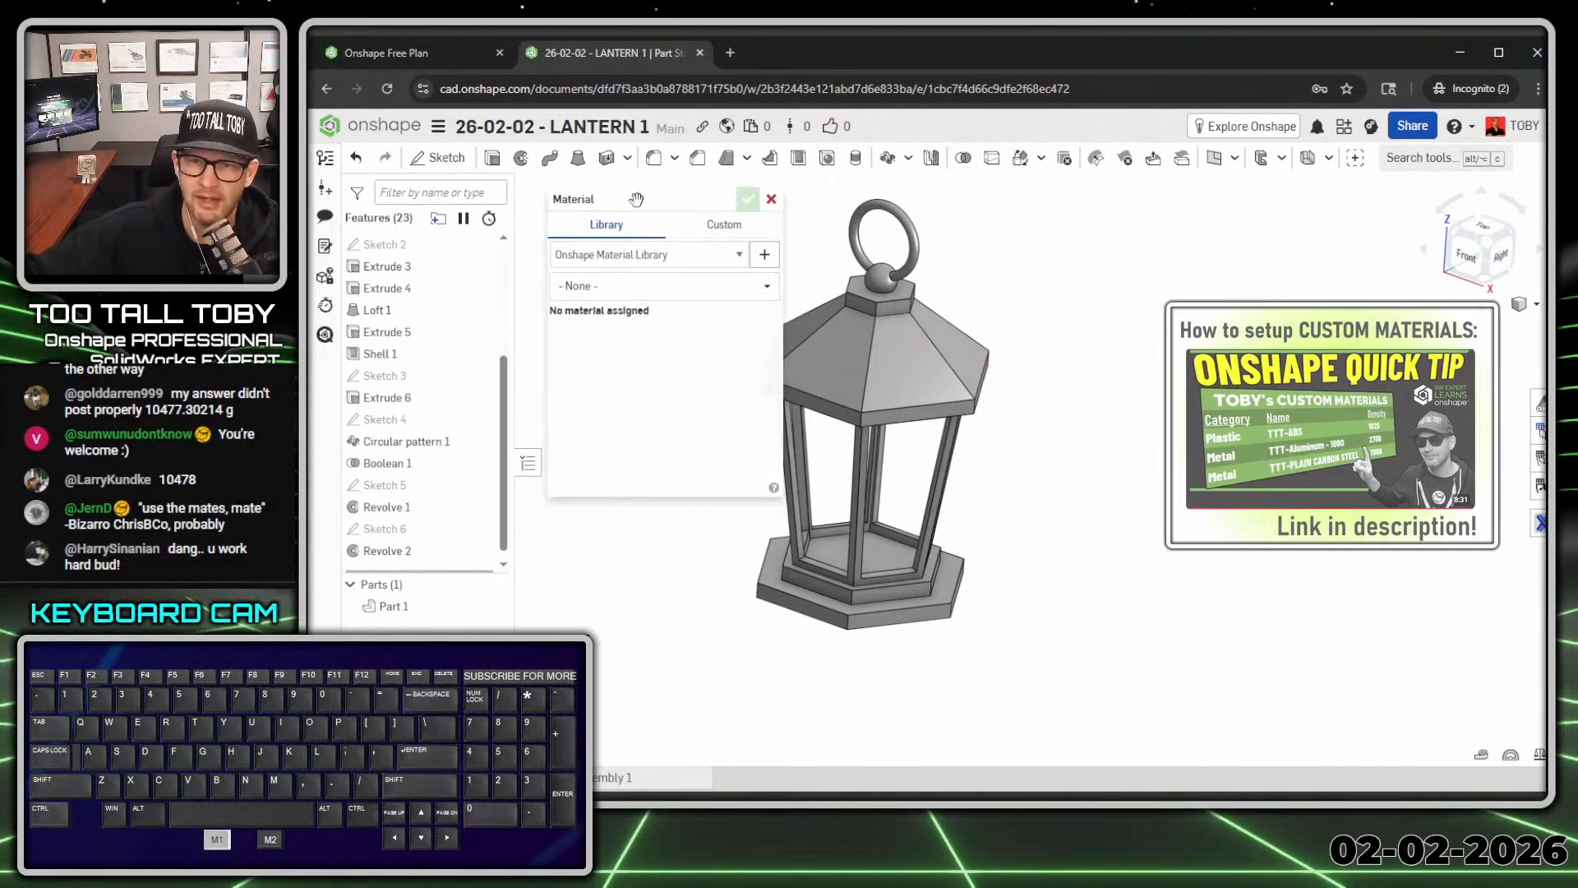
{"action": "left_click", "coordinate": [732, 255]}
{"action": "left_click", "coordinate": [767, 287]}
{"action": "left_click", "coordinate": [767, 287]}
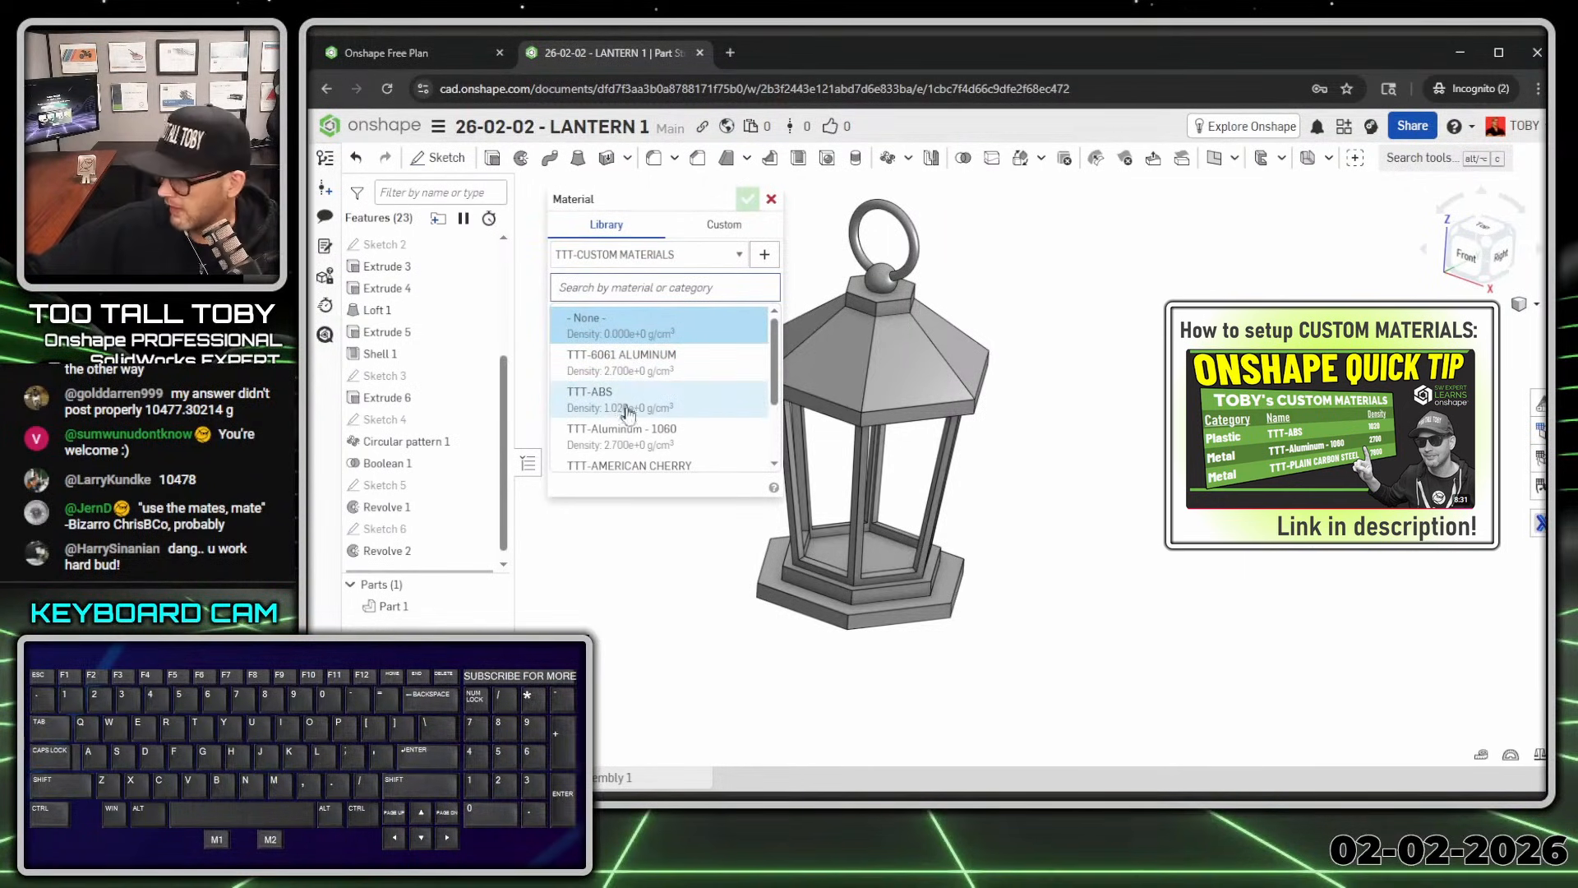
{"action": "scroll", "coordinate": [628, 420], "scroll_direction": "down", "scroll_amount": 2}
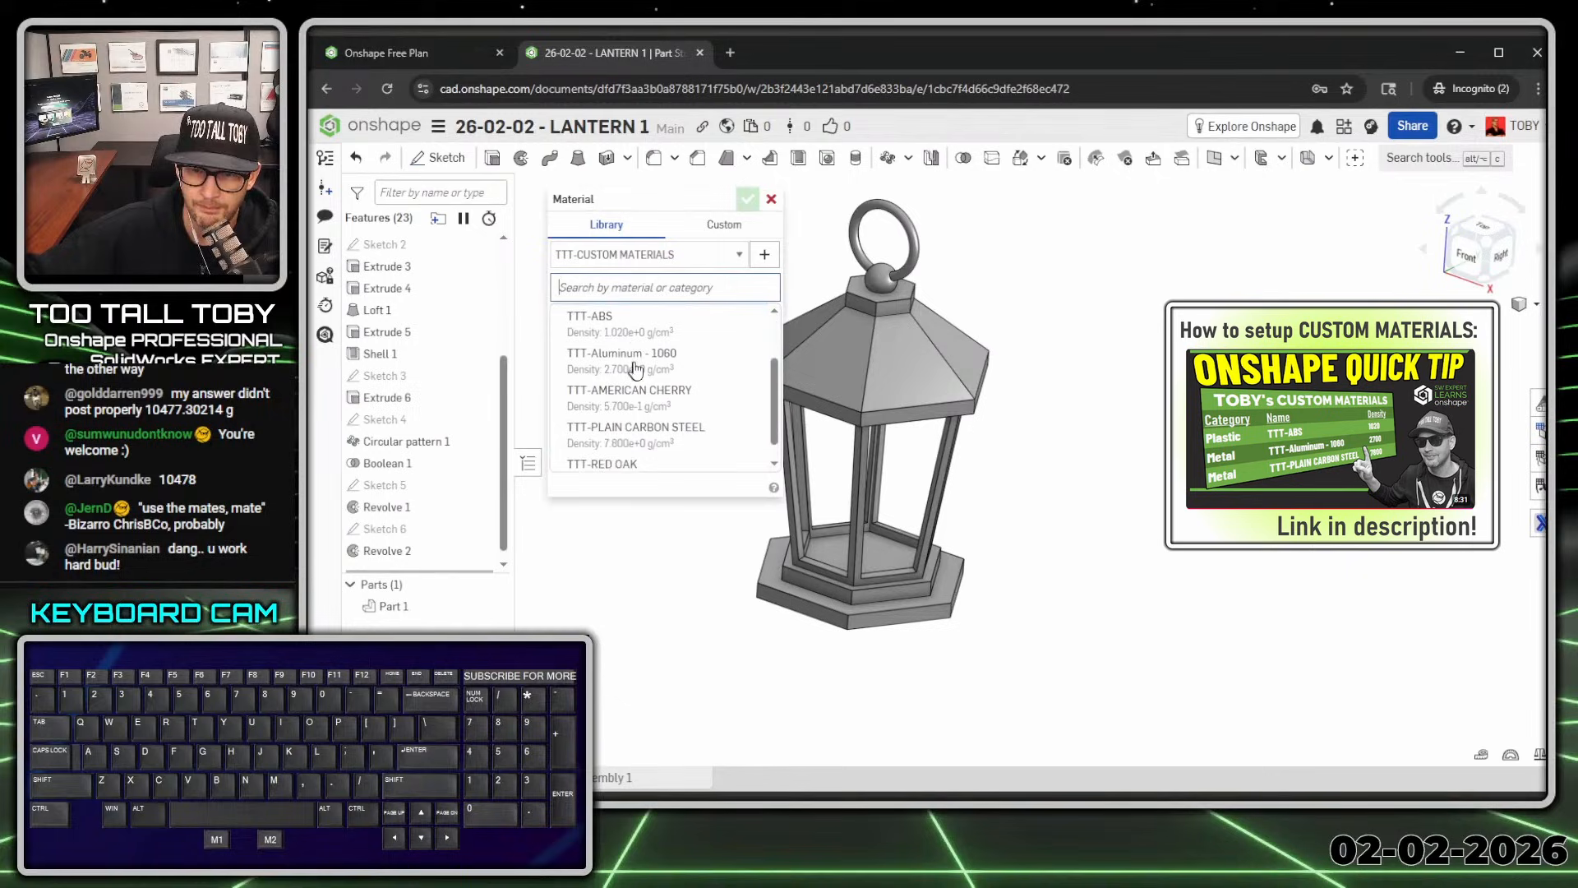
{"action": "left_click", "coordinate": [628, 419]}
{"action": "left_click", "coordinate": [747, 199]}
{"action": "left_click", "coordinate": [1539, 754]}
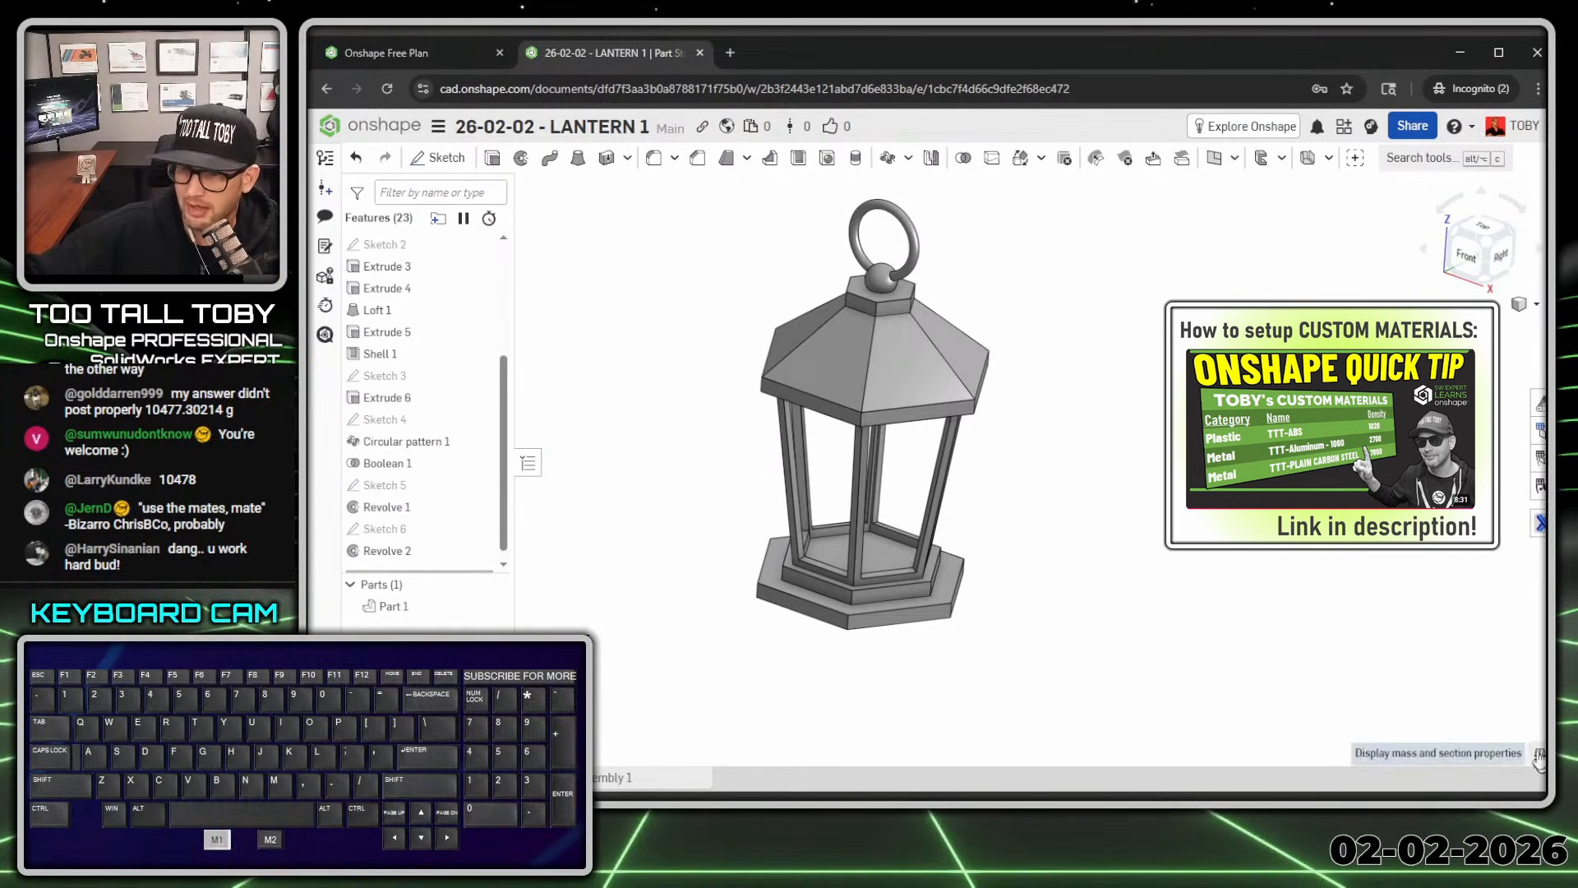
{"action": "left_click", "coordinate": [928, 346]}
{"action": "mouse_move", "coordinate": [852, 342]}
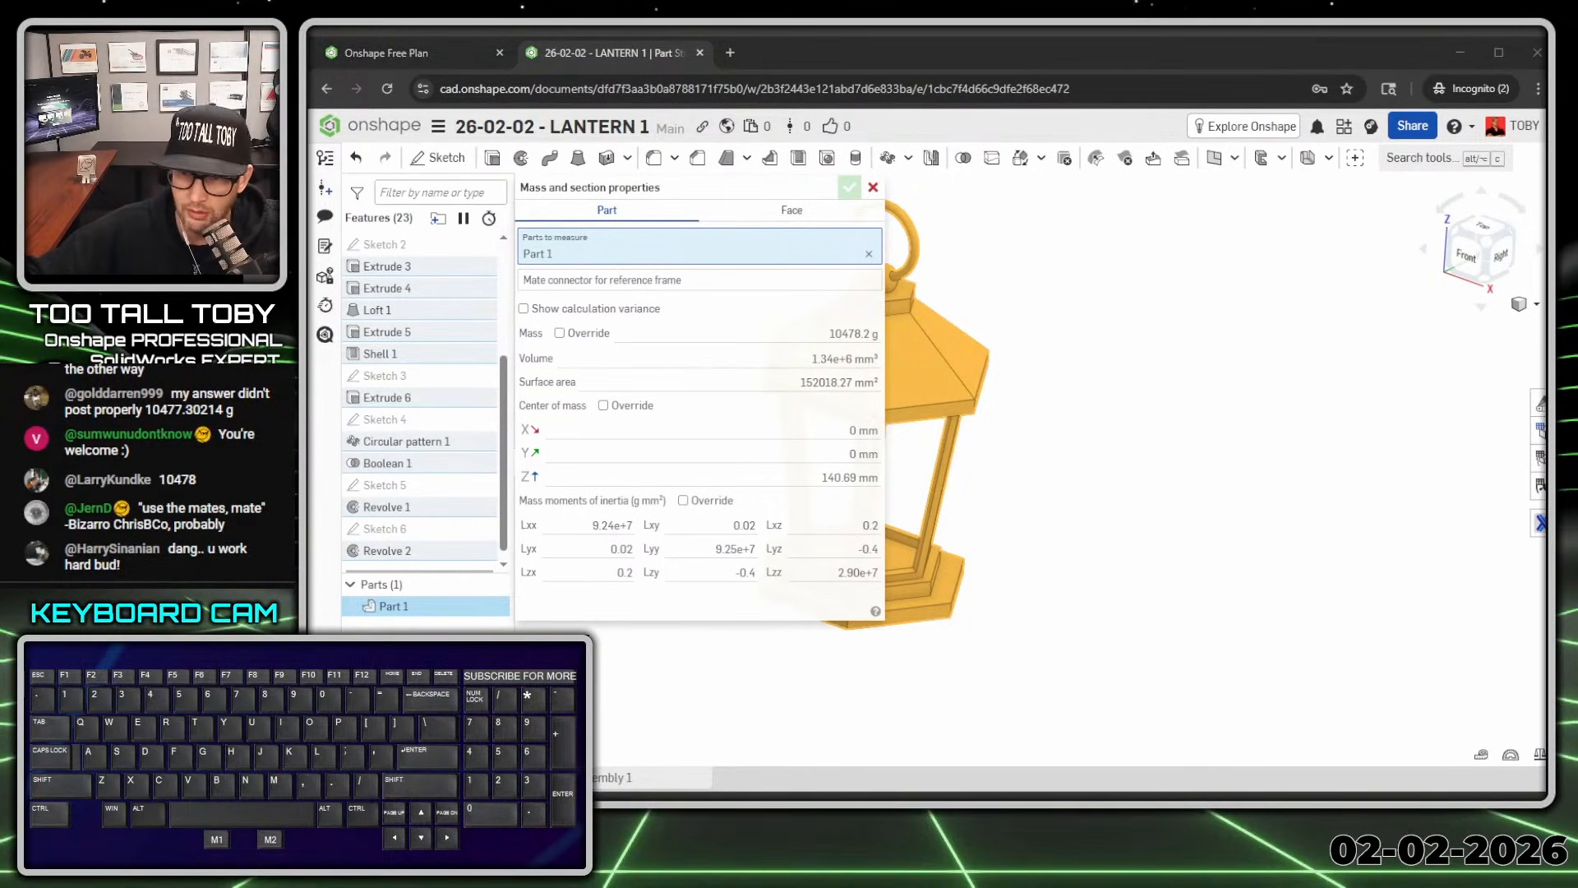
{"action": "type", "text": "78"}
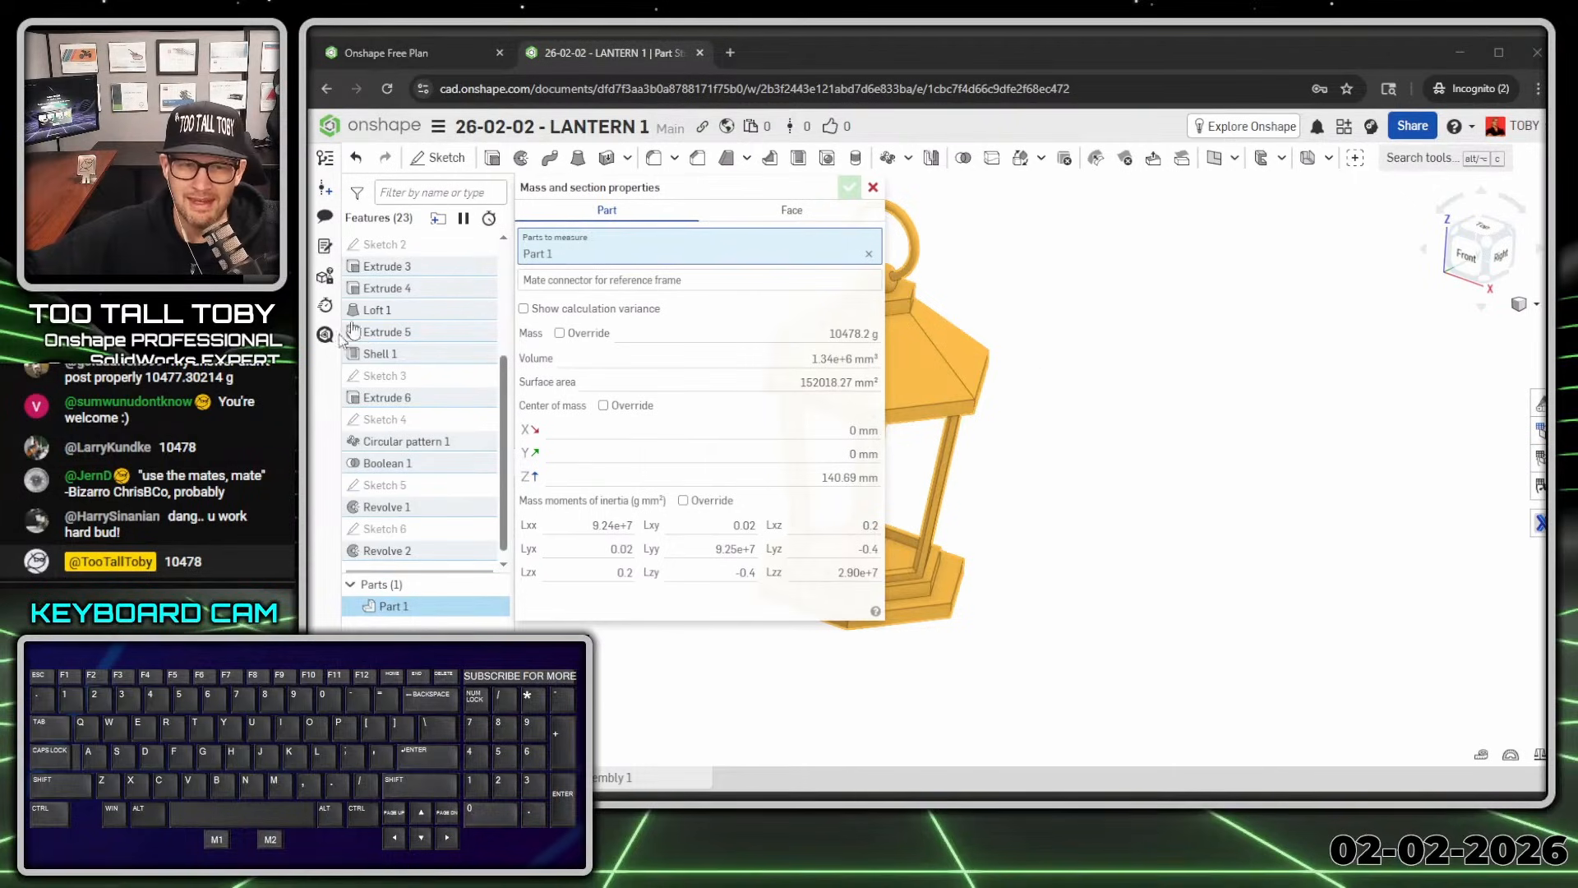
{"action": "left_click", "coordinate": [874, 189]}
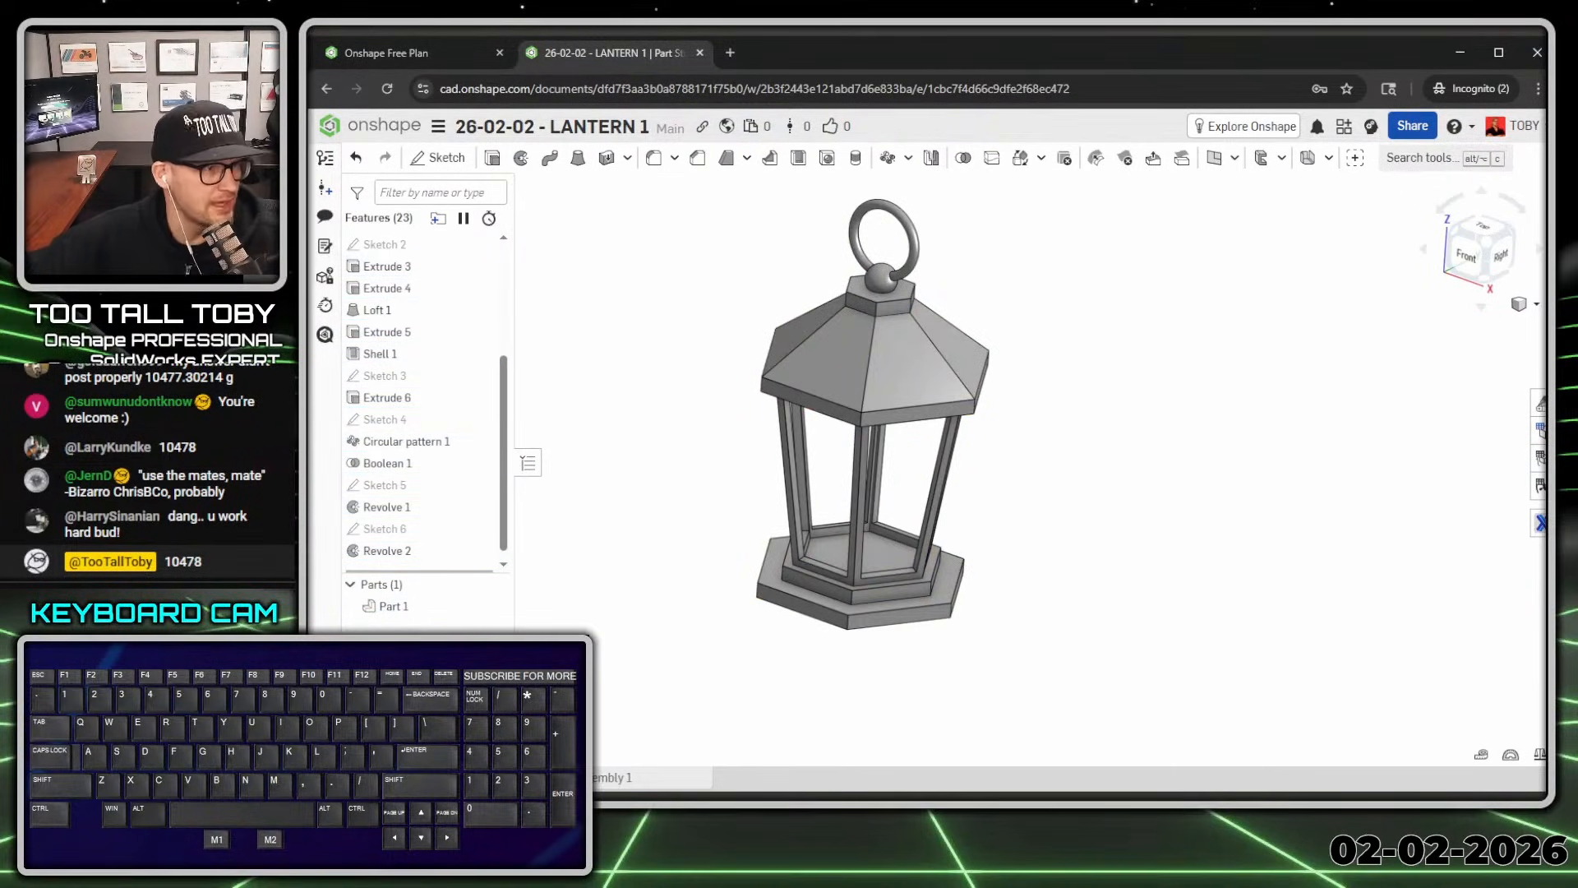